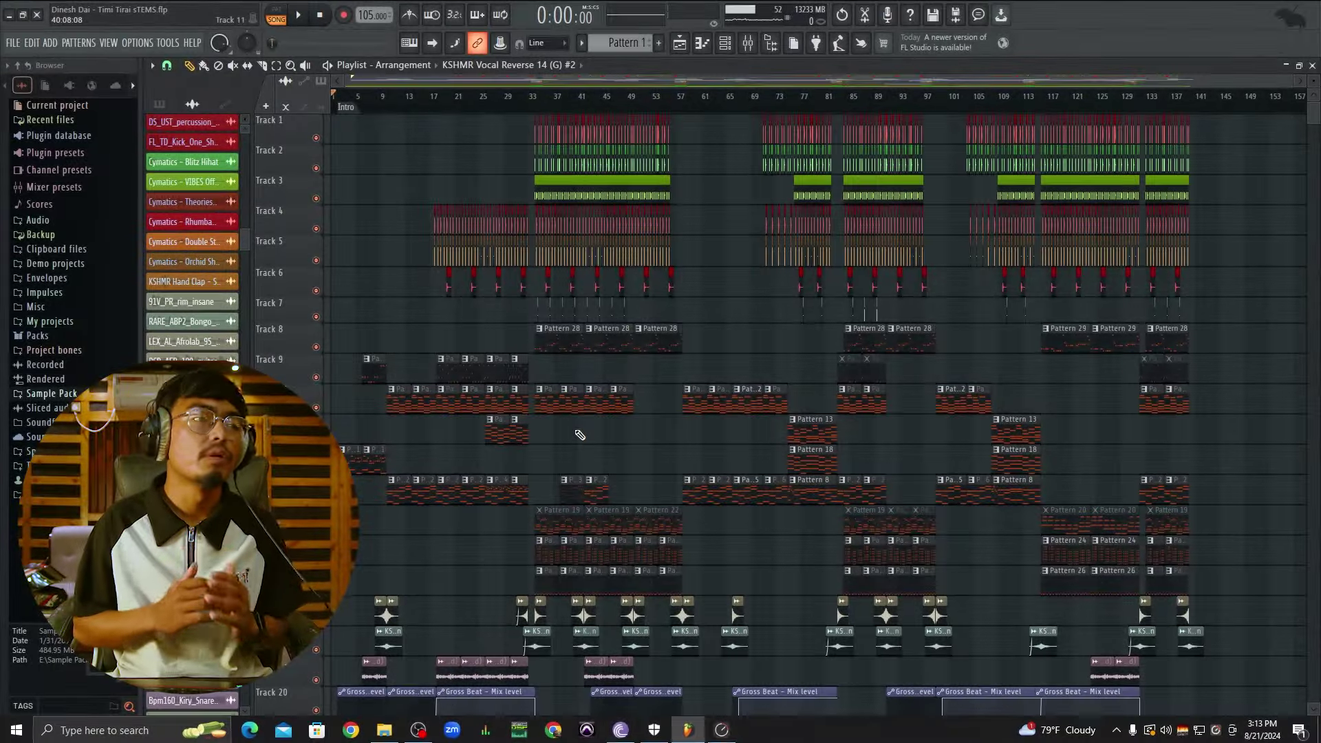
pyautogui.scroll(-3, 580, 435)
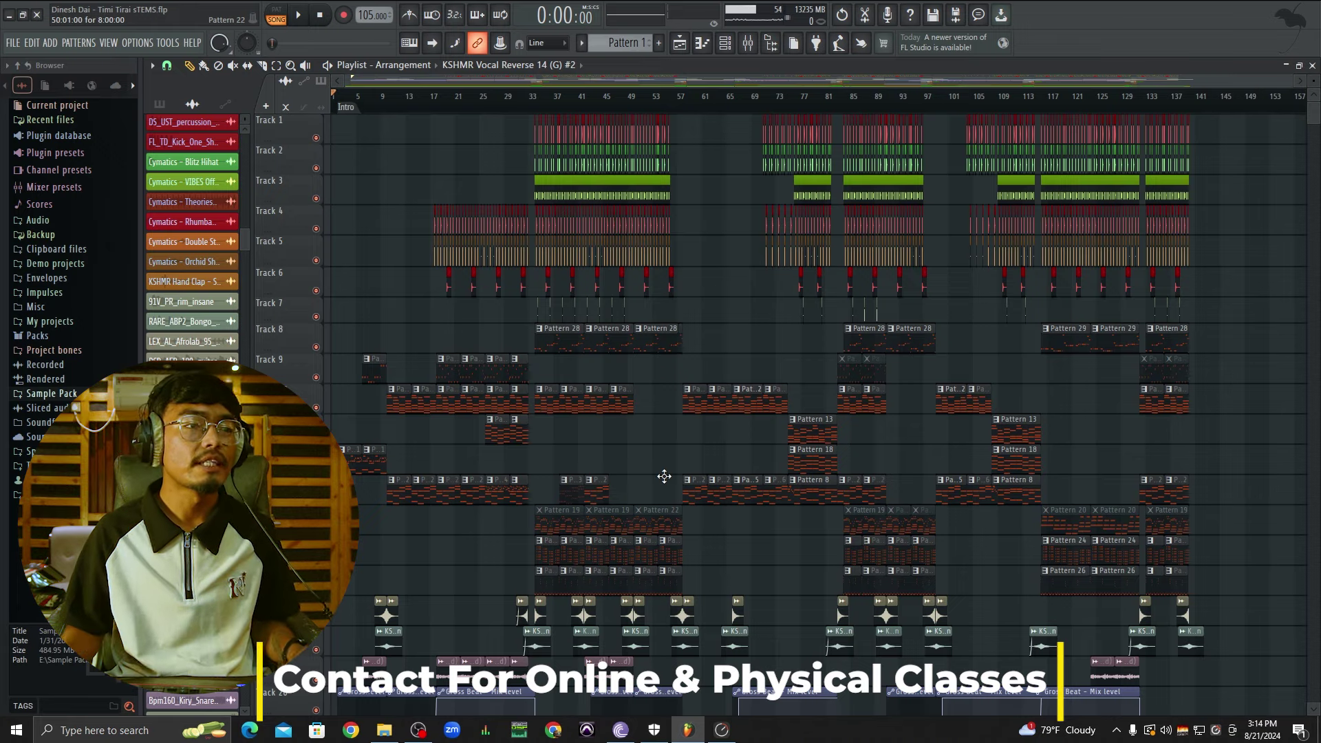
pyautogui.scroll(-15, 664, 476)
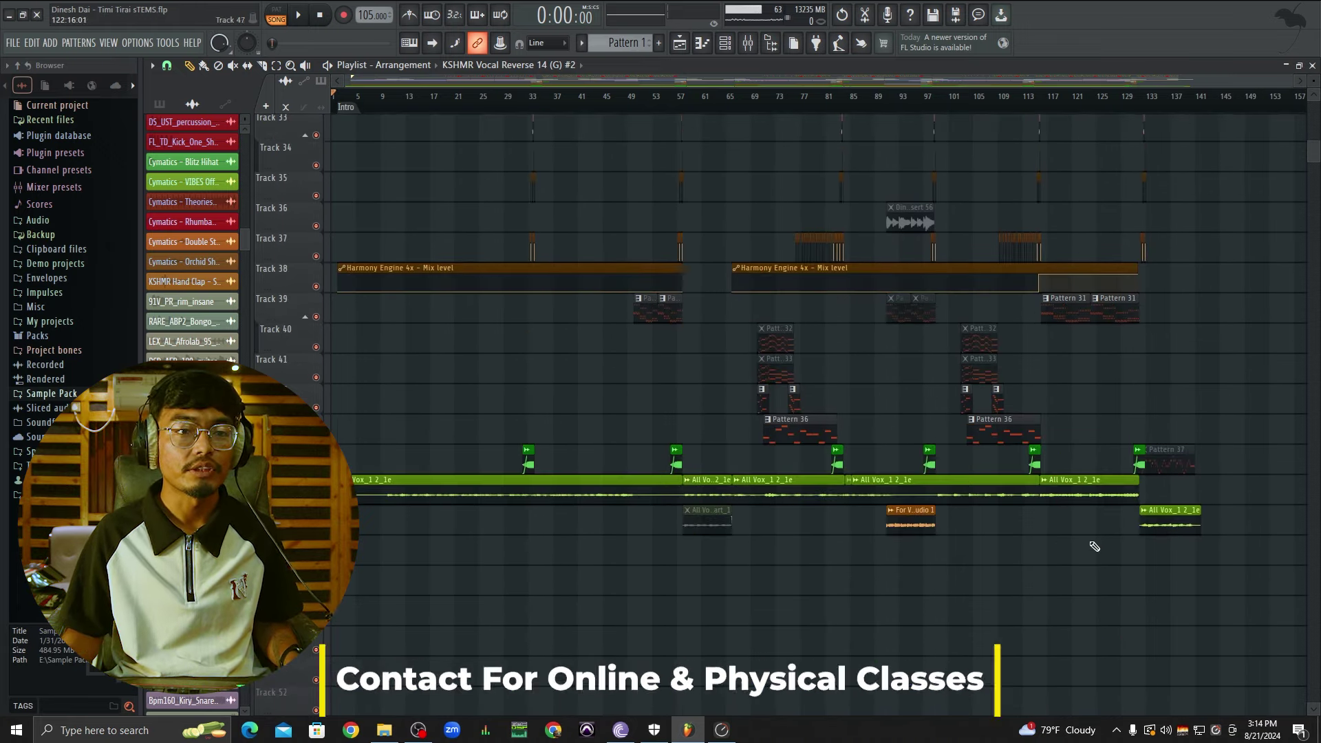
pyautogui.moveTo(1269, 582); pyautogui.dragTo(1149, 521)
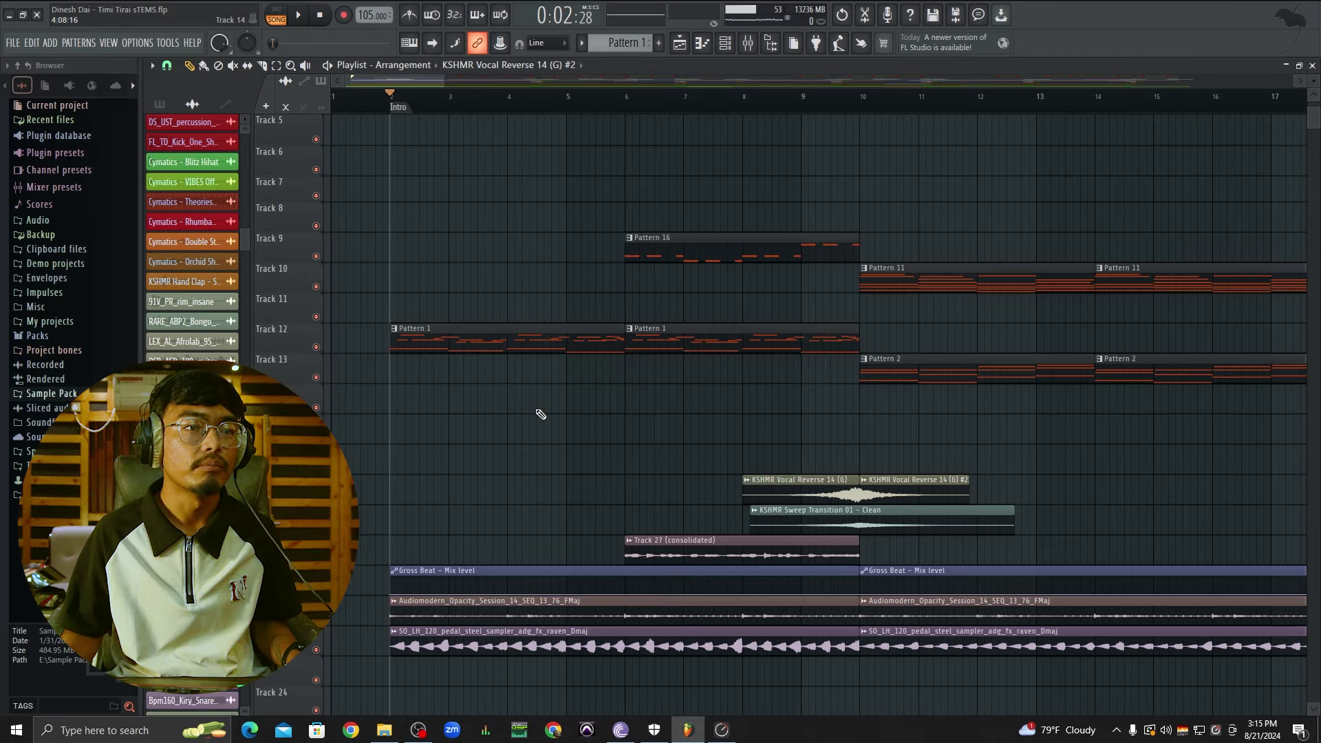
# Step: Solo Track 12, which holds the Pattern 1 clips, and play it from the intro marker
pyautogui.scroll(2, 541, 414)
pyautogui.rightClick(316, 312)
pyautogui.scroll(-2, 626, 399)
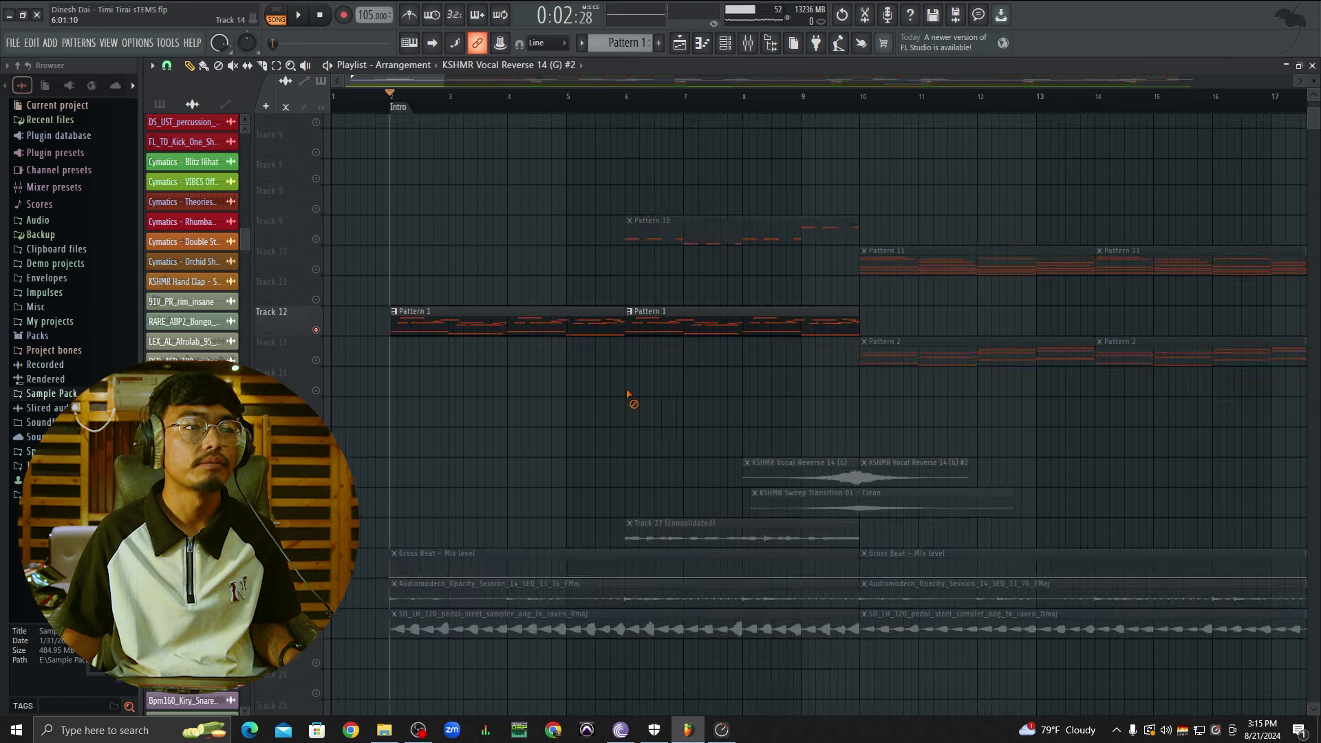
pyautogui.press('space')
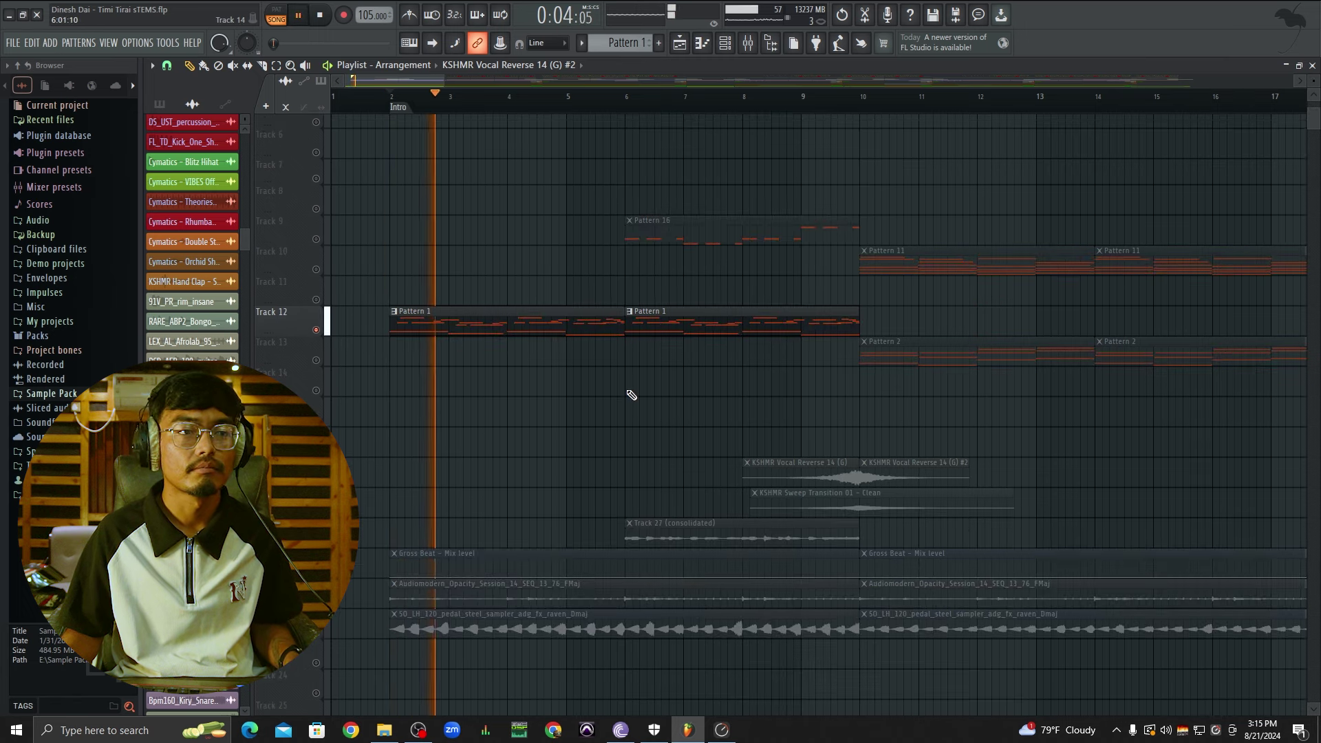
# Step: View Pattern 1's notes in the piano roll during playback, return to the playlist and stop playback
pyautogui.doubleClick(605, 327)
pyautogui.click(1002, 172)
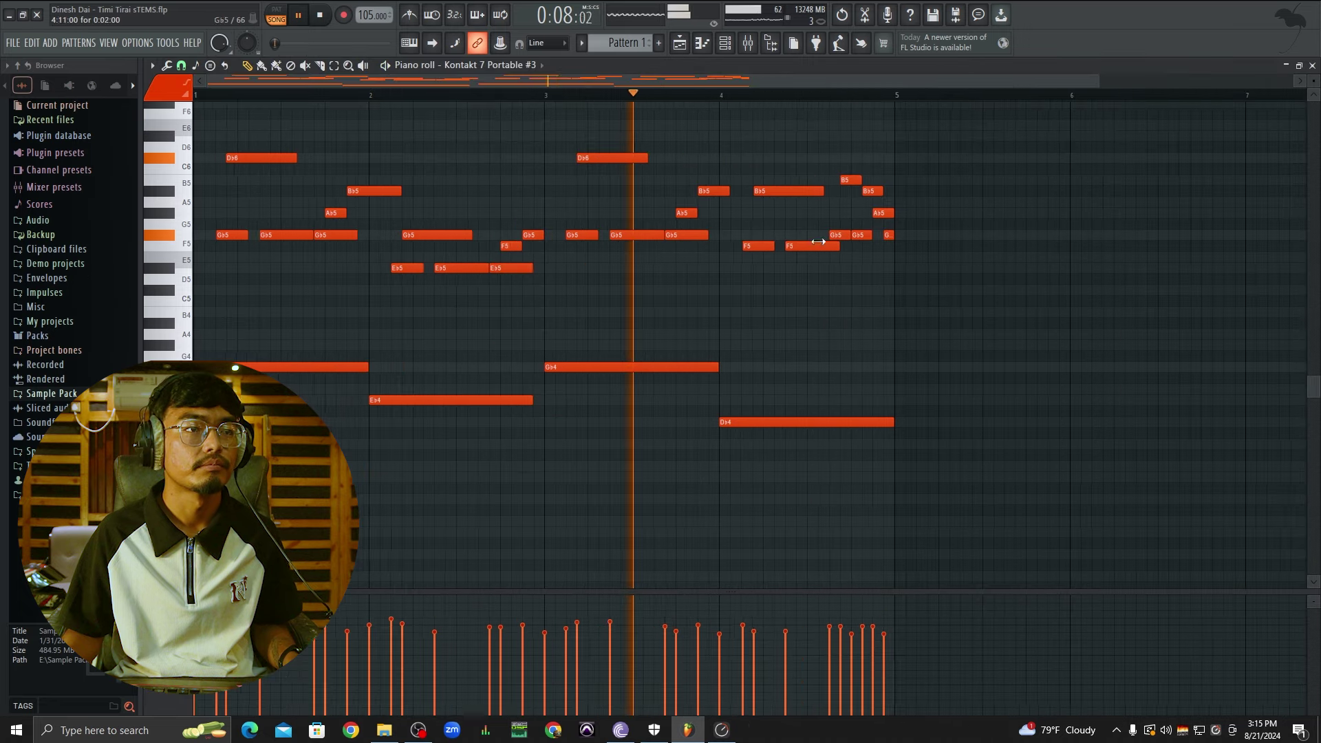
pyautogui.click(1313, 66)
pyautogui.press('space')
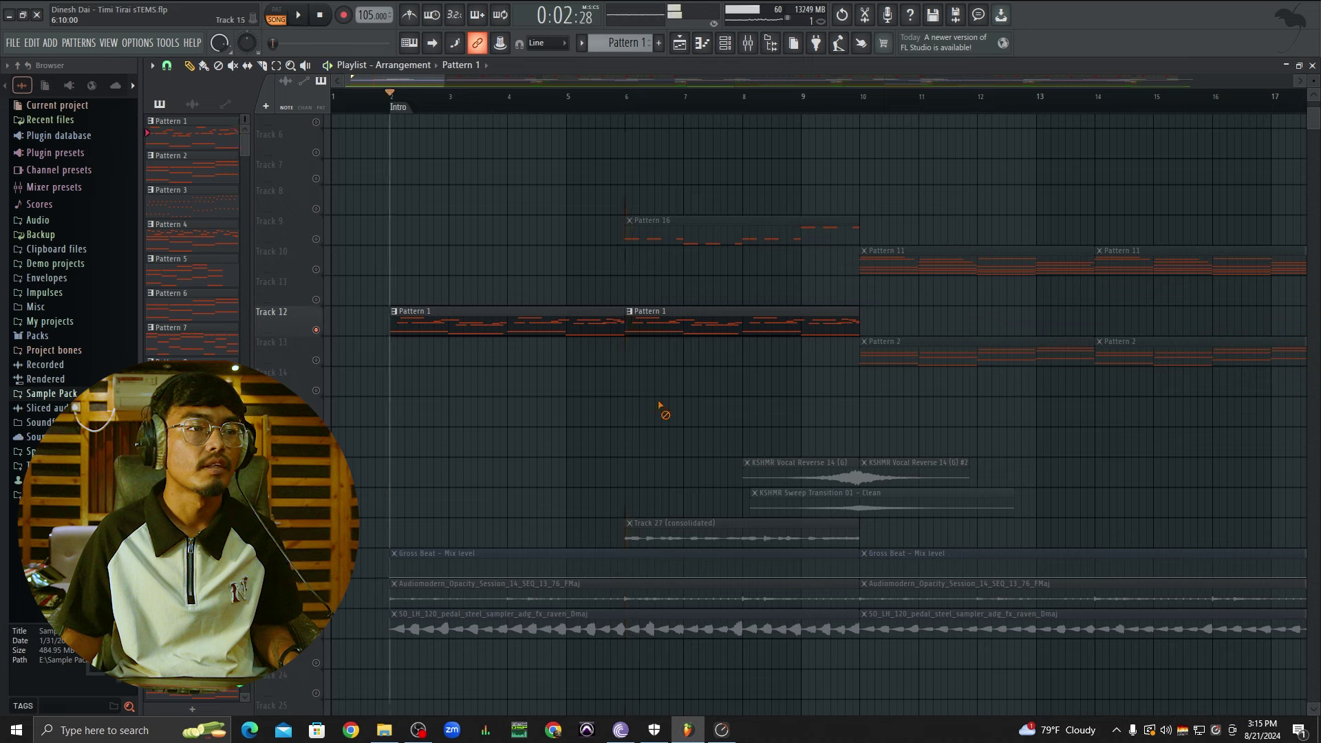
# Step: Inspect the Kontakt 7 Portable #3 nylon guitar instrument used for Pattern 1, and close its window
pyautogui.scroll(3, 415, 362)
pyautogui.click(708, 46)
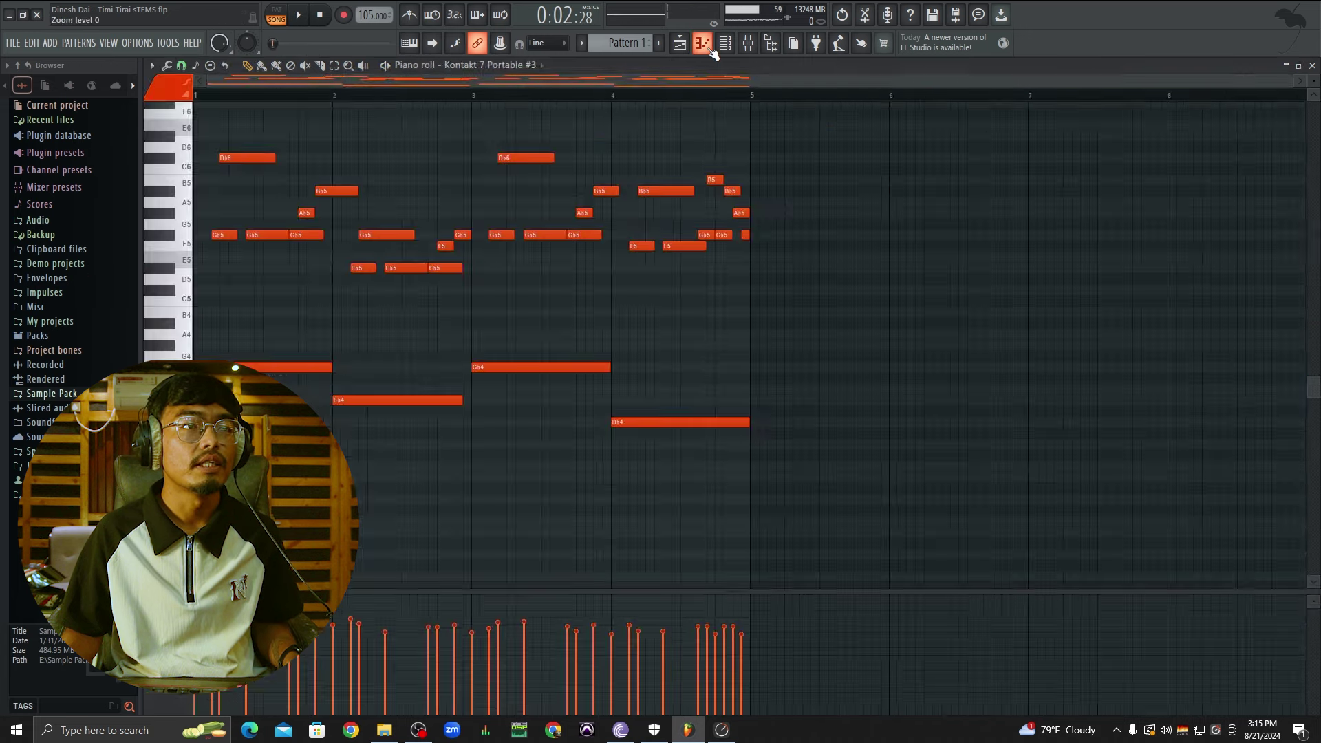
pyautogui.click(708, 46)
pyautogui.click(729, 45)
pyautogui.click(900, 314)
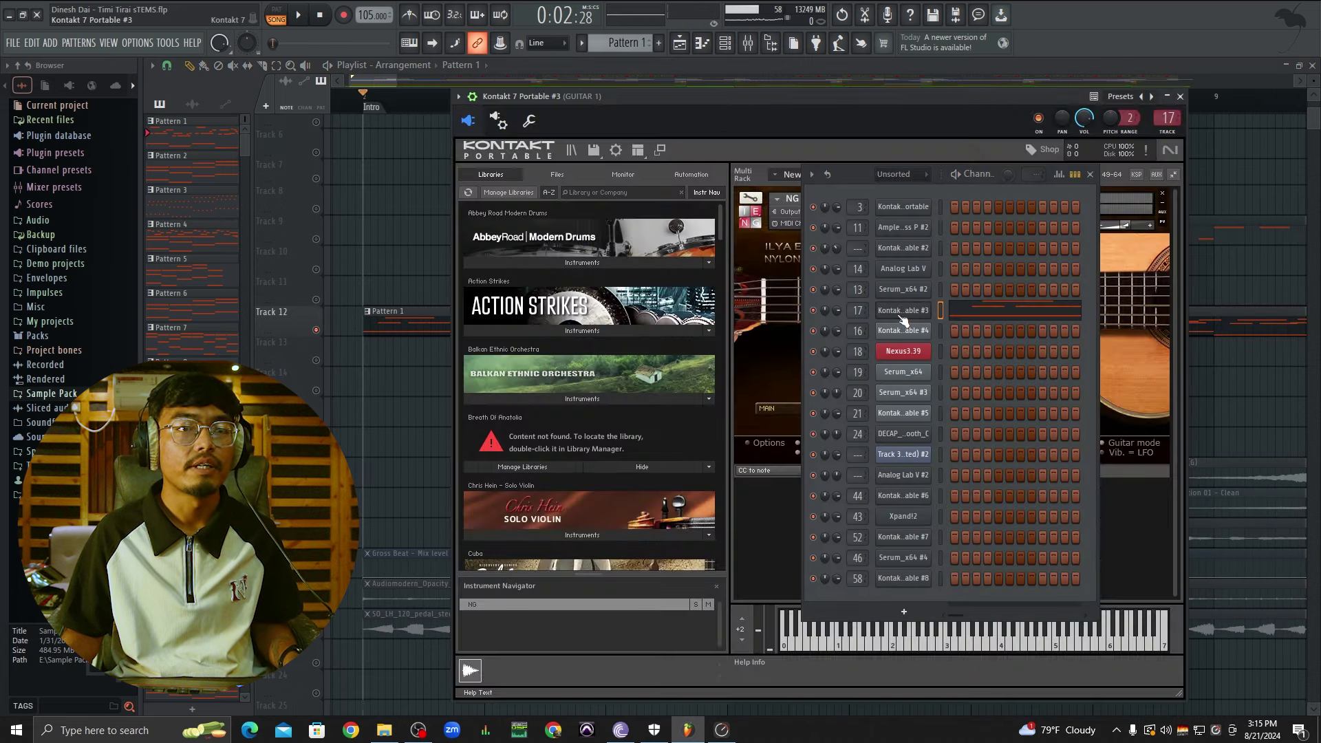
pyautogui.click(1091, 174)
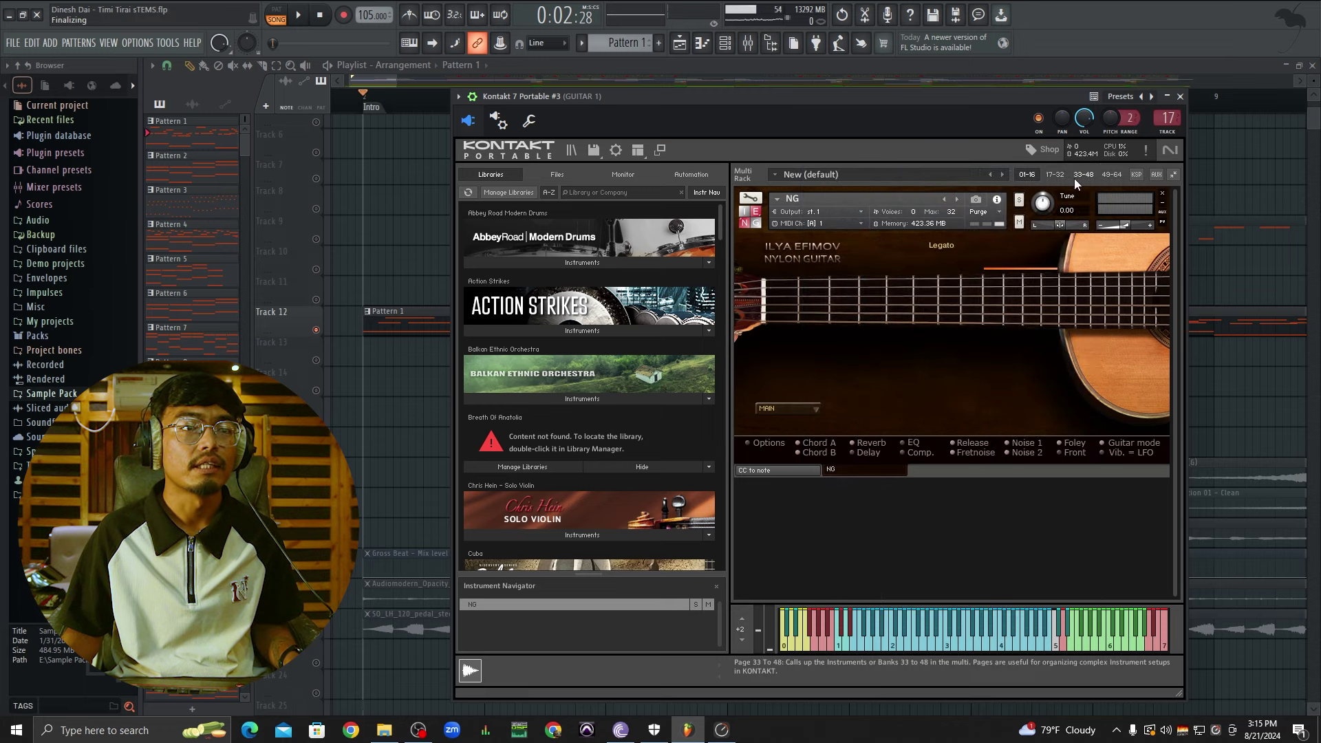
pyautogui.click(1180, 96)
# Step: Unmute Track 21 with the Audiomodern_Opacity loop and Track 20 with the Gross Beat mix level automation
pyautogui.scroll(-3, 507, 378)
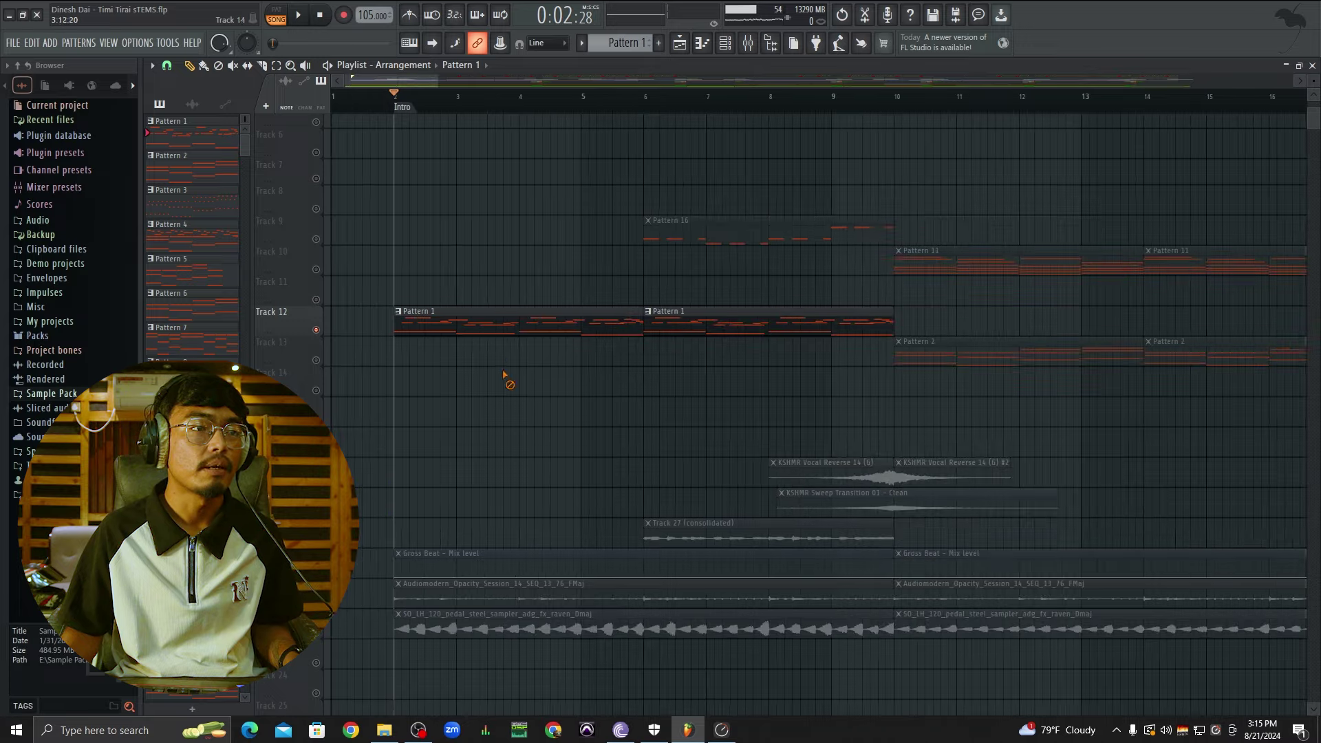
pyautogui.scroll(-1, 409, 372)
pyautogui.scroll(3, 422, 325)
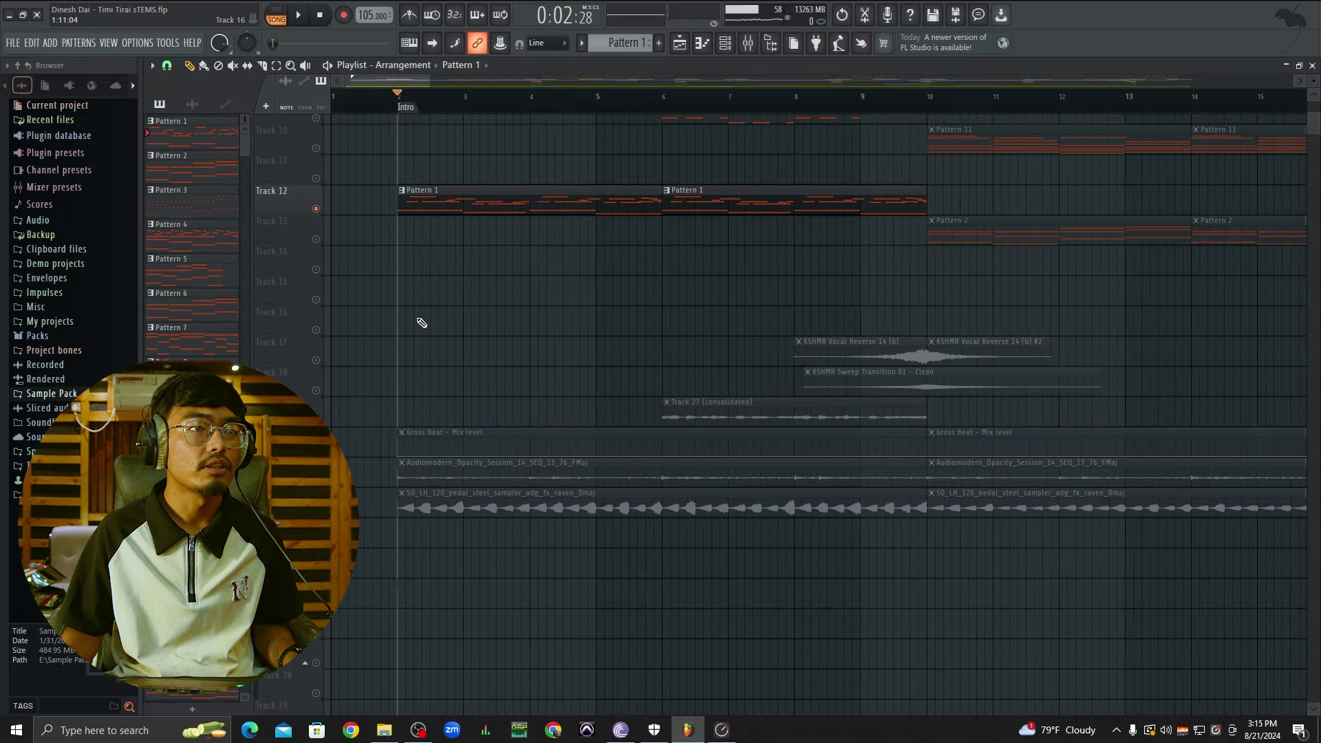
pyautogui.click(316, 481)
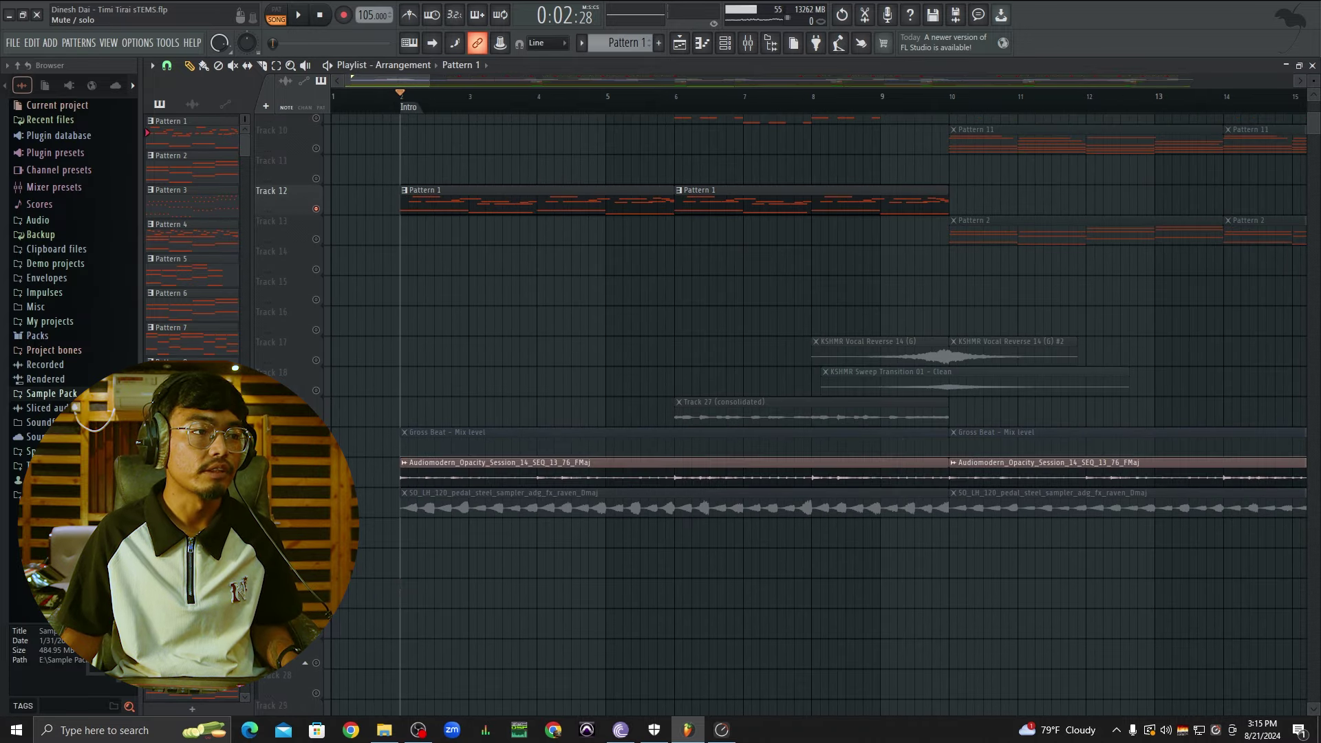
pyautogui.click(316, 451)
# Step: Play the intro to hear the Audiomodern_Opacity loop with the guitar, and stop playback
pyautogui.scroll(2, 502, 473)
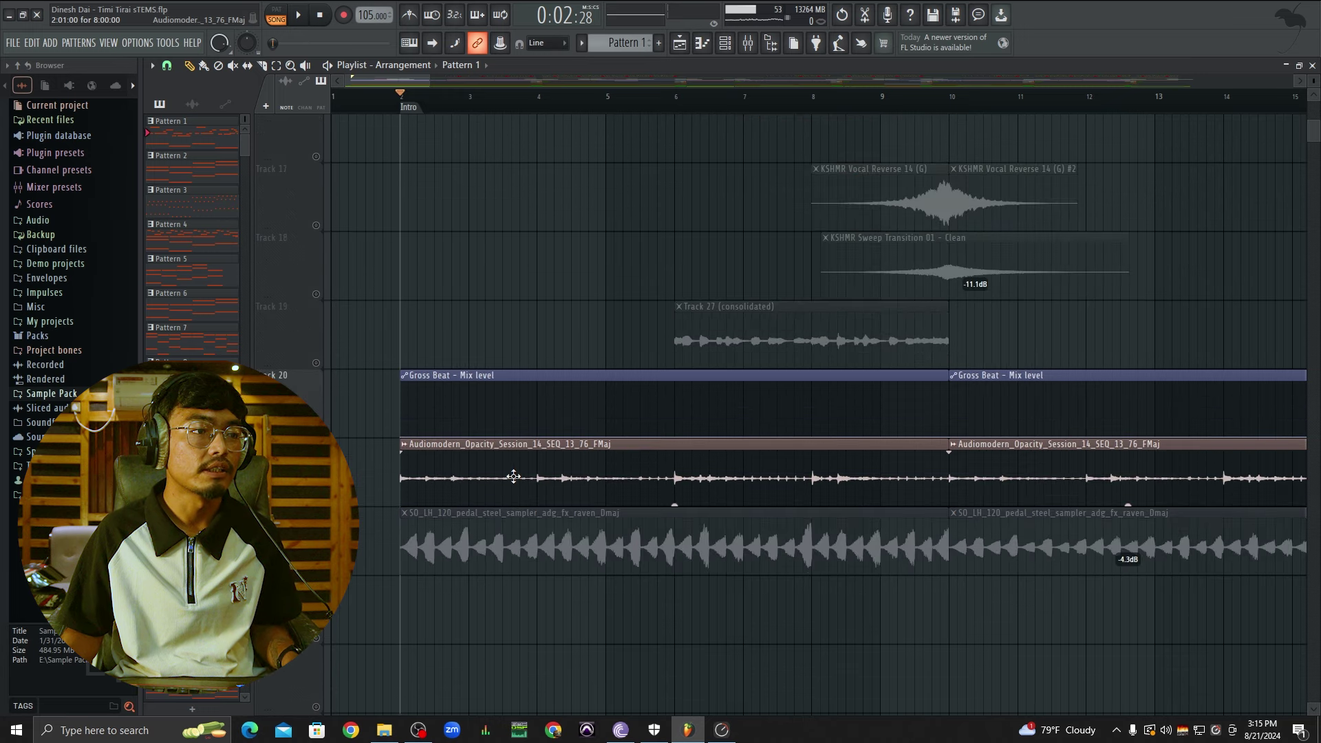
pyautogui.scroll(-2, 513, 476)
pyautogui.press('space')
pyautogui.scroll(-1, 413, 523)
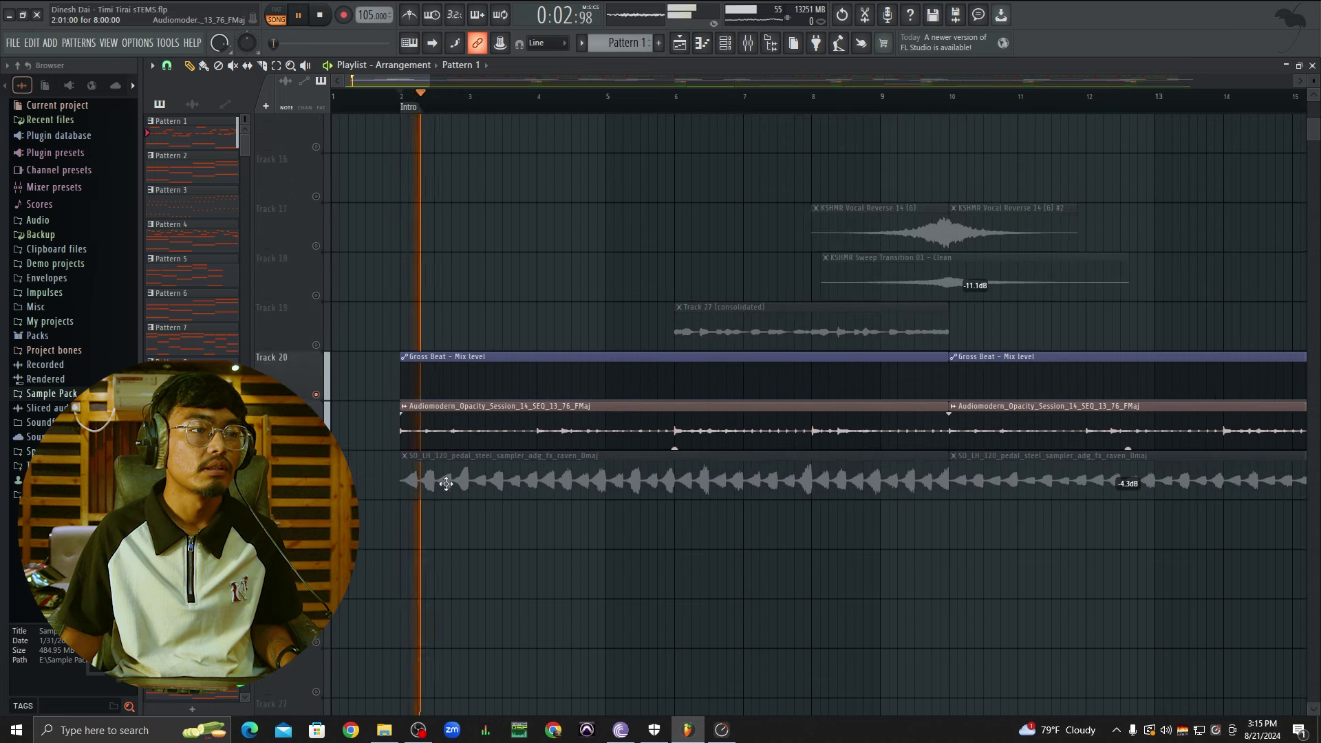
pyautogui.press('space')
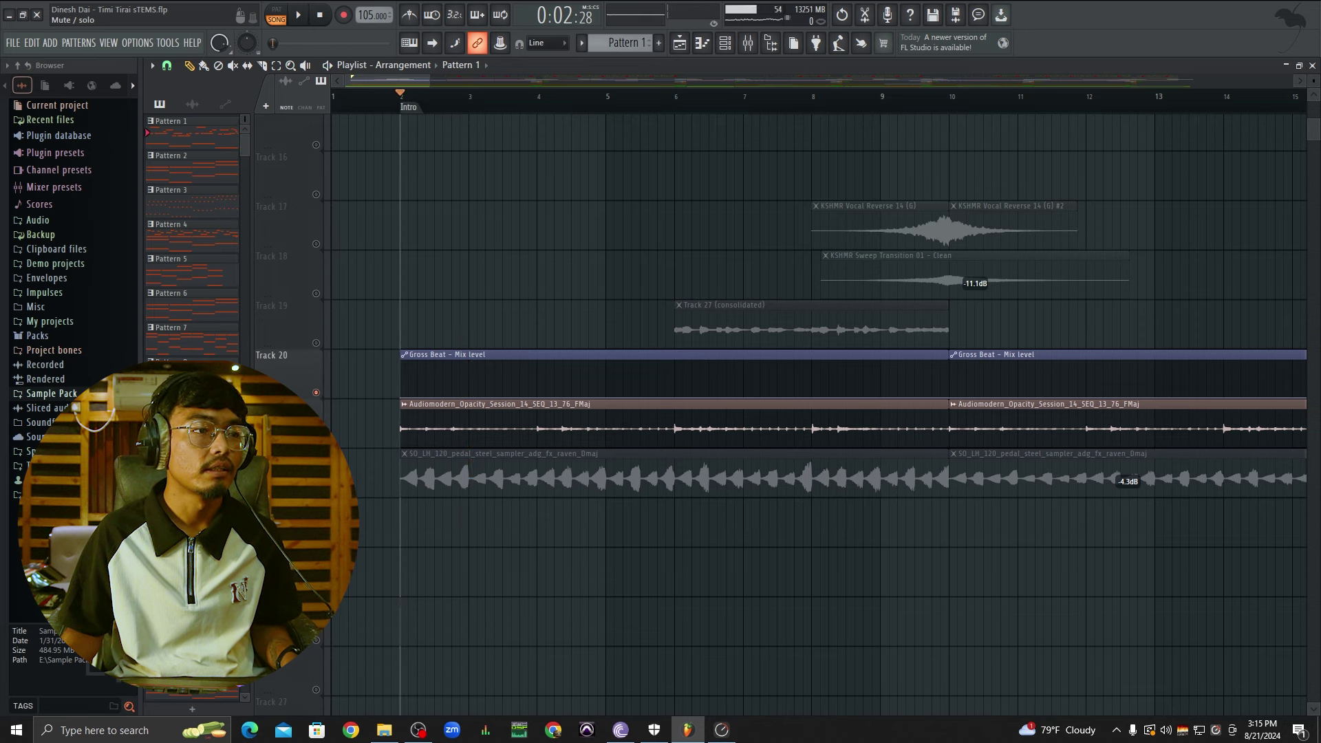
# Step: Unmute Track 22 with the pedal steel sampler loop and start playback from the intro marker
pyautogui.click(315, 492)
pyautogui.scroll(-4, 623, 517)
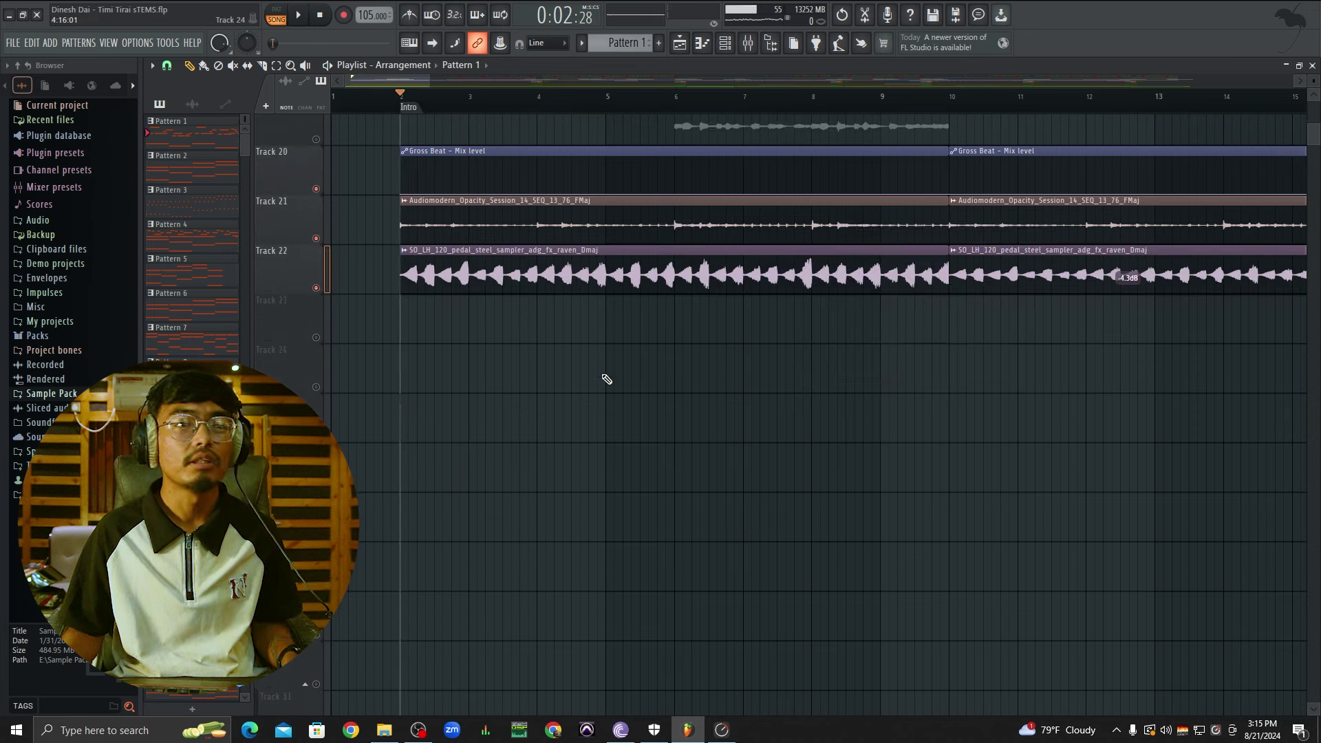
pyautogui.press('space')
# Step: Look over the intro's active loop and guitar tracks in the playlist while they play together
pyautogui.scroll(3, 606, 386)
pyautogui.scroll(-6, 607, 391)
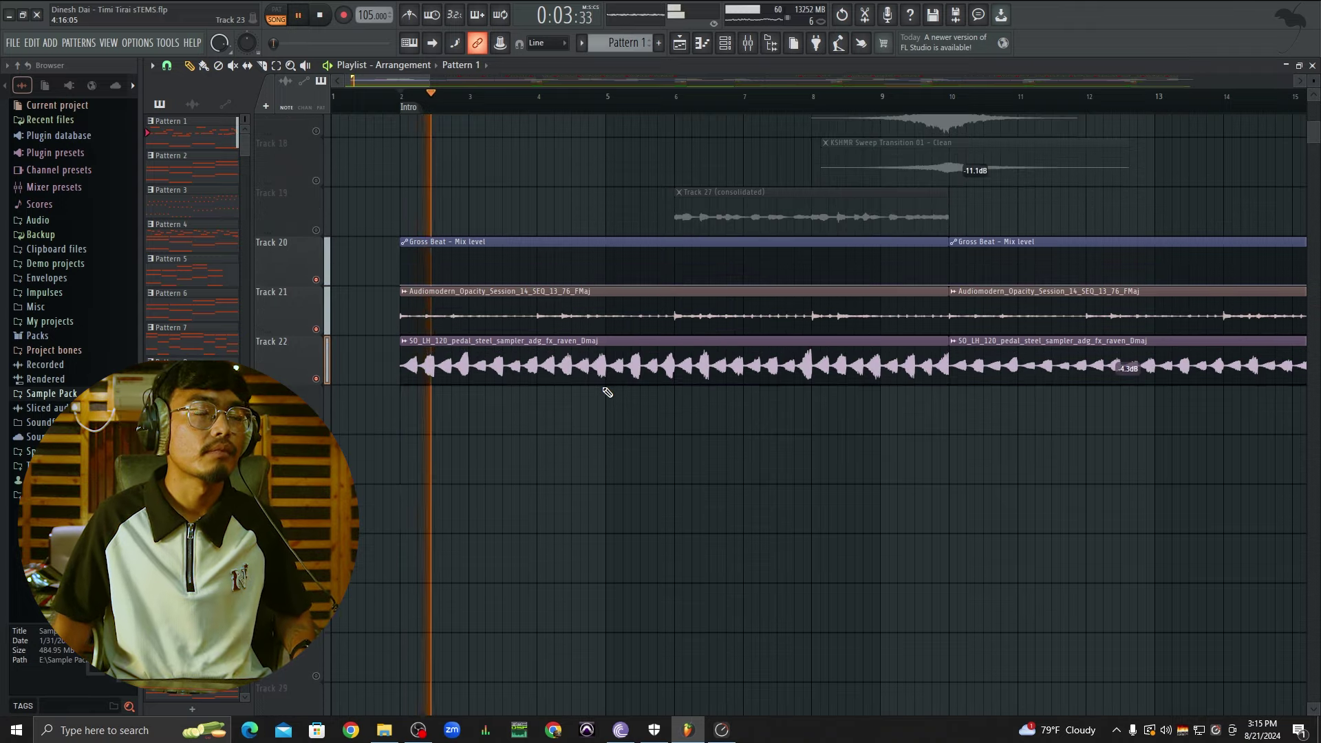
pyautogui.scroll(-6, 607, 392)
pyautogui.scroll(13, 654, 416)
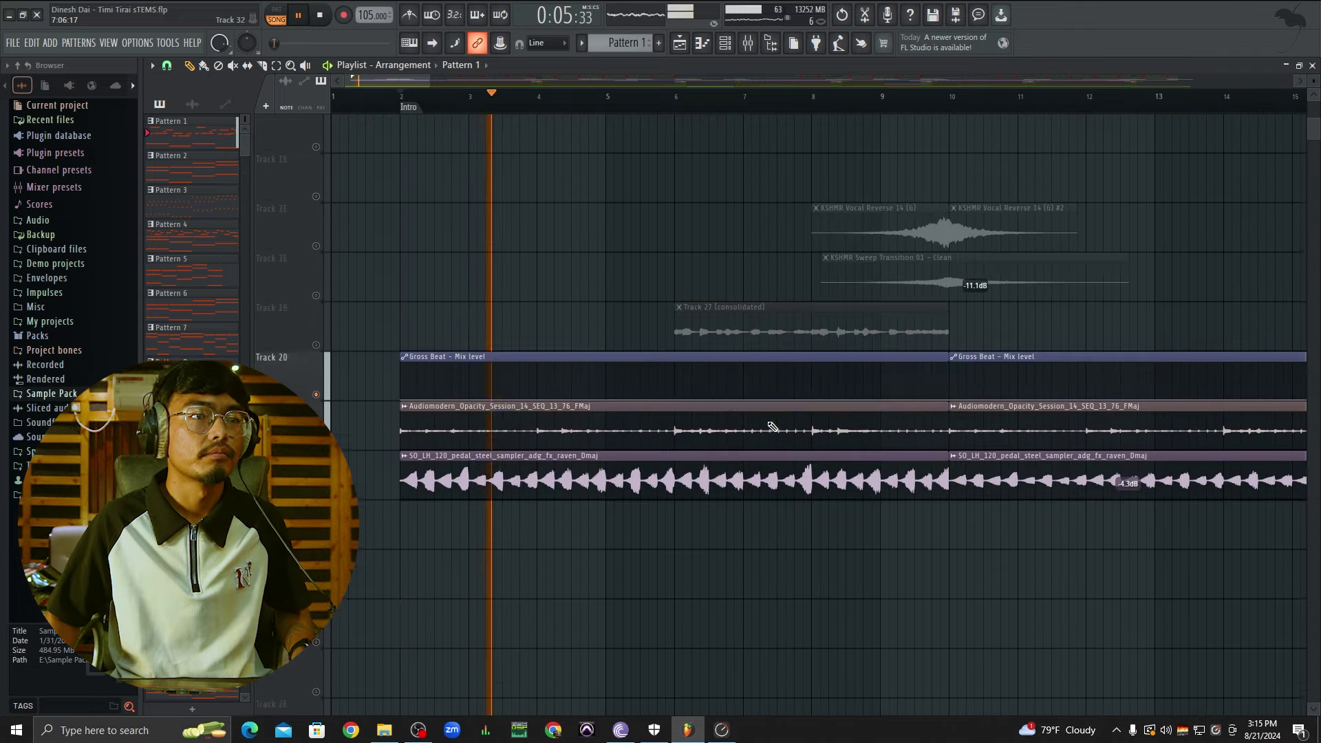
pyautogui.scroll(-2, 750, 385)
pyautogui.scroll(-3, 737, 357)
pyautogui.scroll(-6, 466, 285)
pyautogui.scroll(6, 390, 270)
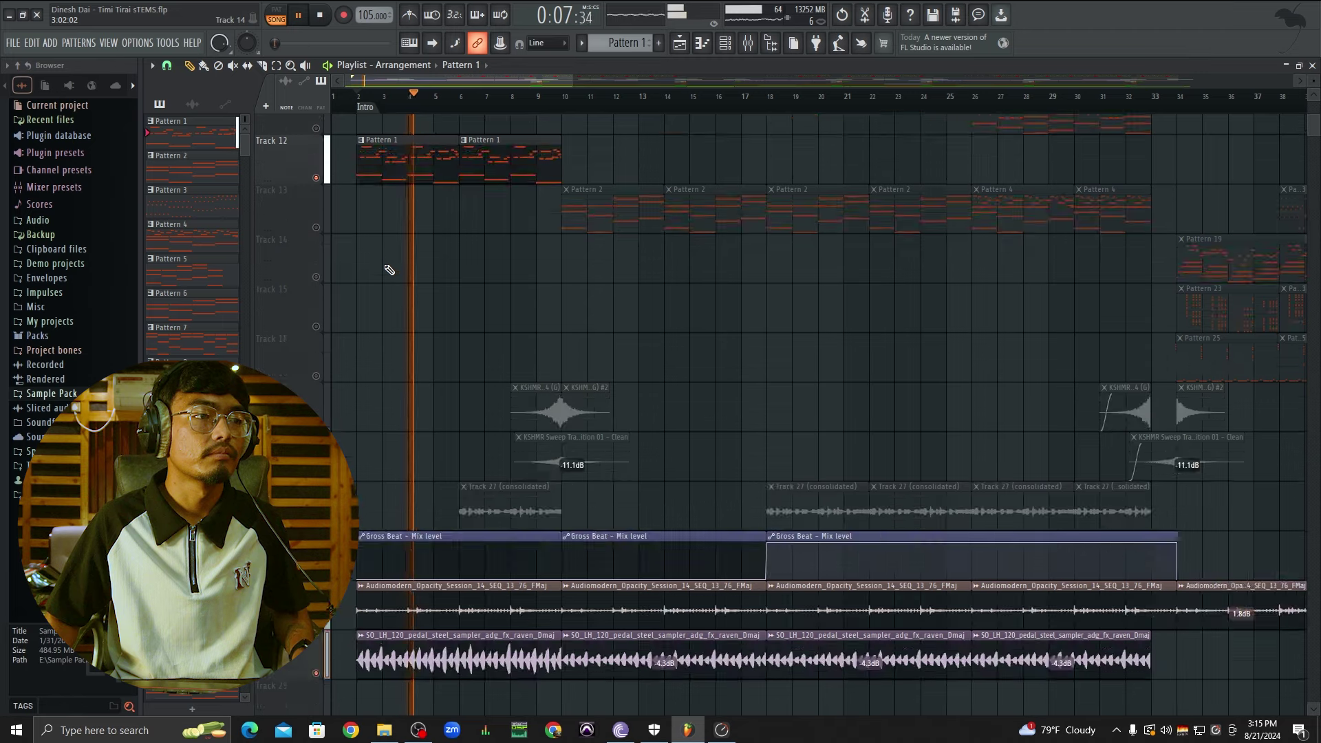
pyautogui.scroll(3, 388, 270)
pyautogui.scroll(3, 704, 398)
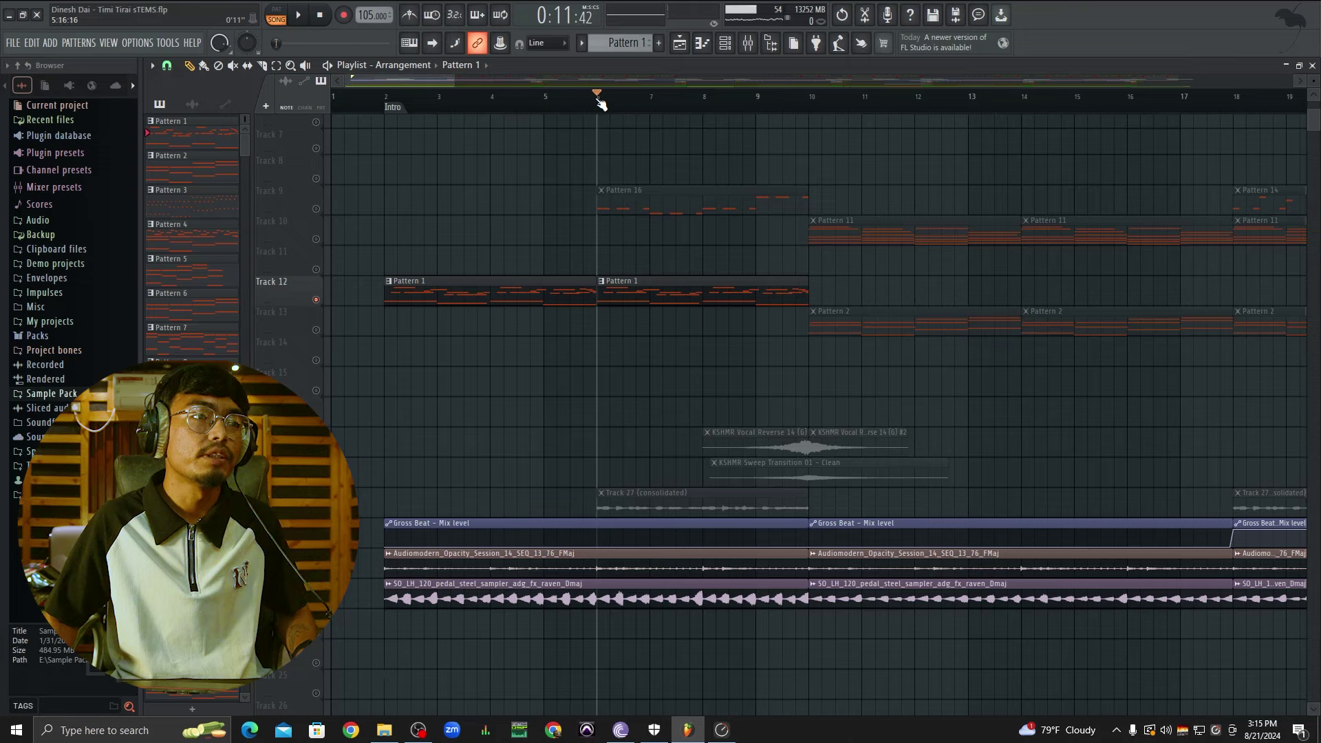
# Step: Unmute Track 9, view Pattern 16's notes in the piano roll during playback, and return to the playlist
pyautogui.click(317, 209)
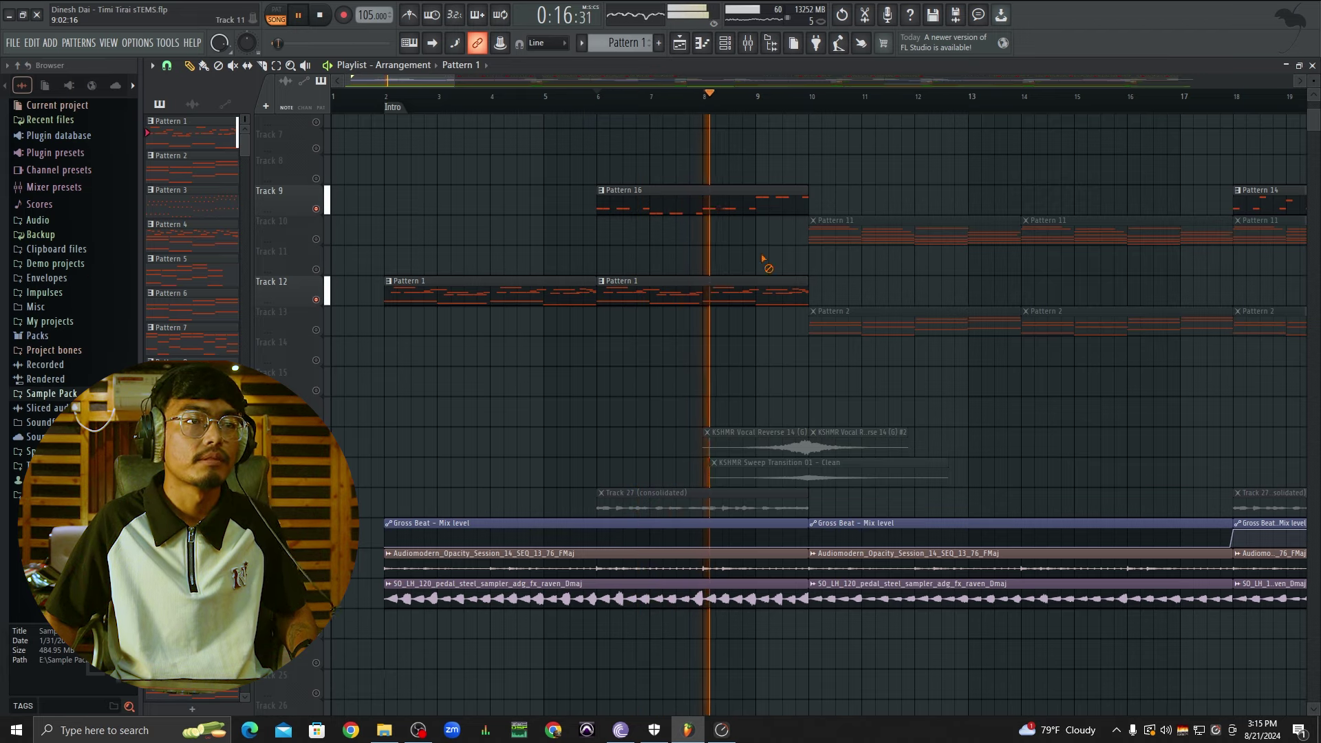
pyautogui.doubleClick(743, 200)
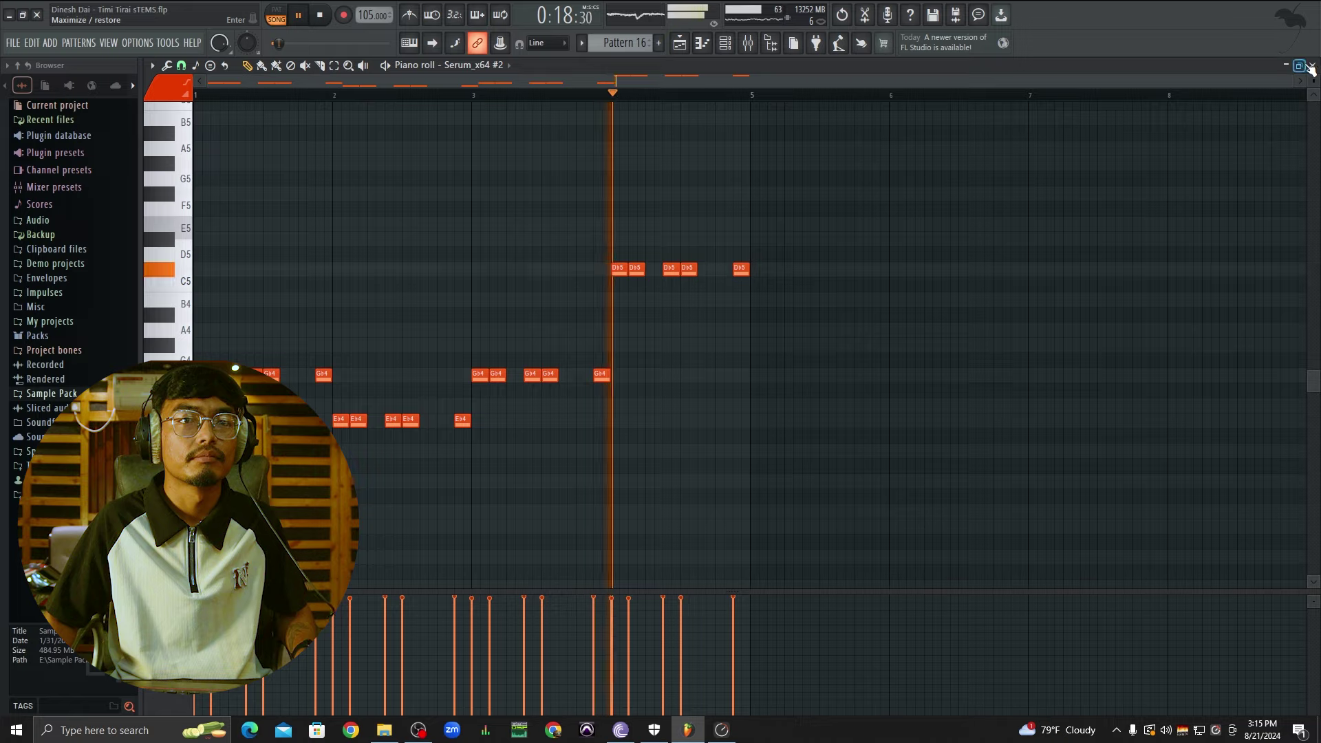
pyautogui.press('F5')
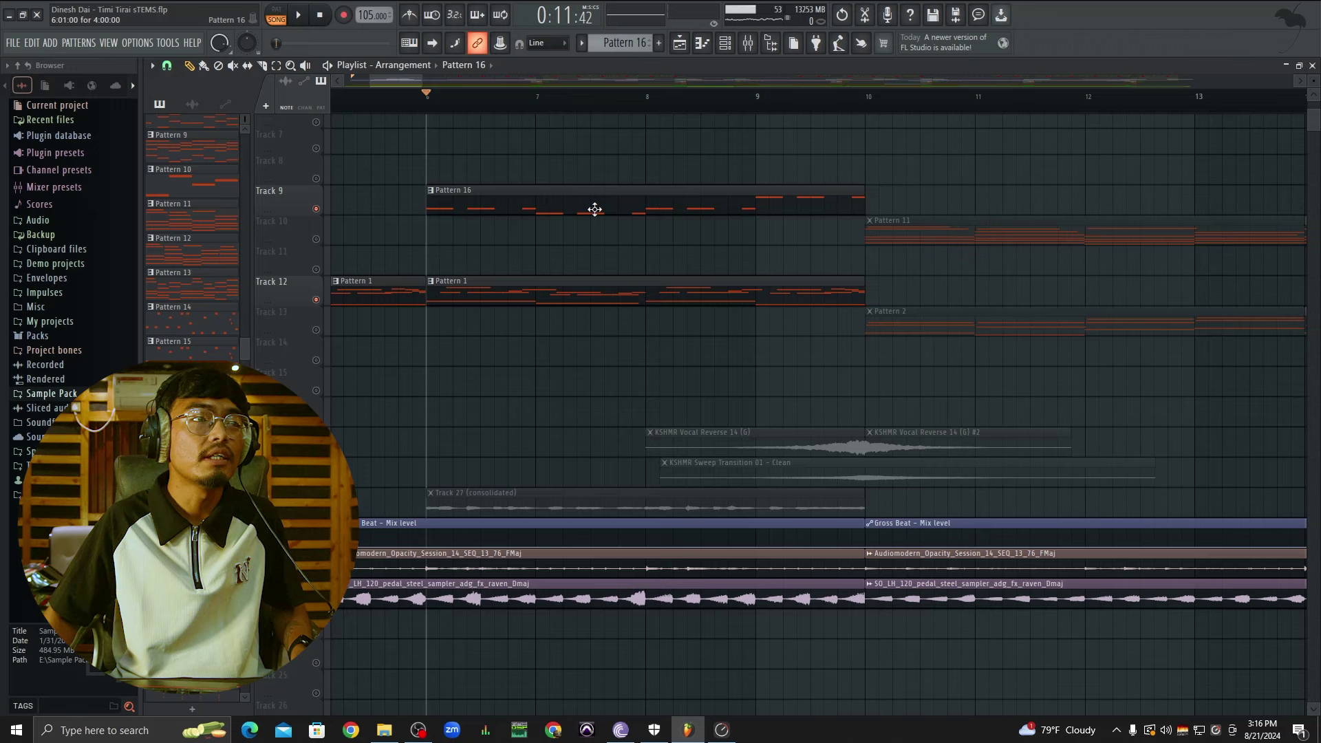
# Step: Inspect the Serum_x64 #2 synth bass and its AOKI_serum_BA_psy_02 preset used for Pattern 16, and close it
pyautogui.click(727, 45)
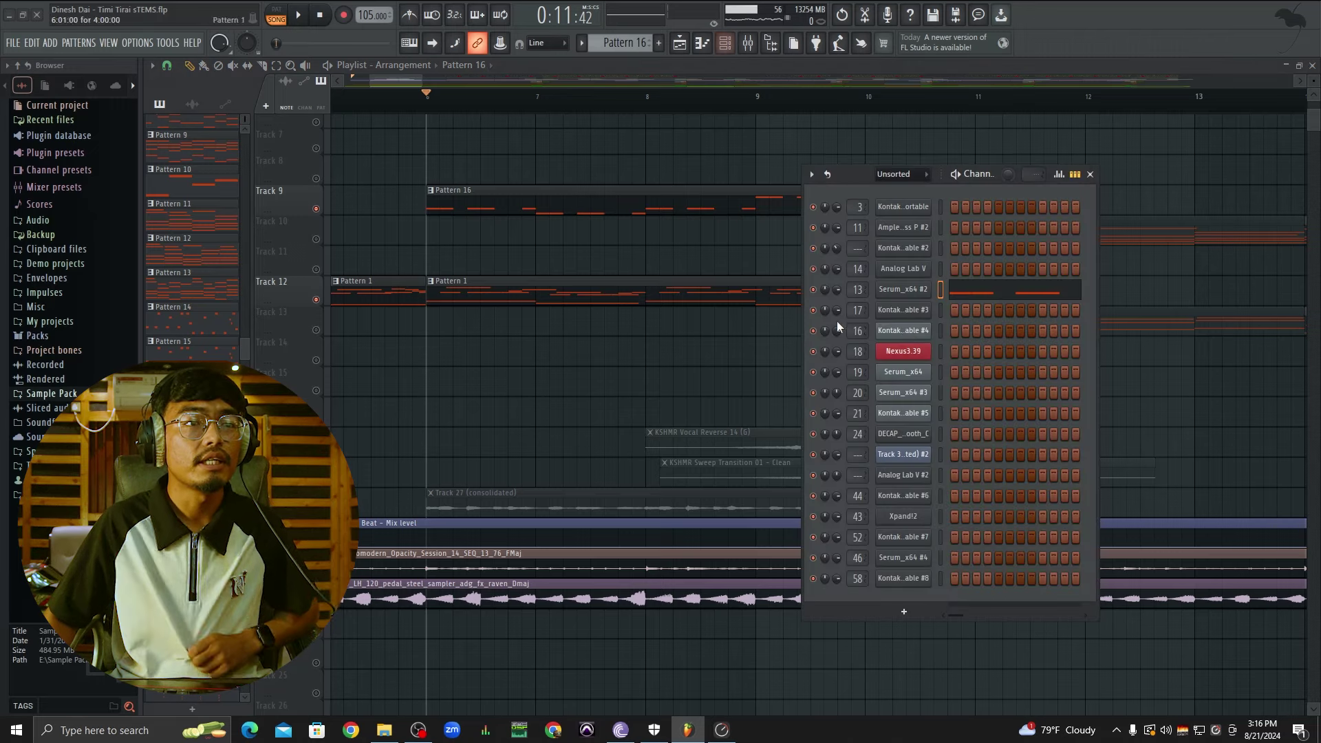
pyautogui.click(923, 292)
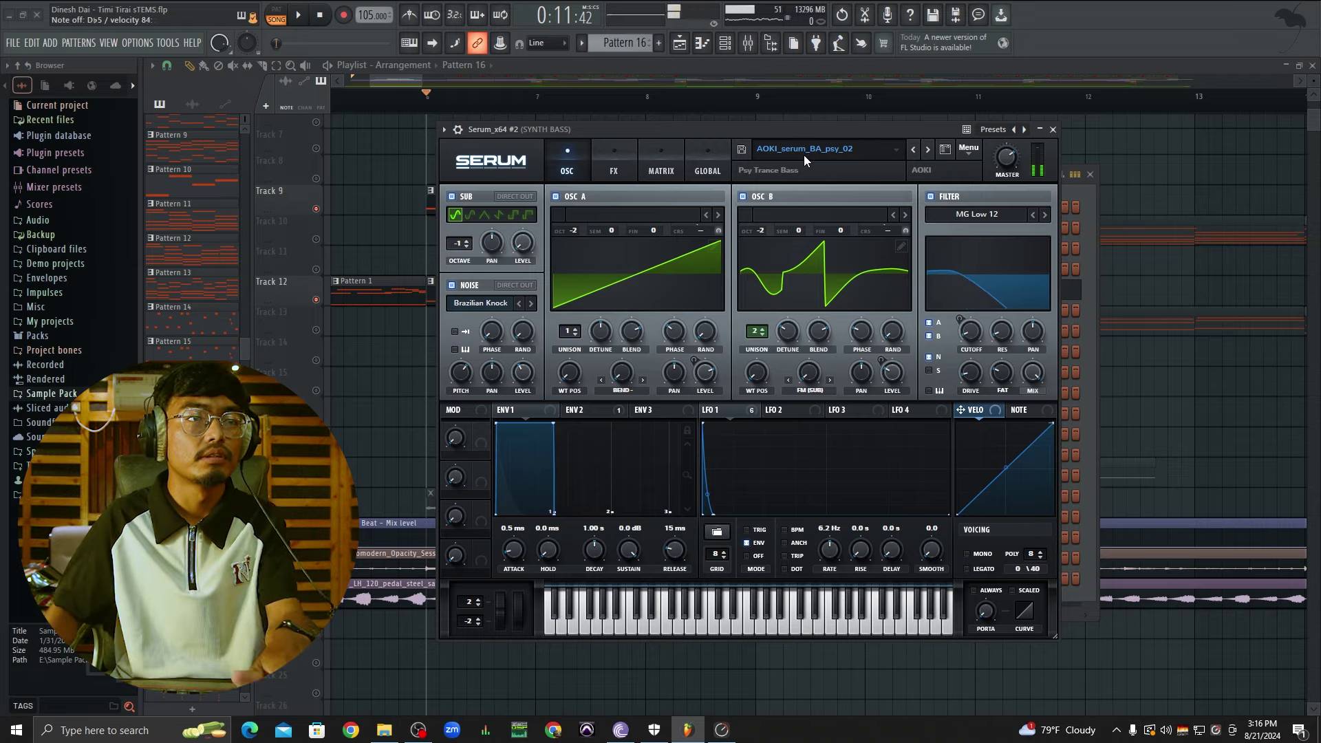
pyautogui.click(804, 155)
pyautogui.click(1000, 131)
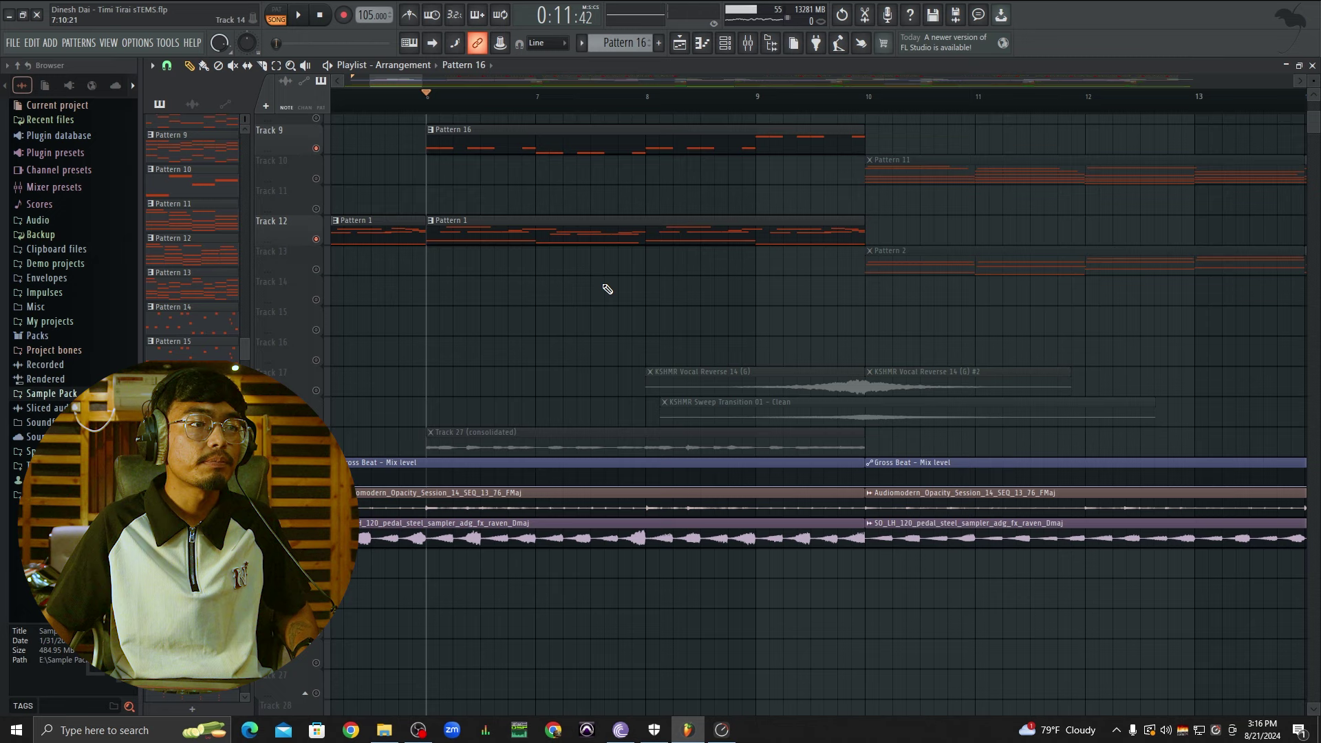
# Step: Unmute Track 19 with the Track 27 (consolidated) clips, and play the section from bar 6
pyautogui.click(316, 451)
pyautogui.scroll(-2, 605, 369)
pyautogui.scroll(3, 605, 369)
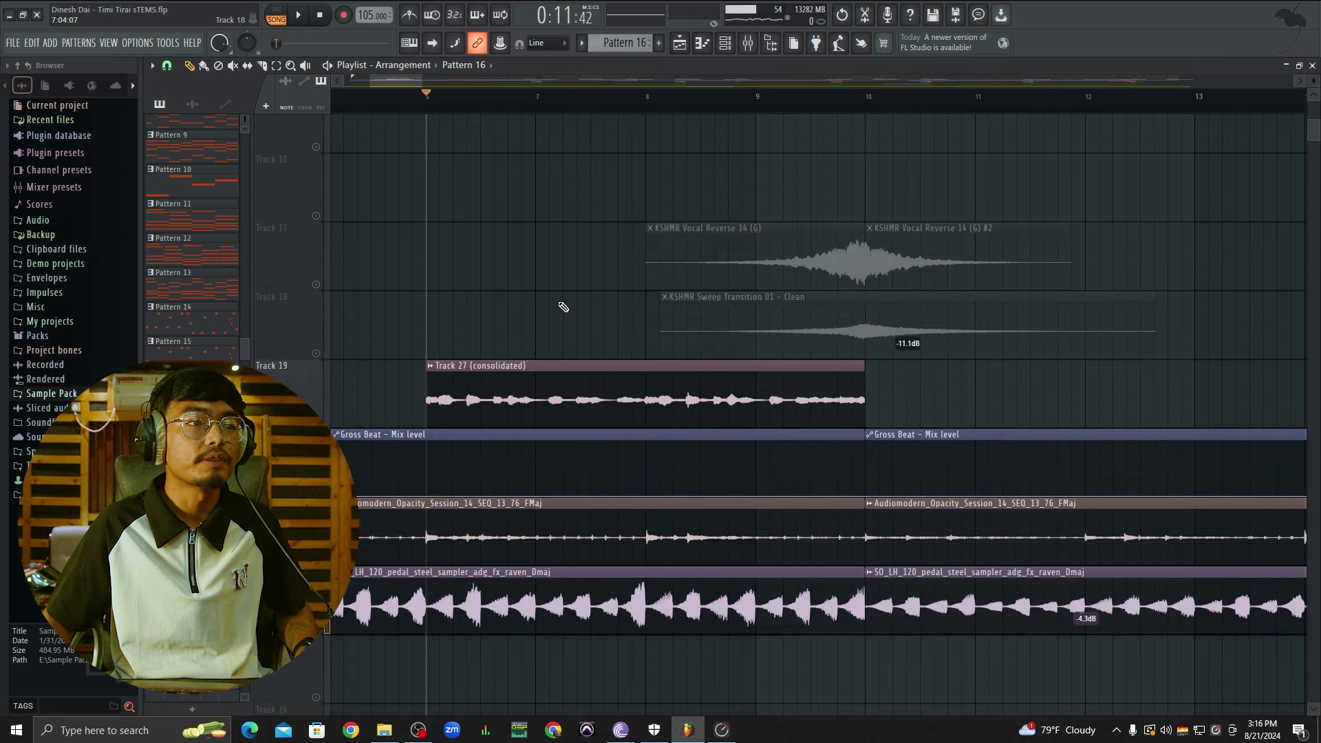
pyautogui.scroll(-3, 563, 306)
pyautogui.scroll(-4, 569, 298)
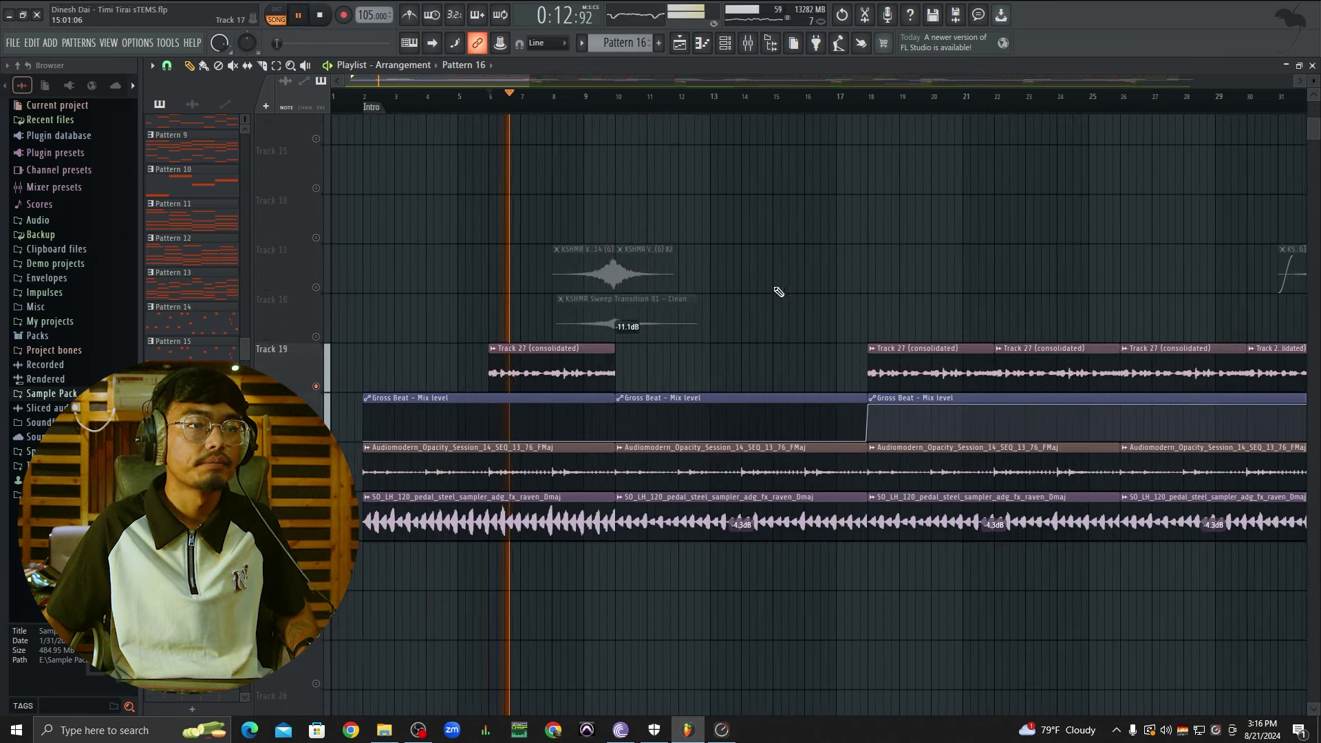
pyautogui.scroll(3, 508, 303)
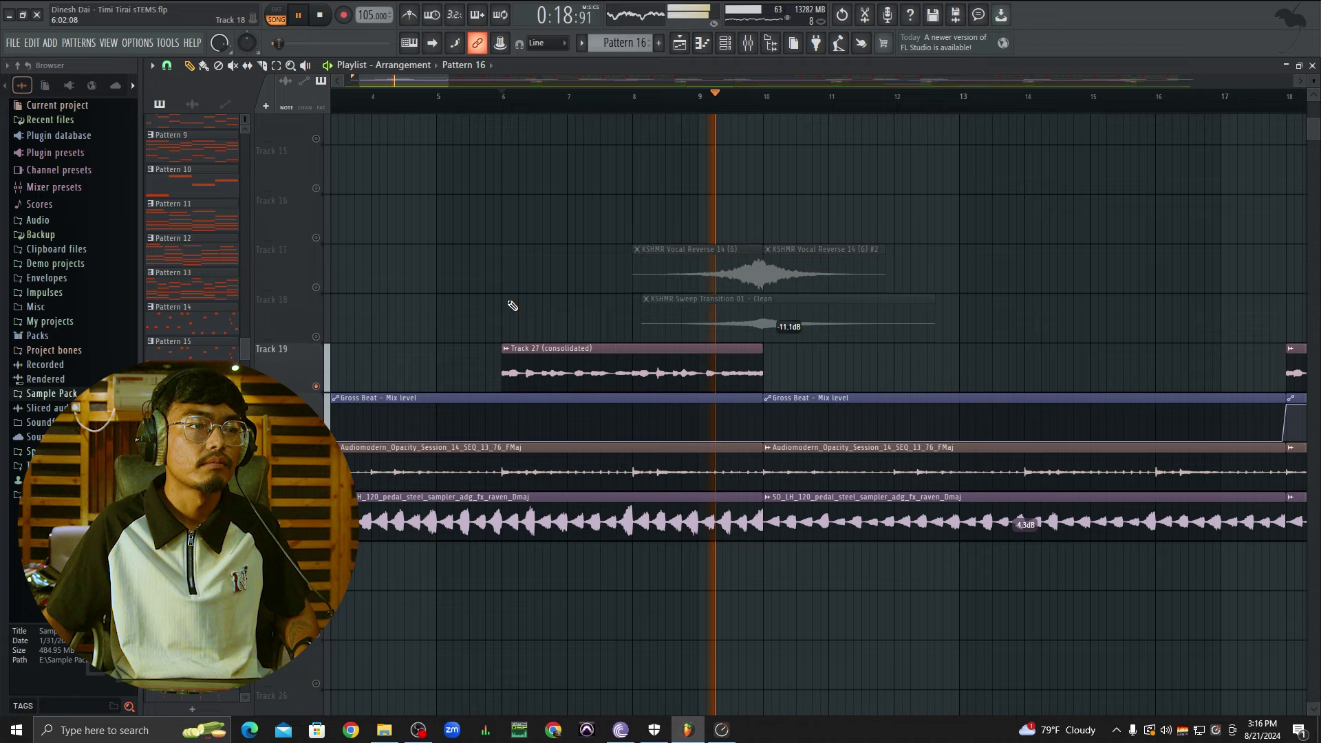
pyautogui.scroll(-4, 678, 236)
pyautogui.press('space')
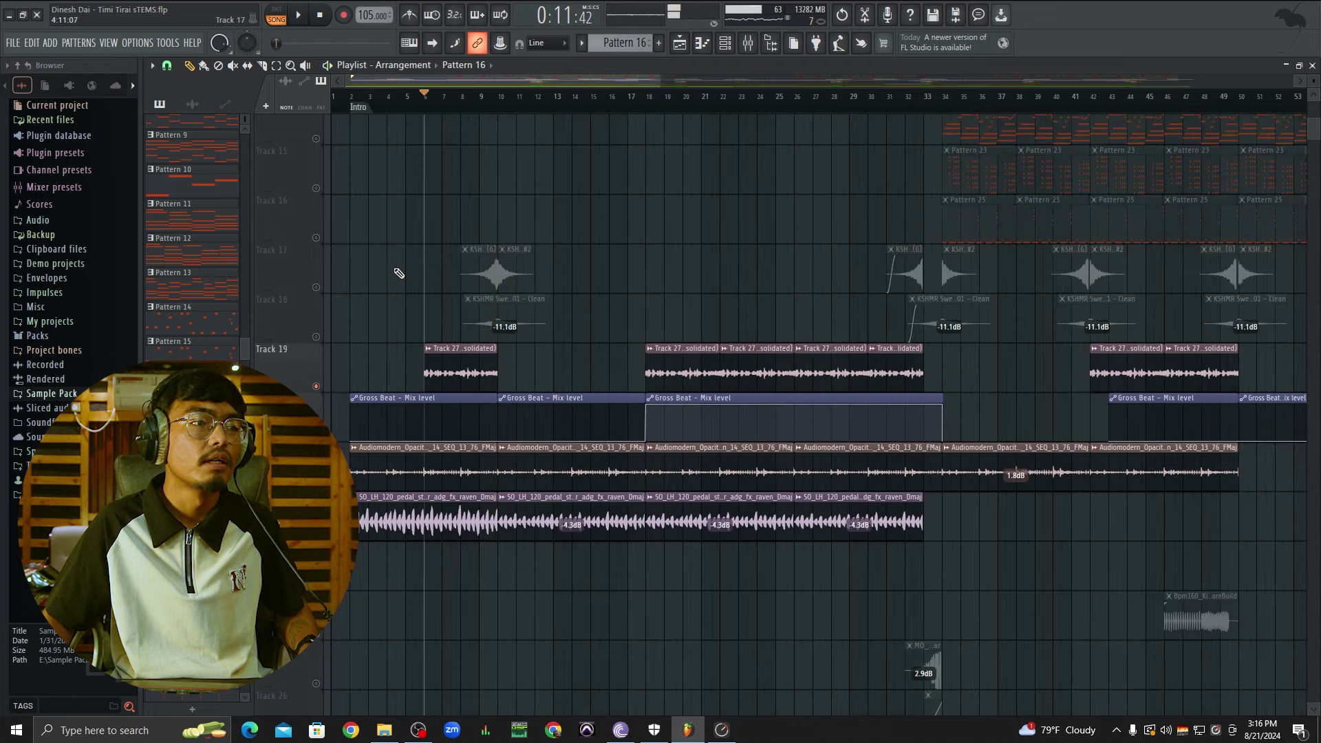
# Step: Highlight the first Audiomodern_Opacity and pedal steel clips on Tracks 21 and 22, and look over the surrounding arrangement
pyautogui.scroll(4, 406, 279)
pyautogui.moveTo(491, 318); pyautogui.dragTo(636, 370)
pyautogui.moveTo(656, 559); pyautogui.dragTo(658, 474)
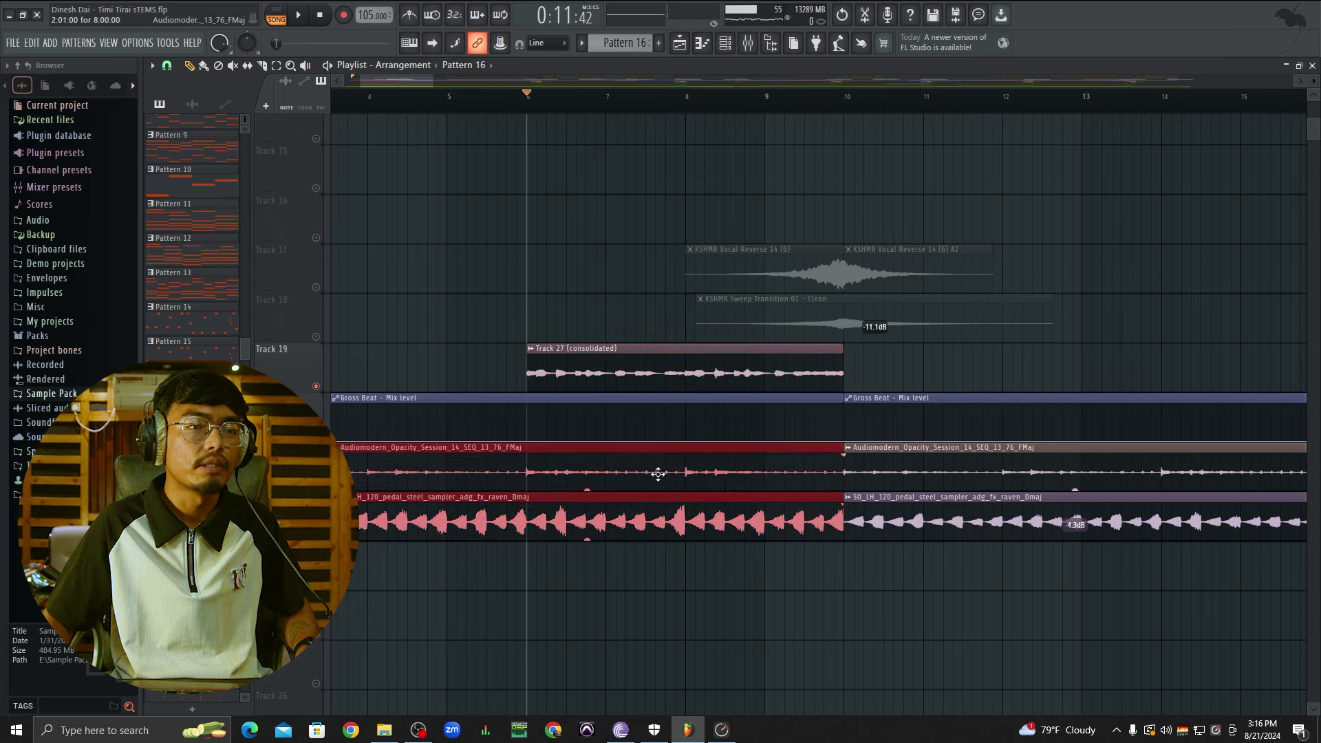
pyautogui.scroll(-4, 457, 306)
pyautogui.scroll(-3, 460, 293)
pyautogui.scroll(4, 462, 289)
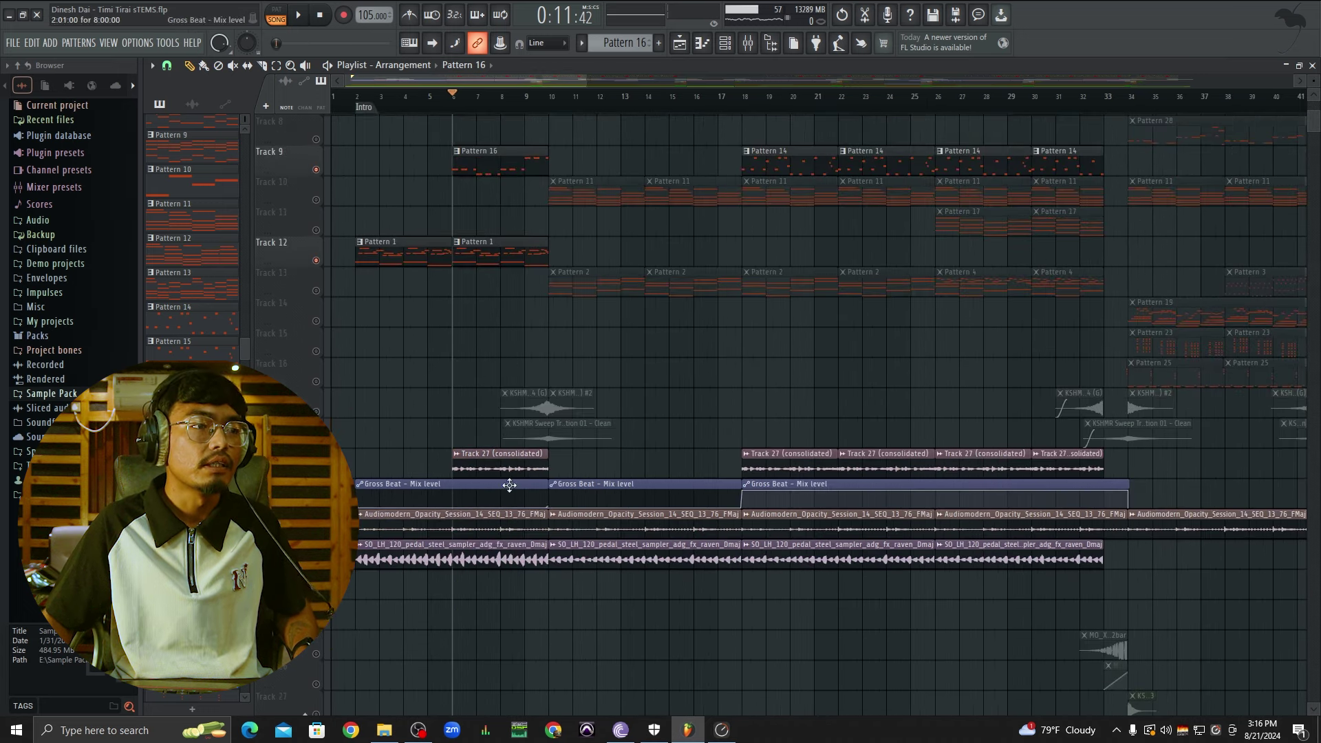
# Step: Unmute Tracks 17 and 18, and select their KSHMR Vocal Reverse and Sweep Transition clips around bars 8 to 12
pyautogui.scroll(4, 480, 453)
pyautogui.moveTo(411, 466); pyautogui.dragTo(572, 486)
pyautogui.scroll(-2, 505, 399)
pyautogui.scroll(4, 513, 361)
pyautogui.keyDown('ctrl'); pyautogui.click(523, 351); pyautogui.keyUp('ctrl')
pyautogui.moveTo(523, 351); pyautogui.dragTo(555, 435)
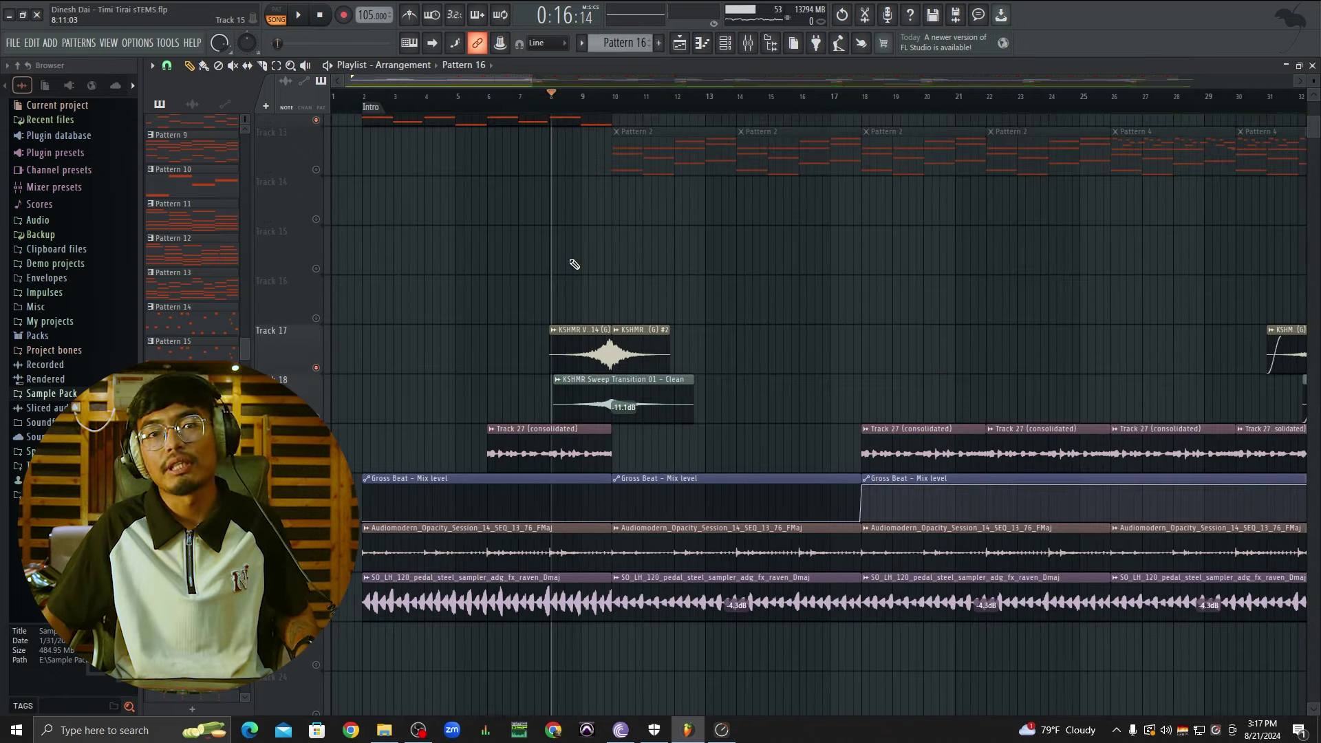
pyautogui.moveTo(523, 288); pyautogui.dragTo(790, 415)
pyautogui.scroll(-3, 661, 271)
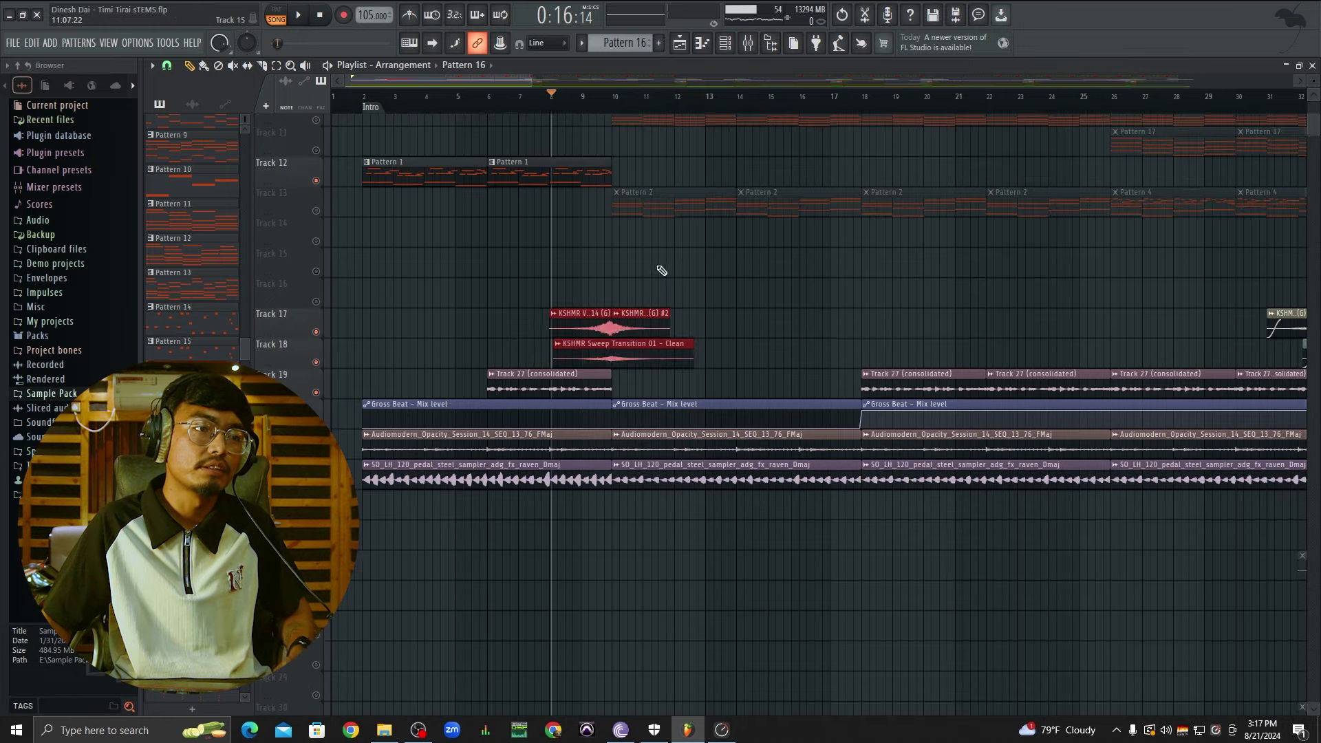
# Step: Play the section from about bar 8 to hear the KSHMR Vocal Reverse and Sweep Transition clips, and stop playback
pyautogui.press('space')
pyautogui.scroll(2, 681, 274)
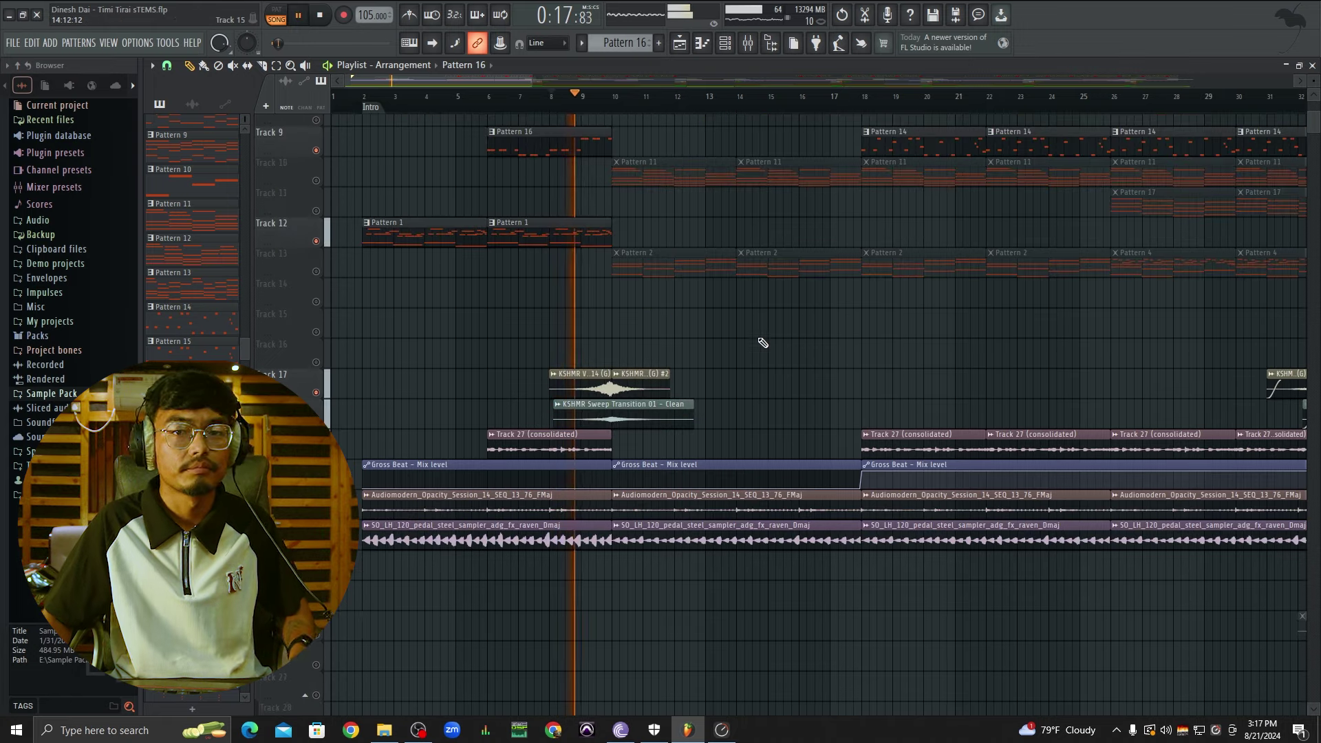
pyautogui.scroll(3, 611, 339)
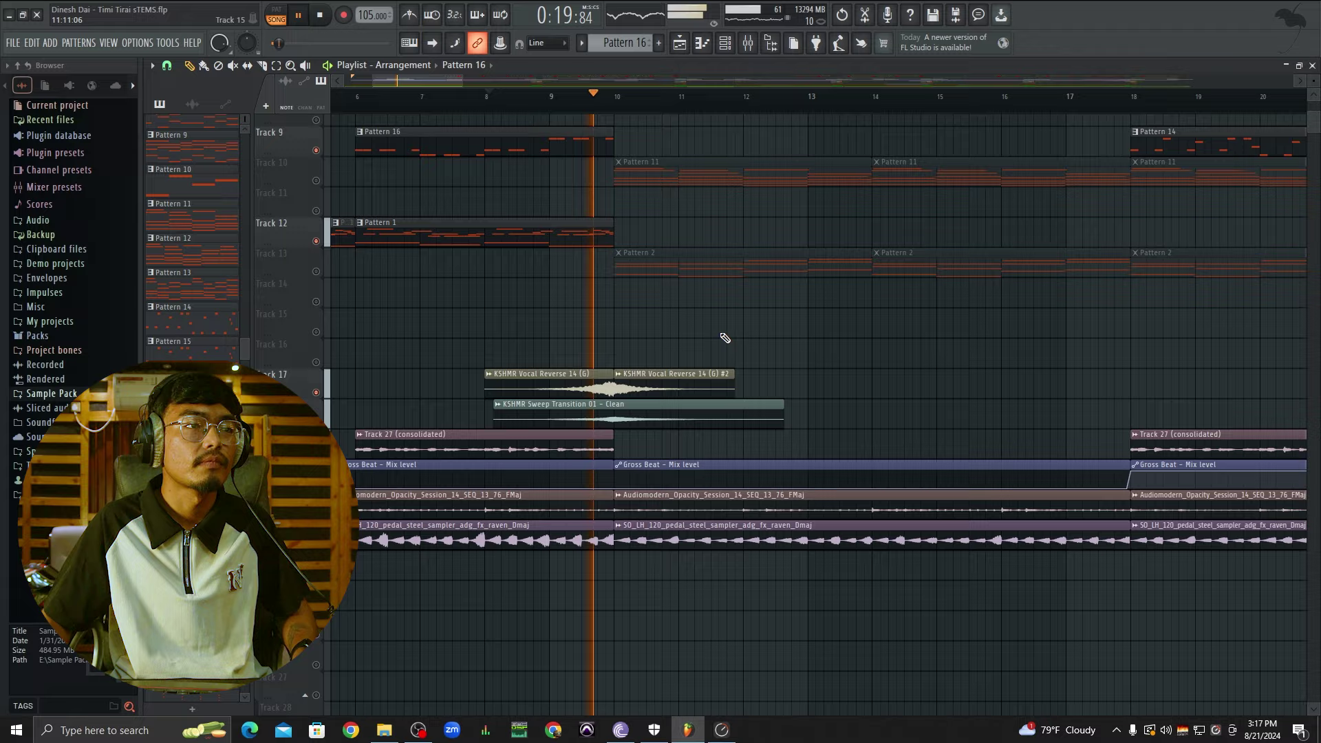
pyautogui.scroll(2, 757, 355)
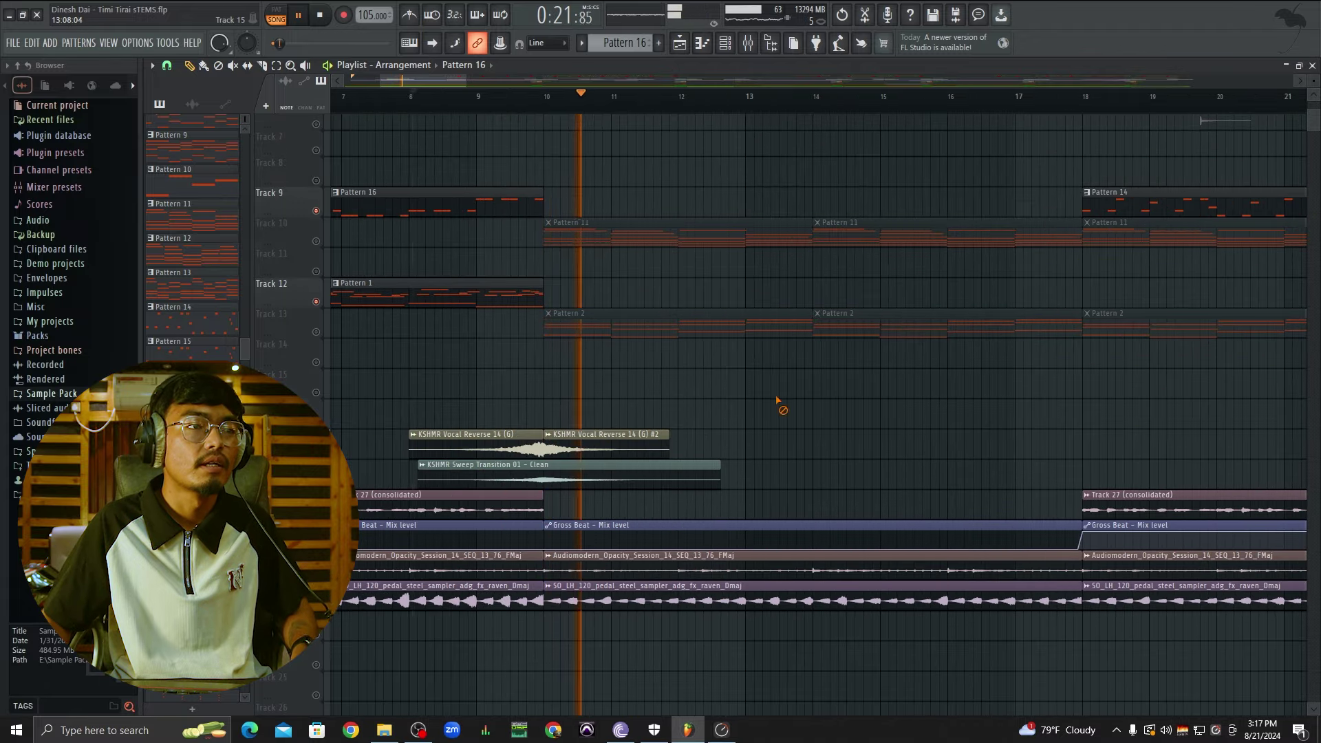
pyautogui.press('space')
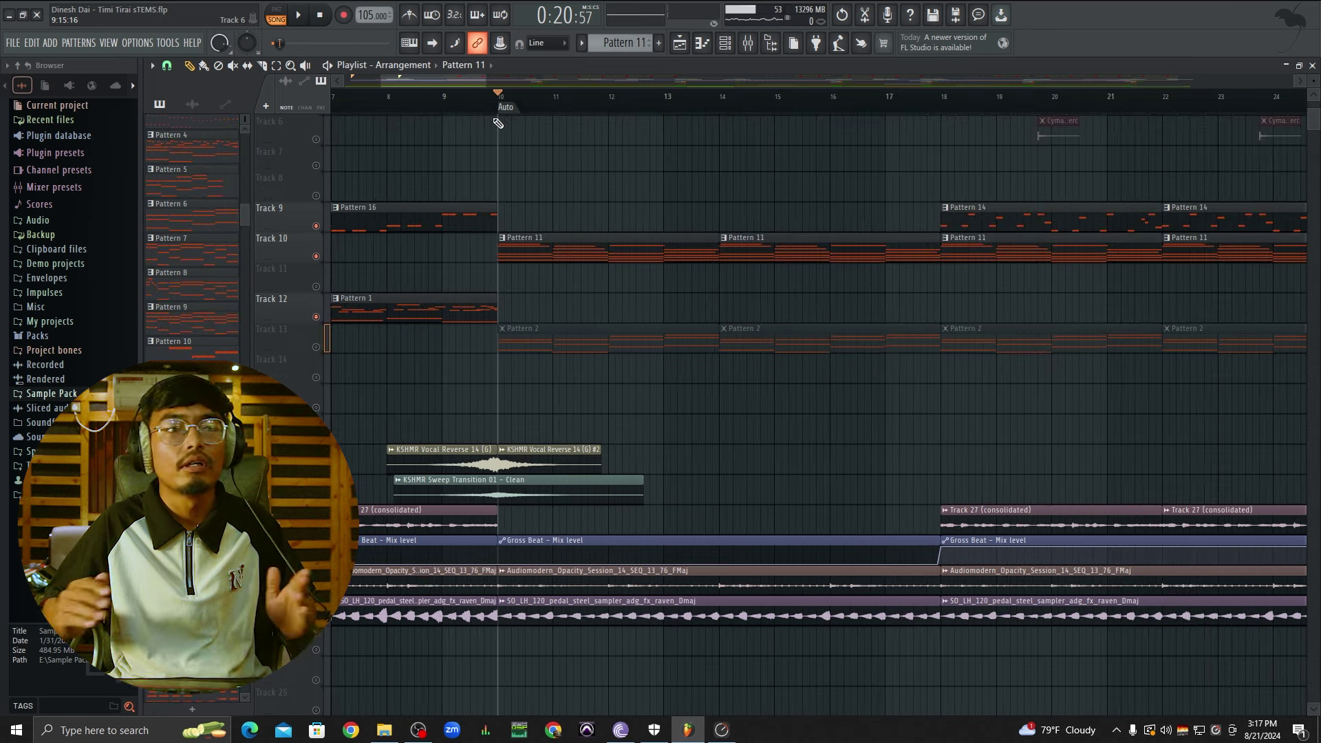
# Step: Highlight the first Pattern 11 clip on Track 10, play it with its notes open in the piano roll, and return to the playlist
pyautogui.moveTo(561, 178); pyautogui.dragTo(512, 287)
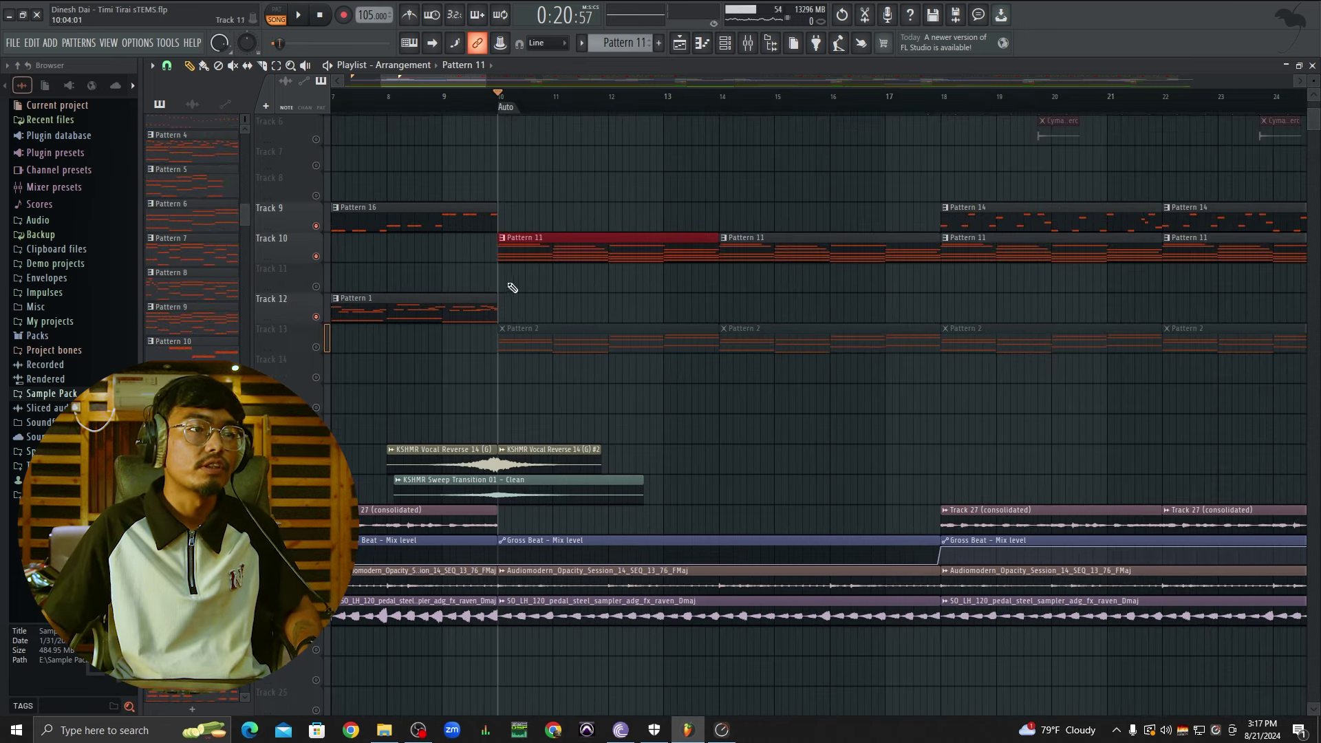
pyautogui.doubleClick(640, 243)
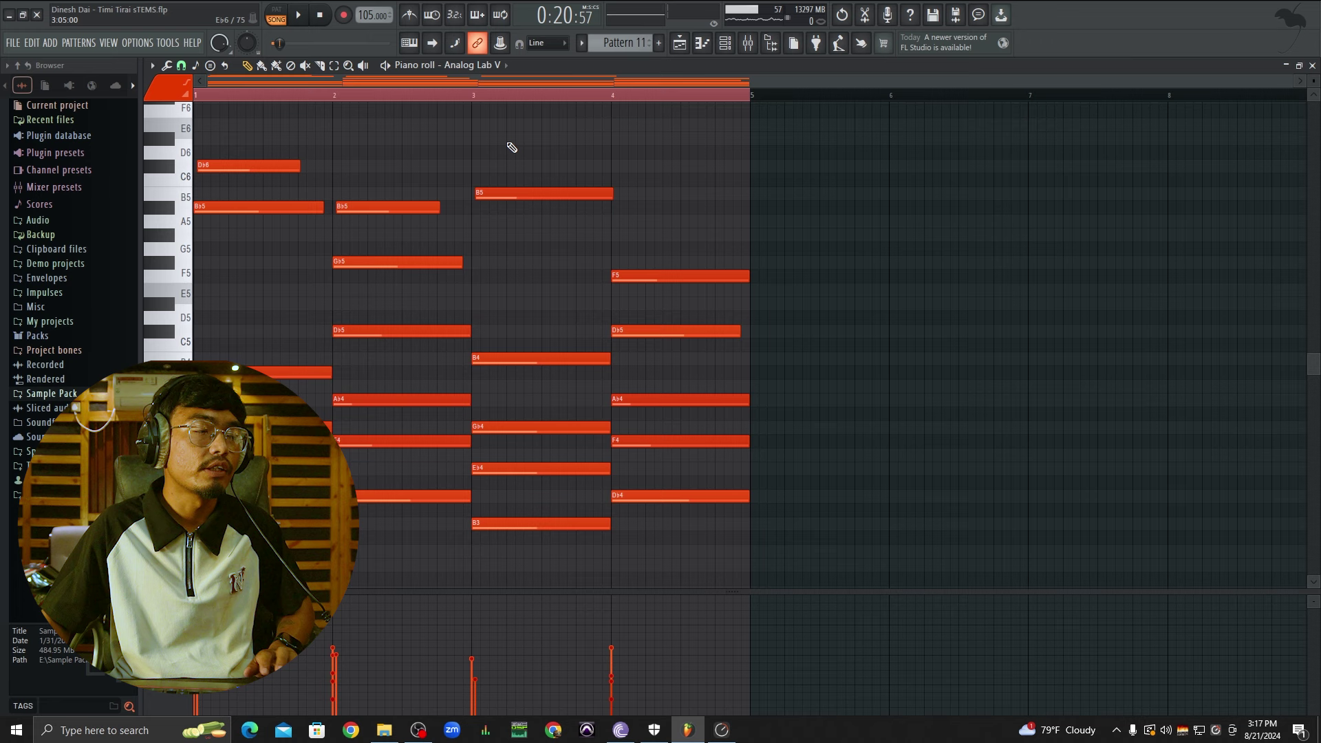
pyautogui.press('space')
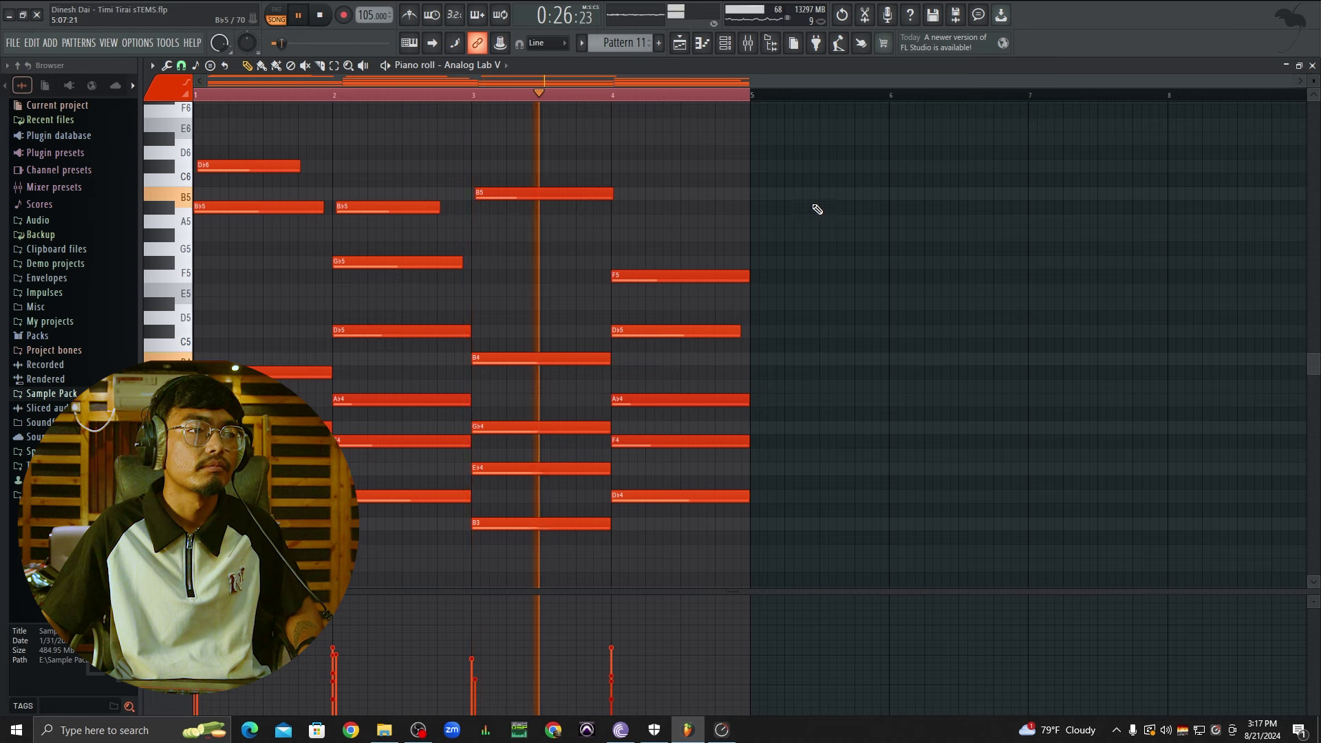
pyautogui.press('F5')
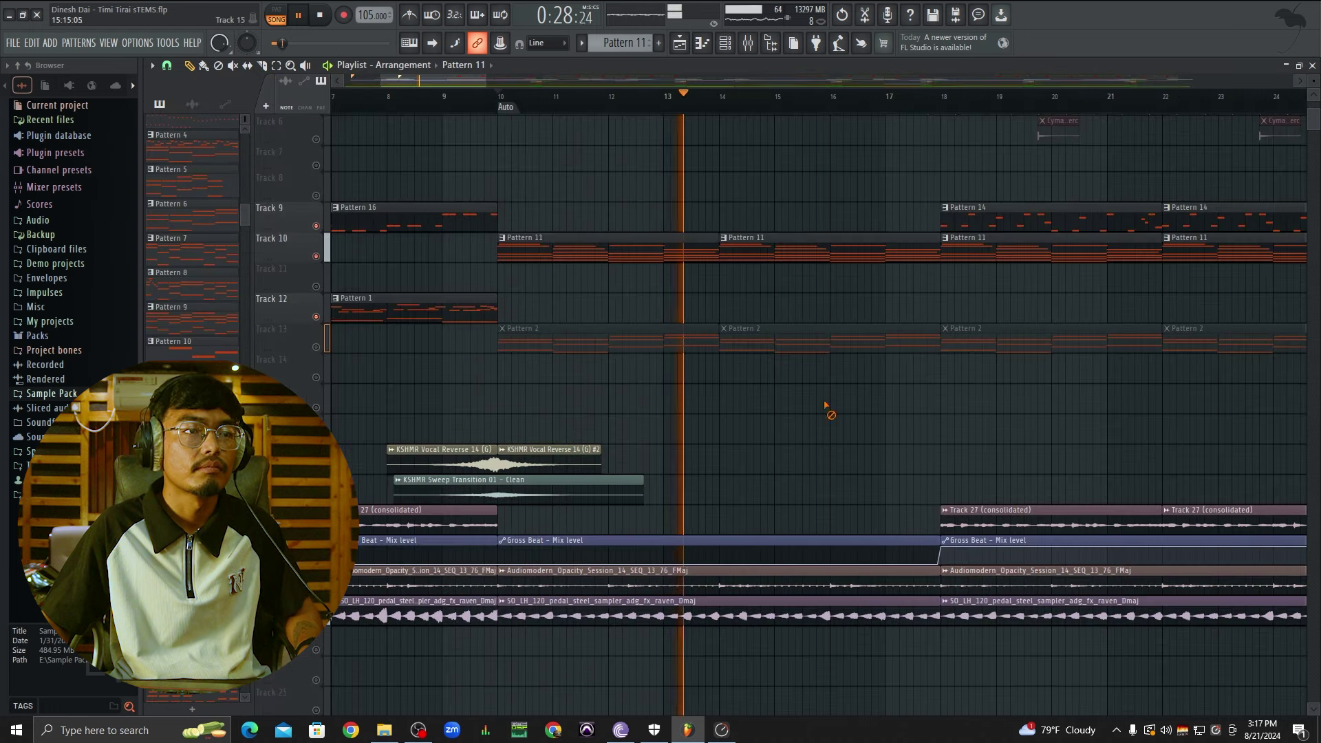
pyautogui.press('space')
# Step: Open Pattern 11's Analog Lab V instrument, show its Electric Piano presets with Clean Mark V loaded, and close it
pyautogui.click(728, 46)
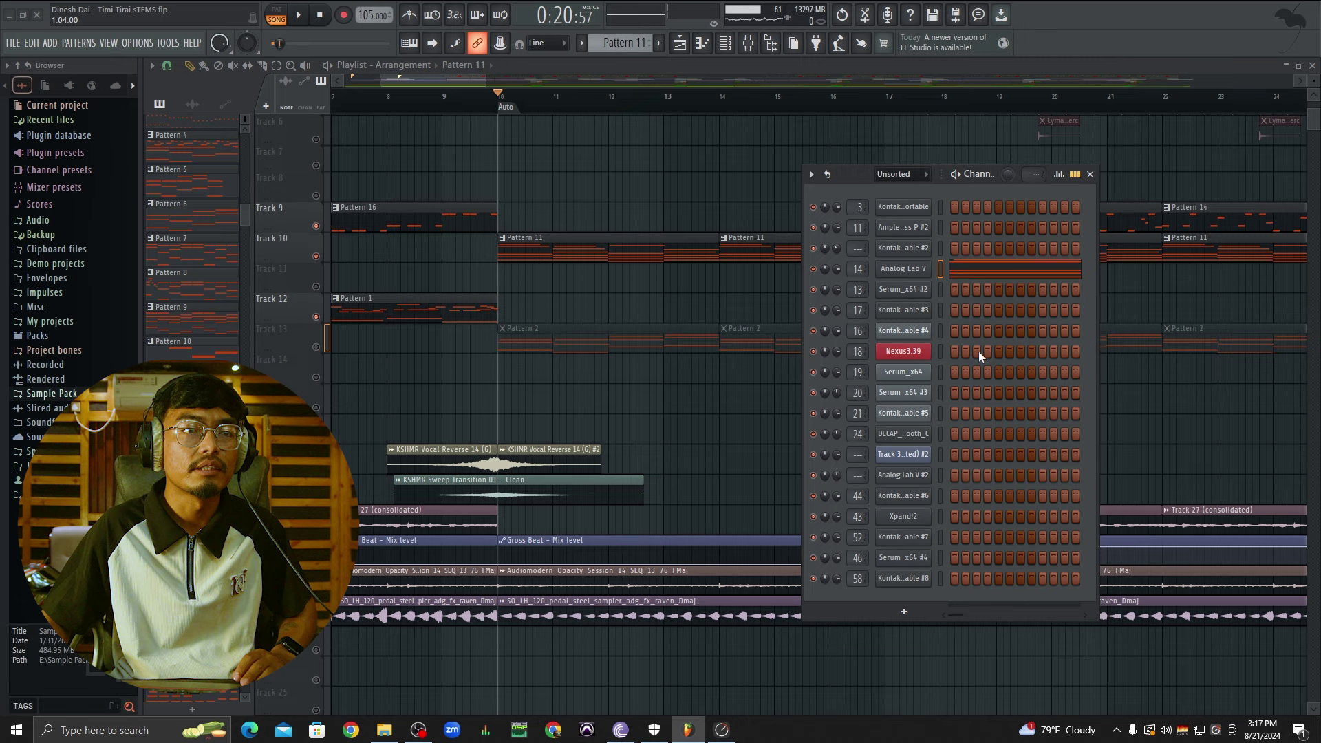
pyautogui.click(907, 271)
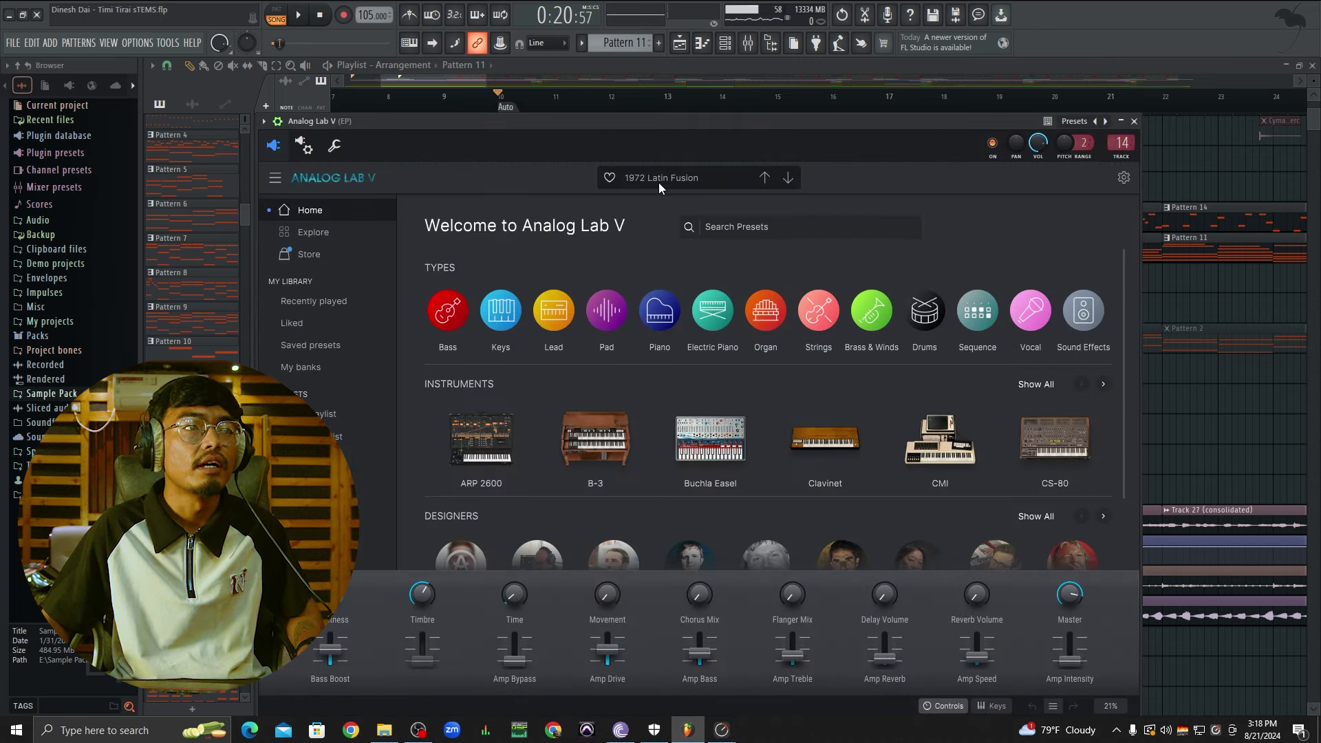
pyautogui.click(713, 314)
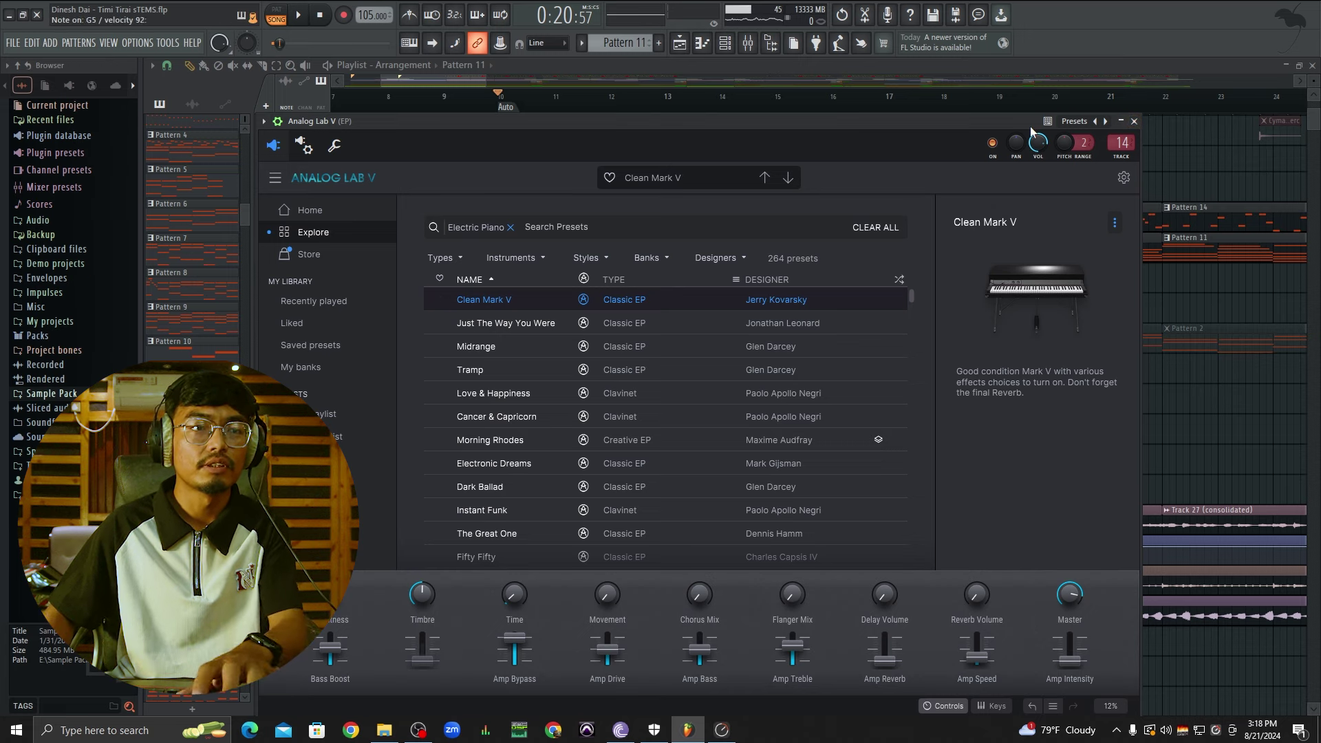
pyautogui.click(1135, 121)
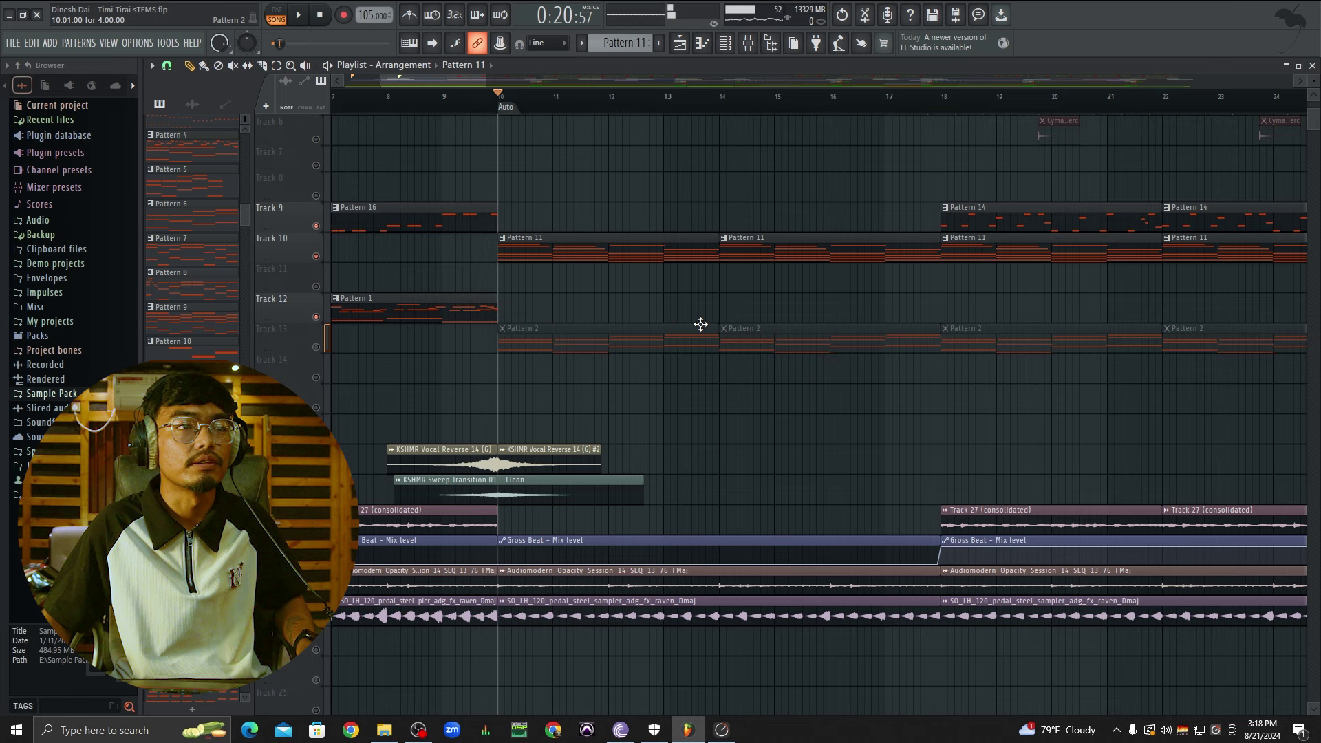
# Step: Unmute Track 13 with the Pattern 2 clips, and play the section from the Auto marker at bar 10
pyautogui.click(316, 348)
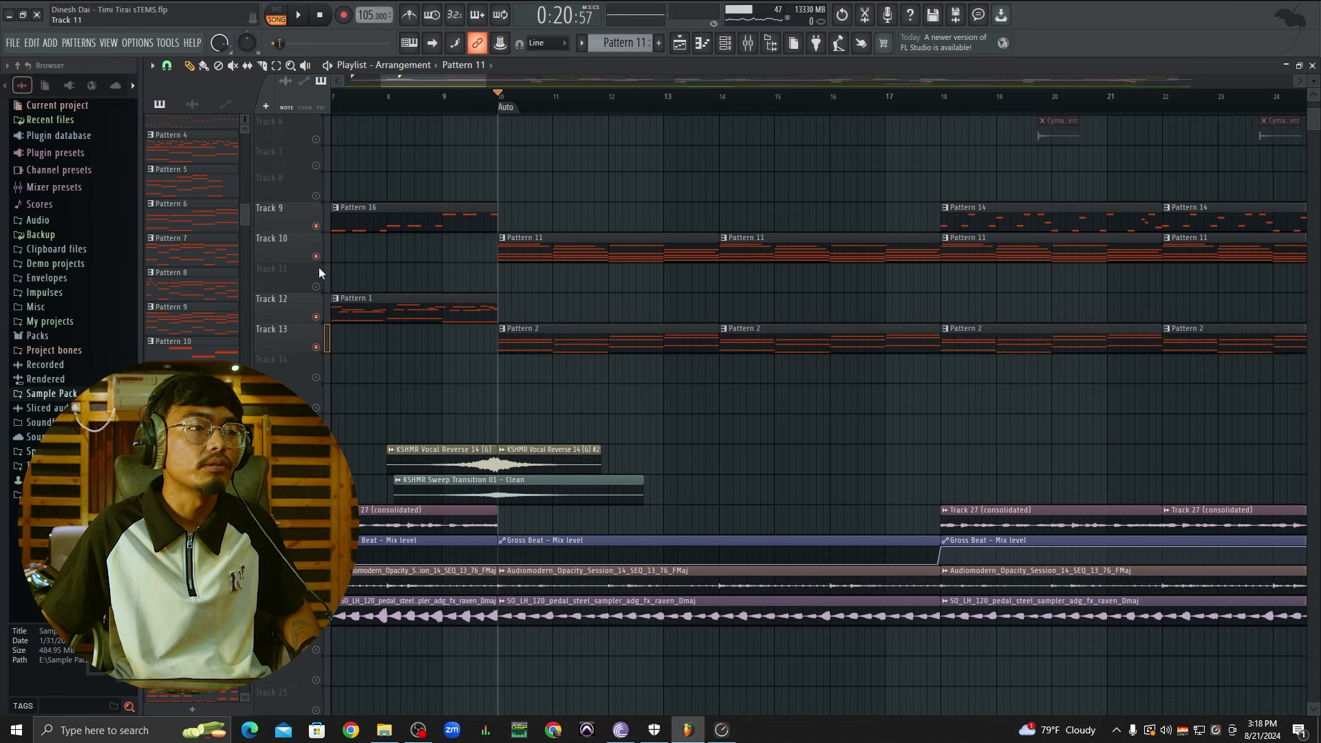
pyautogui.press('space')
pyautogui.press('space')
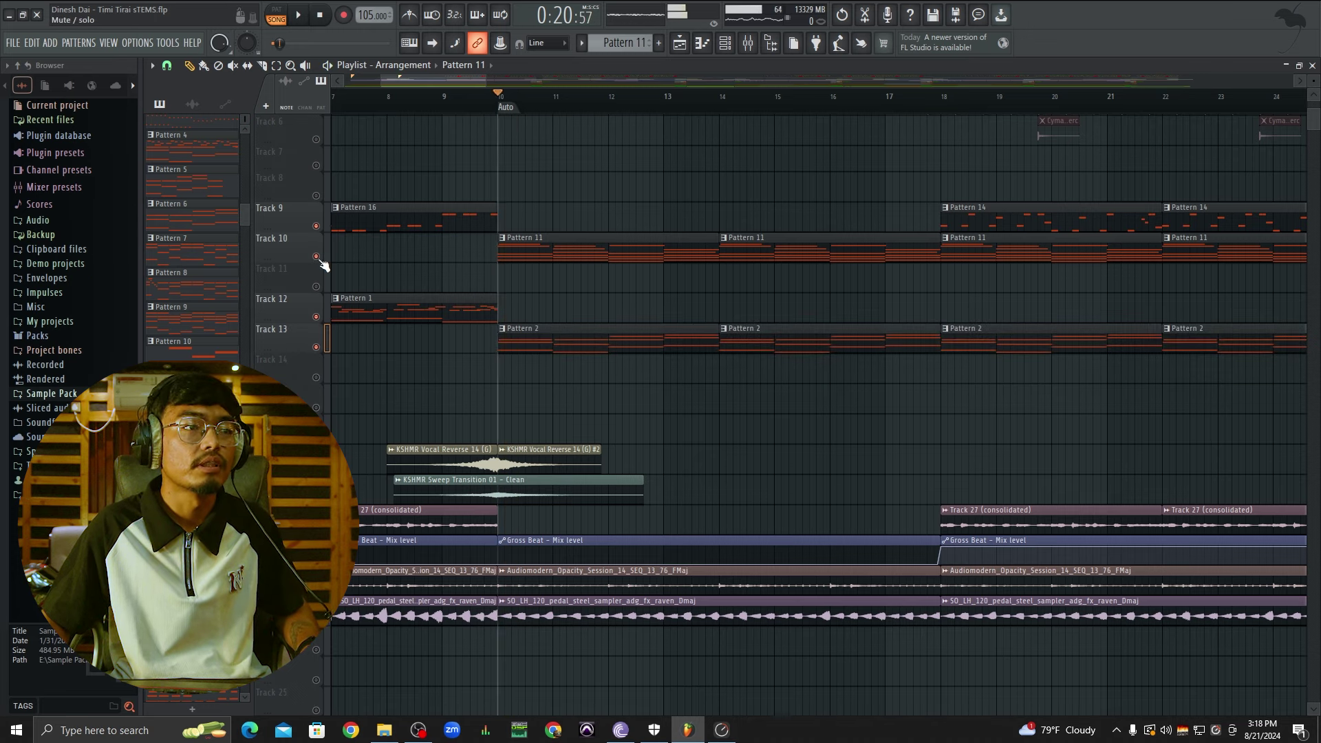
pyautogui.scroll(3, 613, 345)
pyautogui.press('space')
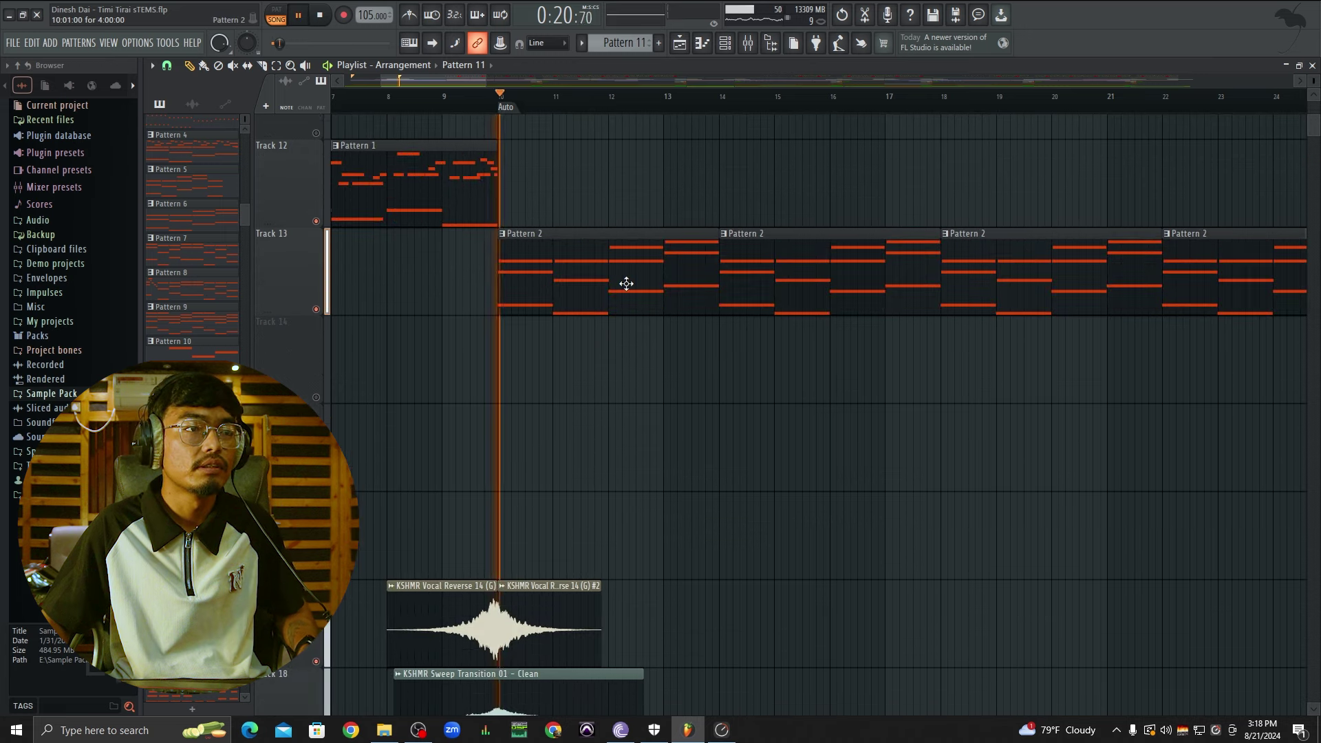
# Step: Inspect Pattern 2's Kontakt 7 Portable #3 notes in the piano roll, close it, and stop playback
pyautogui.doubleClick(626, 285)
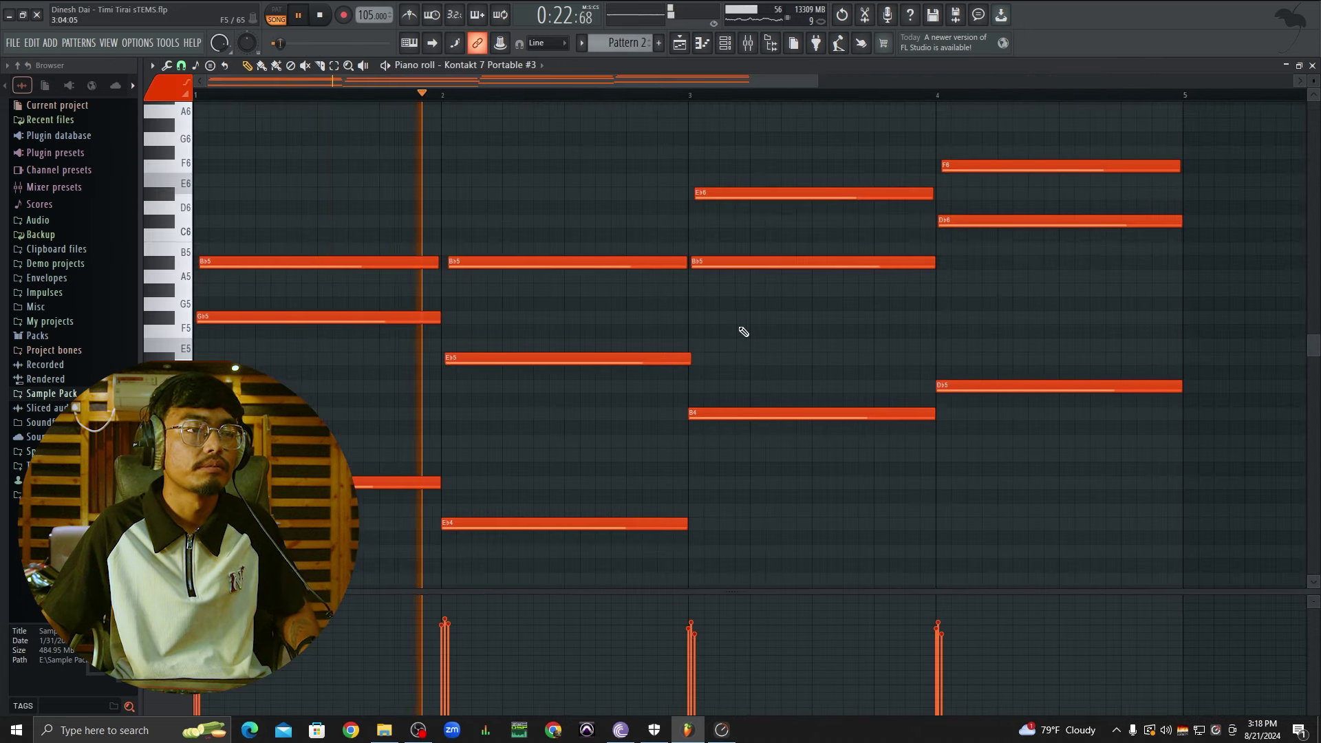
pyautogui.click(1315, 65)
pyautogui.press('space')
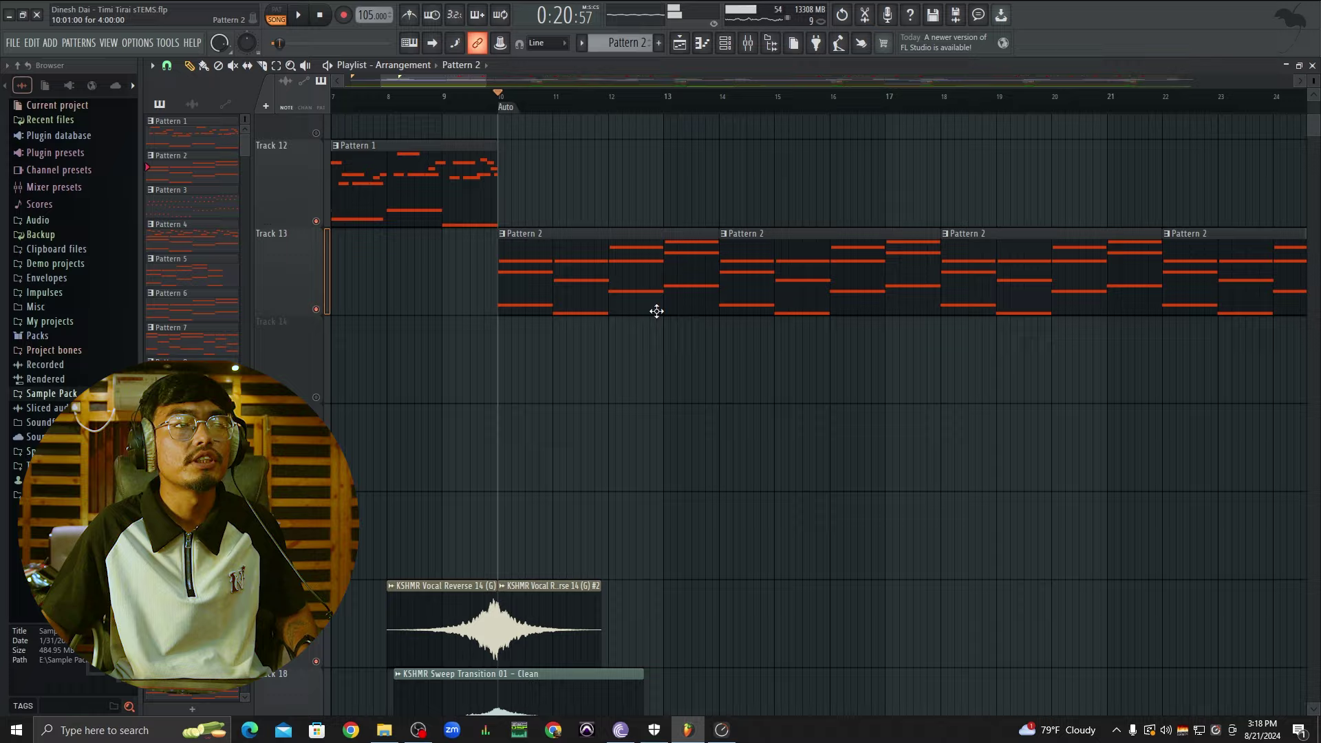
# Step: Unmute Tracks 10 and 13 so Patterns 11 and 2 sound together, and play the section from bar 10
pyautogui.scroll(-3, 669, 348)
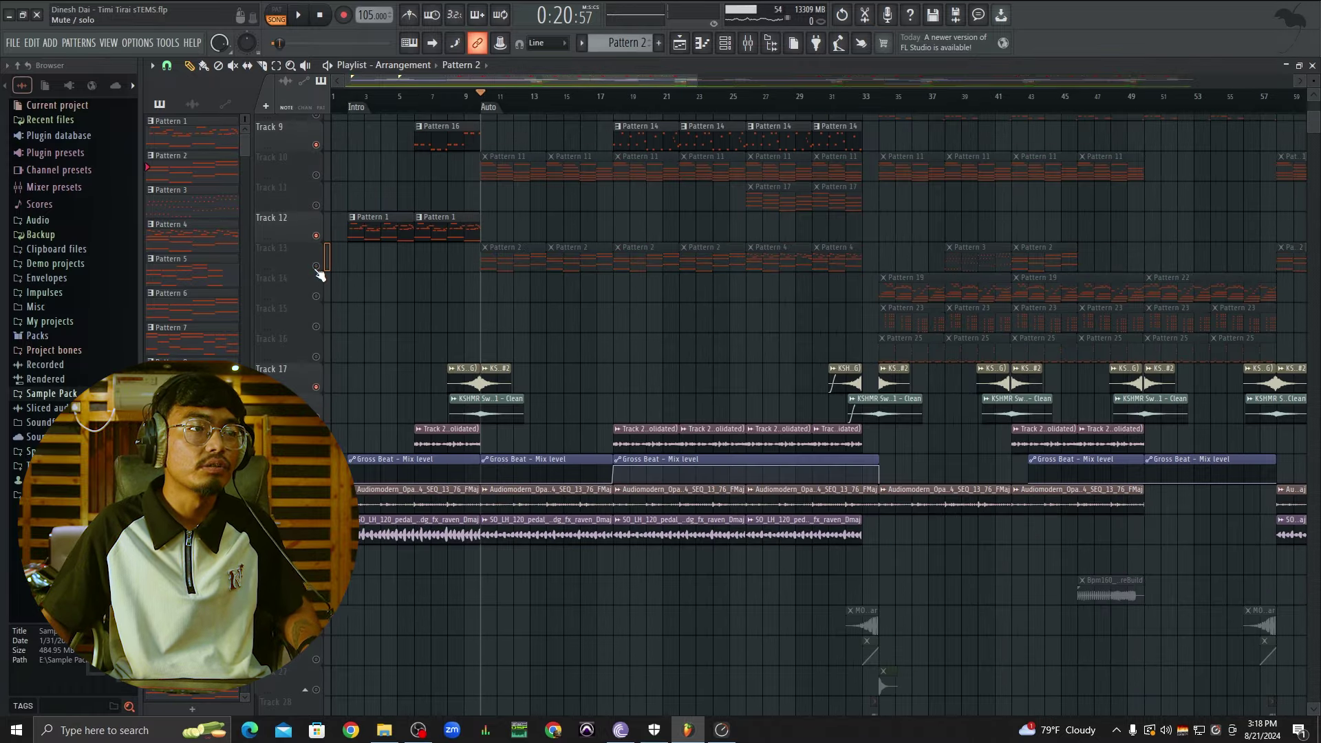
pyautogui.click(319, 177)
pyautogui.press('space')
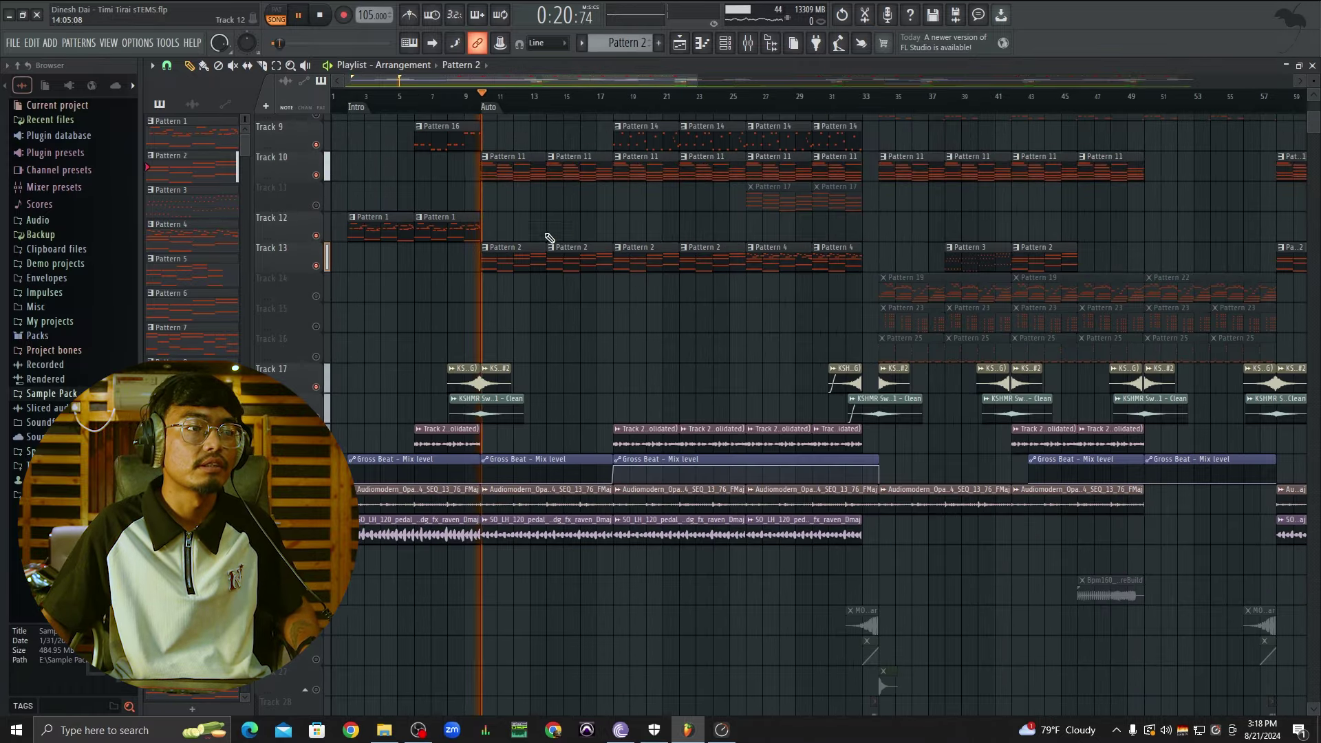
pyautogui.scroll(3, 508, 251)
pyautogui.keyDown('ctrl'); pyautogui.scroll(-2, 517, 289); pyautogui.keyUp('ctrl')
pyautogui.scroll(5, 422, 286)
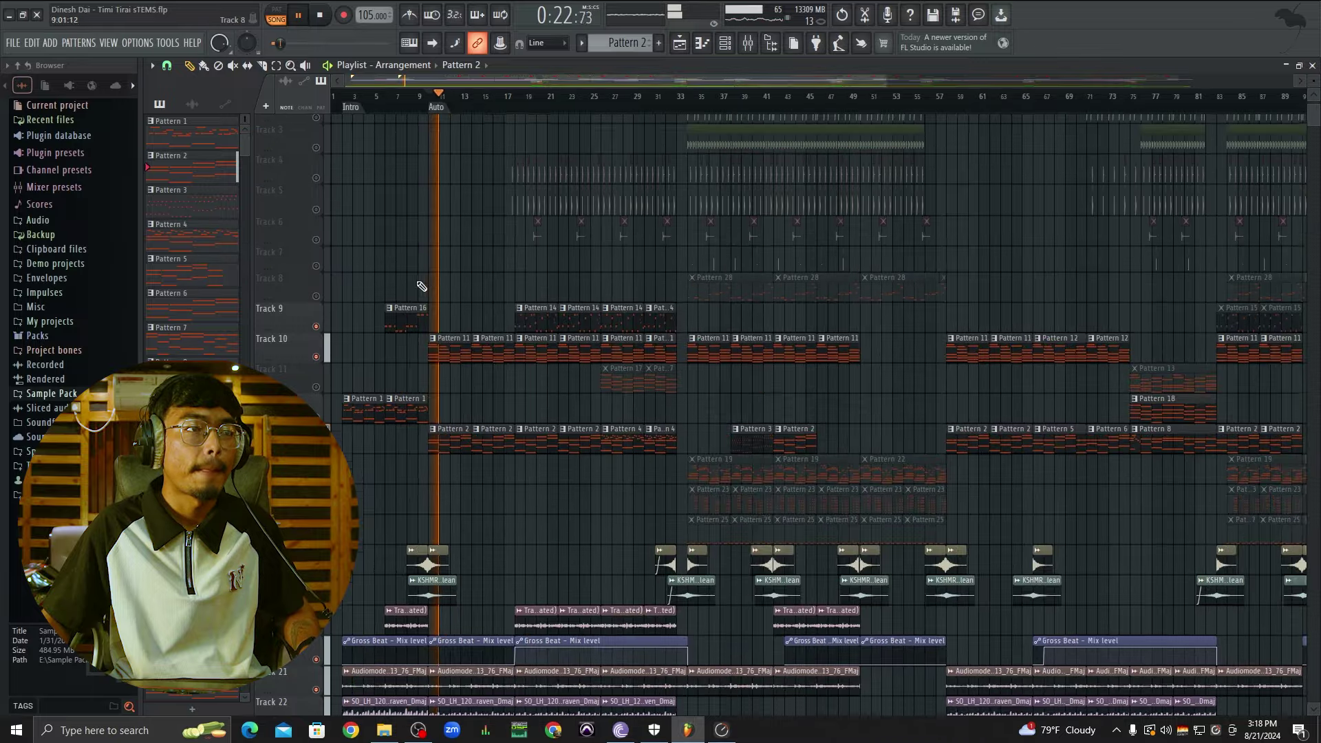
pyautogui.press('space')
# Step: Highlight the Audiomodern_Opacity and pedal steel clips that start at bar 10 on Tracks 21 and 22
pyautogui.scroll(-13, 571, 317)
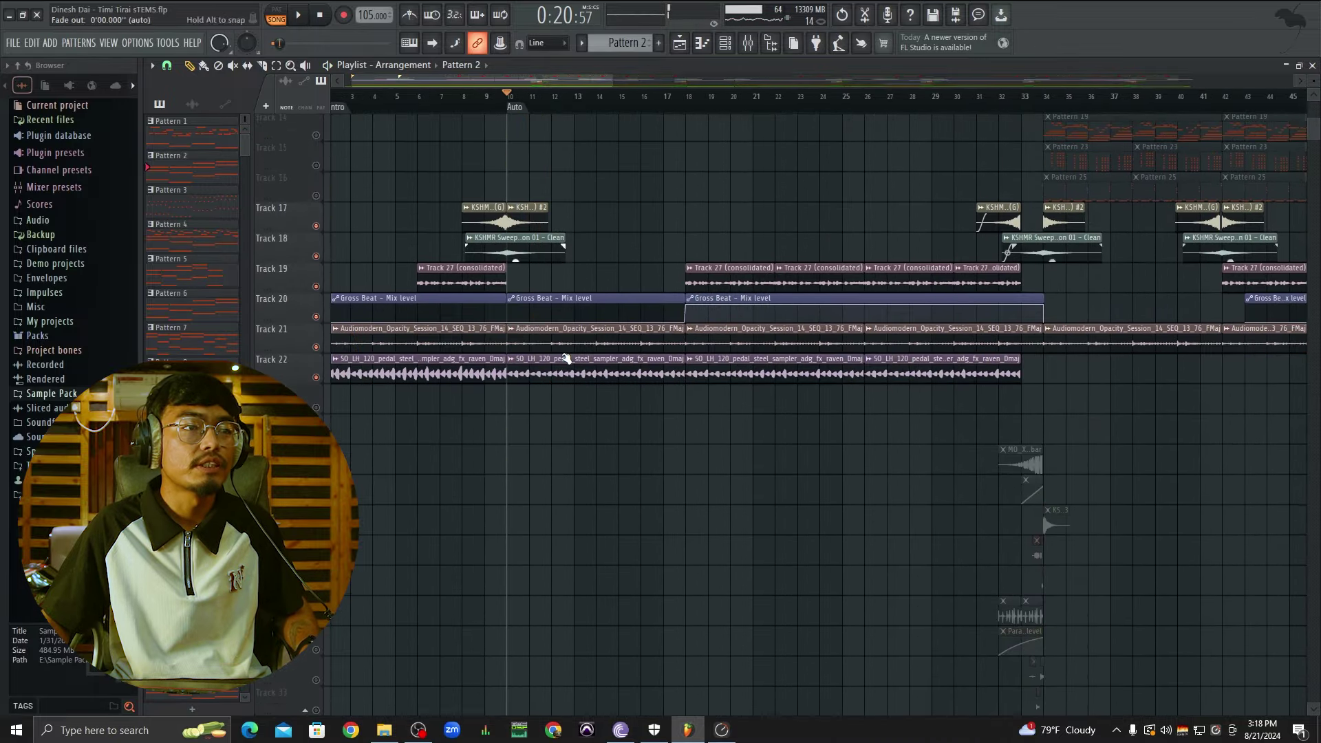
pyautogui.scroll(-4, 902, 298)
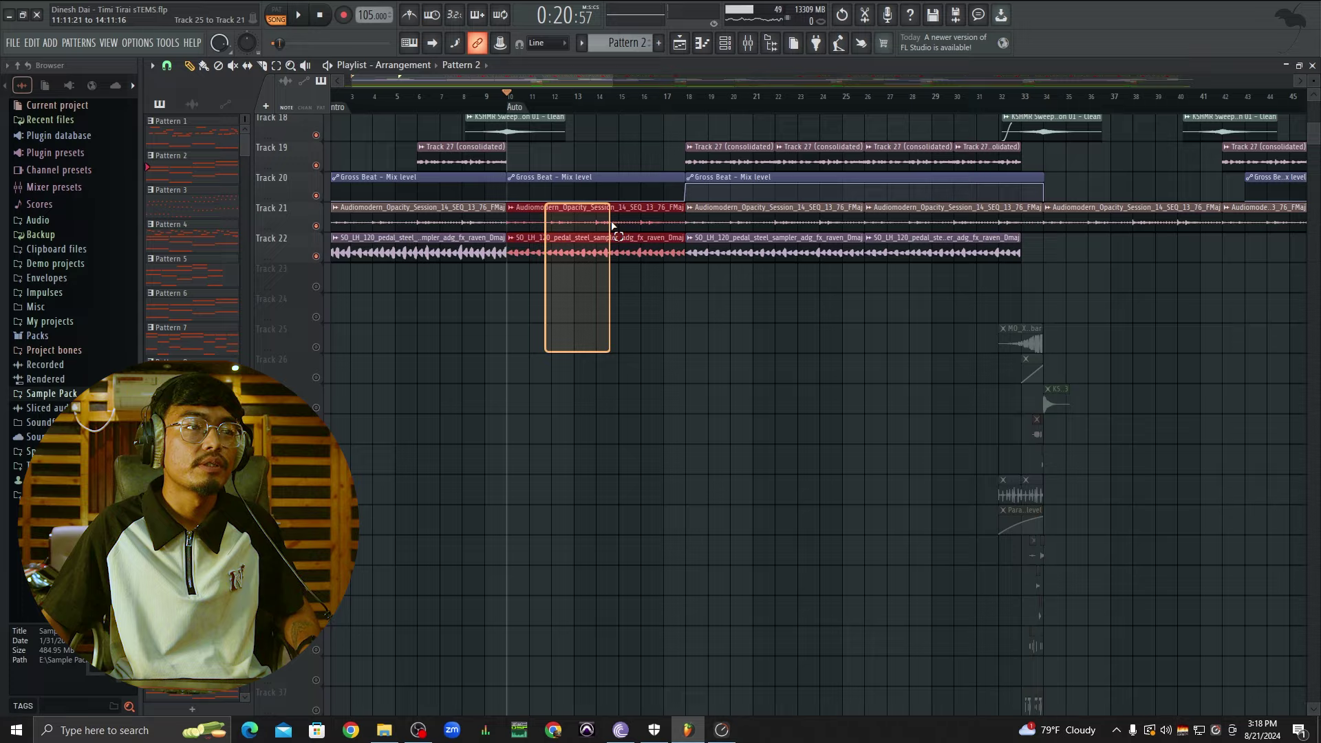
pyautogui.keyDown('ctrl'); pyautogui.scroll(-3, 614, 227); pyautogui.keyUp('ctrl')
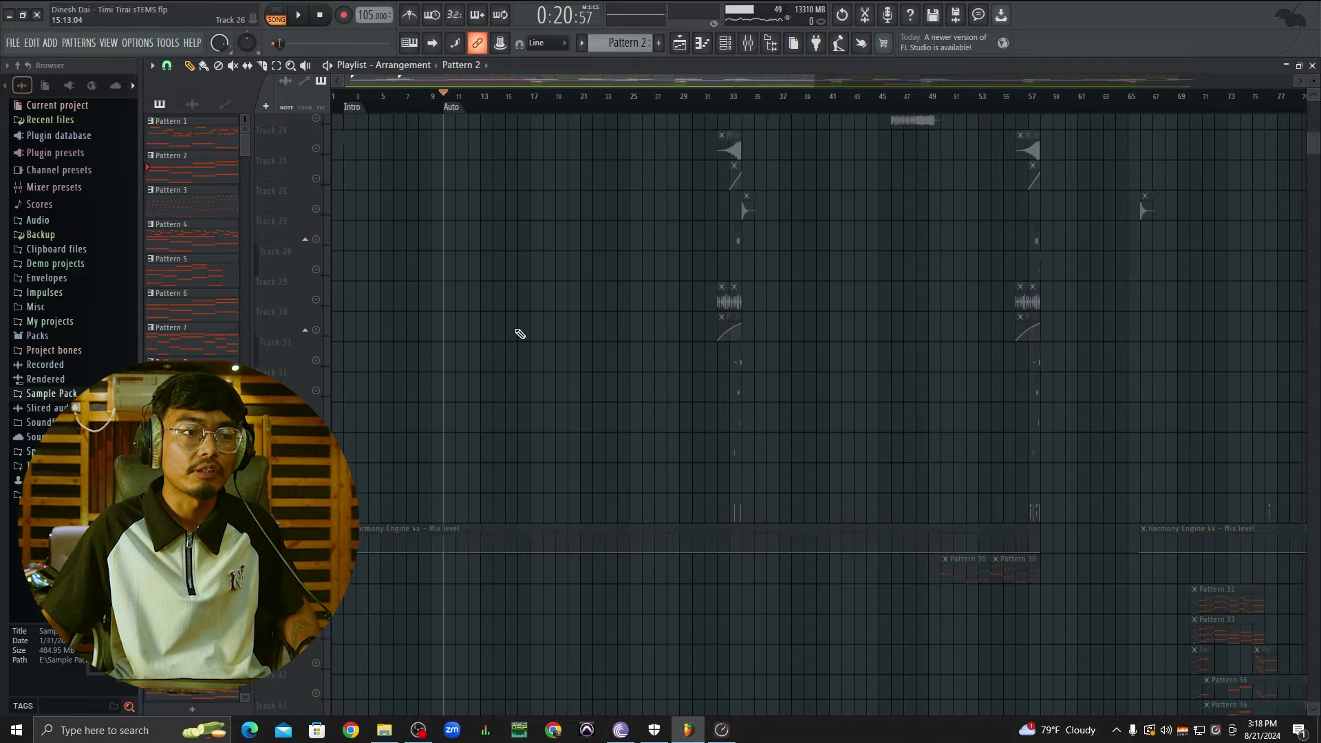
# Step: Unmute the vocal track with the All Vox_1 2_1e clip, and play the section from bar 10
pyautogui.scroll(-5, 520, 334)
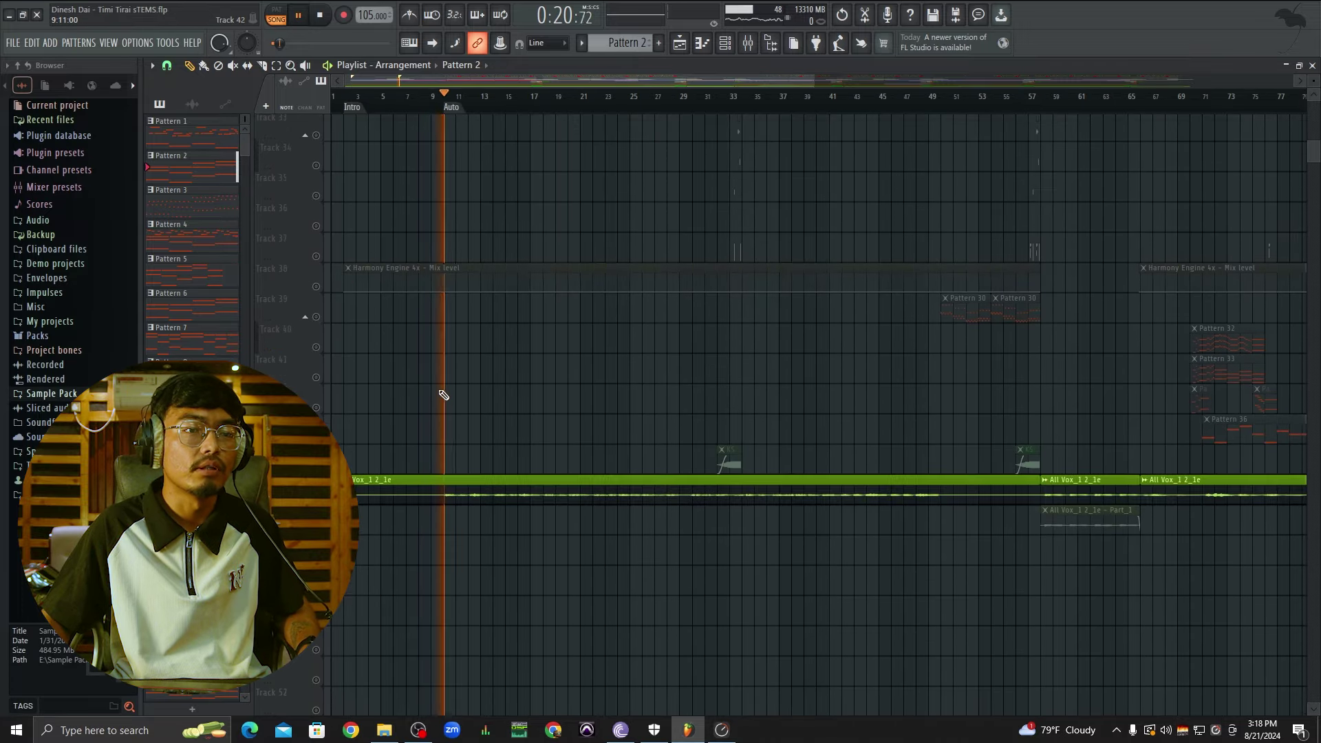
pyautogui.scroll(3, 527, 404)
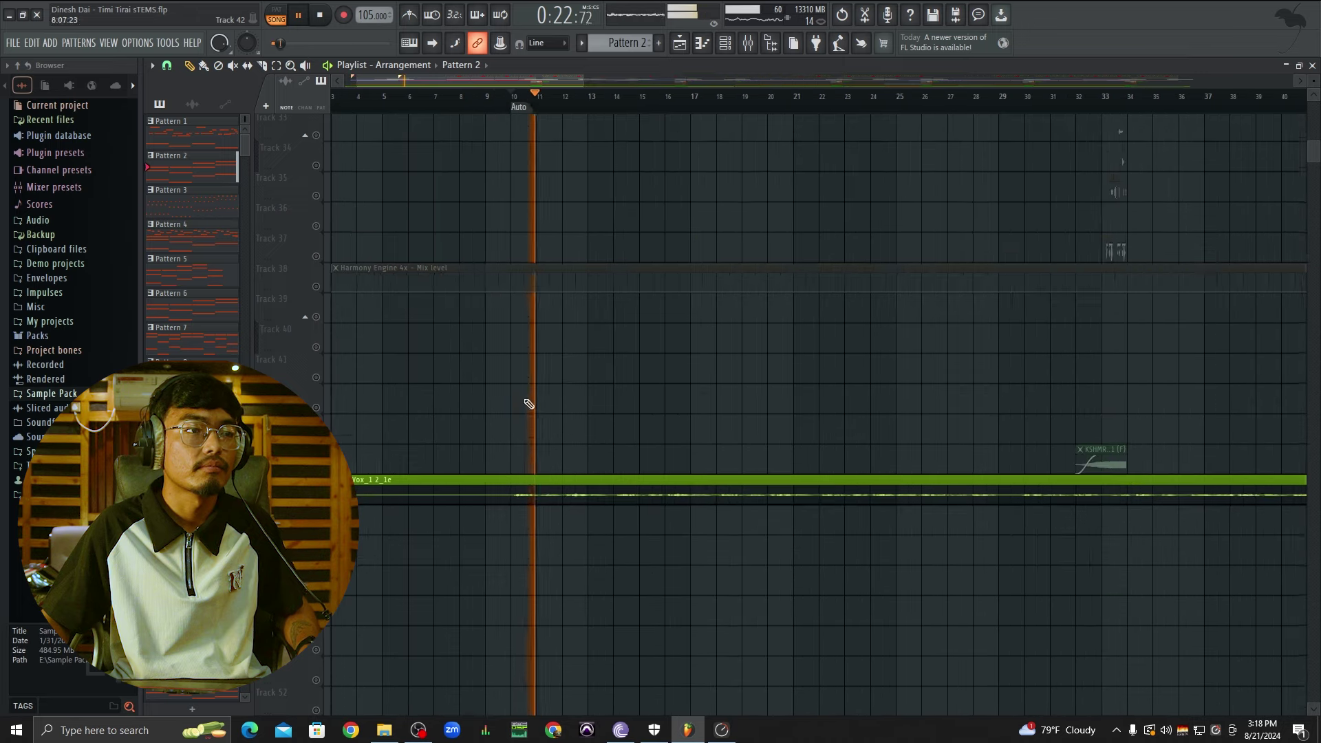
pyautogui.scroll(10, 689, 415)
pyautogui.scroll(8, 654, 418)
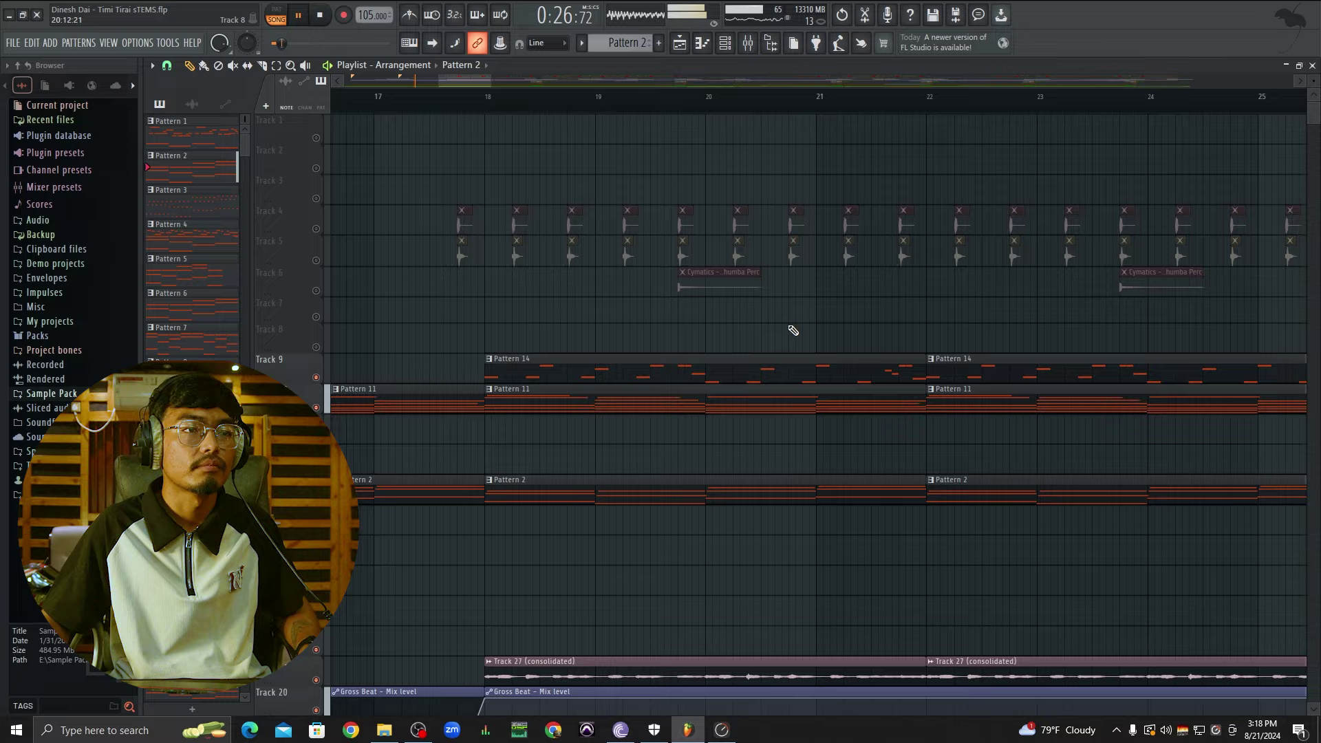
pyautogui.scroll(3, 714, 334)
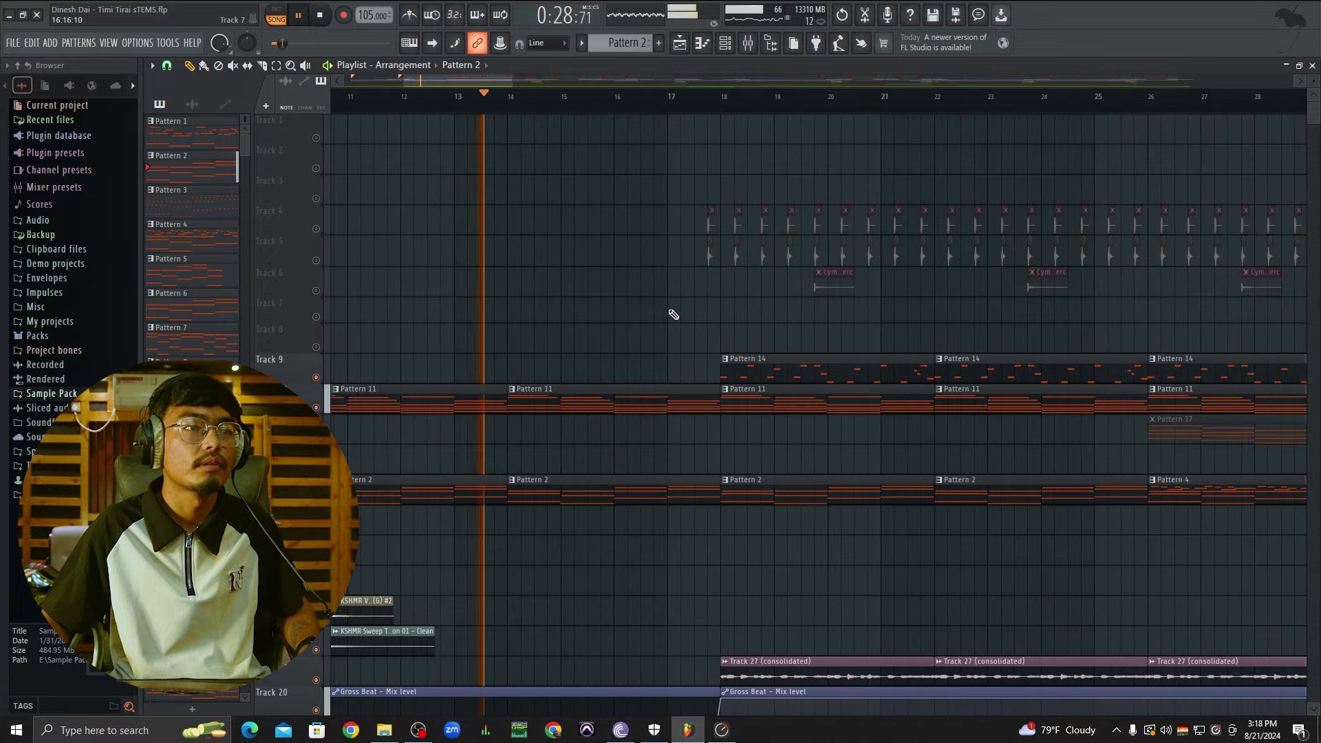
pyautogui.press('space')
# Step: Unmute Tracks 4 and 5 with the percussion snap and hand clap clips that start just before bar 18
pyautogui.scroll(-2, 613, 330)
pyautogui.scroll(-3, 613, 330)
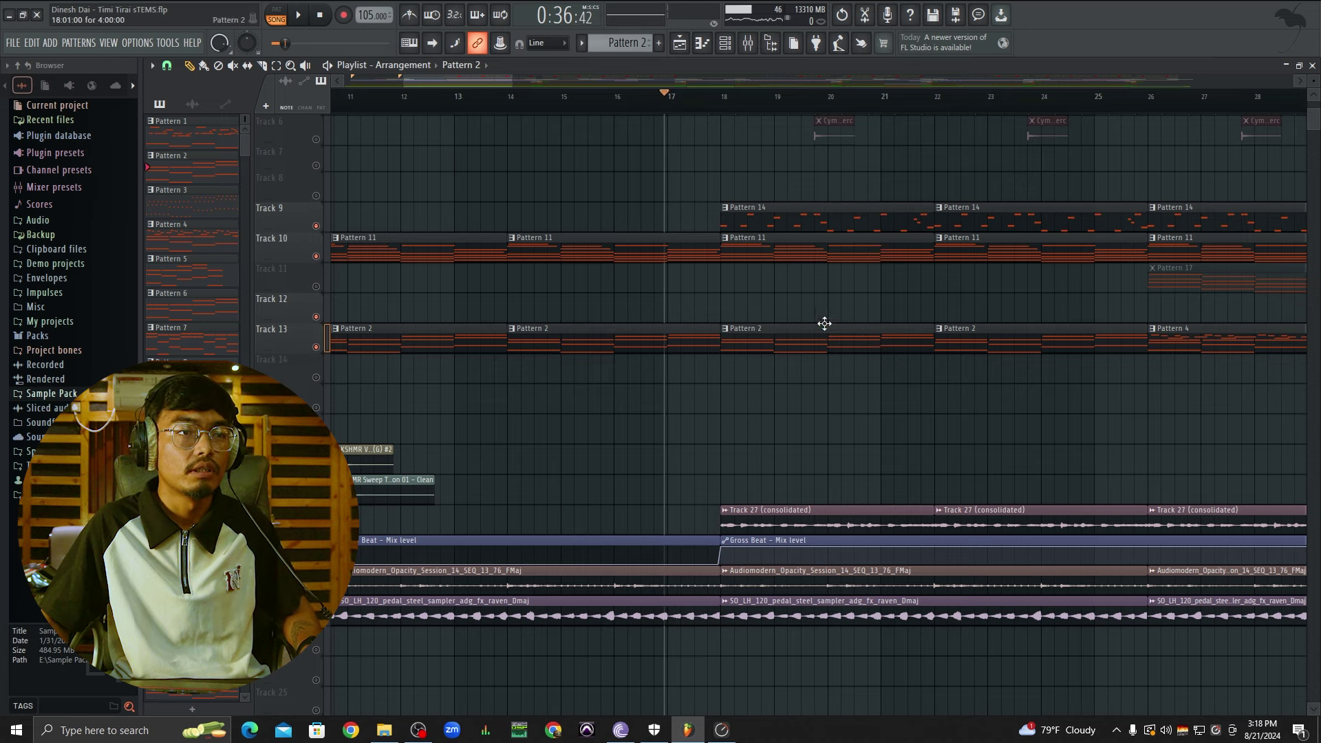
pyautogui.scroll(3, 824, 324)
pyautogui.scroll(4, 604, 347)
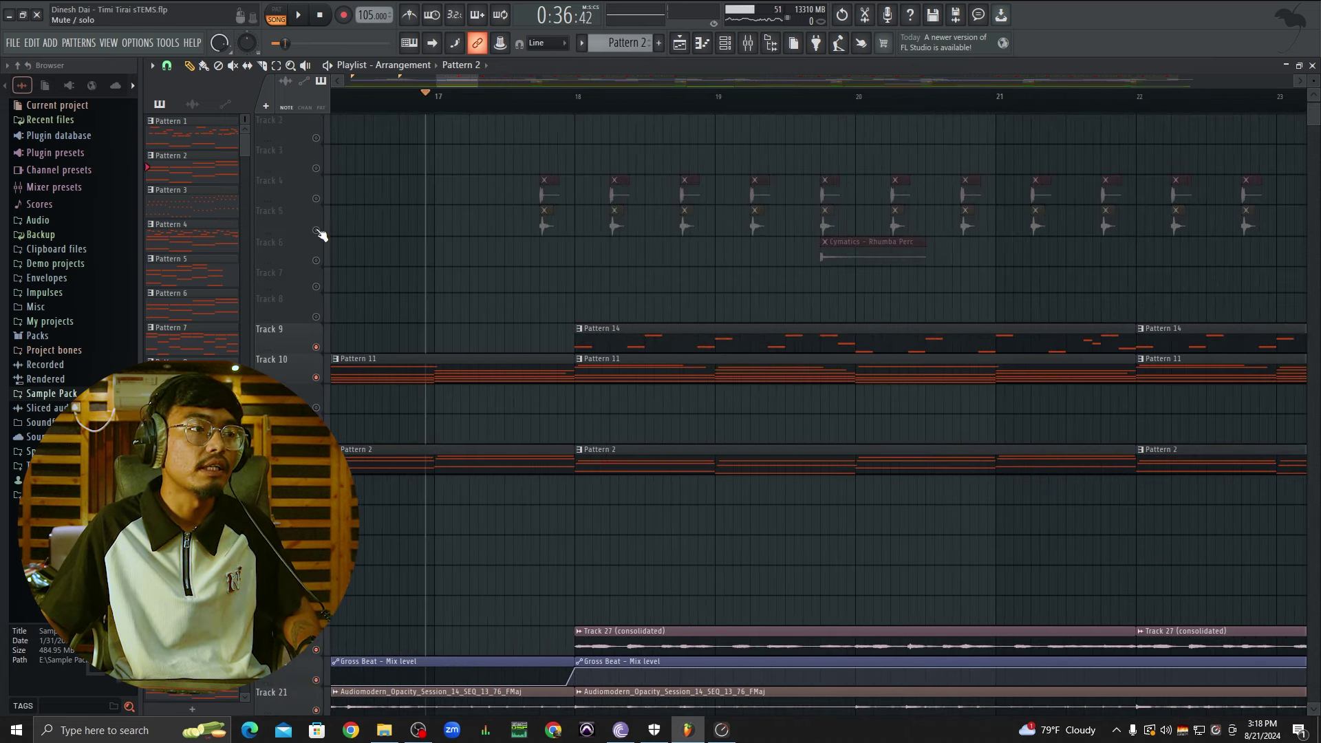
pyautogui.click(315, 231)
pyautogui.click(316, 199)
# Step: Inspect the DS_UST_percussion_snap_one_shot_lighter and KSHMR Hand Clap - Small Group 01 samples, and close their settings
pyautogui.scroll(3, 516, 221)
pyautogui.scroll(-2, 664, 261)
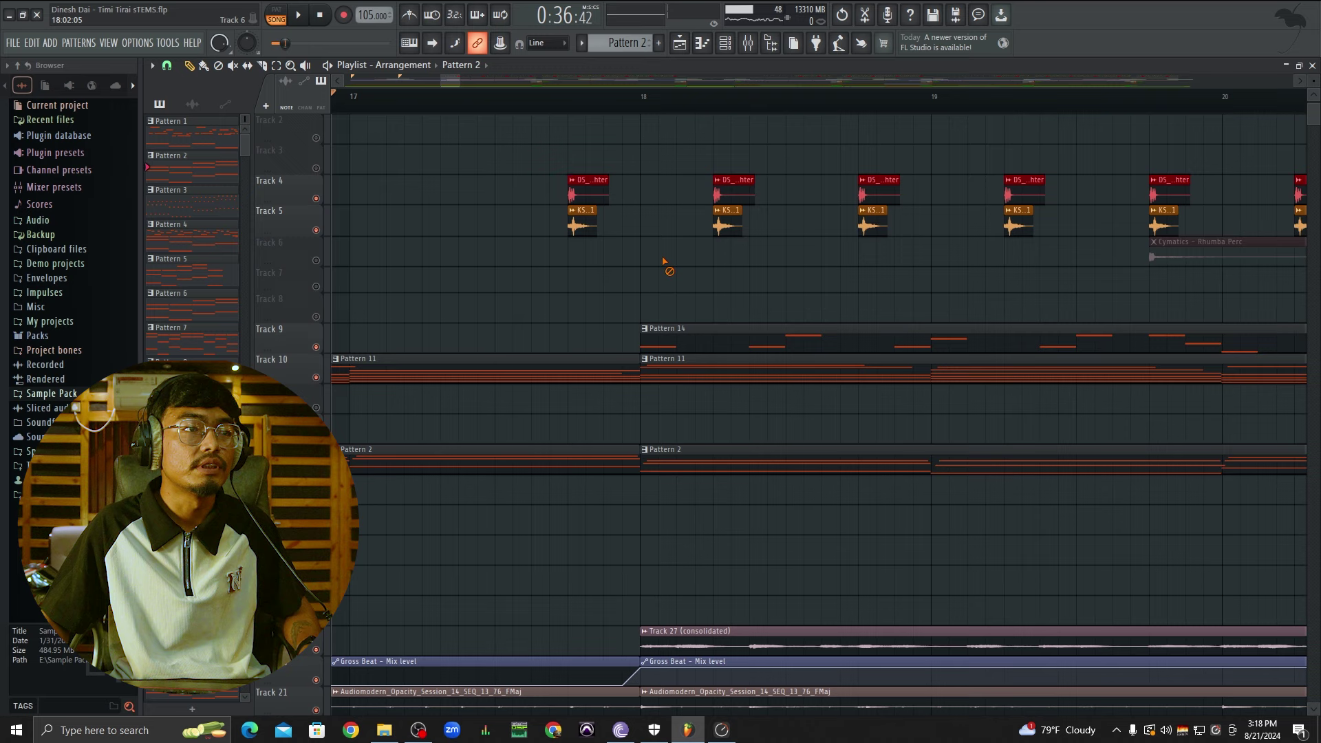
pyautogui.scroll(-2, 630, 250)
pyautogui.scroll(4, 606, 230)
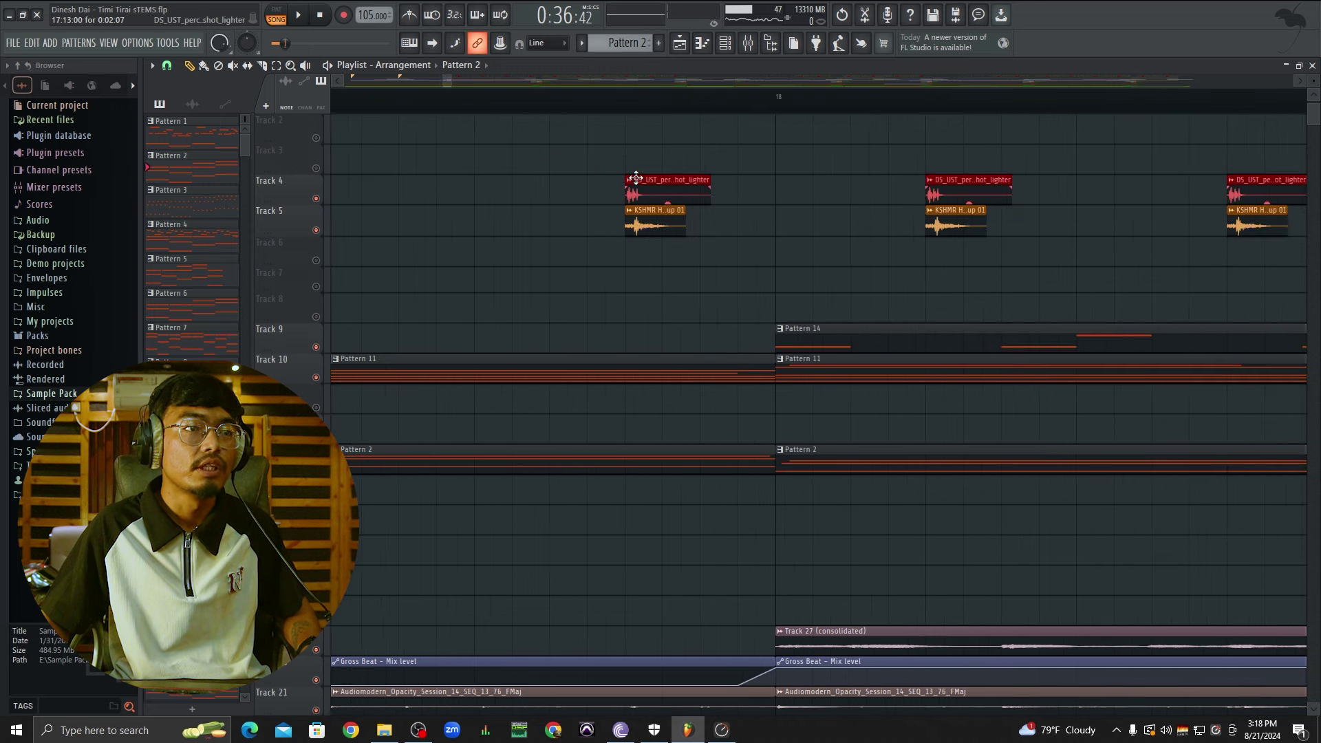
pyautogui.doubleClick(679, 194)
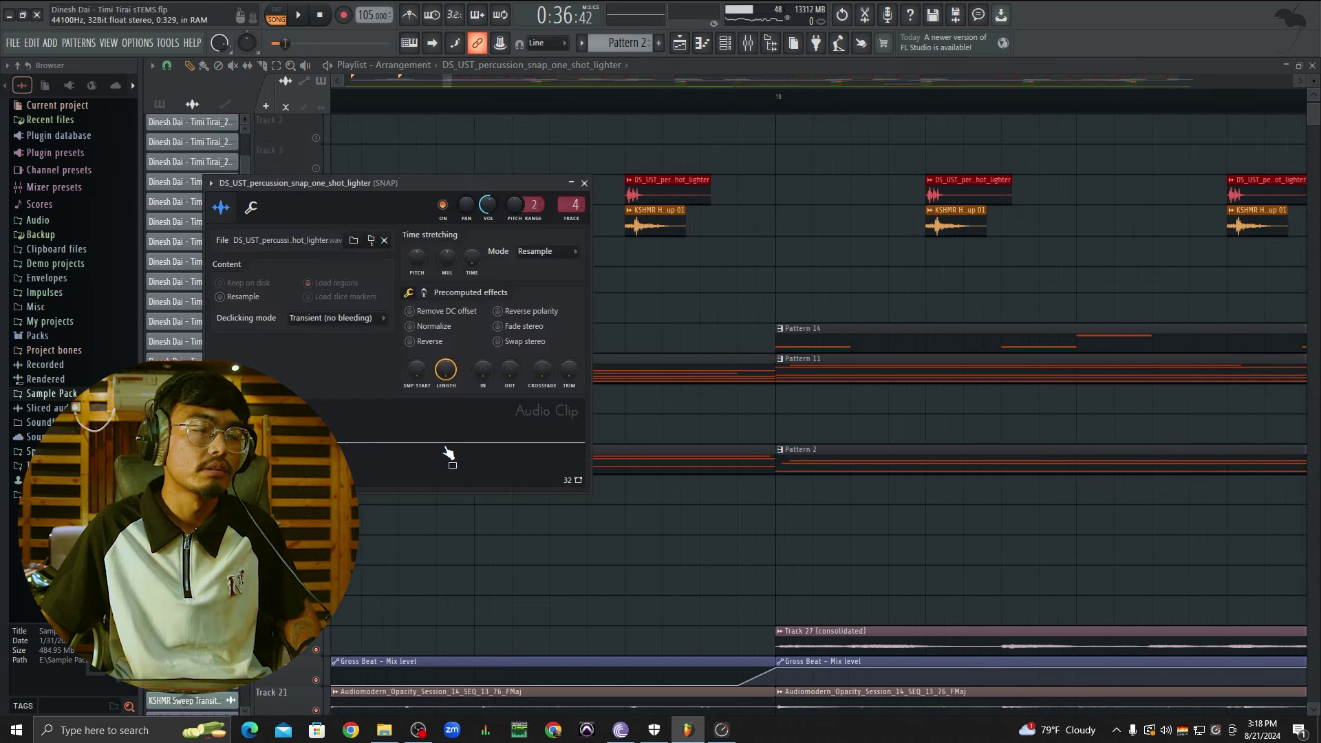
pyautogui.doubleClick(639, 227)
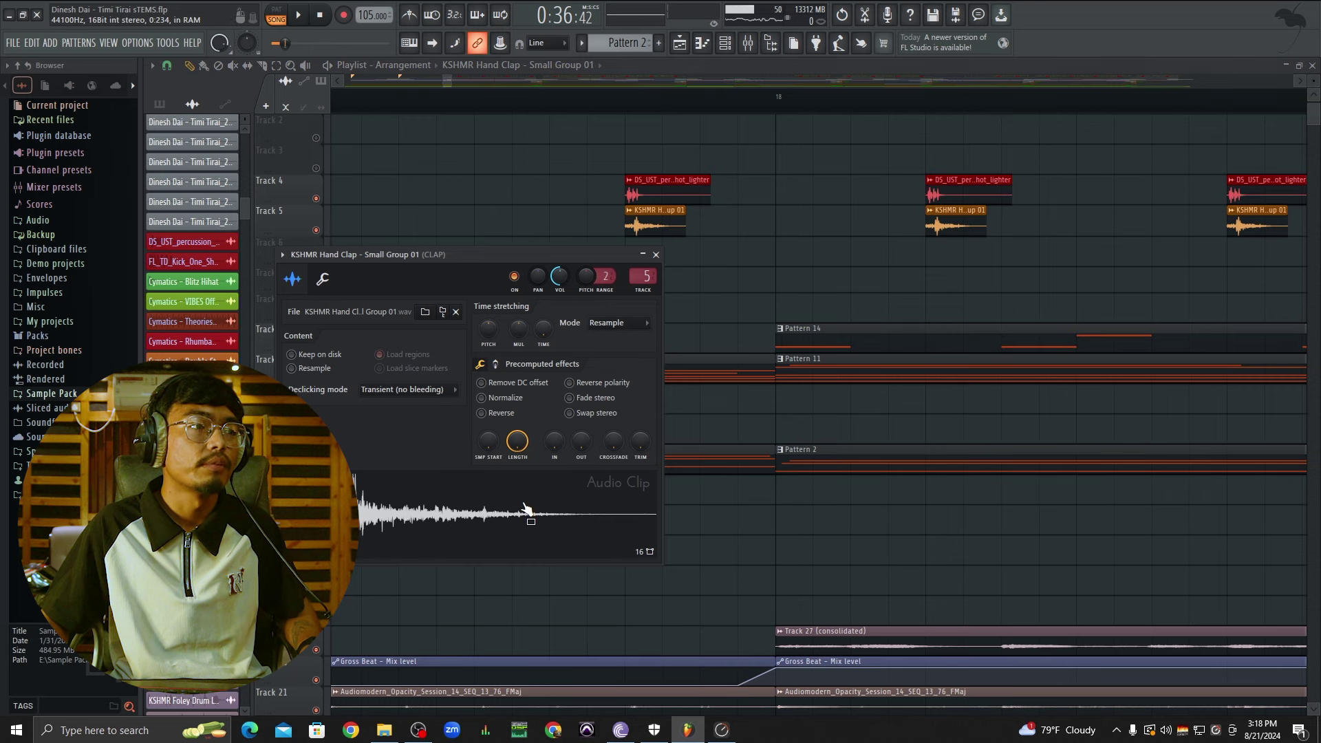
pyautogui.click(656, 255)
# Step: Play the section from just before bar 17 to hear the snaps and claps enter with the other layers
pyautogui.scroll(-4, 549, 211)
pyautogui.press('space')
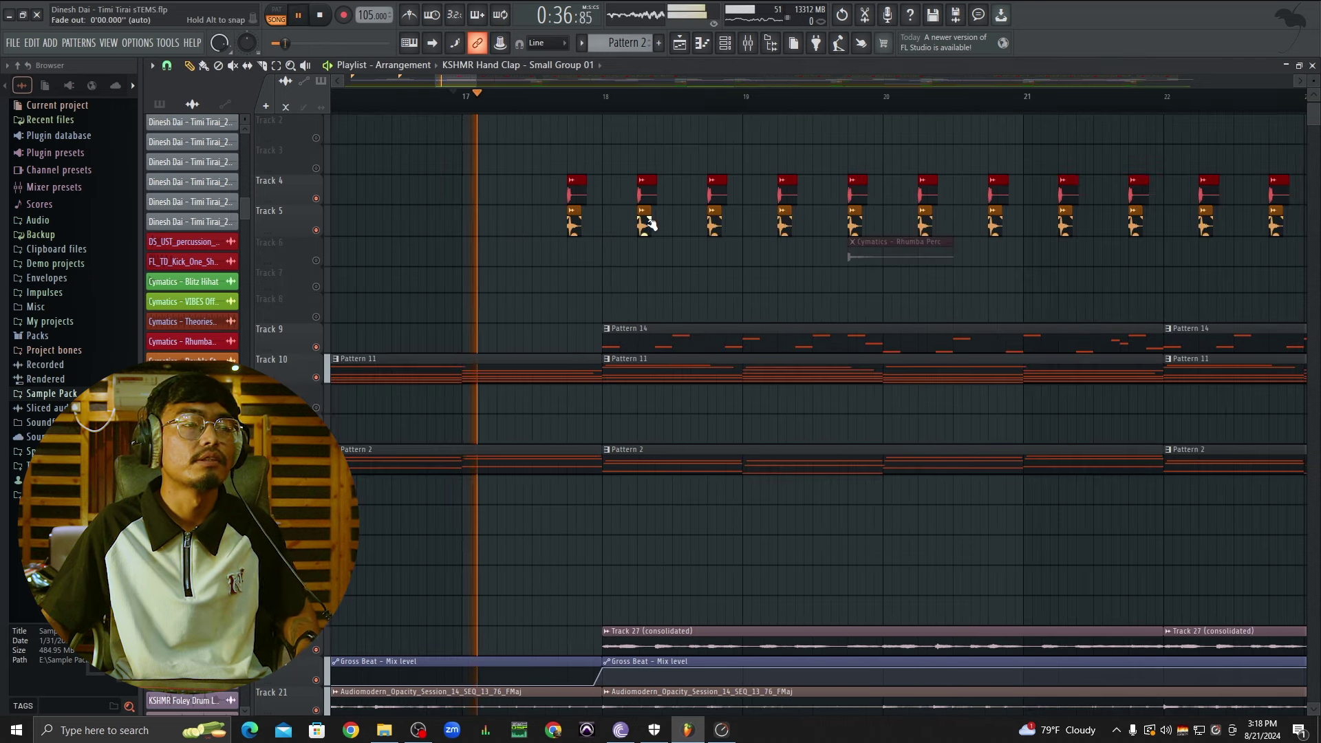
pyautogui.scroll(-1, 650, 225)
pyautogui.scroll(-3, 588, 218)
pyautogui.scroll(1, 888, 258)
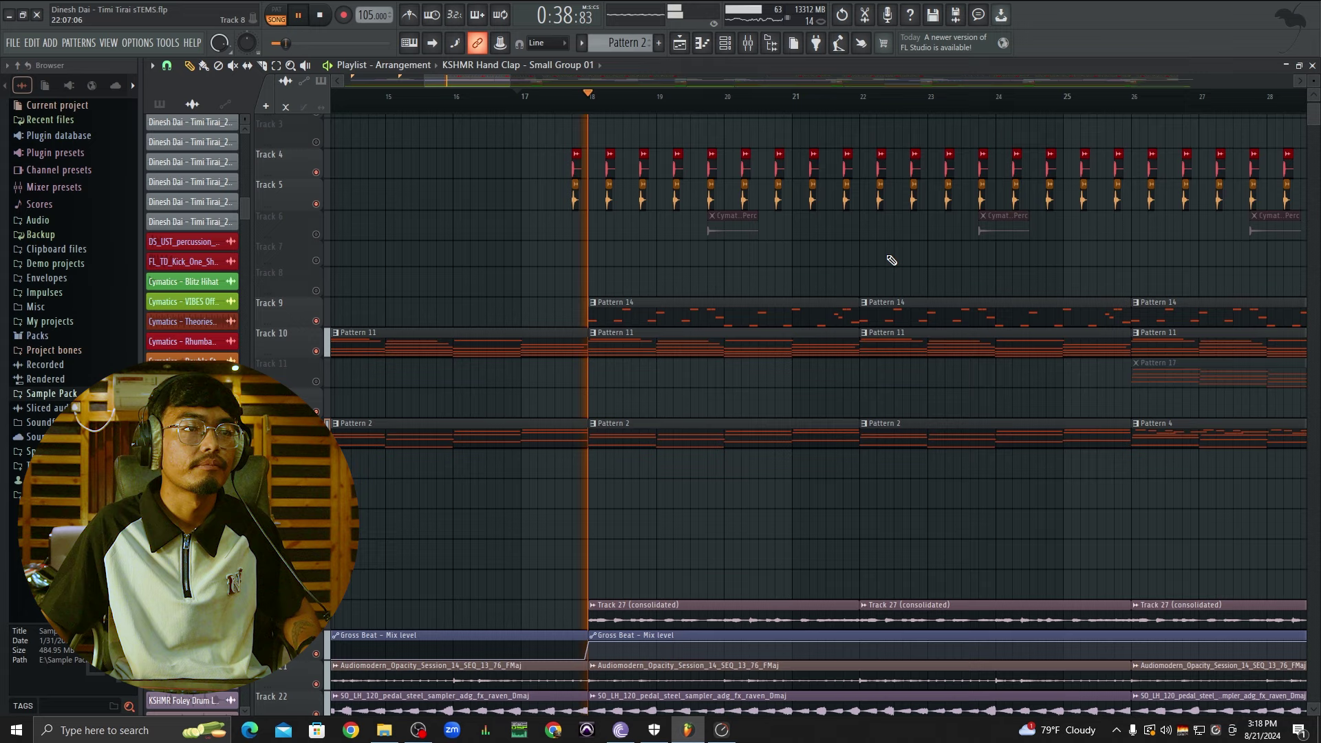
# Step: Unmute Track 6 with the Cymatics - Rhumba Perc clips, and look closely at the first clip during playback
pyautogui.click(316, 260)
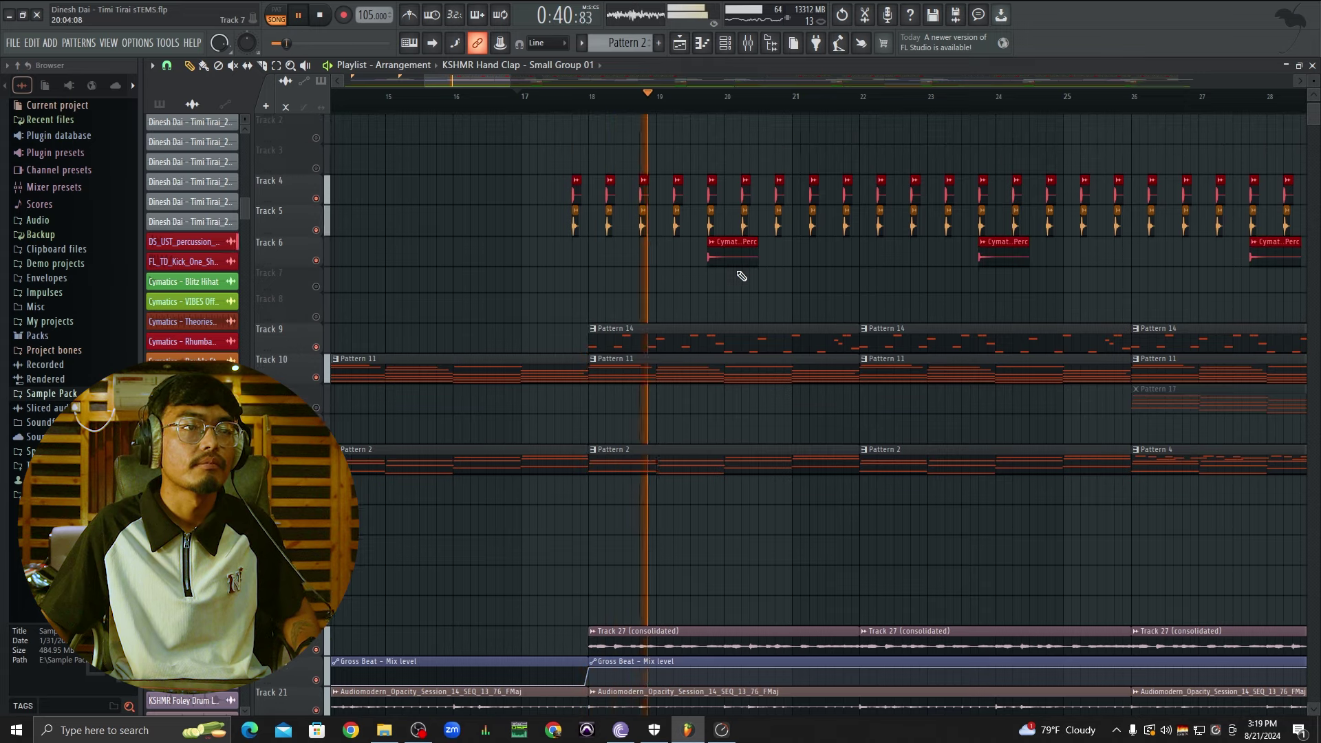
pyautogui.scroll(2, 739, 272)
pyautogui.scroll(4, 743, 274)
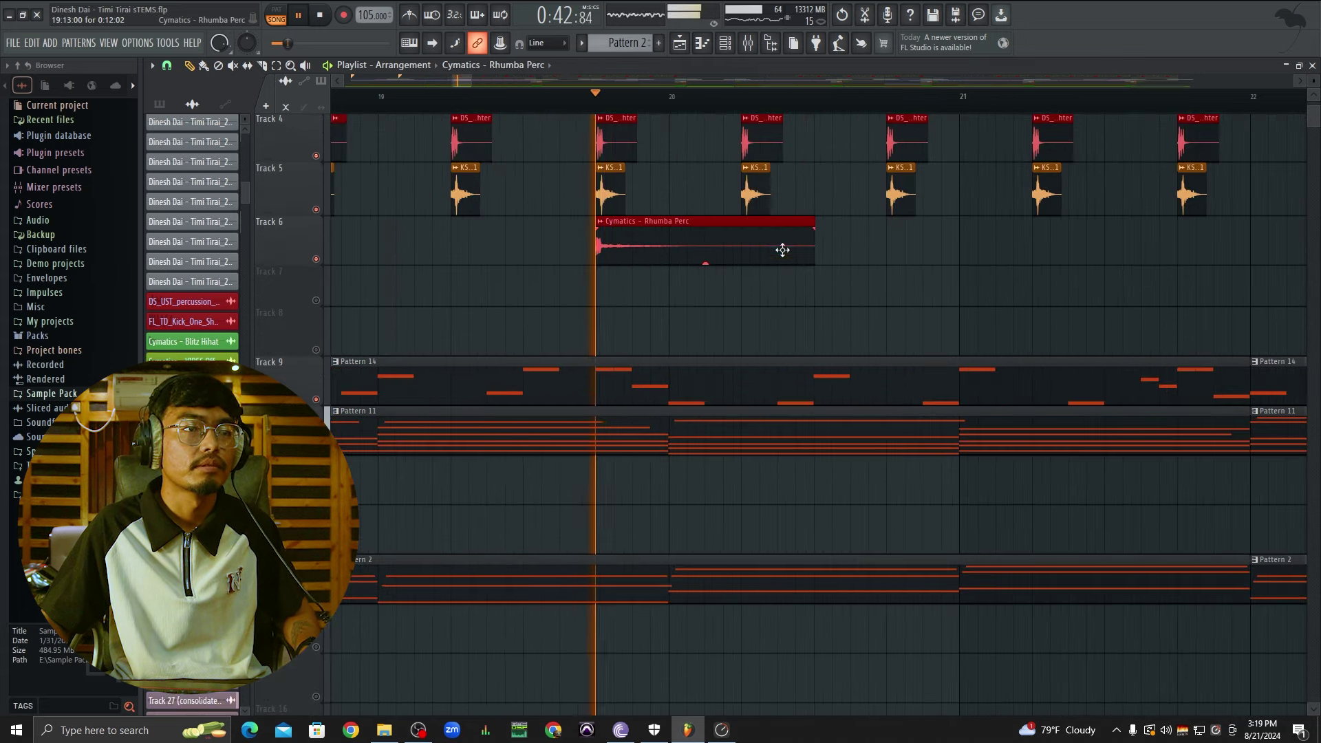
pyautogui.scroll(-5, 702, 260)
pyautogui.scroll(-3, 628, 236)
# Step: Stop playback, inspect the Cymatics - Rhumba Perc sample settings, and close them
pyautogui.press('space')
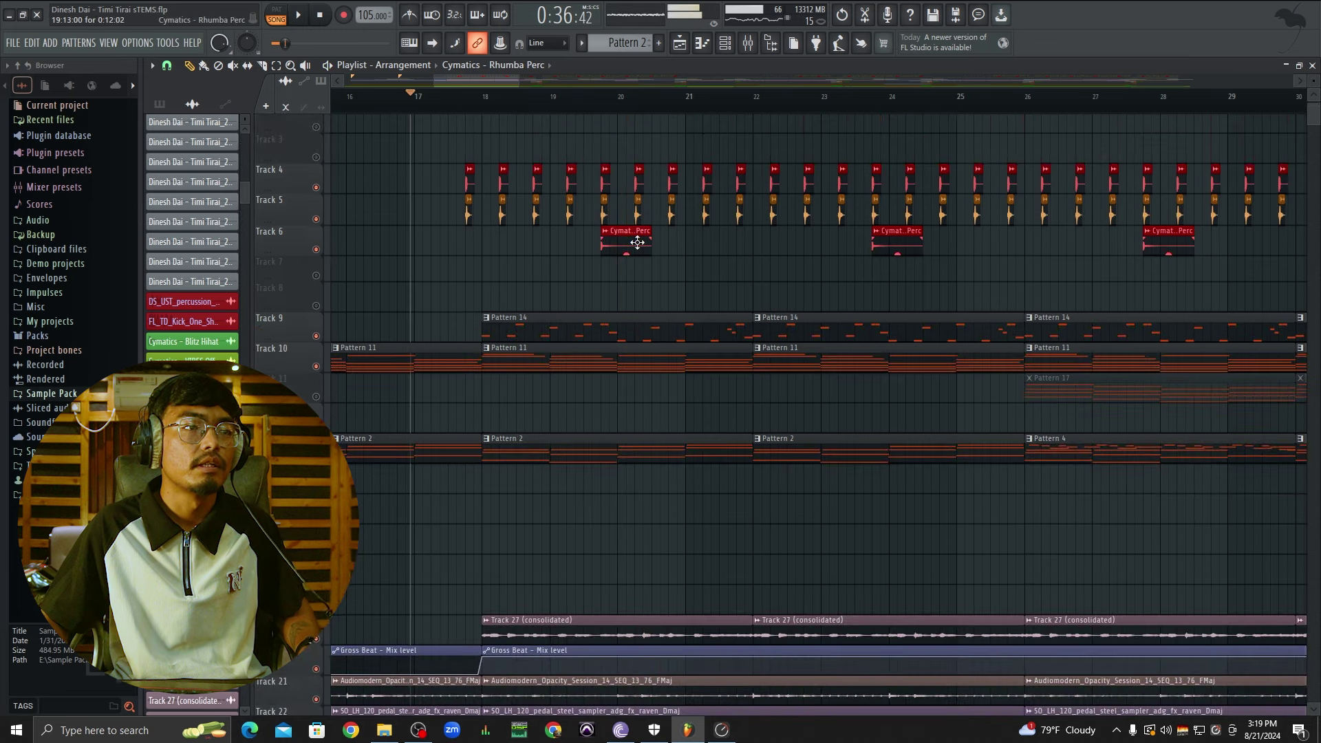
pyautogui.doubleClick(630, 245)
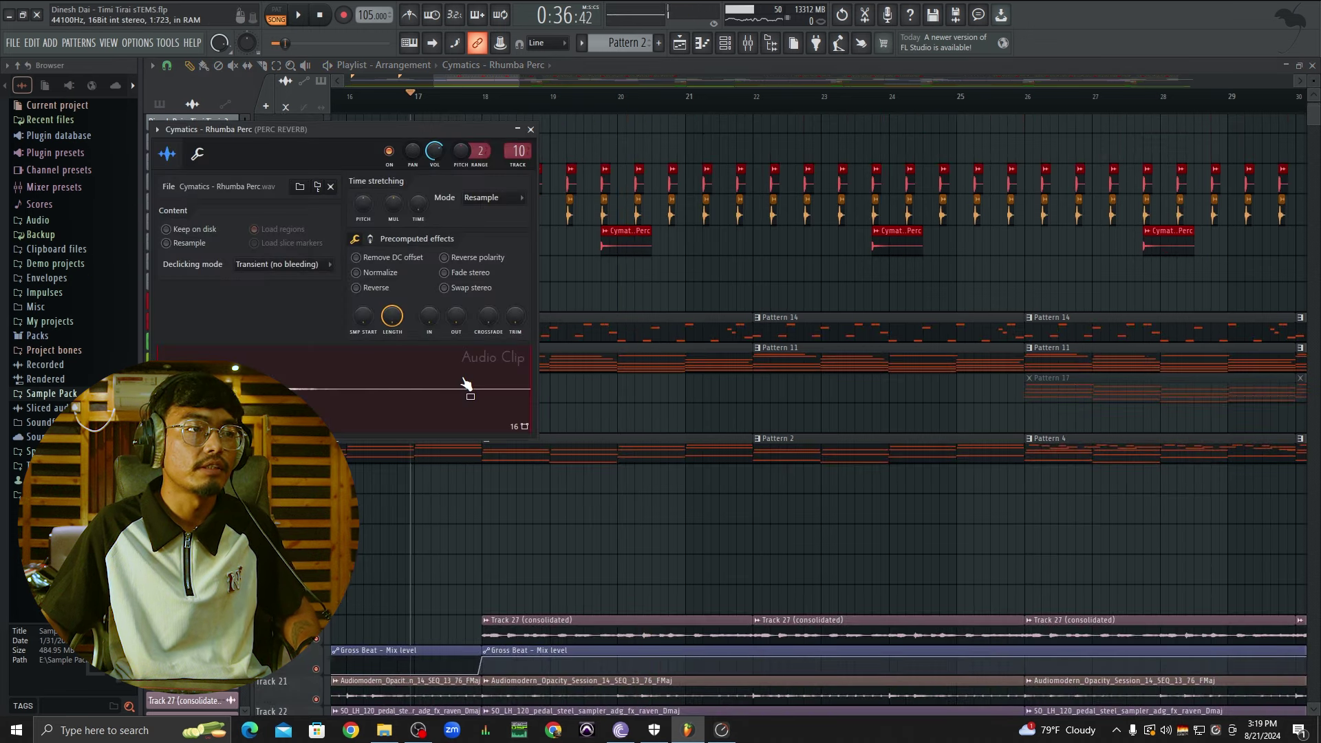
pyautogui.rightClick(726, 281)
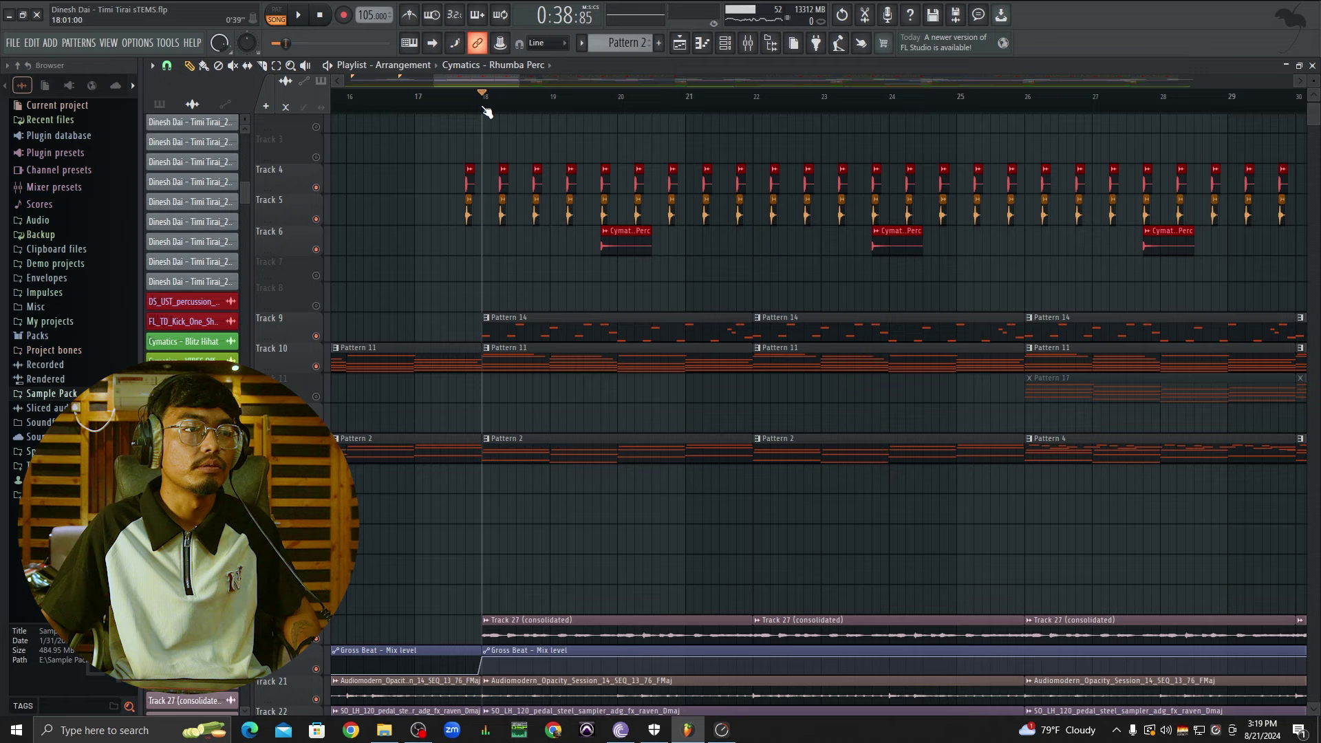
# Step: Play the section from bar 18 to hear the Rhumba Perc hits together with the other unmuted layers
pyautogui.press('space')
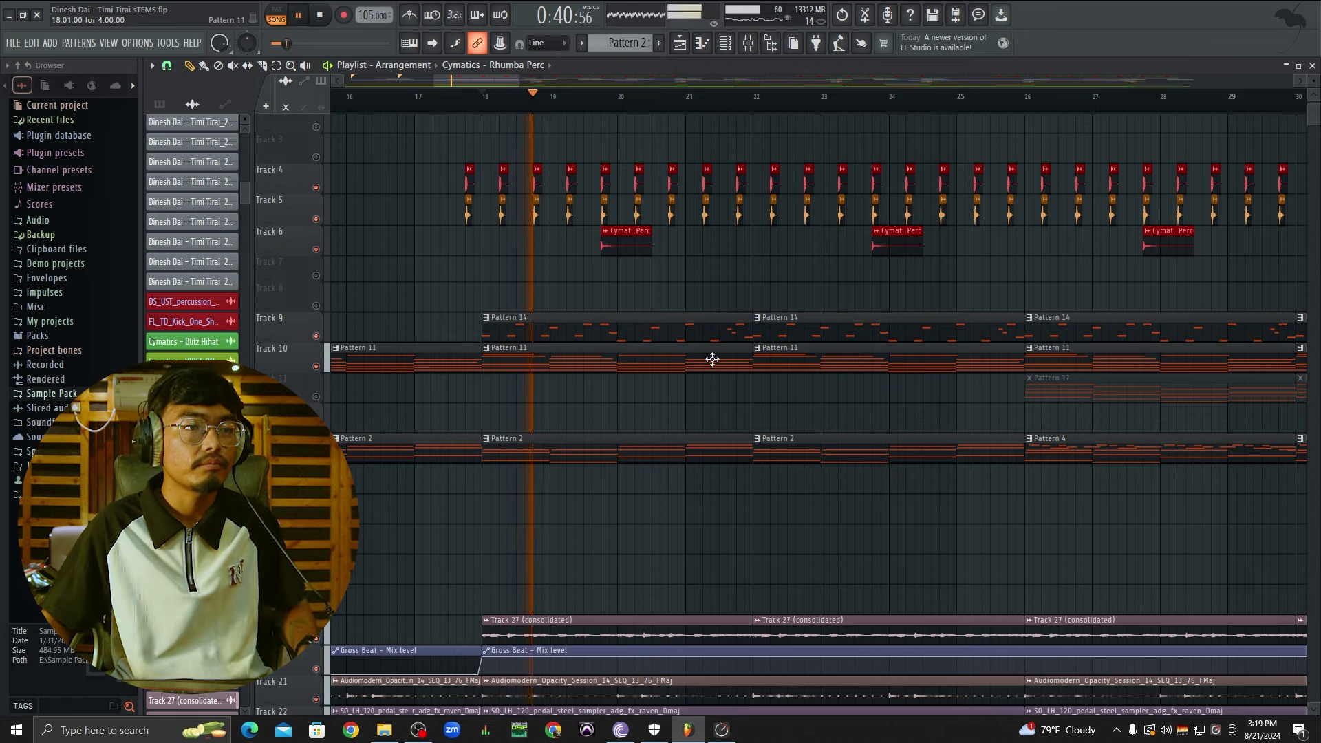
pyautogui.scroll(-3, 712, 351)
pyautogui.scroll(1, 819, 384)
pyautogui.scroll(-2, 919, 372)
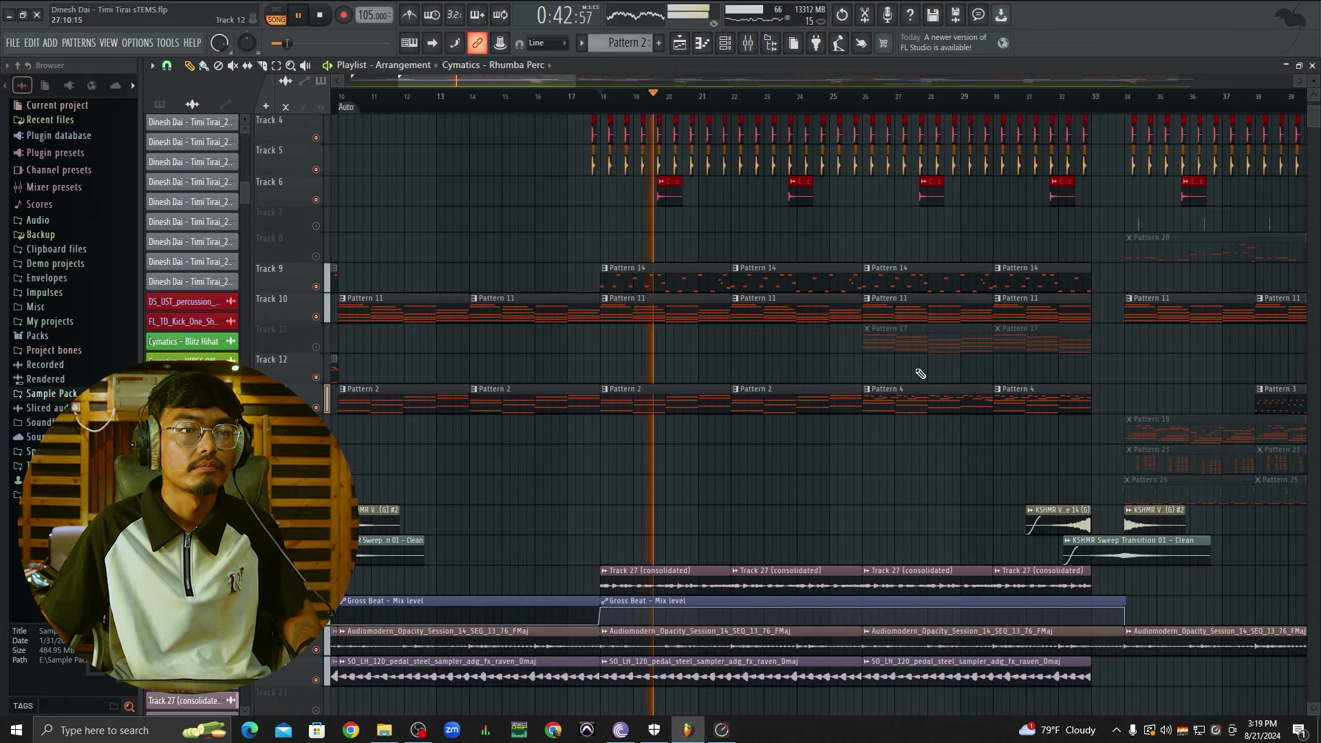
pyautogui.scroll(-2, 921, 373)
pyautogui.keyDown('ctrl'); pyautogui.scroll(-2, 906, 399); pyautogui.keyUp('ctrl')
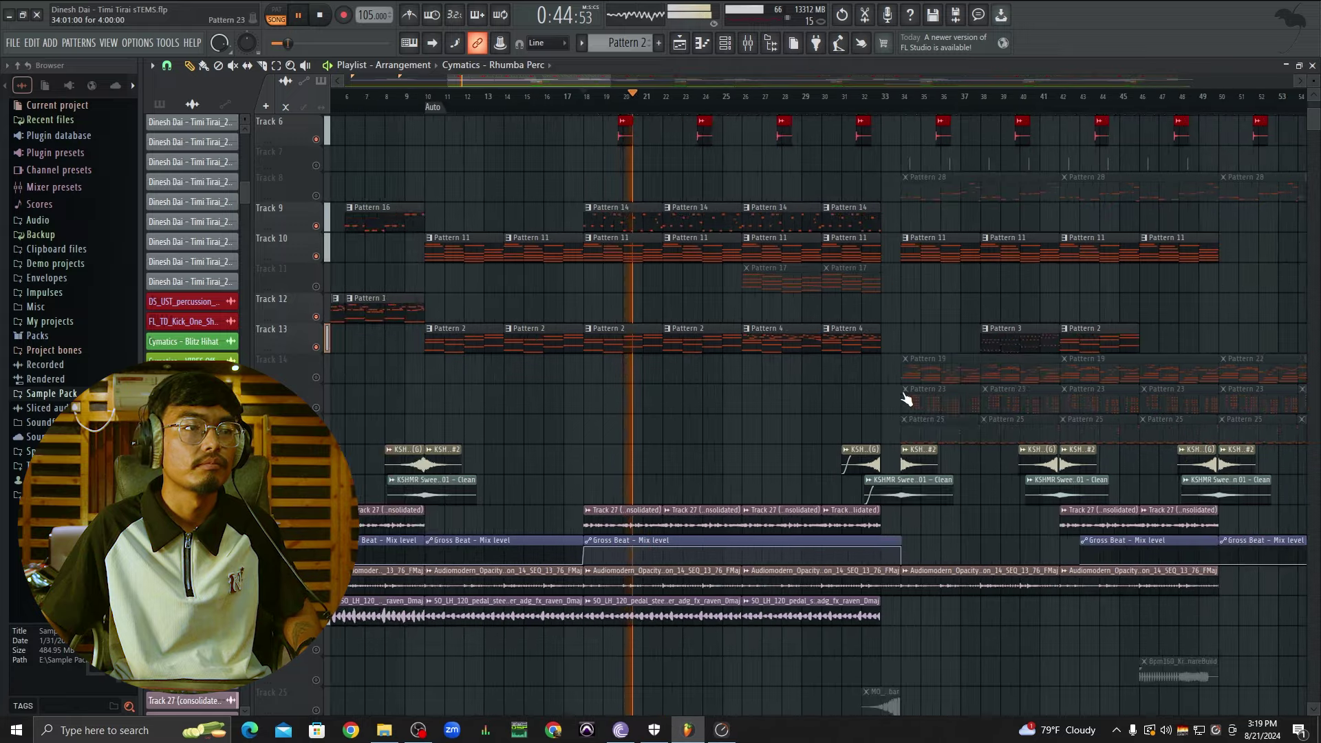
# Step: Unmute Track 11 with the Pattern 17 clips that start at bar 26, and move the playhead to bar 25
pyautogui.keyDown('ctrl'); pyautogui.scroll(2, 906, 399); pyautogui.keyUp('ctrl')
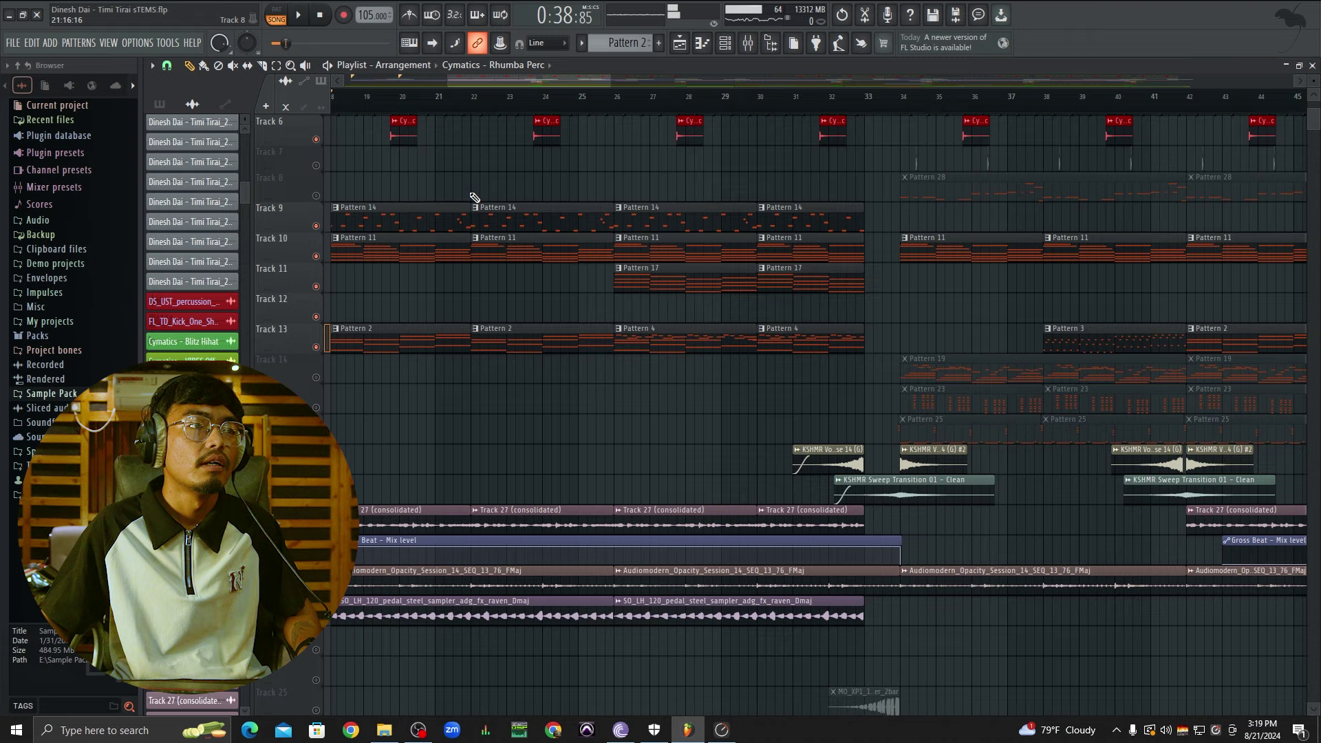
pyautogui.keyDown('ctrl'); pyautogui.scroll(-3, 556, 275); pyautogui.keyUp('ctrl')
pyautogui.keyDown('ctrl'); pyautogui.moveTo(573, 289); pyautogui.dragTo(475, 132); pyautogui.keyUp('ctrl')
pyautogui.keyDown('ctrl'); pyautogui.scroll(3, 544, 189); pyautogui.keyUp('ctrl')
pyautogui.keyDown('ctrl'); pyautogui.click(622, 174); pyautogui.keyUp('ctrl')
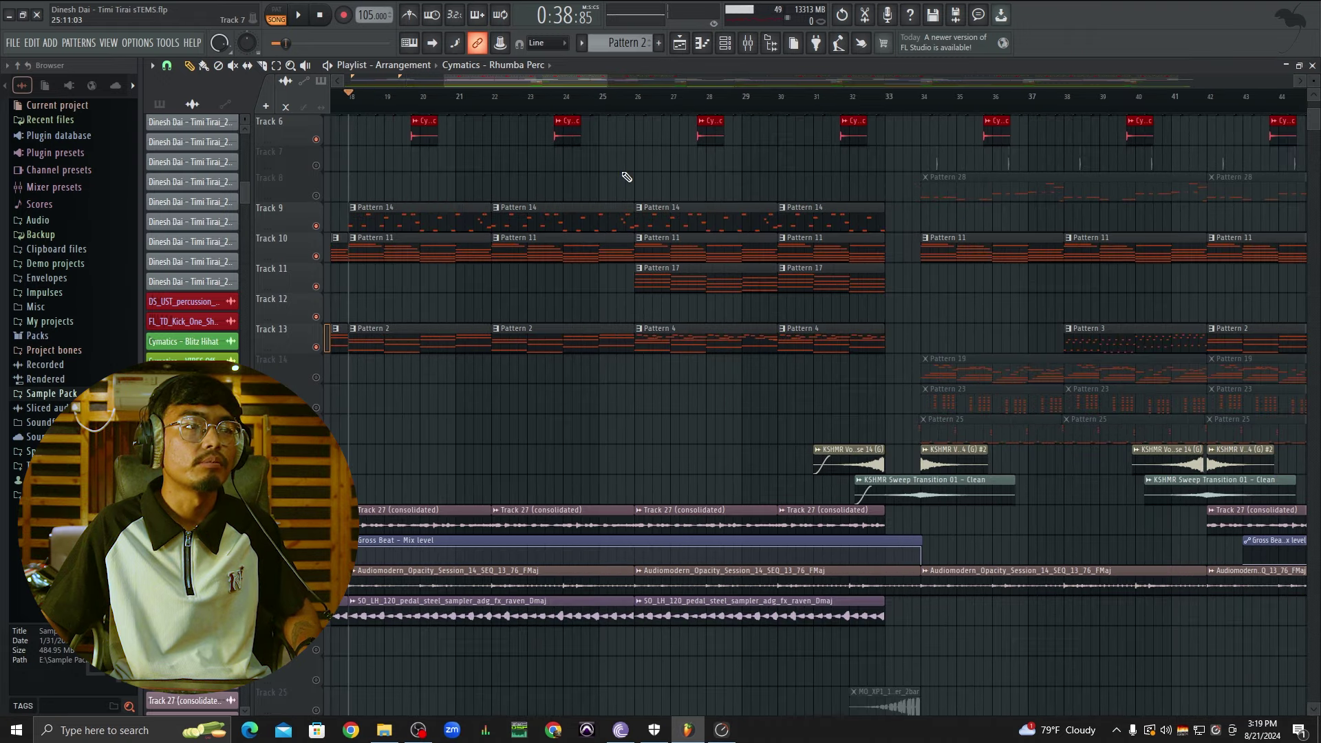
pyautogui.keyDown('ctrl'); pyautogui.scroll(2, 627, 178); pyautogui.keyUp('ctrl')
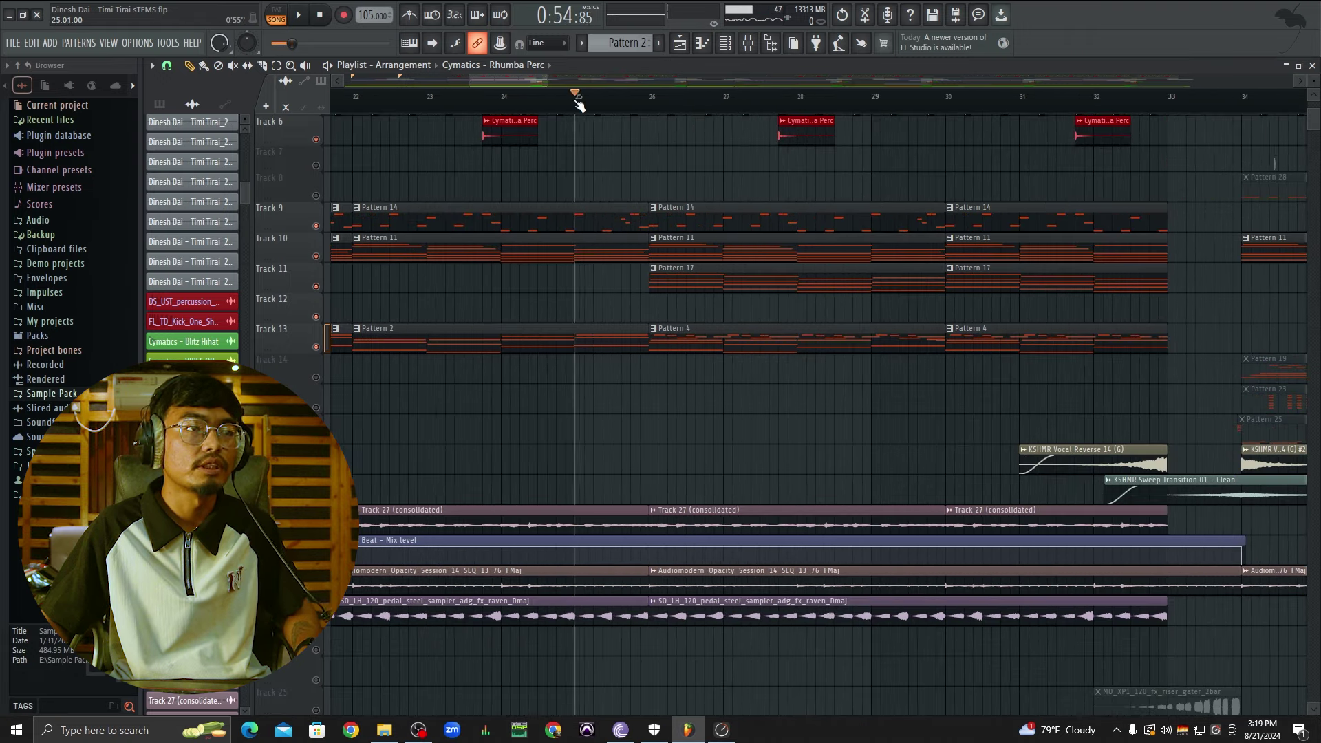
pyautogui.keyDown('ctrl'); pyautogui.scroll(-2, 700, 298); pyautogui.keyUp('ctrl')
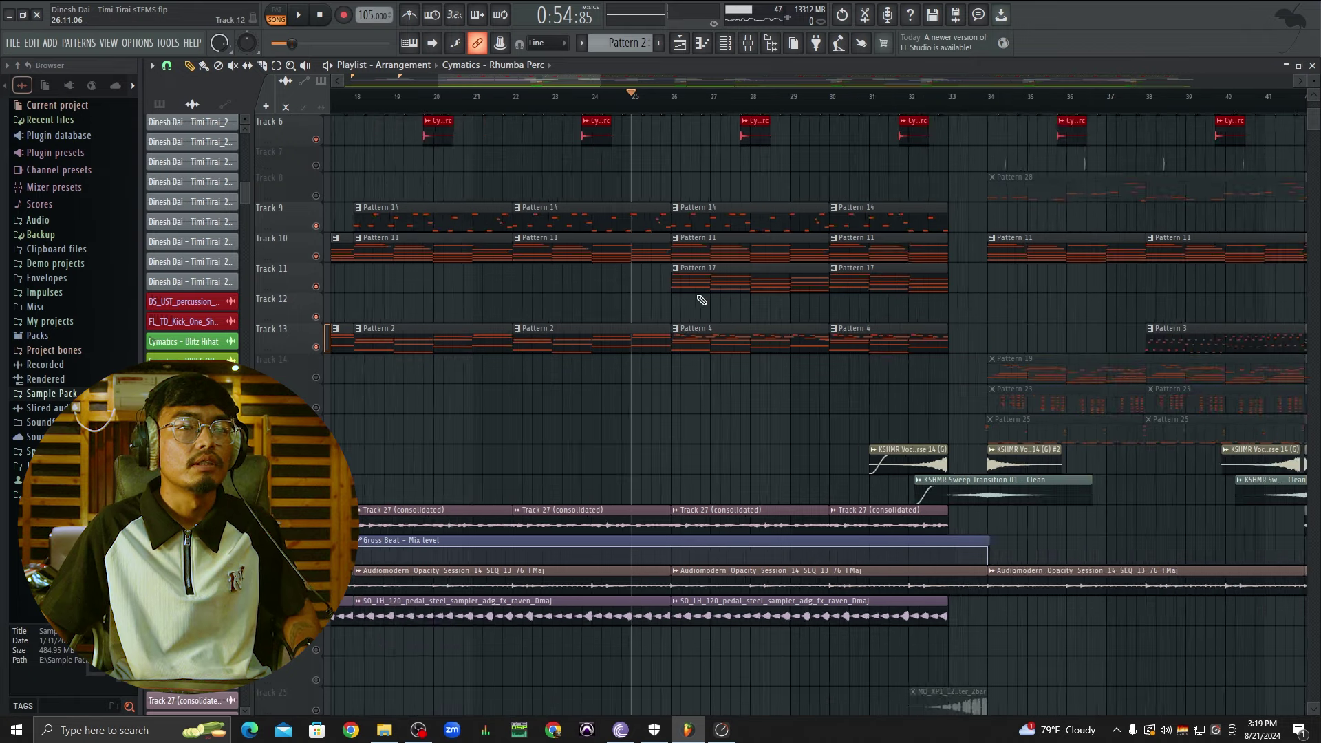
# Step: Select both Pattern 17 clips, play Track 11 soloed from bar 26, and end the solo
pyautogui.keyDown('alt'); pyautogui.scroll(2, 702, 298); pyautogui.keyUp('alt')
pyautogui.keyDown('ctrl'); pyautogui.moveTo(946, 265); pyautogui.dragTo(731, 278); pyautogui.keyUp('ctrl')
pyautogui.press('space')
pyautogui.click(671, 100)
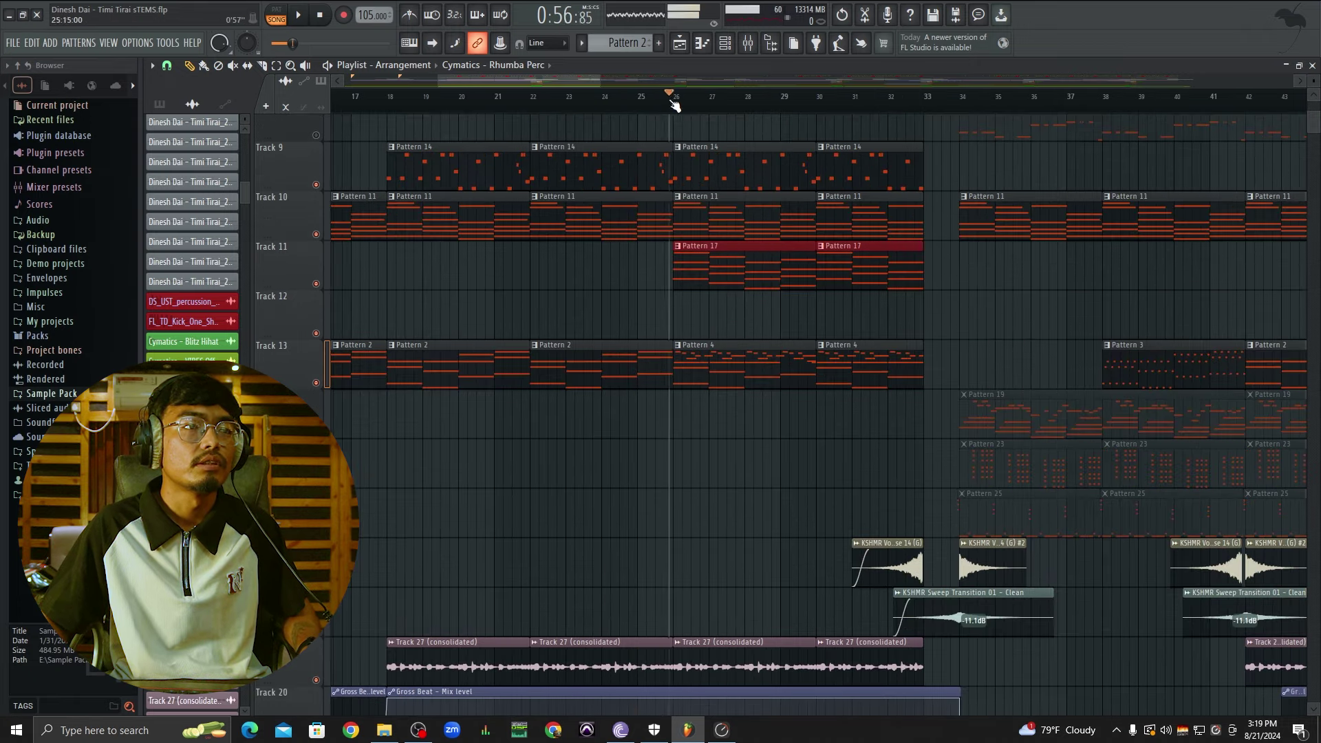
pyautogui.rightClick(316, 284)
pyautogui.press('space')
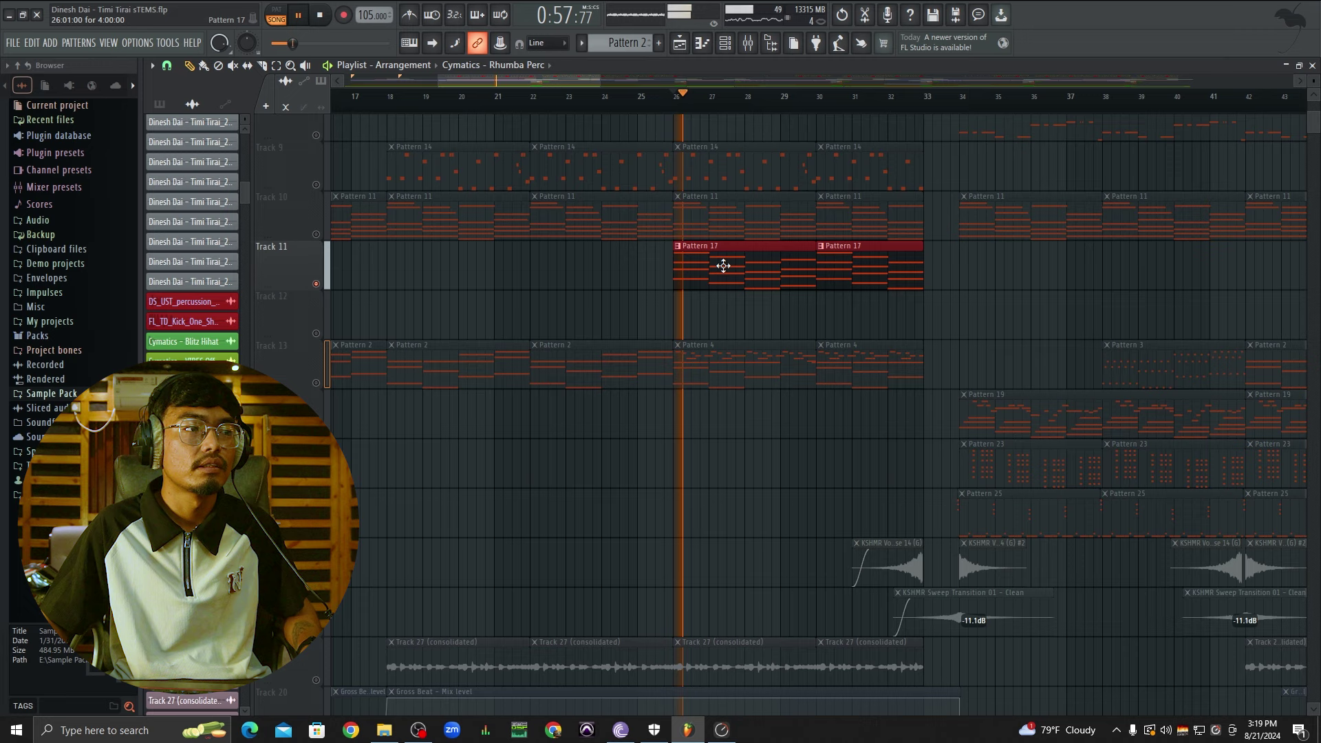
pyautogui.rightClick(316, 283)
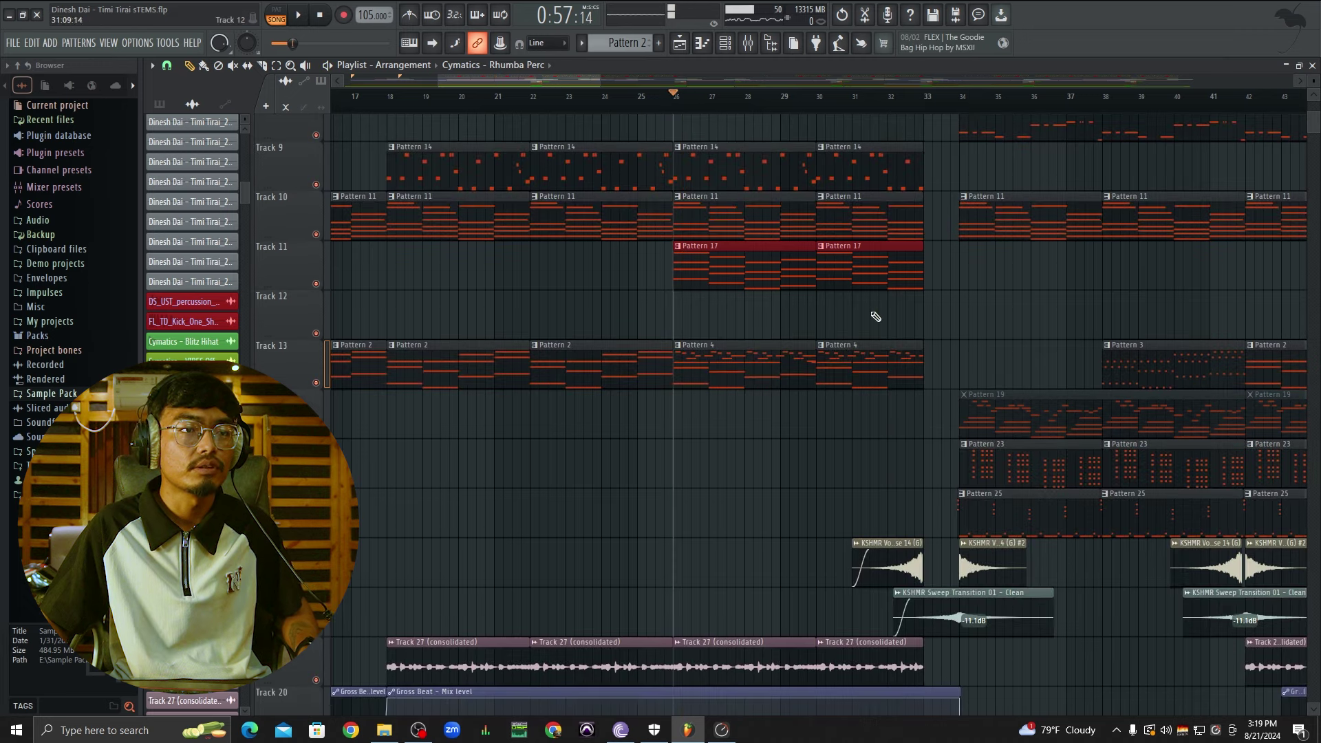
# Step: Examine Pattern 17's notes in the piano roll during playback from bar 26, and return to the playlist
pyautogui.scroll(-2, 875, 316)
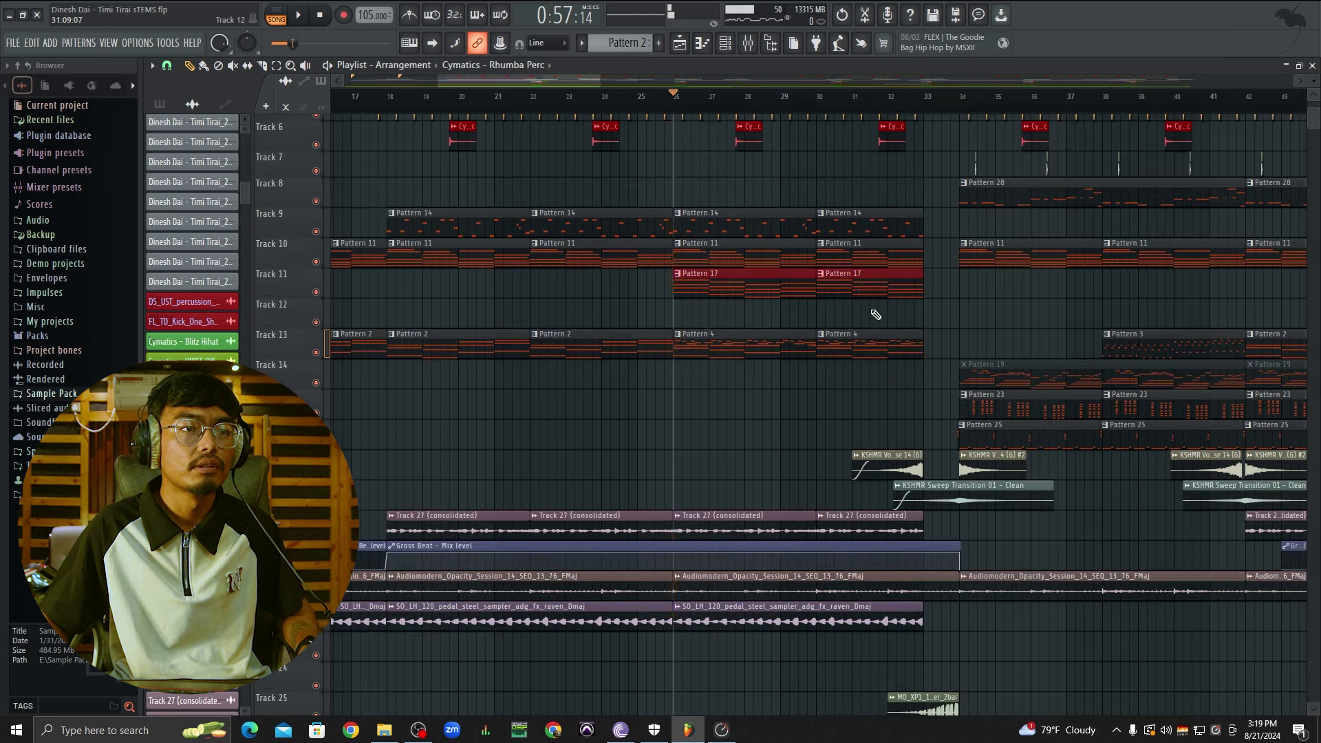
pyautogui.doubleClick(757, 291)
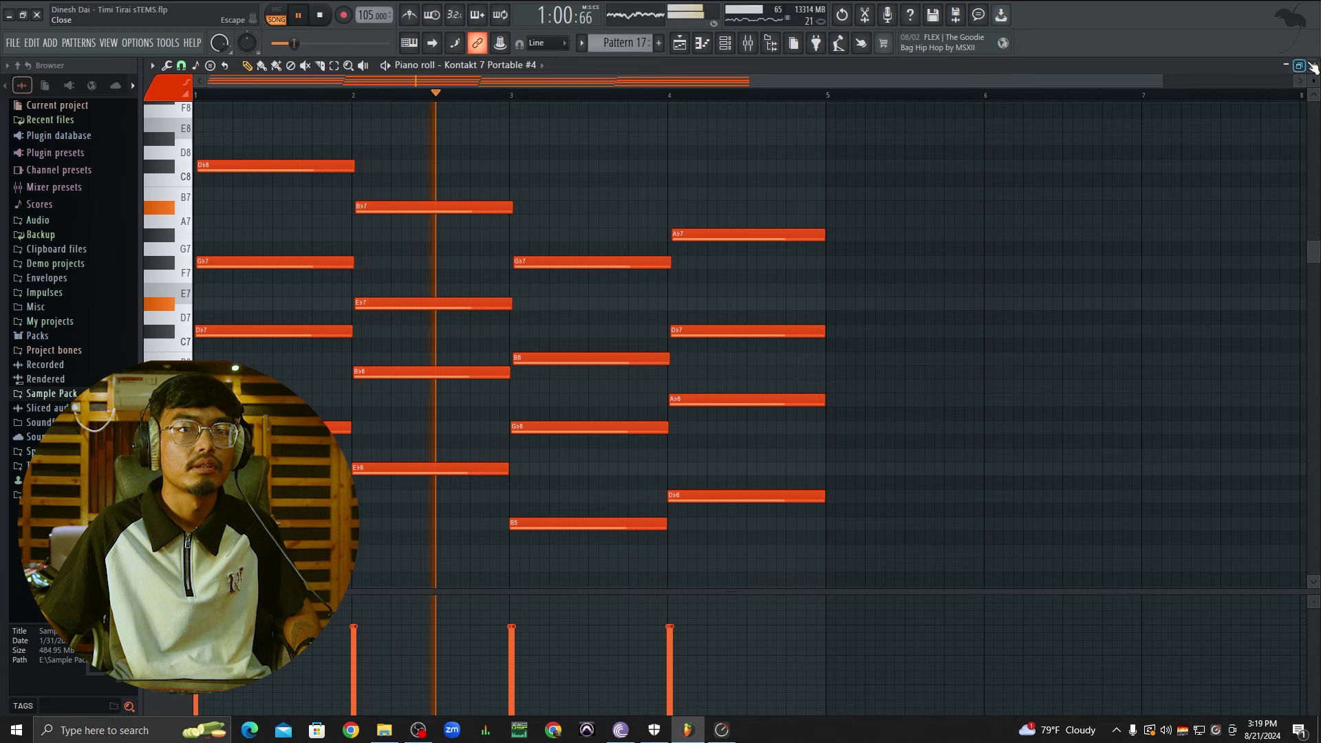
pyautogui.press('F5')
pyautogui.press('space')
# Step: Solo Track 11 again and reopen Pattern 17's chord notes in the piano roll to hear them alone
pyautogui.rightClick(318, 292)
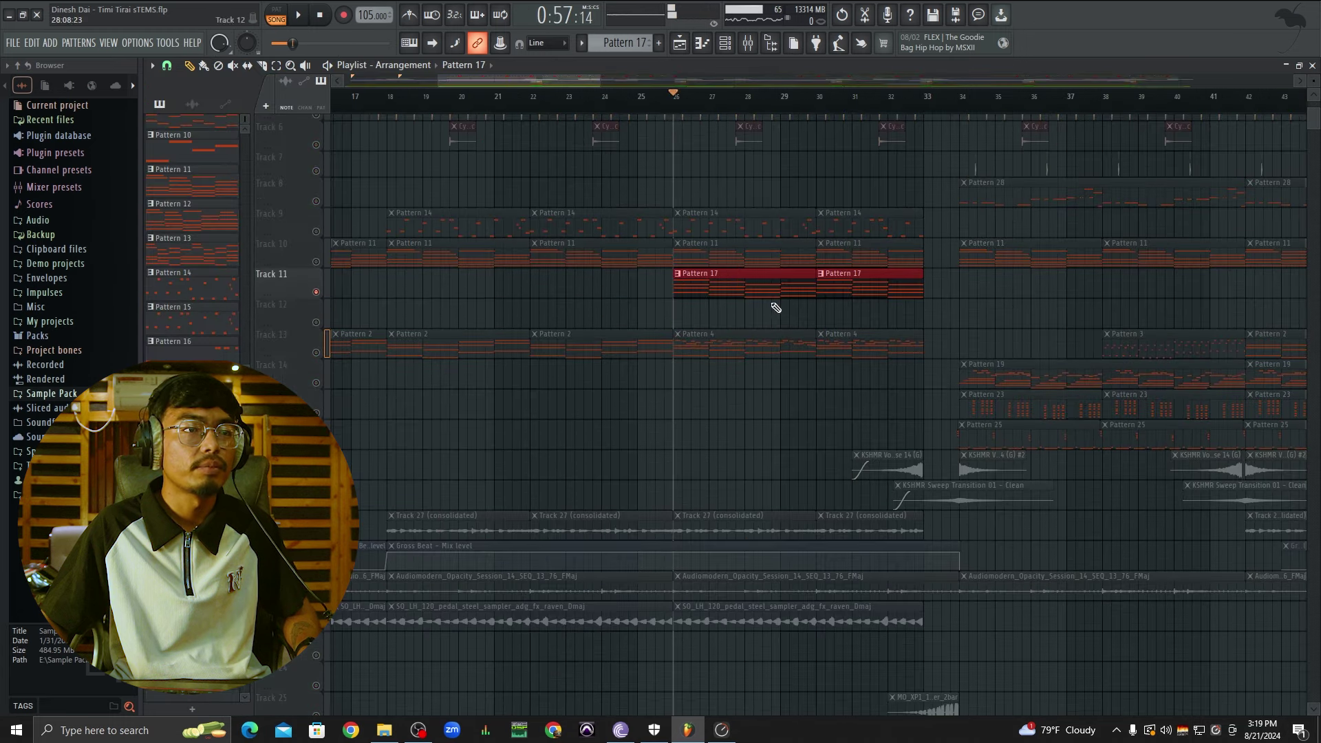
pyautogui.doubleClick(796, 293)
pyautogui.press('space')
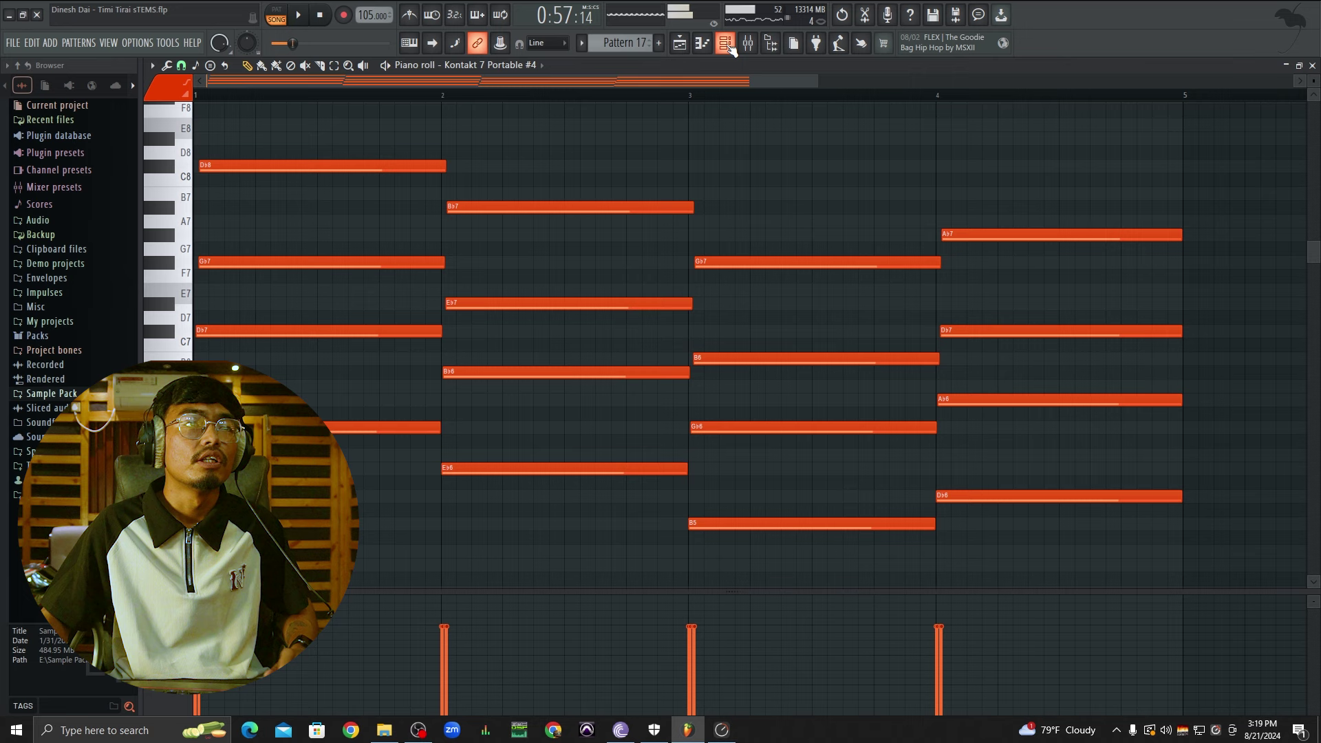
# Step: Inspect the Kontakt 7 Portable #4 instrument with its Electric Vintage guitar and Road Trip preset, and close it
pyautogui.click(728, 45)
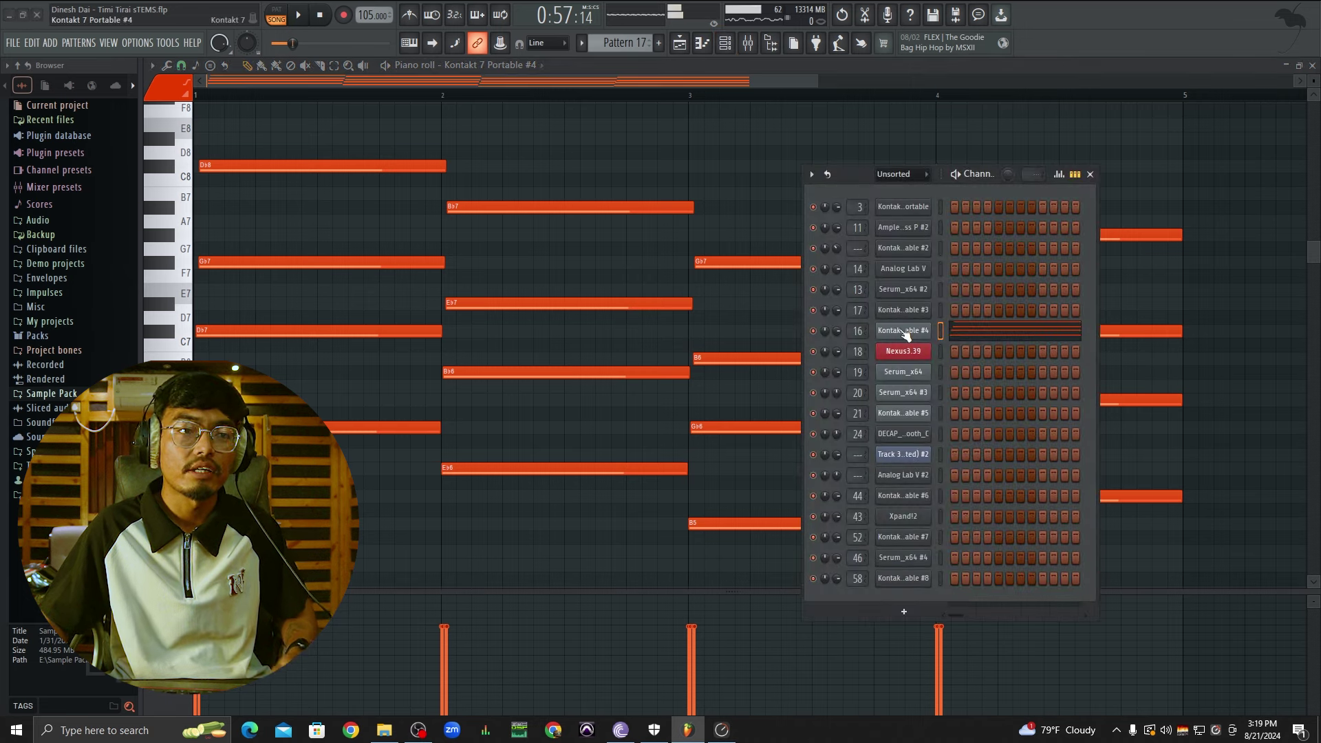
pyautogui.click(1091, 174)
pyautogui.moveTo(1320, 83); pyautogui.dragTo(586, 50)
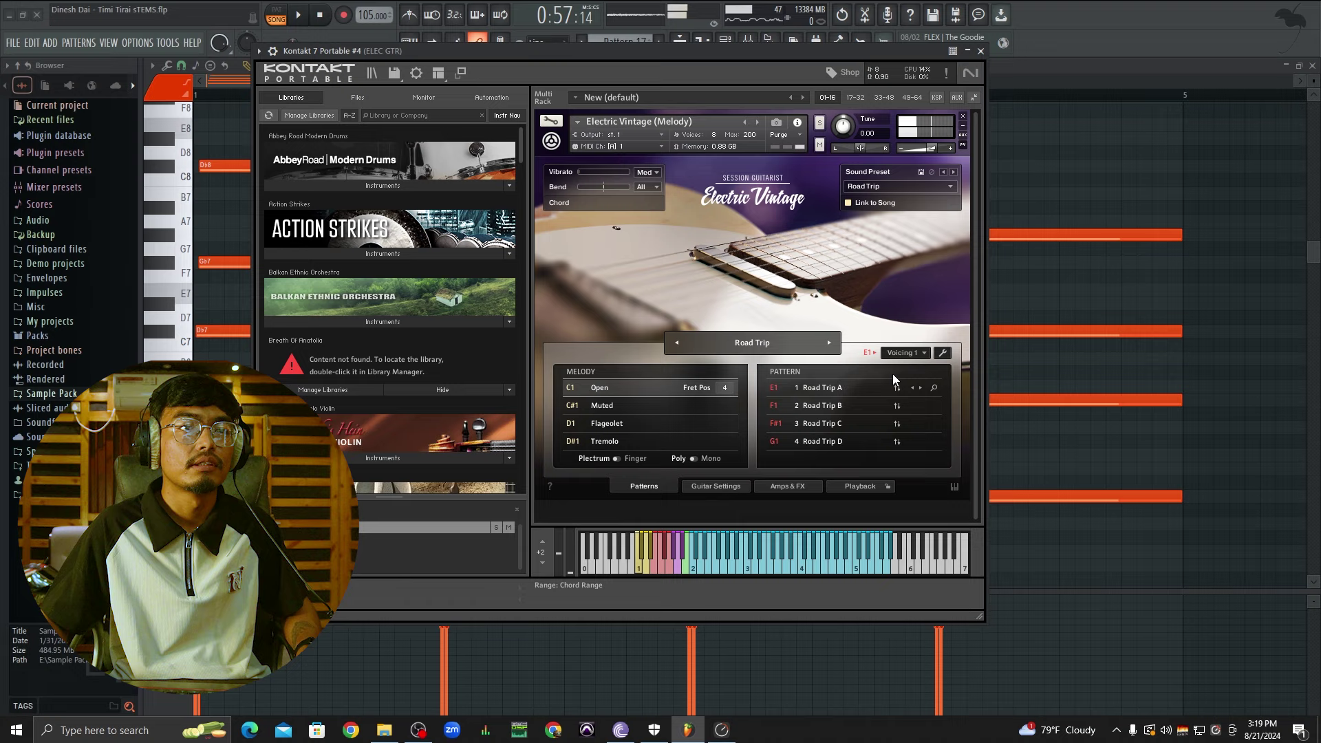
pyautogui.click(982, 51)
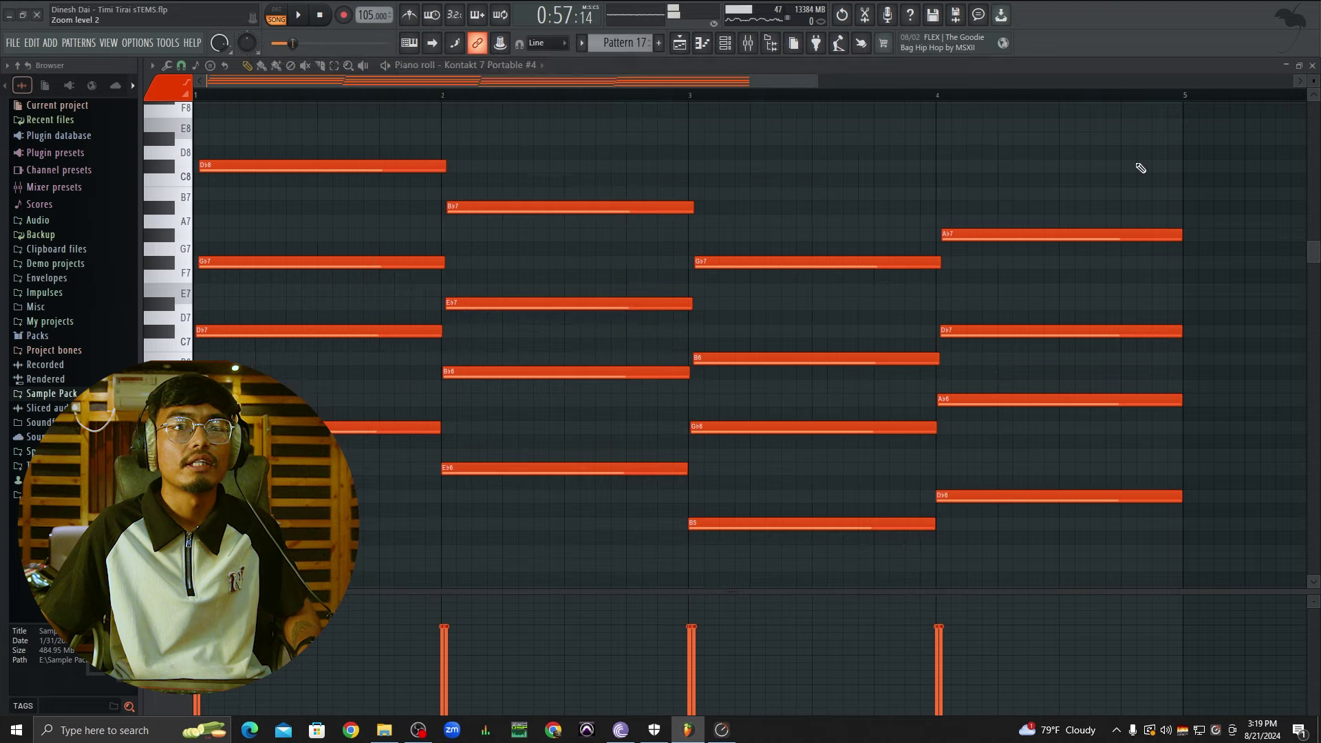
# Step: Return to the playlist, show the mixer with the ELEC GTR track, and play the soloed Pattern 17 from bar 26
pyautogui.click(1313, 66)
pyautogui.press('F9')
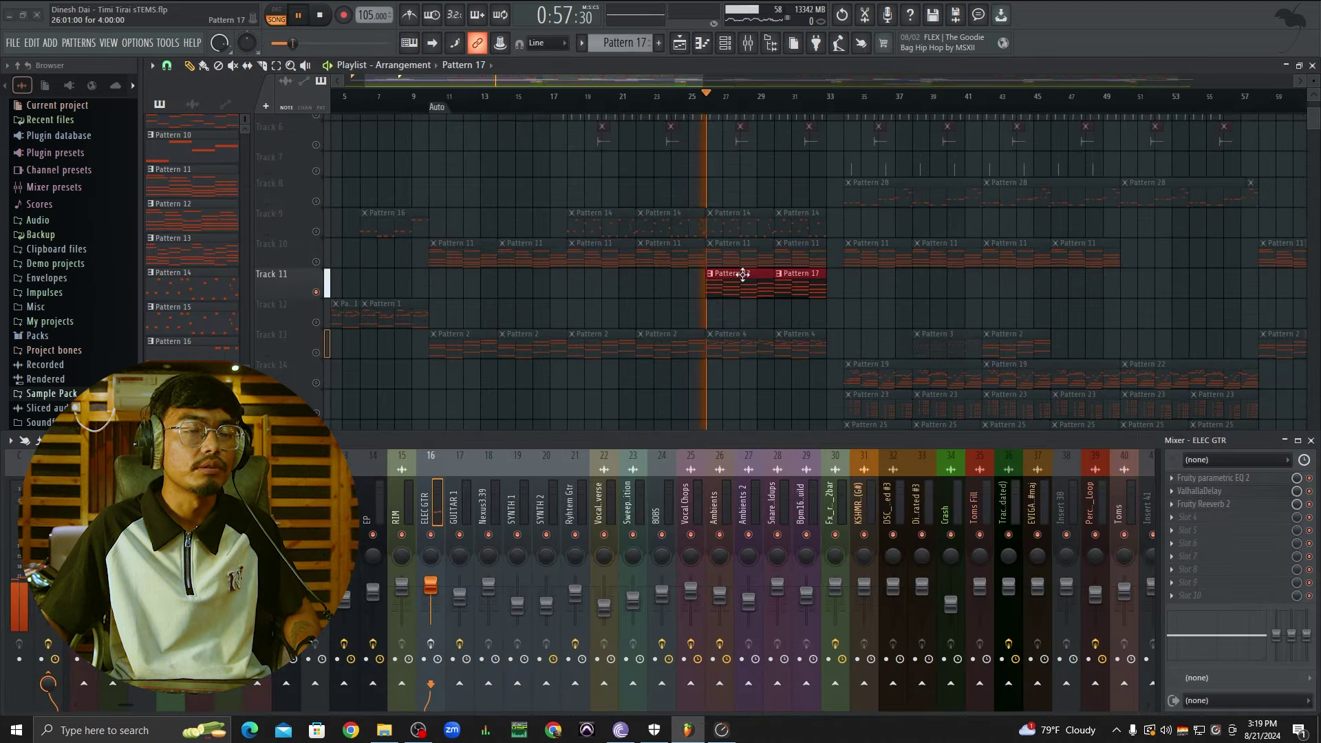
pyautogui.scroll(3, 742, 274)
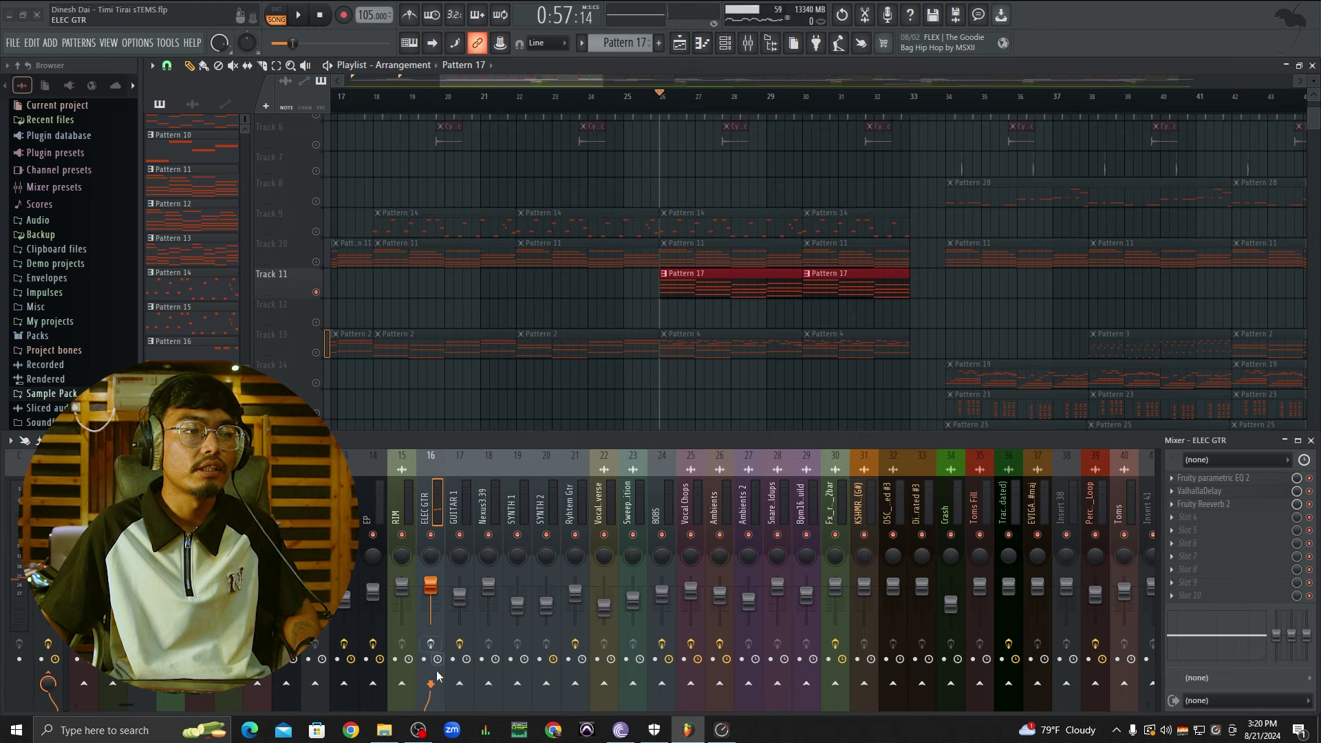
# Step: Inspect the Fruity parametric EQ 2, ValhallaDelay and Fruity Reeverb 2 effects on the ELEC GTR mixer track
pyautogui.click(1249, 479)
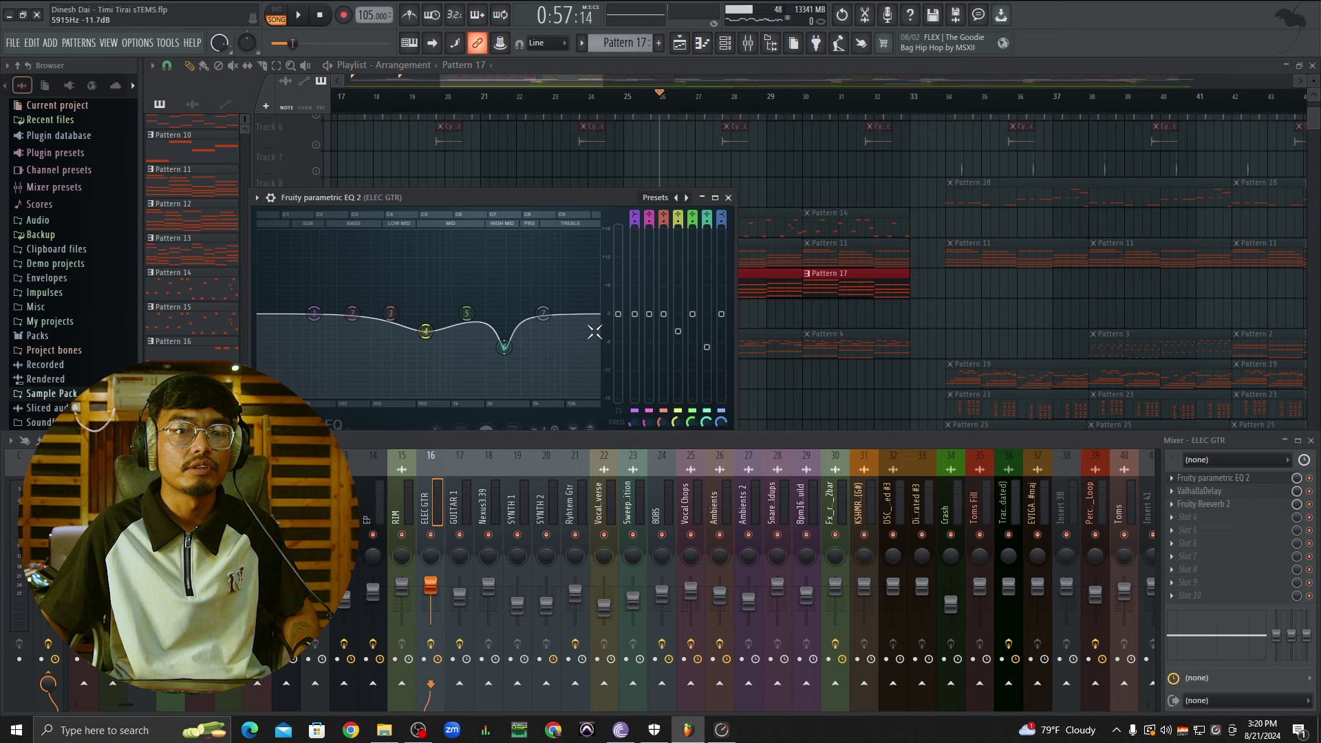
pyautogui.click(1243, 491)
pyautogui.click(1224, 506)
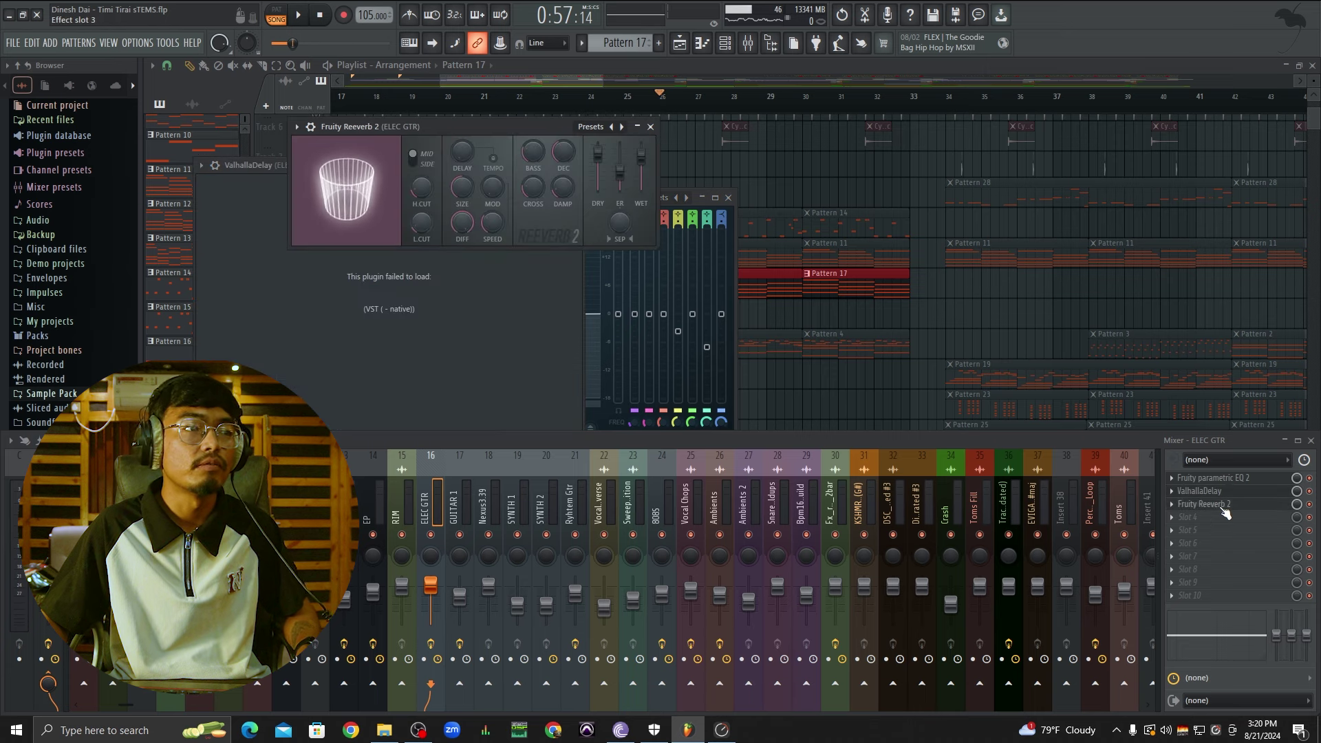
pyautogui.click(651, 128)
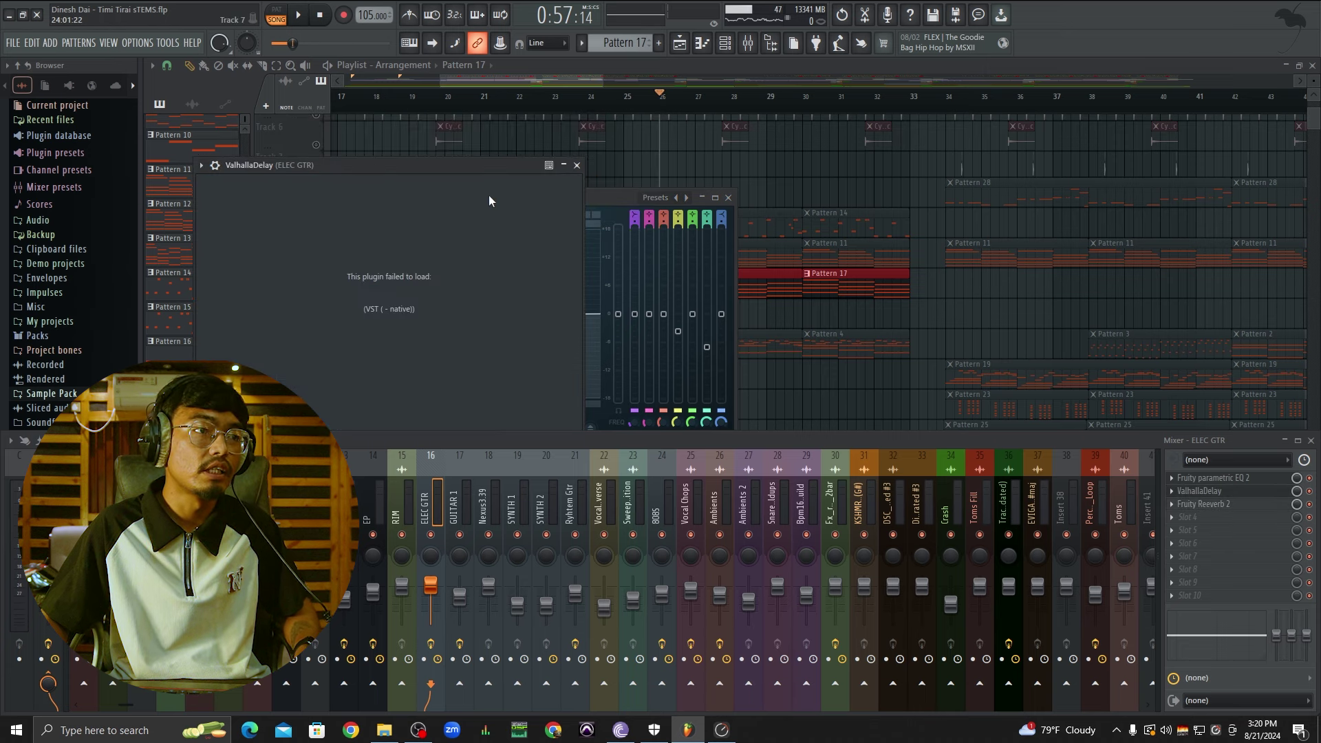
pyautogui.click(577, 166)
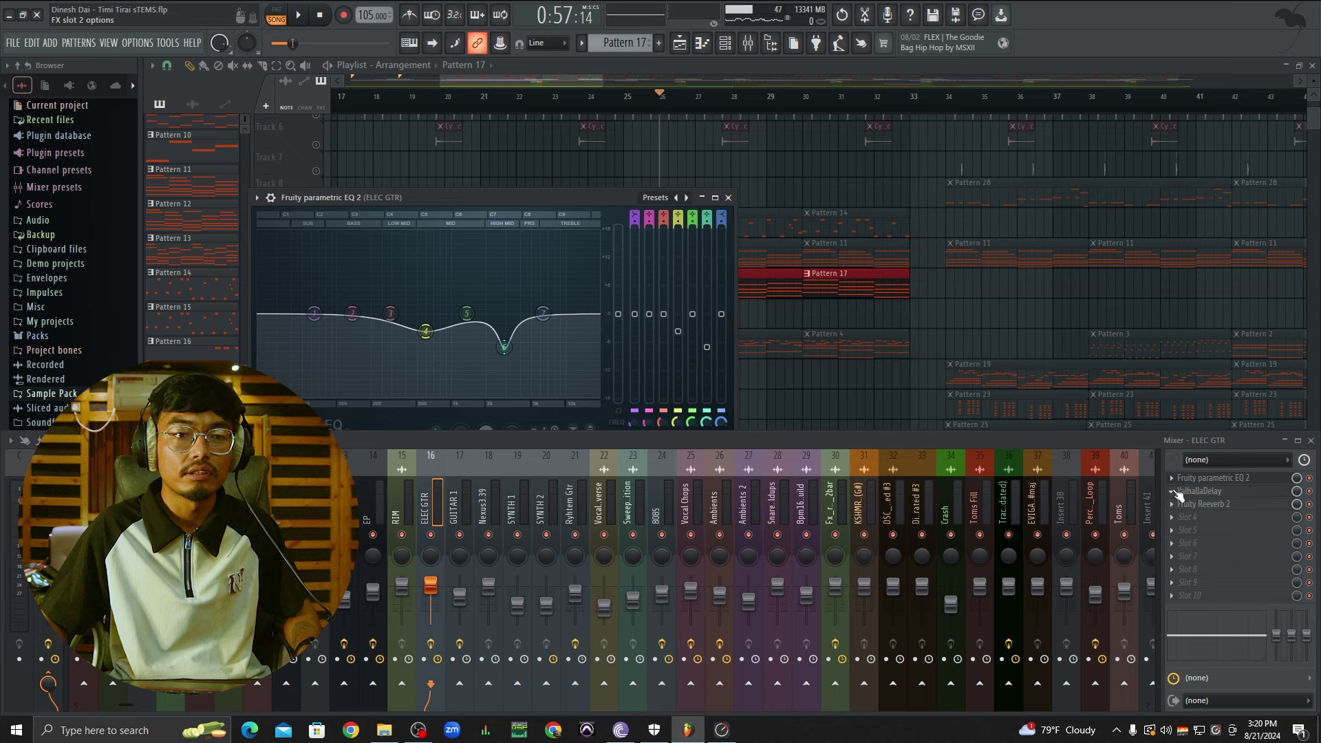
# Step: Delete ValhallaDelay from slot 2 of the ELEC GTR mixer track, and close the equalizer window
pyautogui.click(1175, 492)
pyautogui.click(1186, 404)
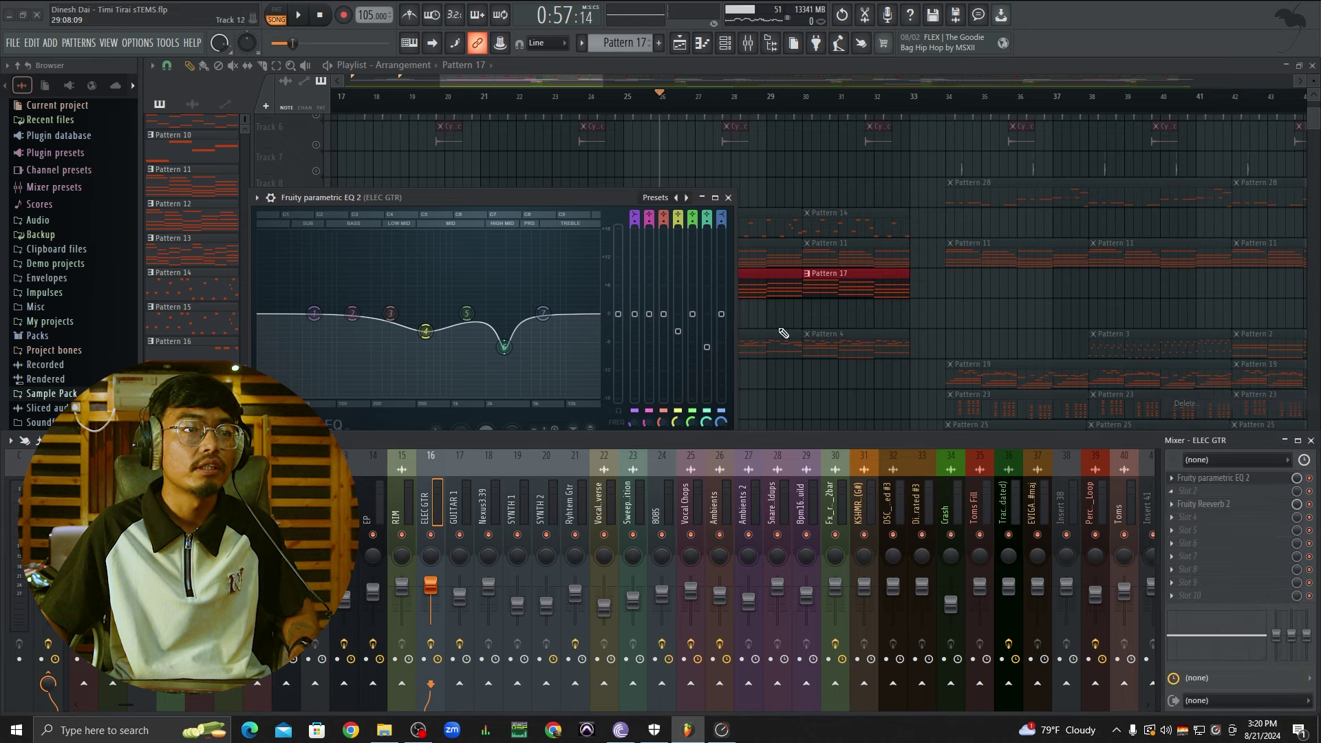
pyautogui.click(730, 198)
# Step: End the Track 11 solo, and play all layers together from bar 26
pyautogui.scroll(-5, 817, 260)
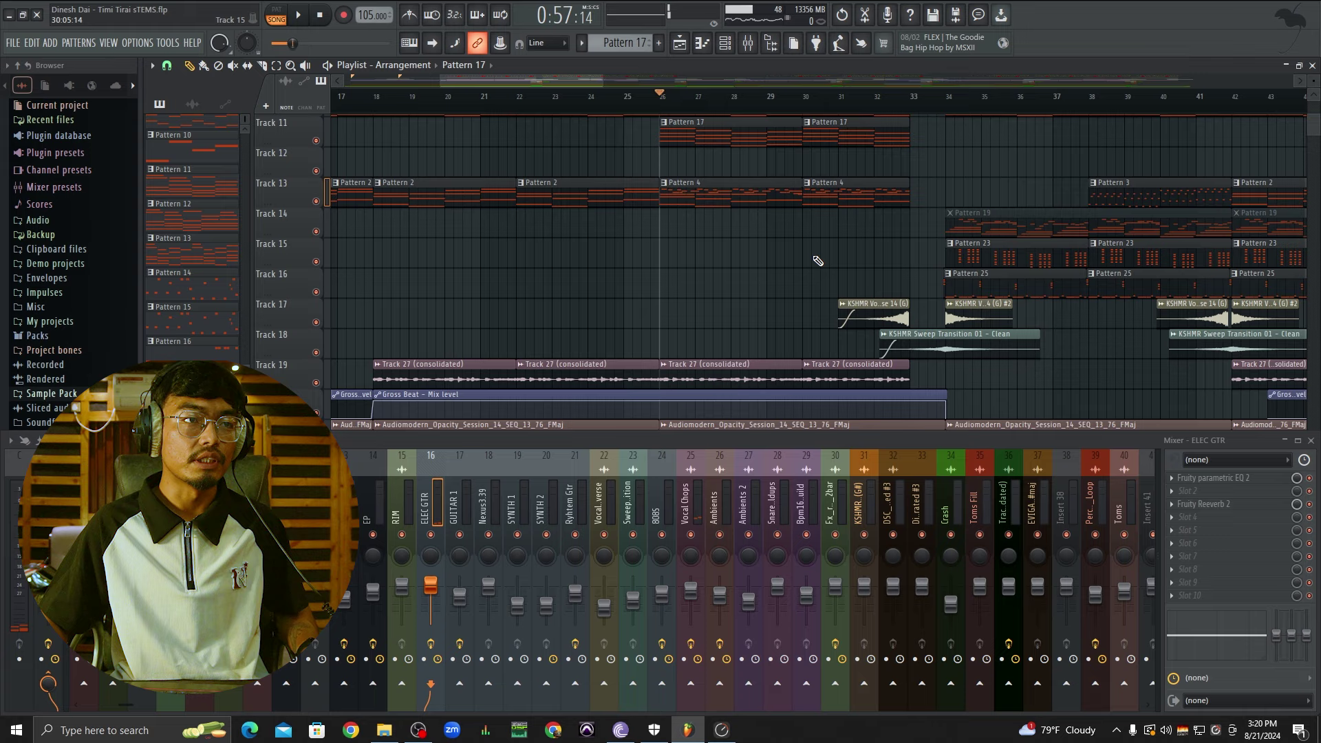
pyautogui.scroll(-3, 787, 255)
pyautogui.scroll(2, 848, 290)
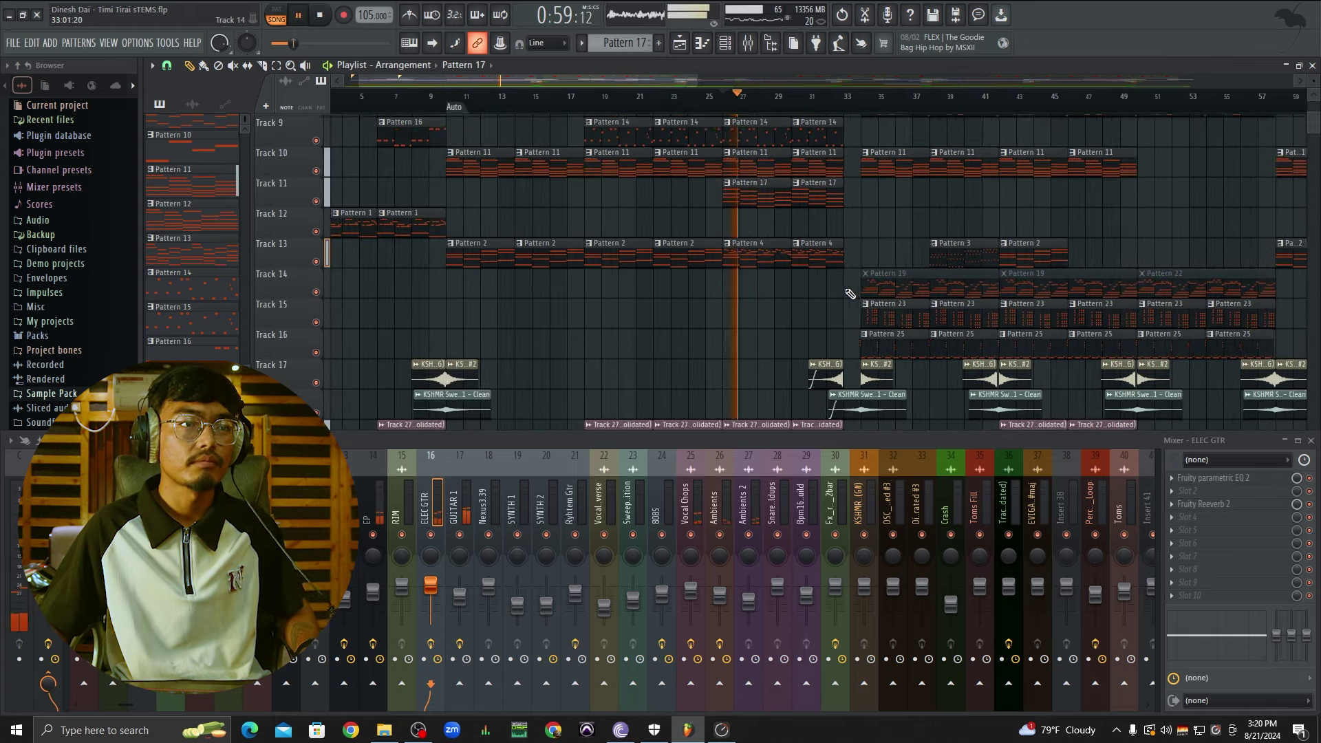
pyautogui.scroll(3, 851, 293)
pyautogui.scroll(-2, 860, 311)
pyautogui.scroll(-2, 860, 311)
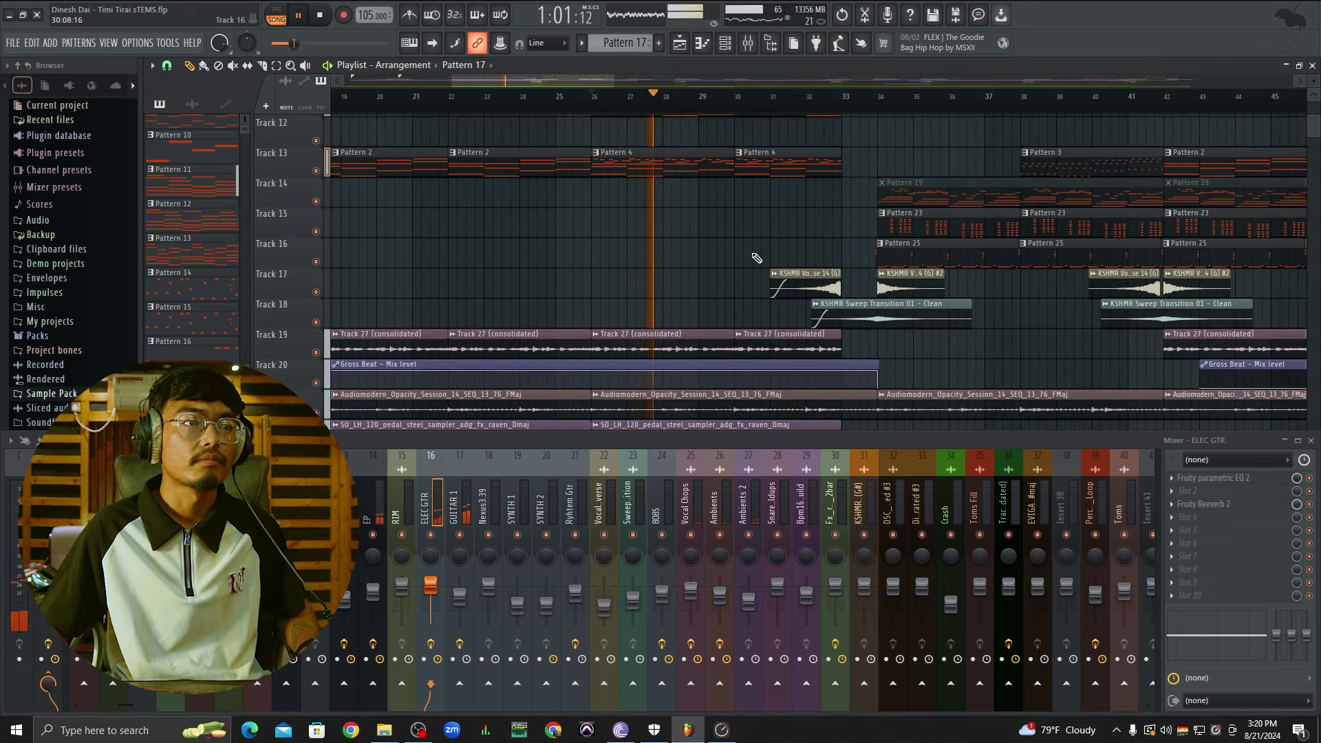
pyautogui.scroll(1, 757, 258)
pyautogui.press('space')
# Step: Solo Track 13, close the mixer, and examine Pattern 4's notes in the piano roll
pyautogui.rightClick(316, 201)
pyautogui.scroll(3, 757, 241)
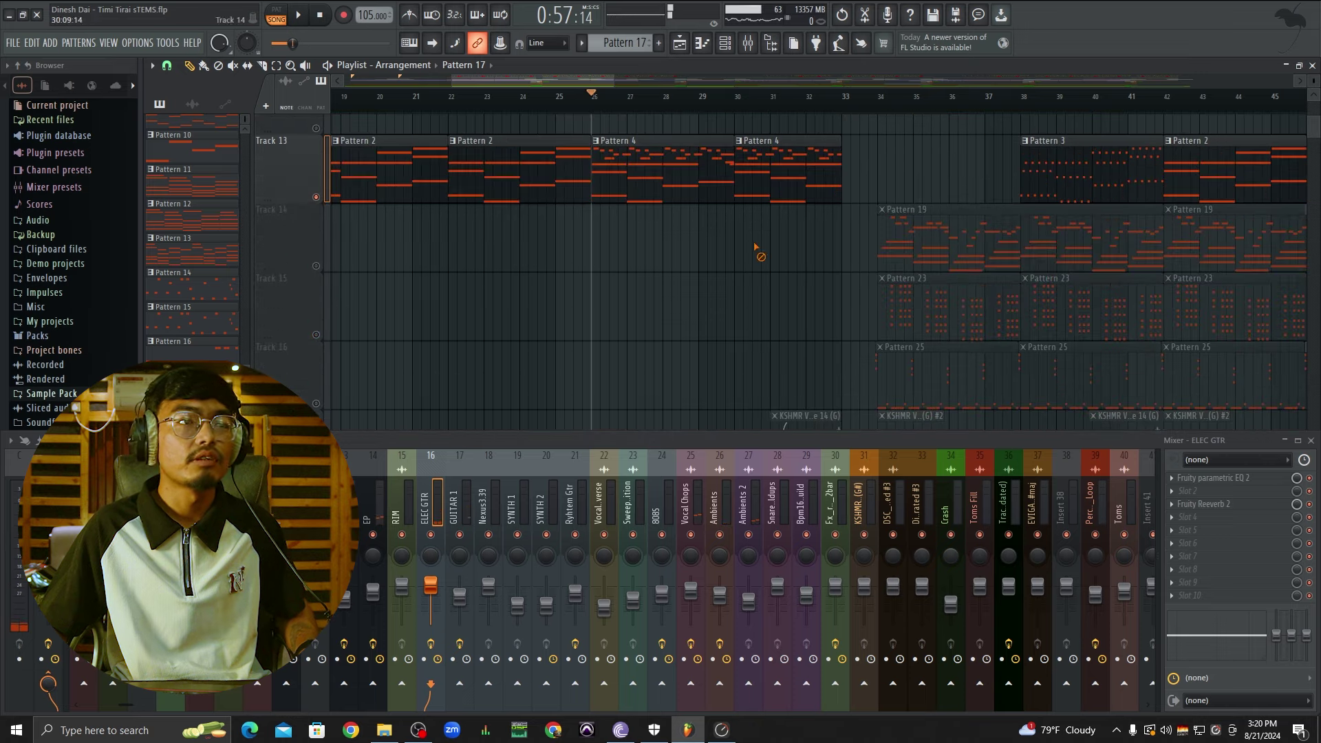
pyautogui.doubleClick(679, 166)
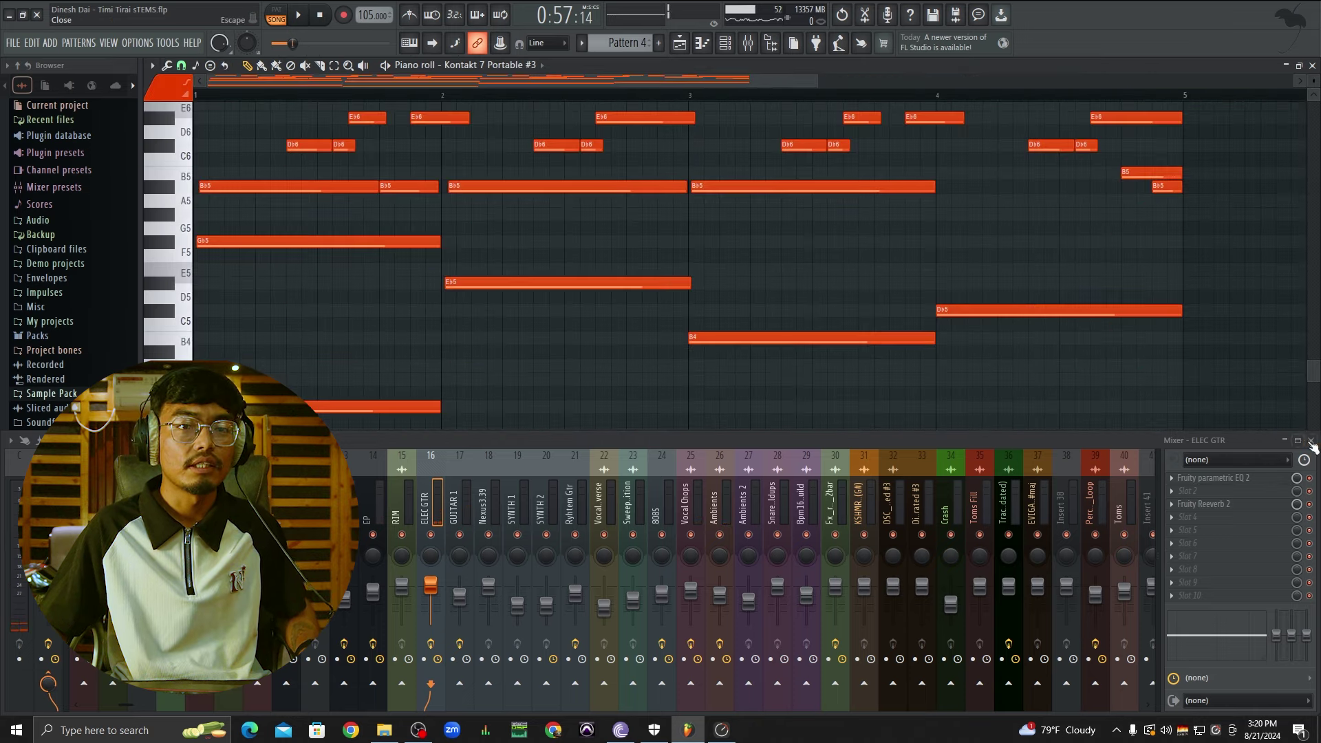
pyautogui.click(1311, 442)
pyautogui.scroll(3, 914, 363)
pyautogui.scroll(-3, 974, 378)
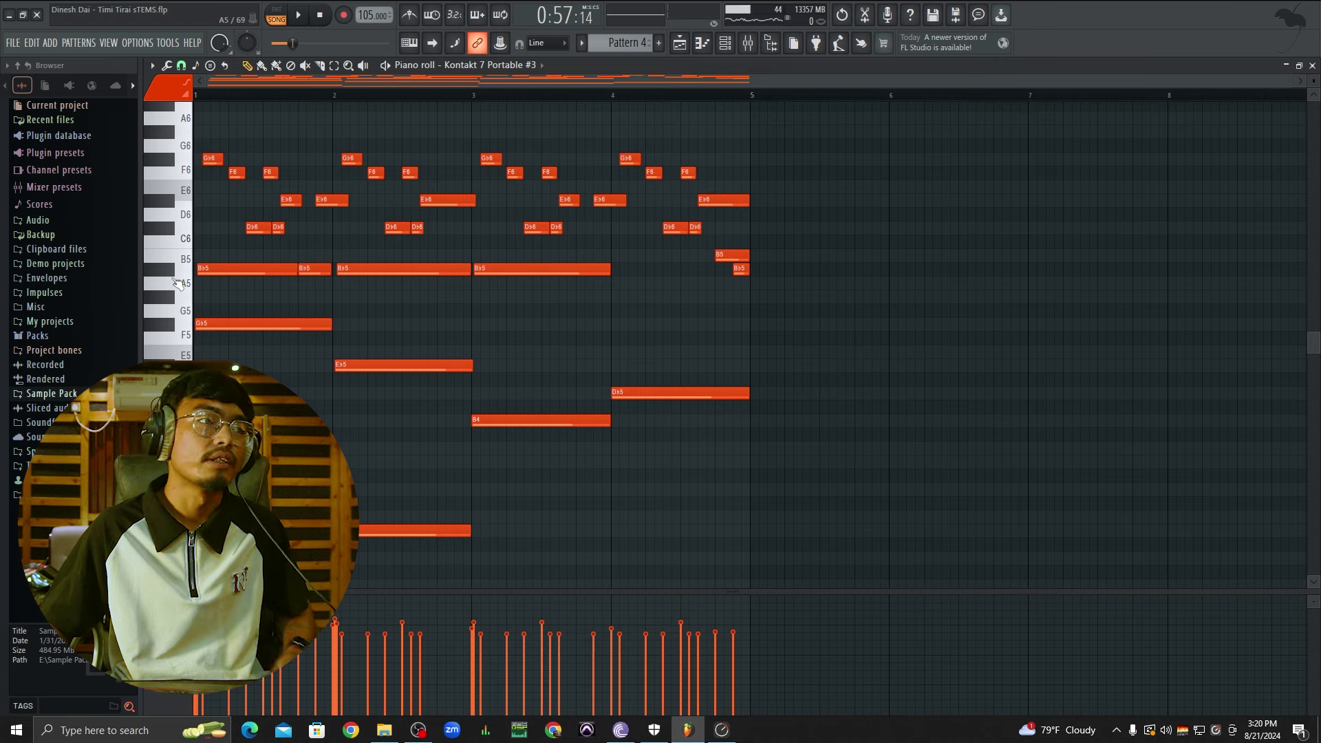
# Step: Close Pattern 4's piano roll, stop playback, and end the Track 13 solo in the playlist
pyautogui.scroll(2, 481, 324)
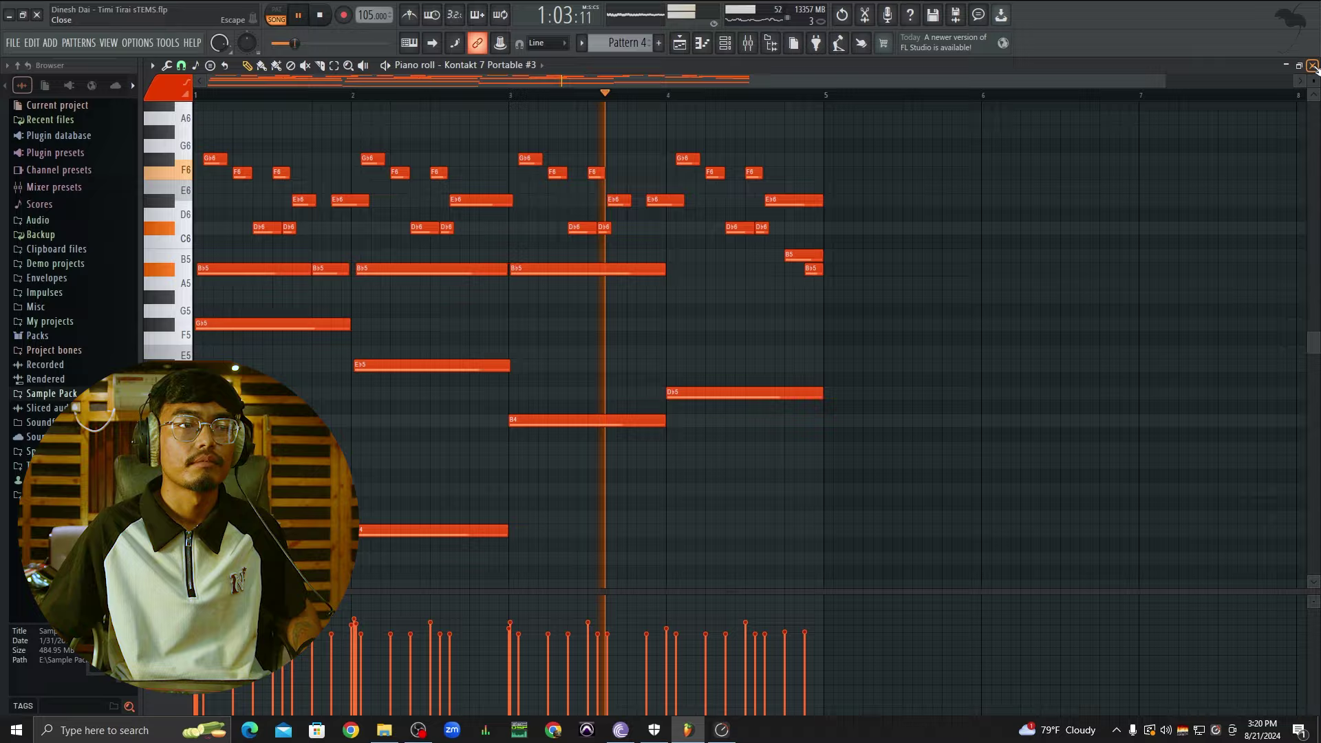
pyautogui.press('F5')
pyautogui.scroll(3, 531, 289)
pyautogui.scroll(-1, 741, 305)
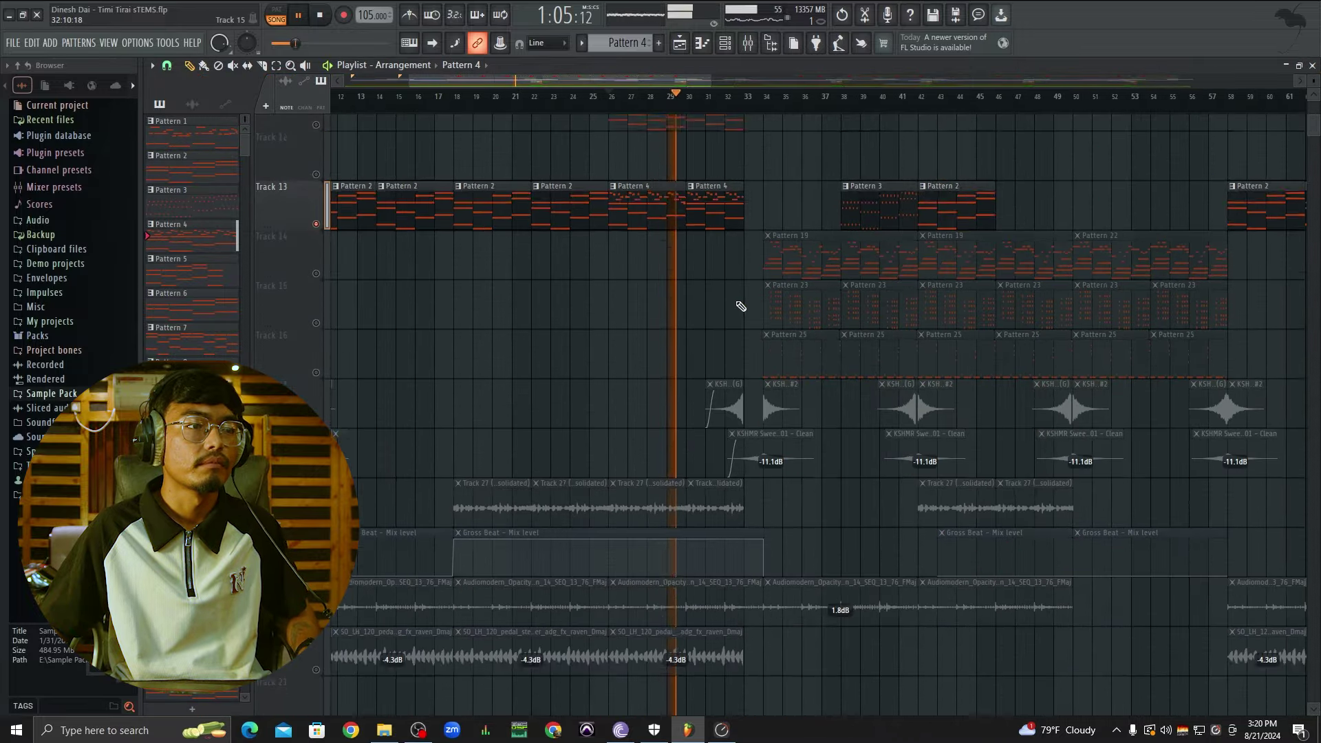
pyautogui.scroll(-2, 740, 304)
pyautogui.press('space')
pyautogui.rightClick(316, 421)
pyautogui.rightClick(316, 422)
pyautogui.scroll(-1, 753, 270)
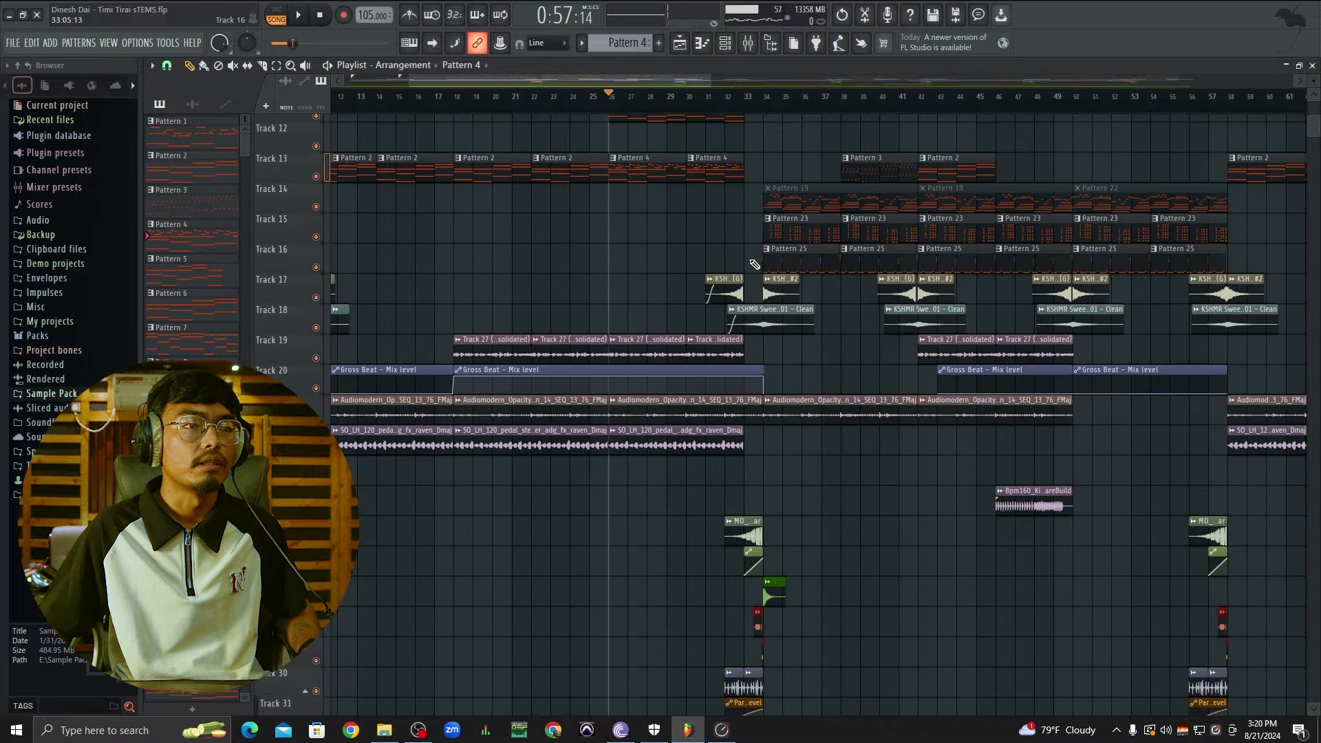
# Step: Play all verse layers together from bar 26, and look over the playlist tracks during playback
pyautogui.scroll(1, 739, 250)
pyautogui.press('space')
pyautogui.scroll(1, 702, 307)
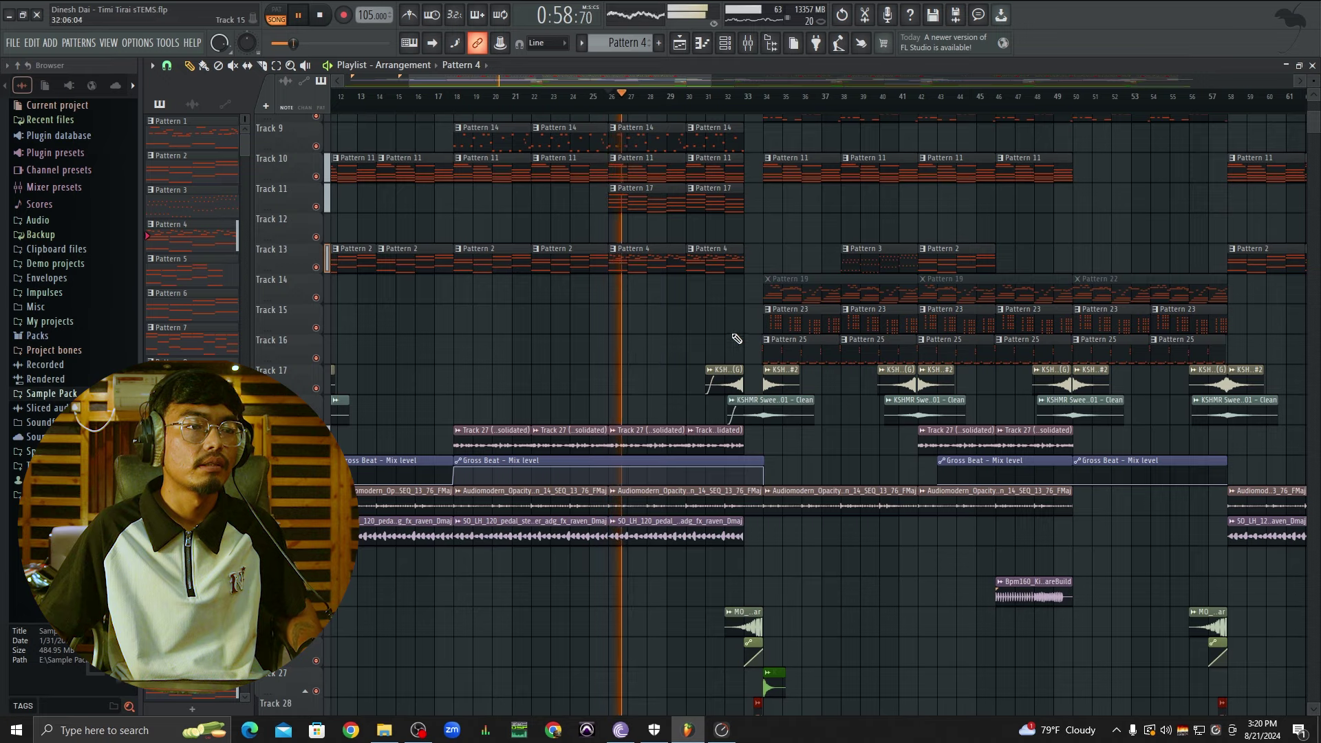
pyautogui.scroll(4, 771, 344)
pyautogui.scroll(-5, 688, 375)
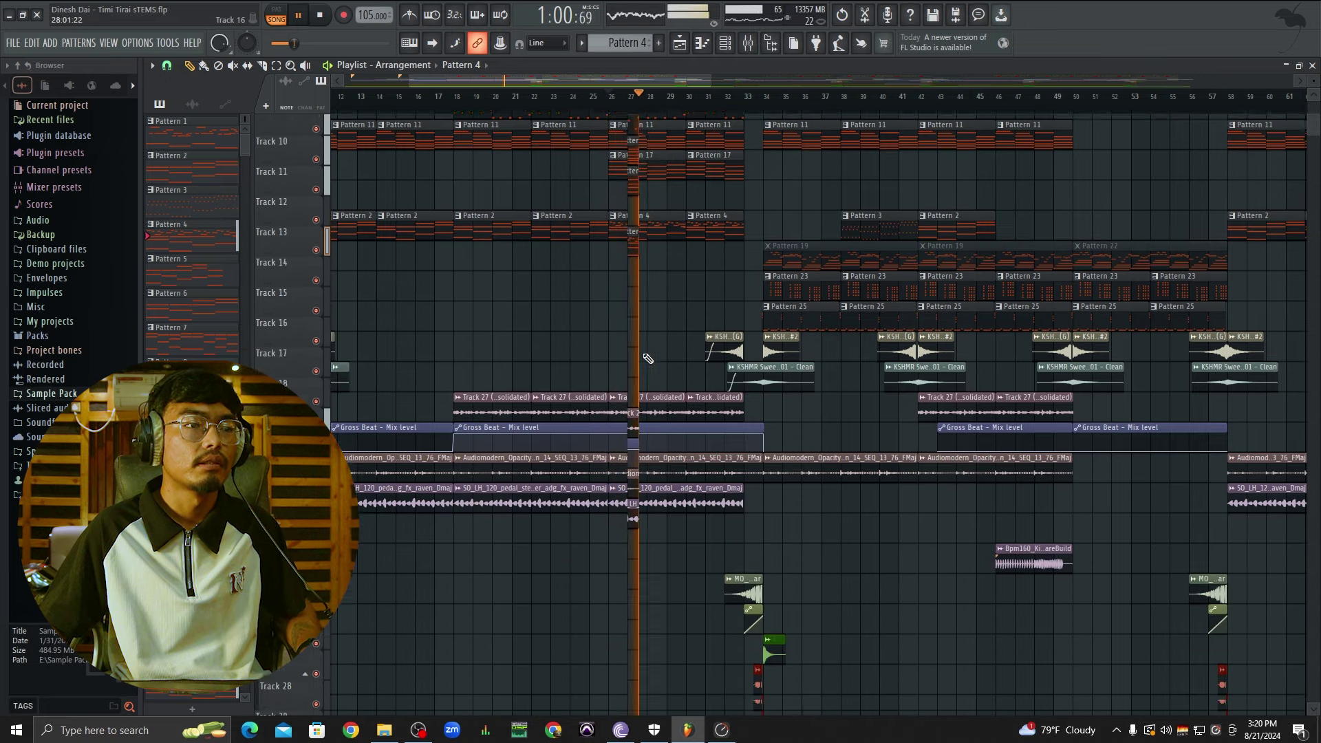
pyautogui.scroll(-2, 702, 358)
pyautogui.scroll(3, 792, 346)
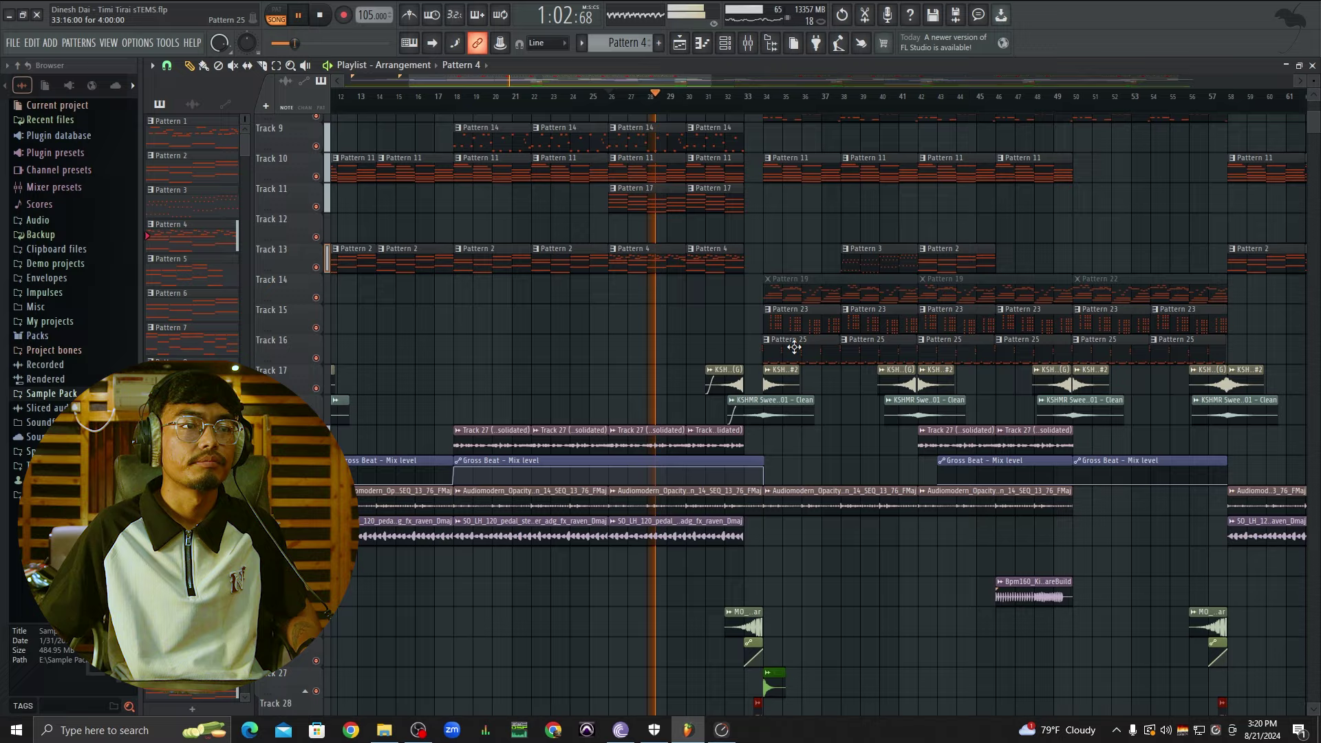
pyautogui.scroll(2, 762, 345)
pyautogui.press('space')
# Step: Move the playback position to bar 32, where the riser and percussion loop transition begins
pyautogui.scroll(3, 795, 190)
pyautogui.scroll(4, 795, 188)
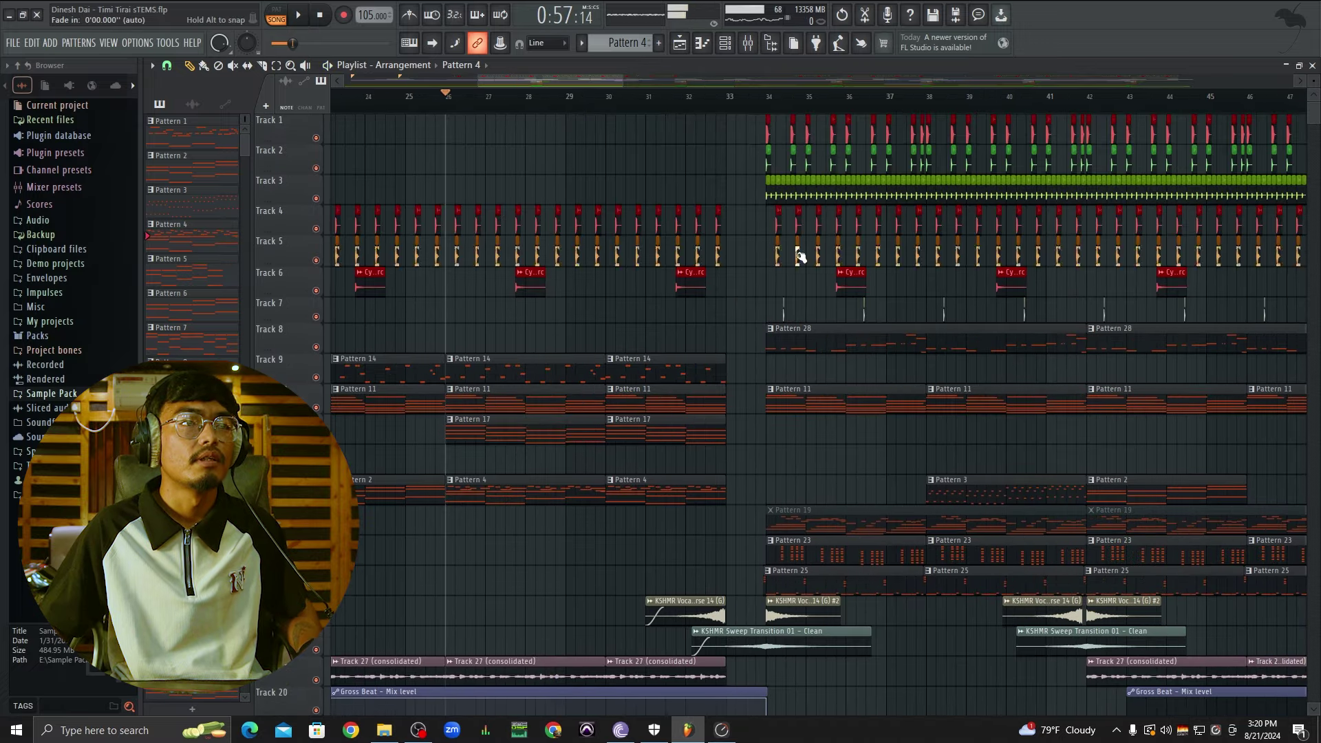
pyautogui.scroll(-15, 787, 363)
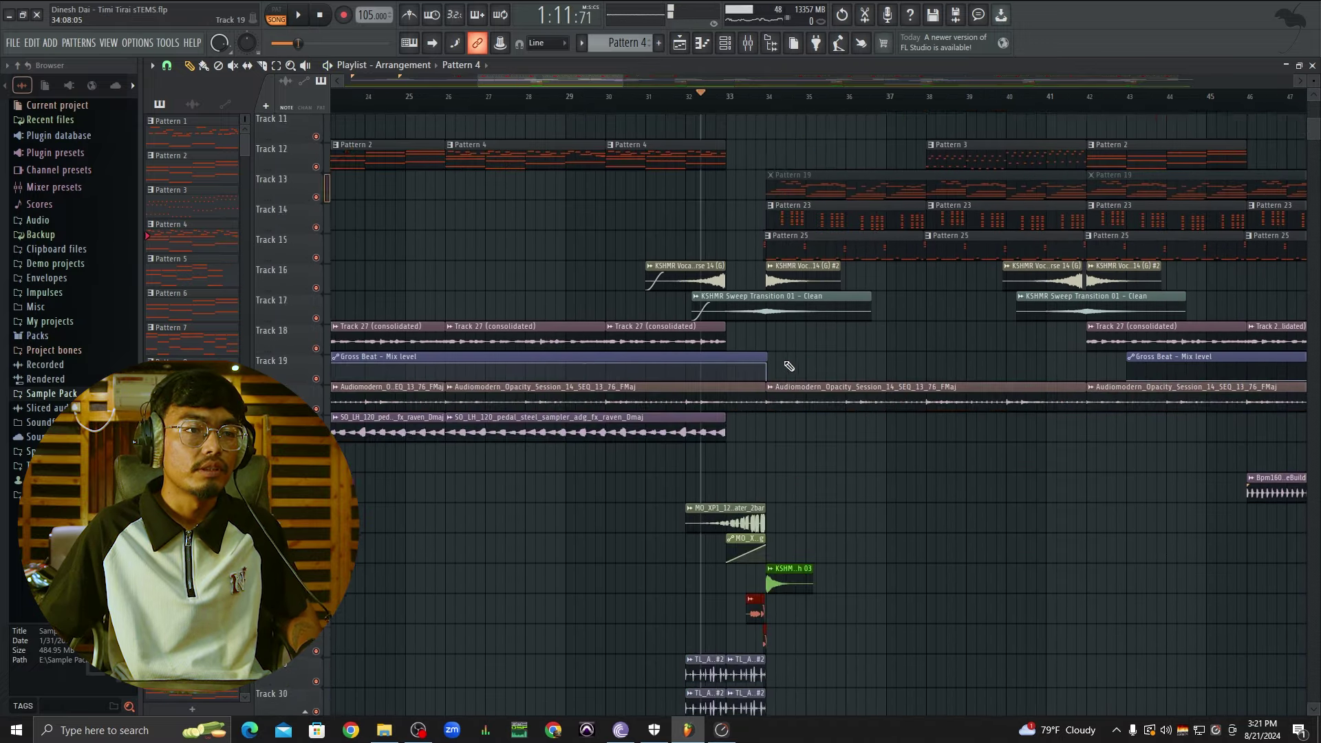
pyautogui.scroll(3, 732, 348)
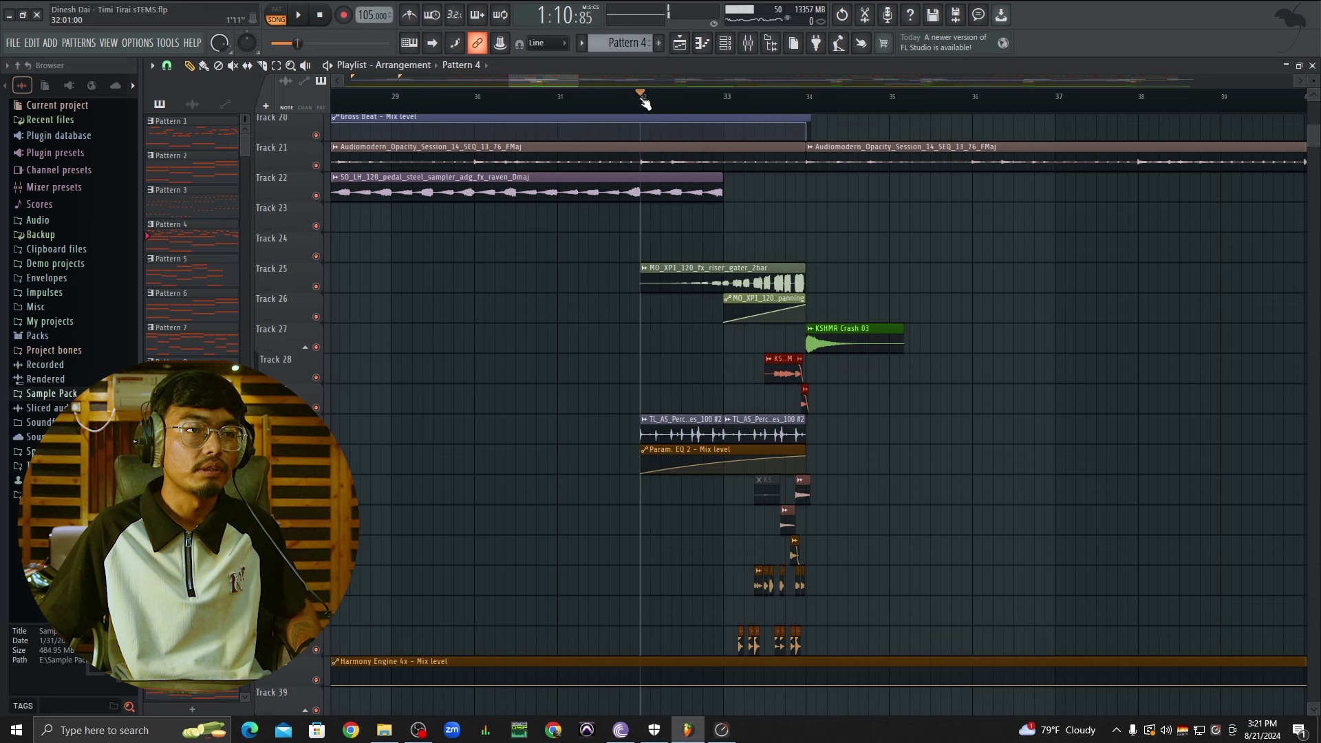
pyautogui.keyDown('ctrl'); pyautogui.scroll(2, 736, 377); pyautogui.keyUp('ctrl')
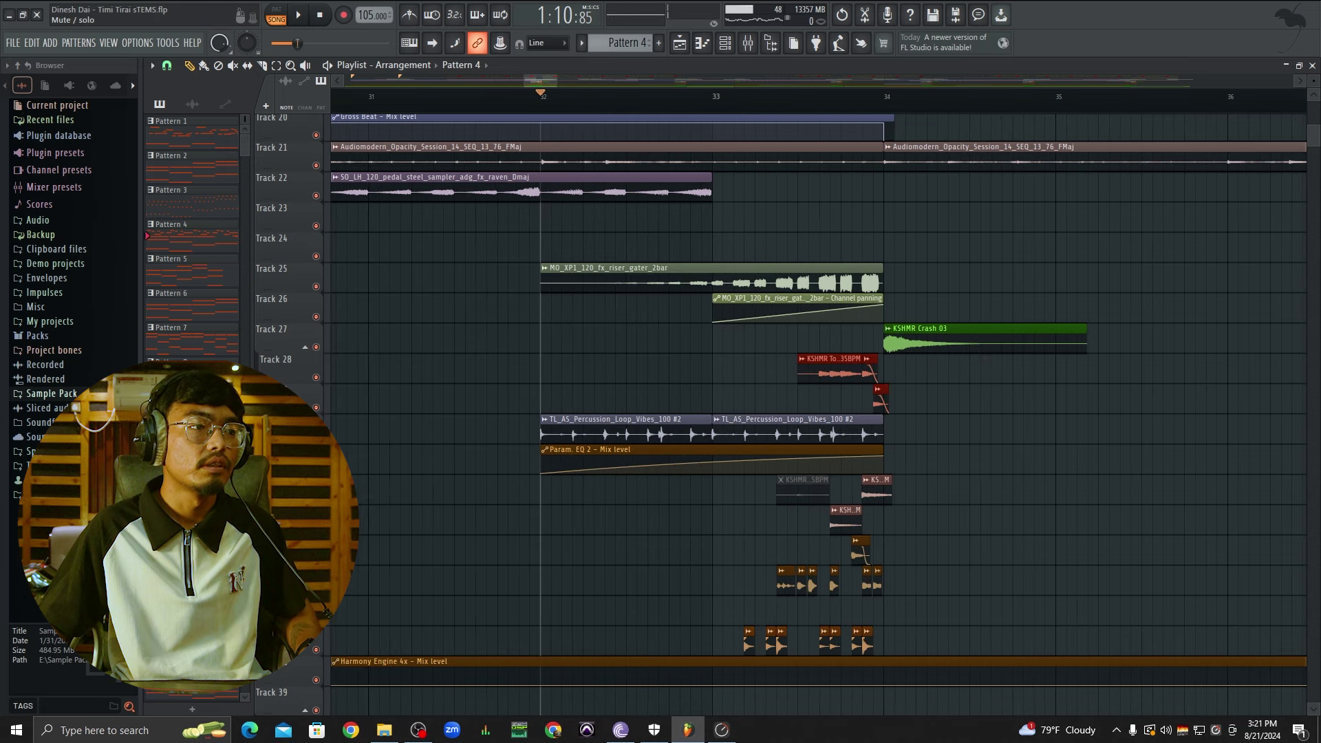
# Step: Solo the percussion loop and drum fill tracks from Track 30 on, and unmute Tracks 26, 27 and 28
pyautogui.rightClick(315, 438)
pyautogui.click(316, 468)
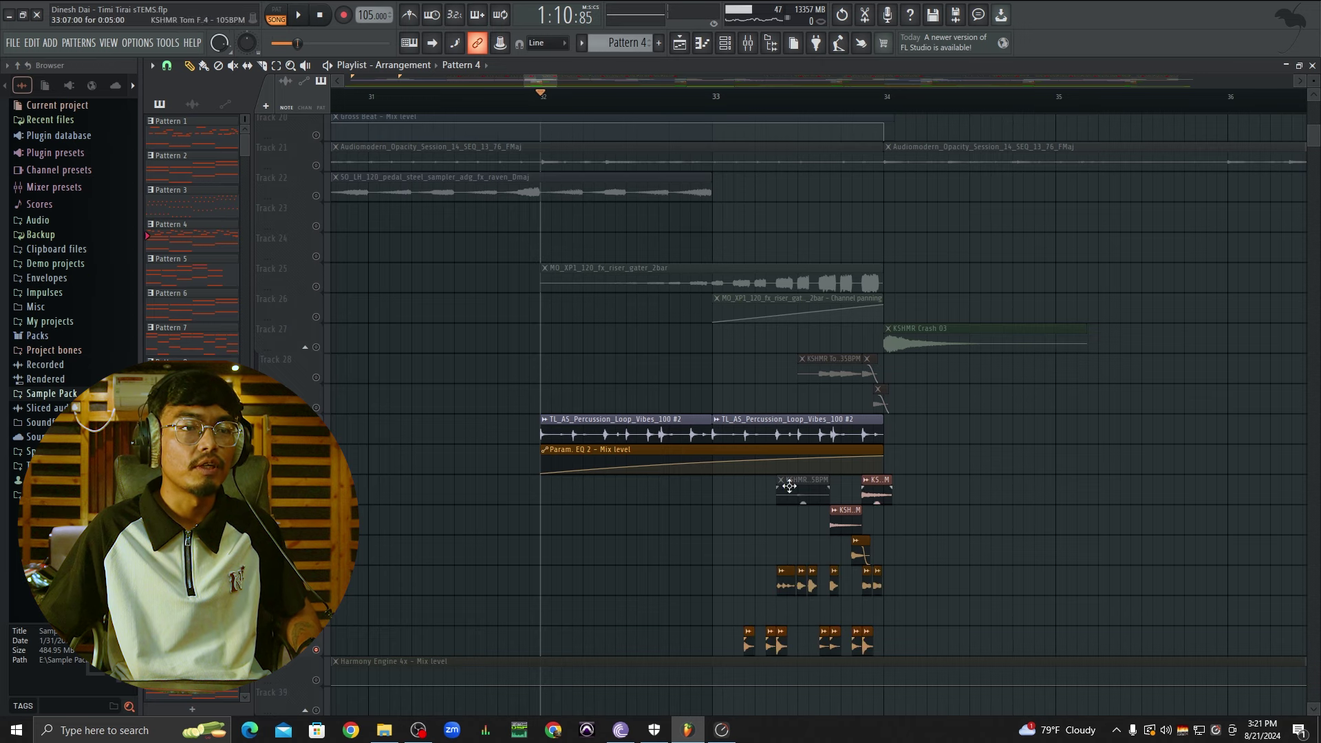
pyautogui.click(316, 316)
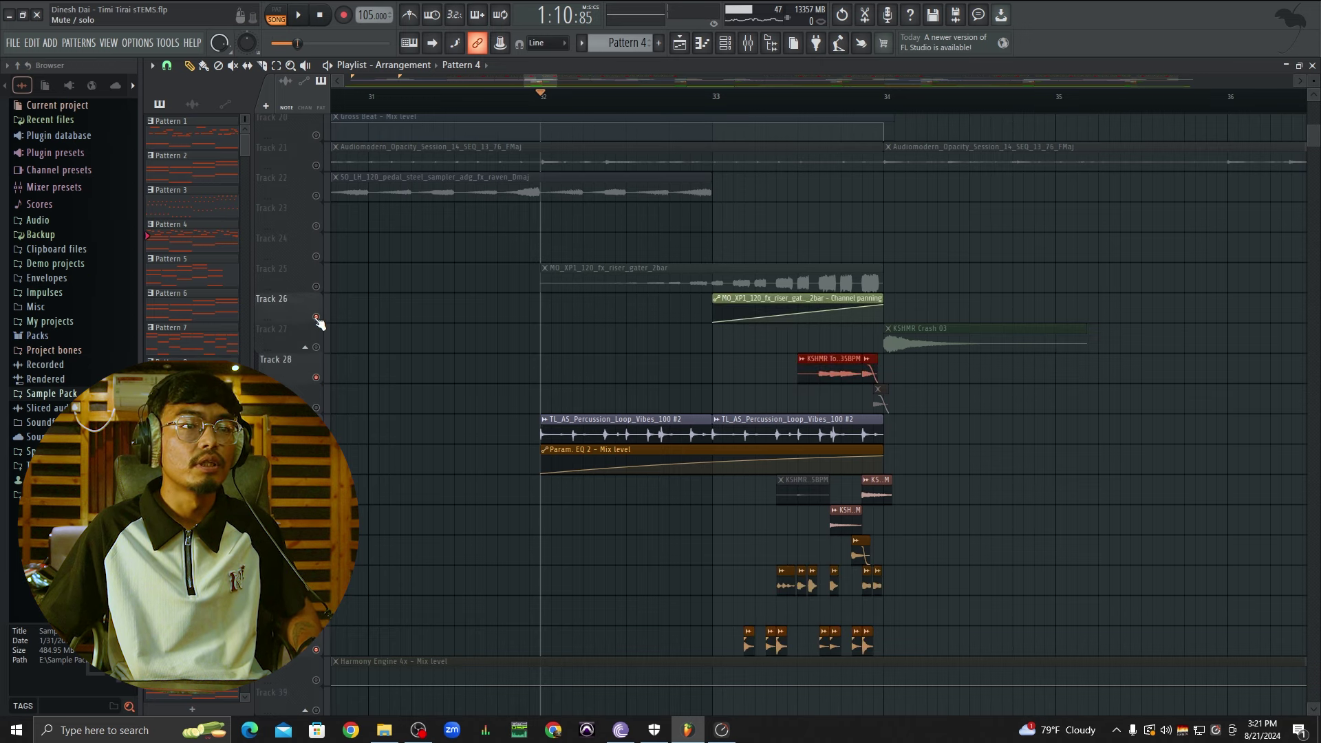
pyautogui.click(316, 346)
pyautogui.scroll(-1, 427, 413)
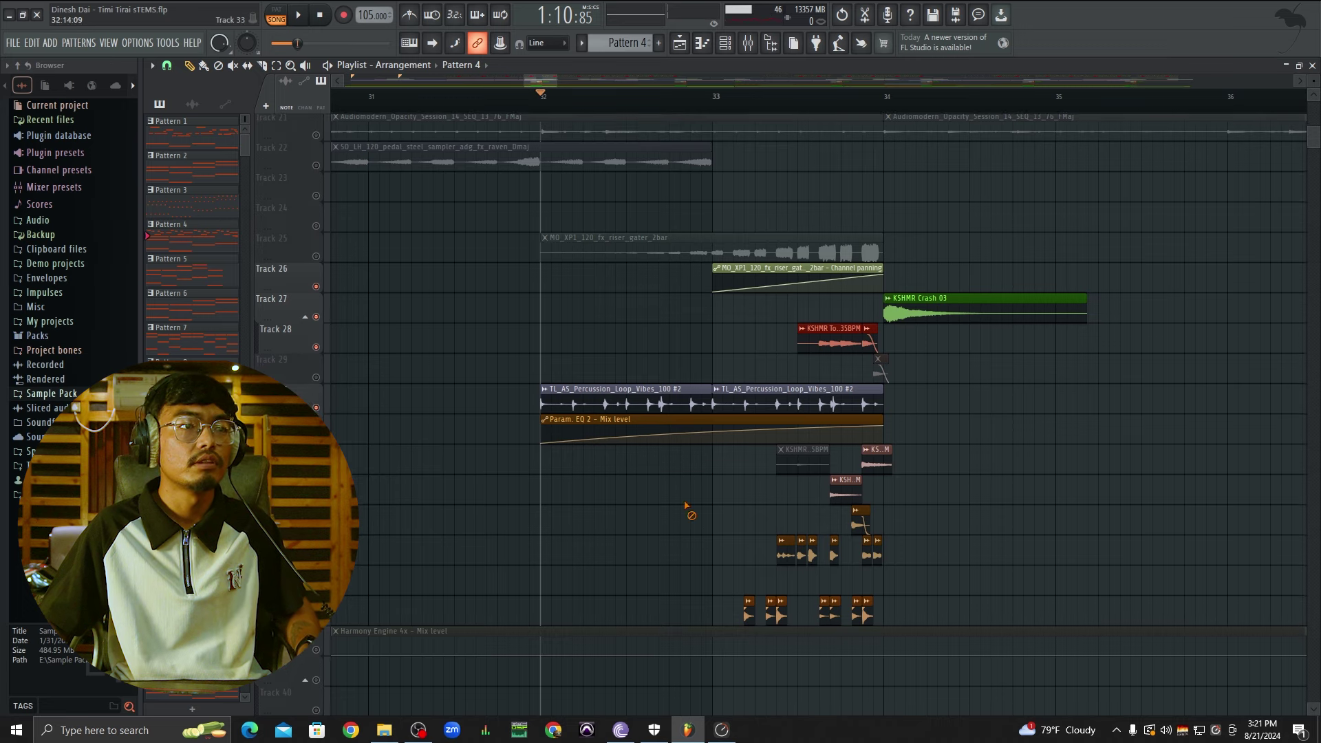
# Step: Play the isolated transition from bar 32, with the riser on Track 25 unmuted as well
pyautogui.press('space')
pyautogui.click(316, 256)
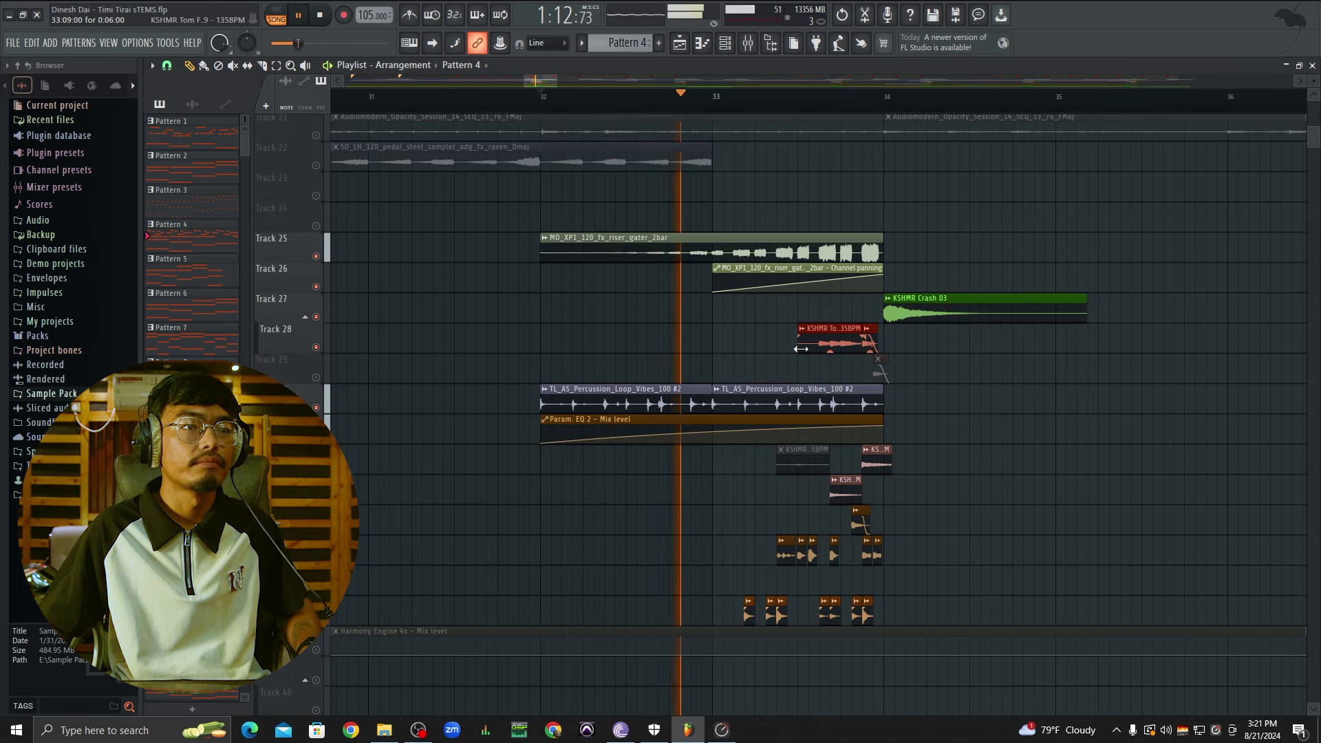
pyautogui.scroll(-4, 799, 348)
pyautogui.keyDown('ctrl'); pyautogui.scroll(-3, 798, 344); pyautogui.keyUp('ctrl')
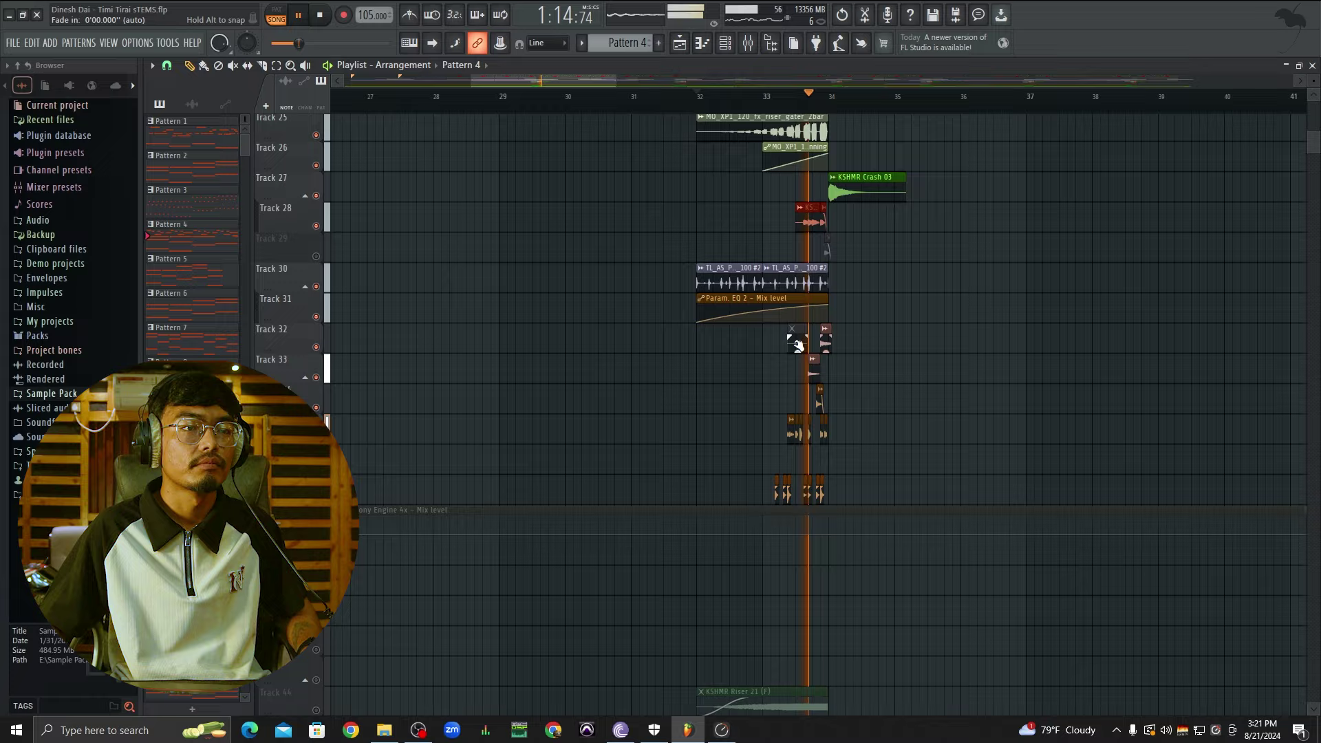
pyautogui.keyDown('ctrl'); pyautogui.scroll(4, 830, 368); pyautogui.keyUp('ctrl')
pyautogui.press('space')
pyautogui.moveTo(843, 326); pyautogui.dragTo(417, 481)
pyautogui.keyDown('ctrl'); pyautogui.scroll(-3, 812, 427); pyautogui.keyUp('ctrl')
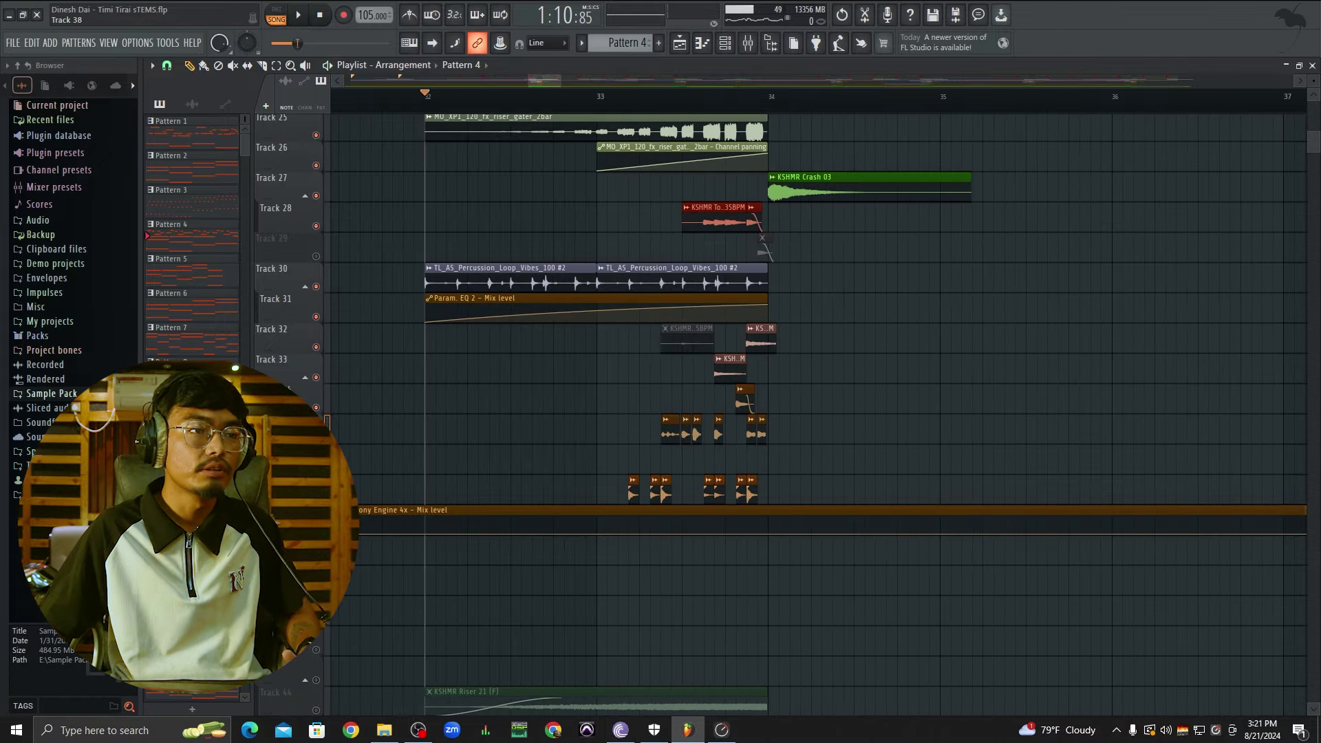
# Step: End the solo of the transition tracks, and play the transition from bar 32 with all layers
pyautogui.scroll(5, 451, 342)
pyautogui.rightClick(316, 348)
pyautogui.rightClick(316, 349)
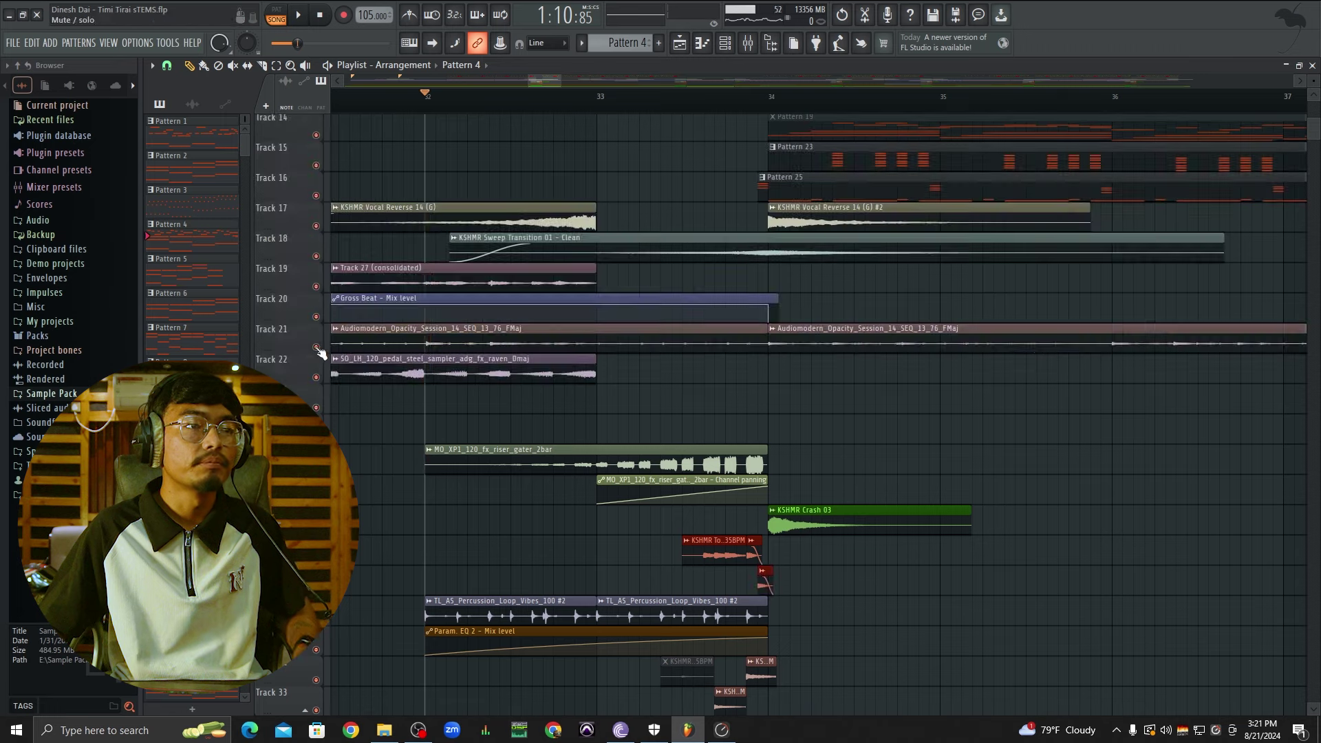
pyautogui.press('space')
pyautogui.keyDown('ctrl'); pyautogui.scroll(-3, 664, 249); pyautogui.keyUp('ctrl')
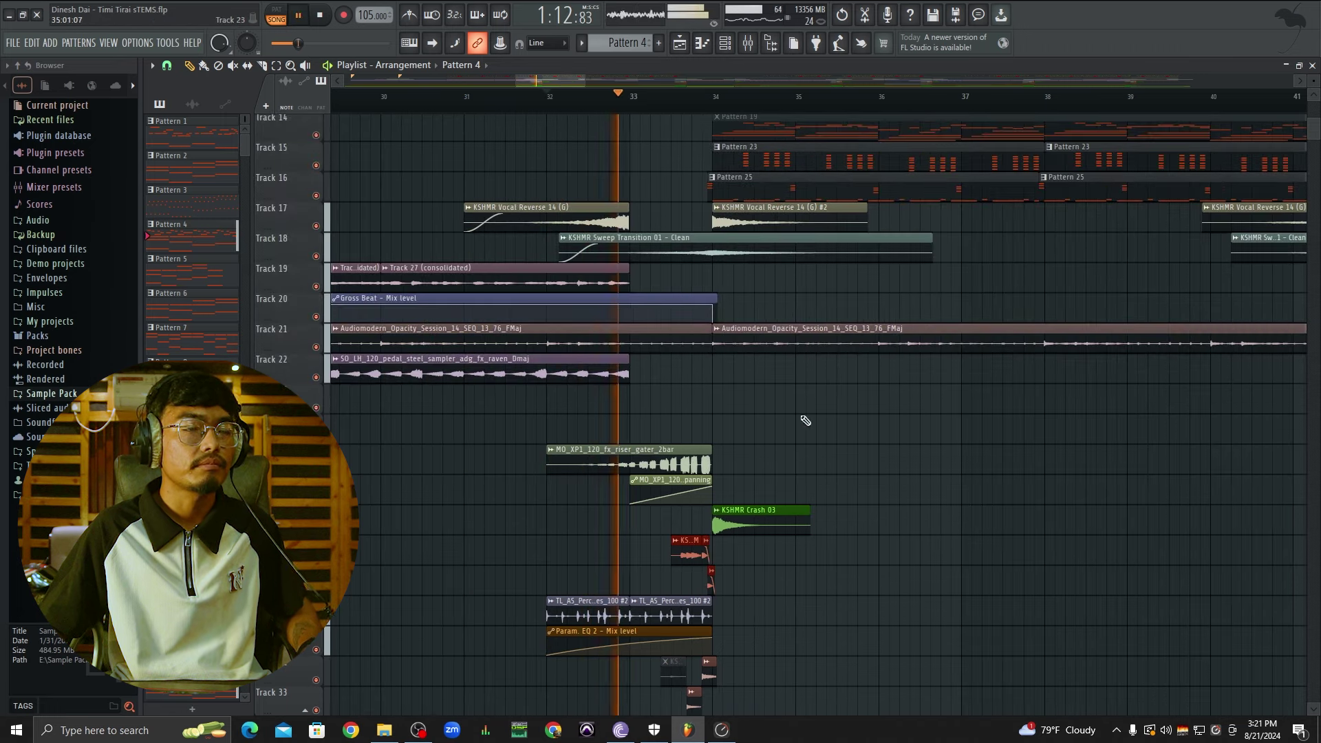
pyautogui.keyDown('ctrl'); pyautogui.scroll(-3, 857, 421); pyautogui.keyUp('ctrl')
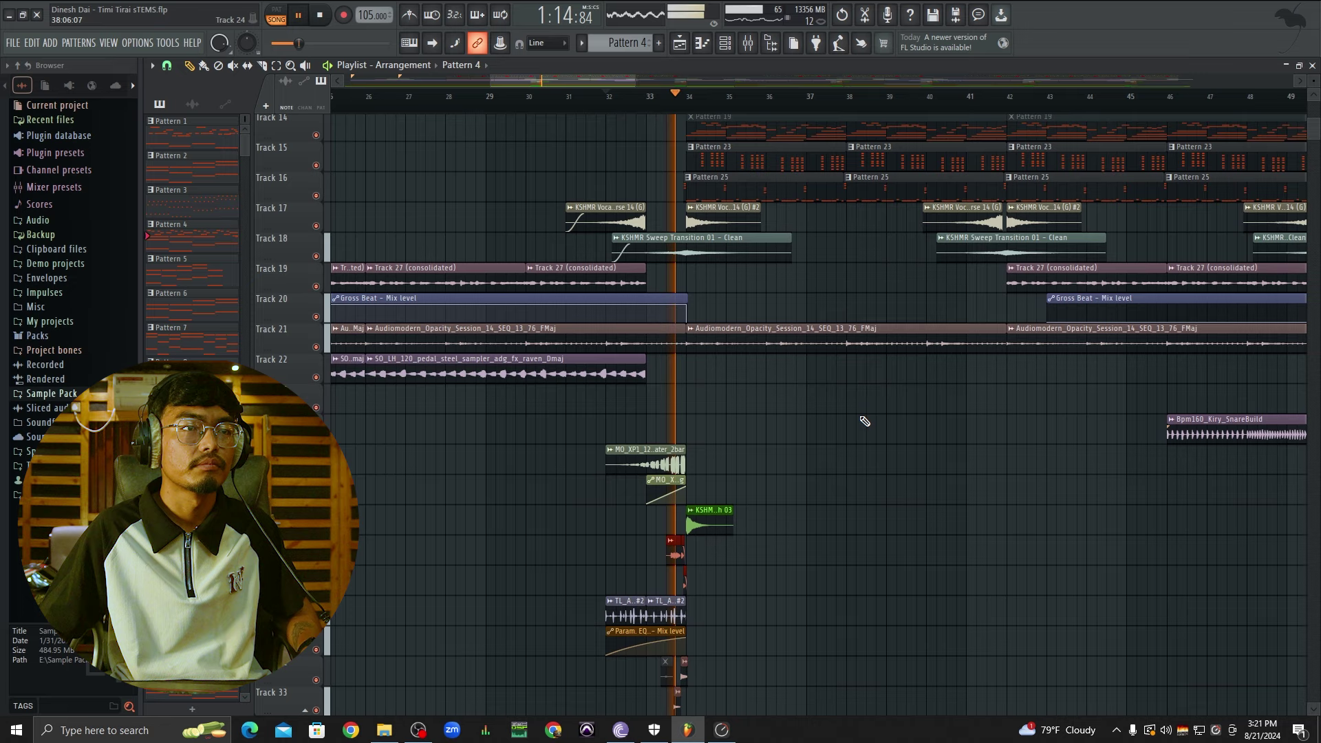
pyautogui.scroll(2, 860, 406)
pyautogui.press('space')
# Step: Set a time selection over chorus bars 34 to 41, and go to its start
pyautogui.scroll(4, 999, 359)
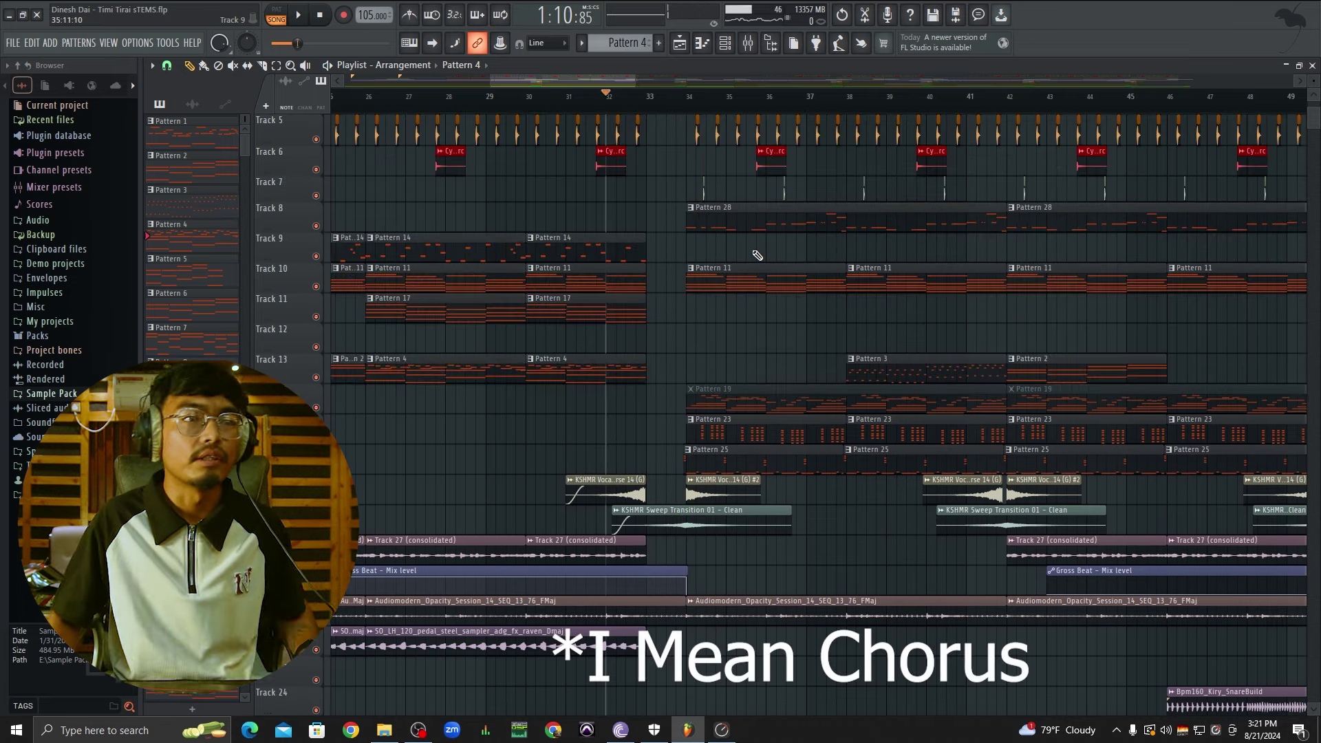
pyautogui.scroll(3, 757, 255)
pyautogui.scroll(3, 729, 296)
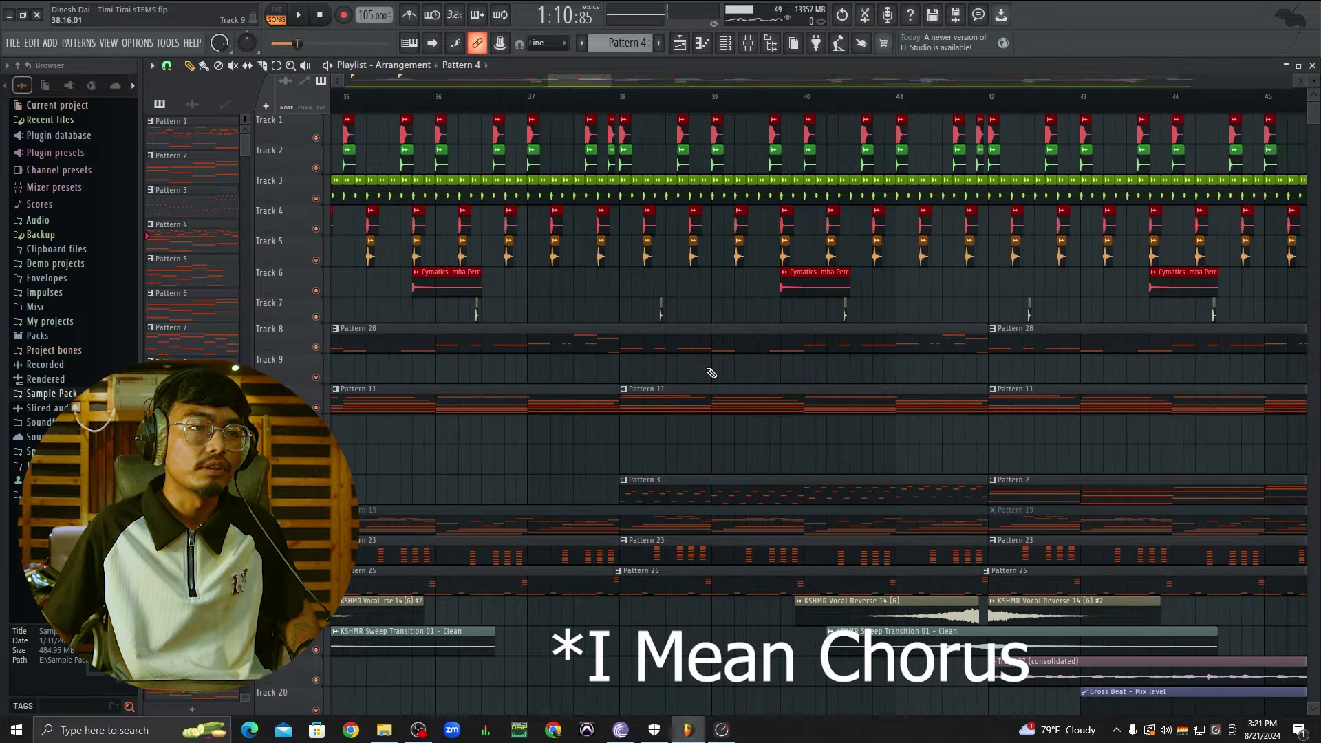
pyautogui.scroll(-2, 712, 373)
pyautogui.moveTo(544, 103); pyautogui.dragTo(896, 163)
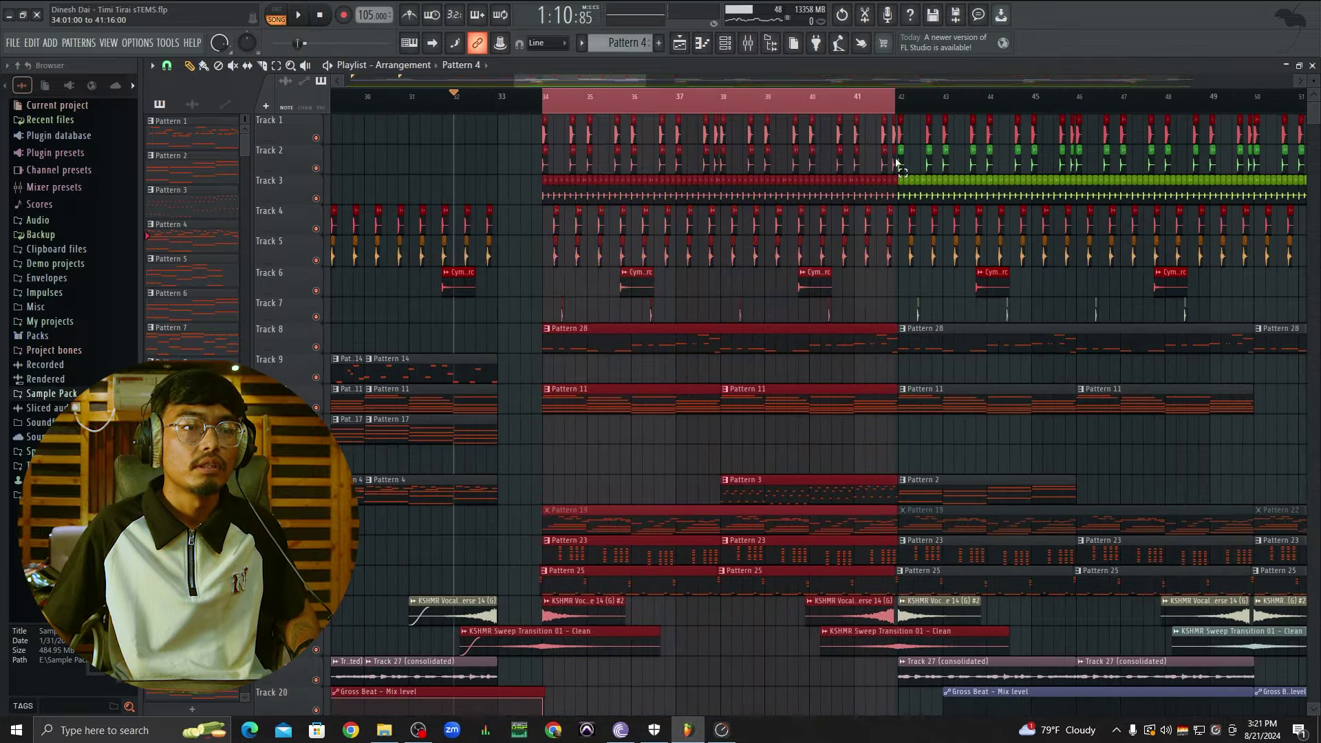
pyautogui.scroll(6, 908, 160)
pyautogui.scroll(-4, 723, 135)
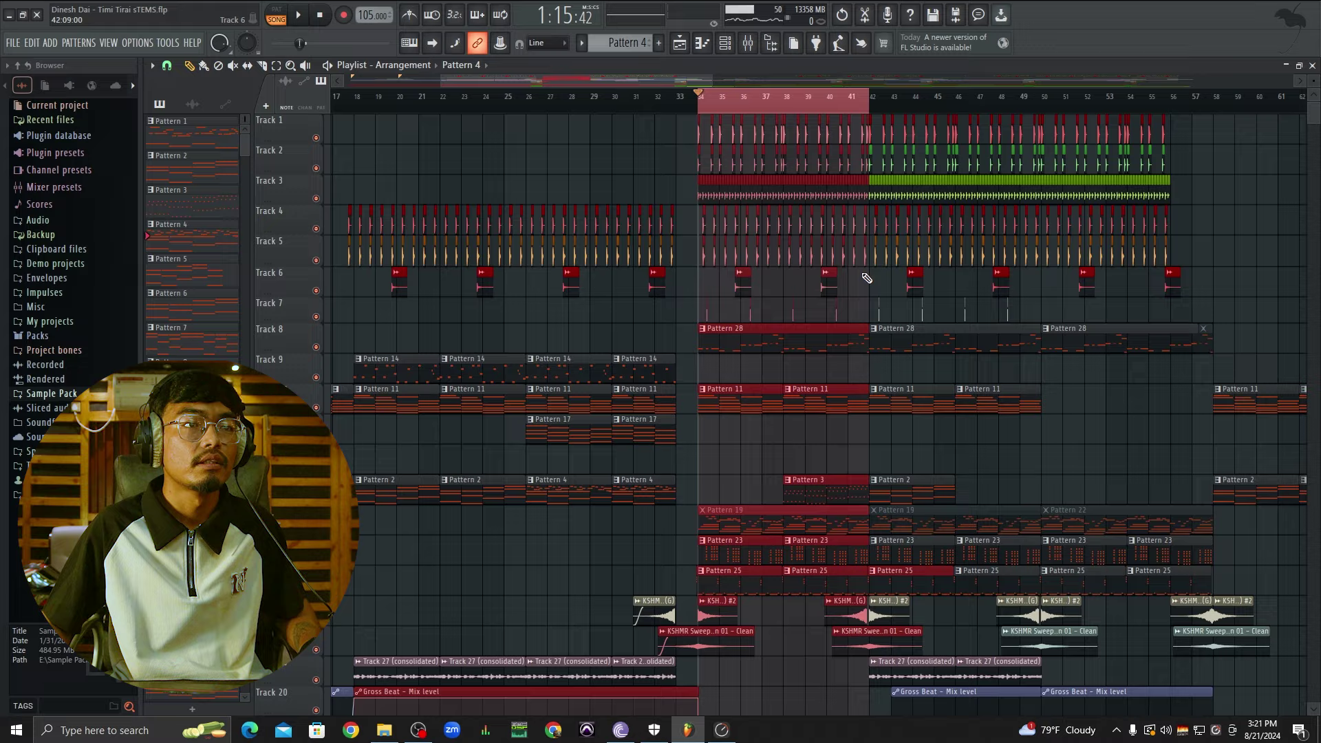
pyautogui.scroll(3, 563, 133)
pyautogui.scroll(2, 489, 135)
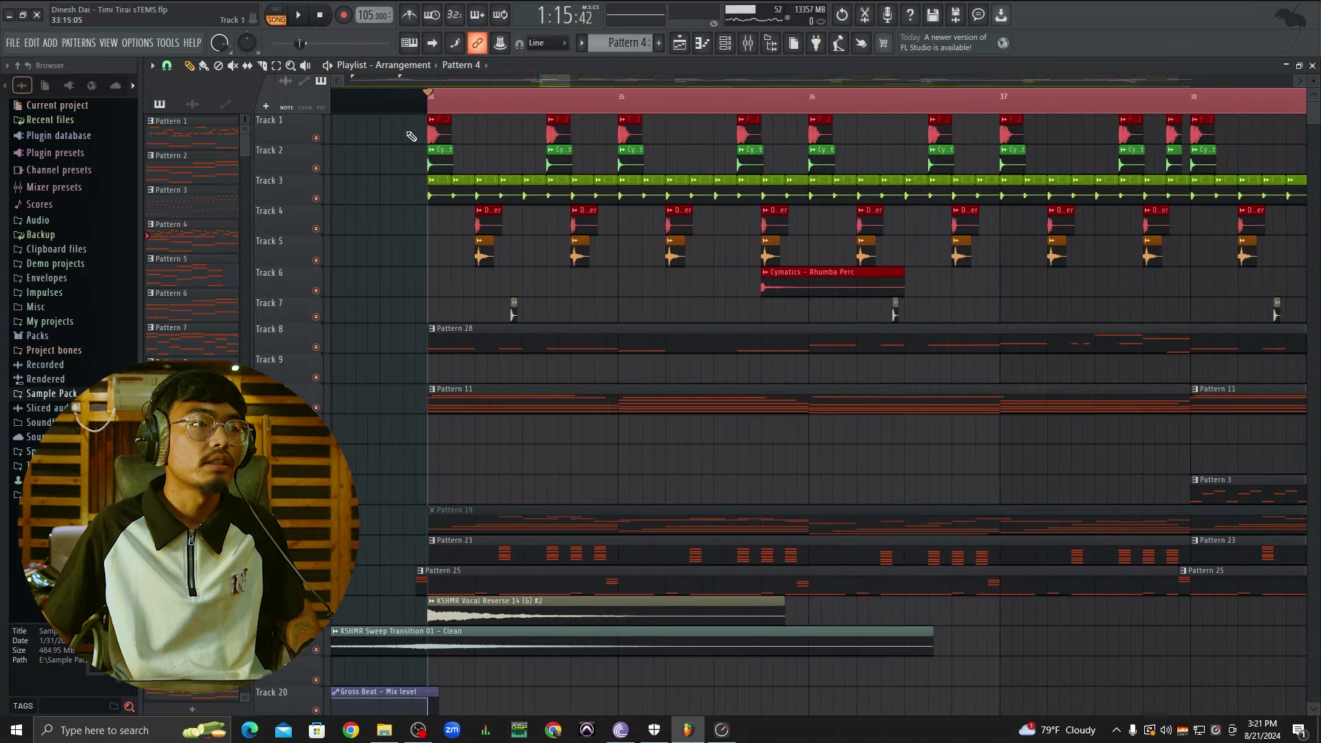
# Step: Solo Track 1, and play it alone from bar 34
pyautogui.rightClick(317, 139)
pyautogui.press('space')
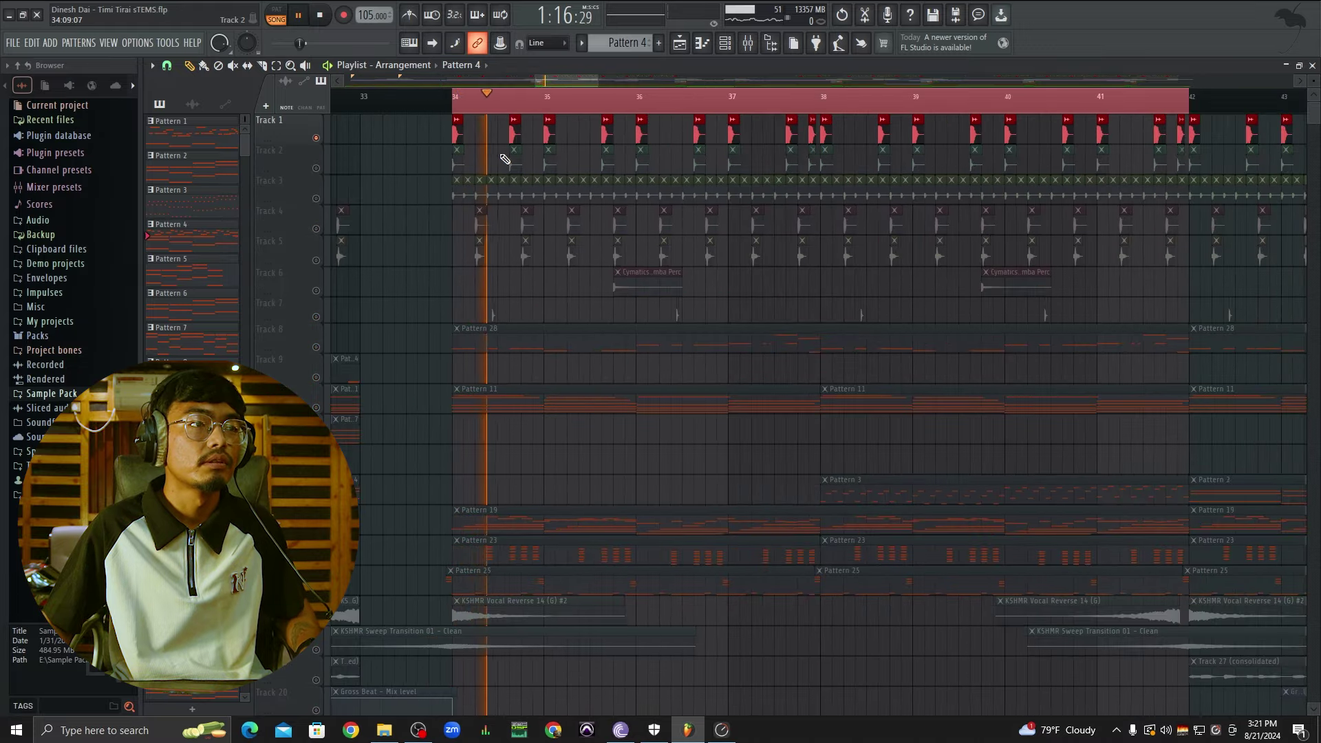
pyautogui.press('space')
# Step: Unmute Tracks 2 and 3, playing the chorus drums from bar 34 as they are added
pyautogui.click(316, 168)
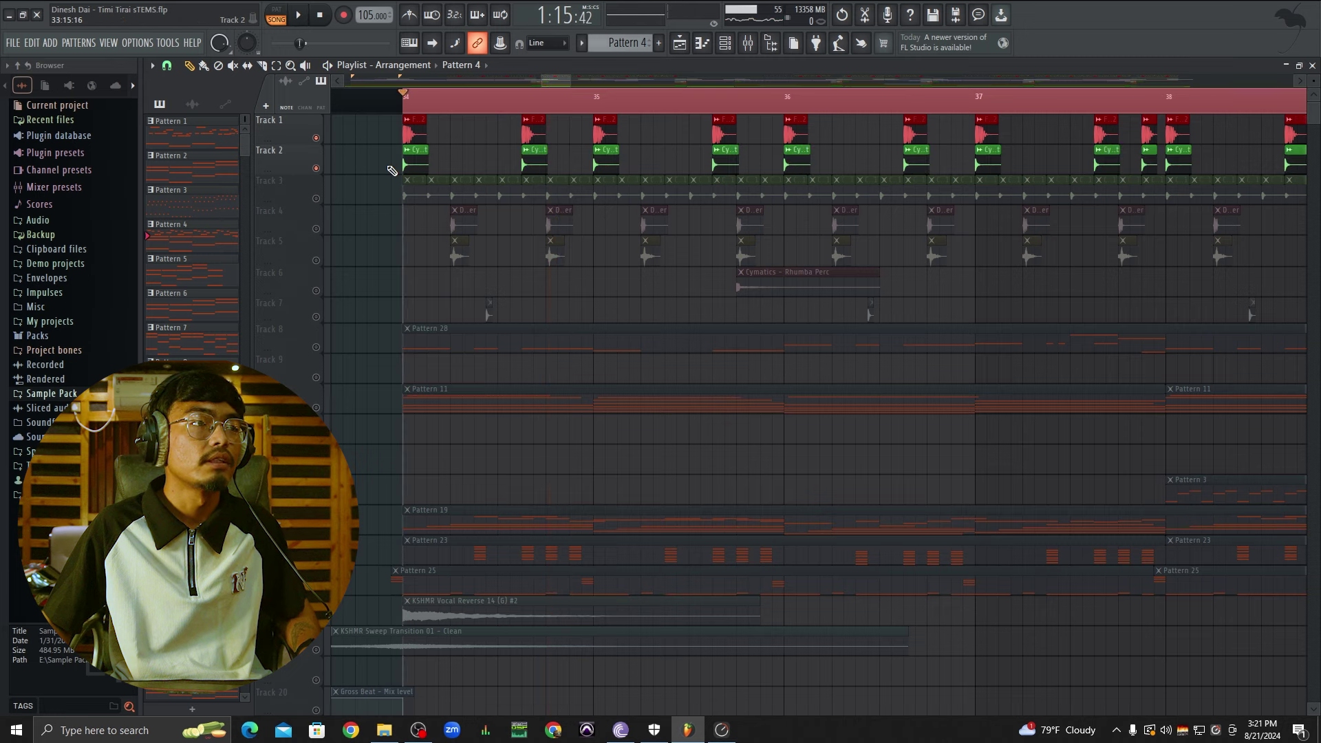
pyautogui.press('space')
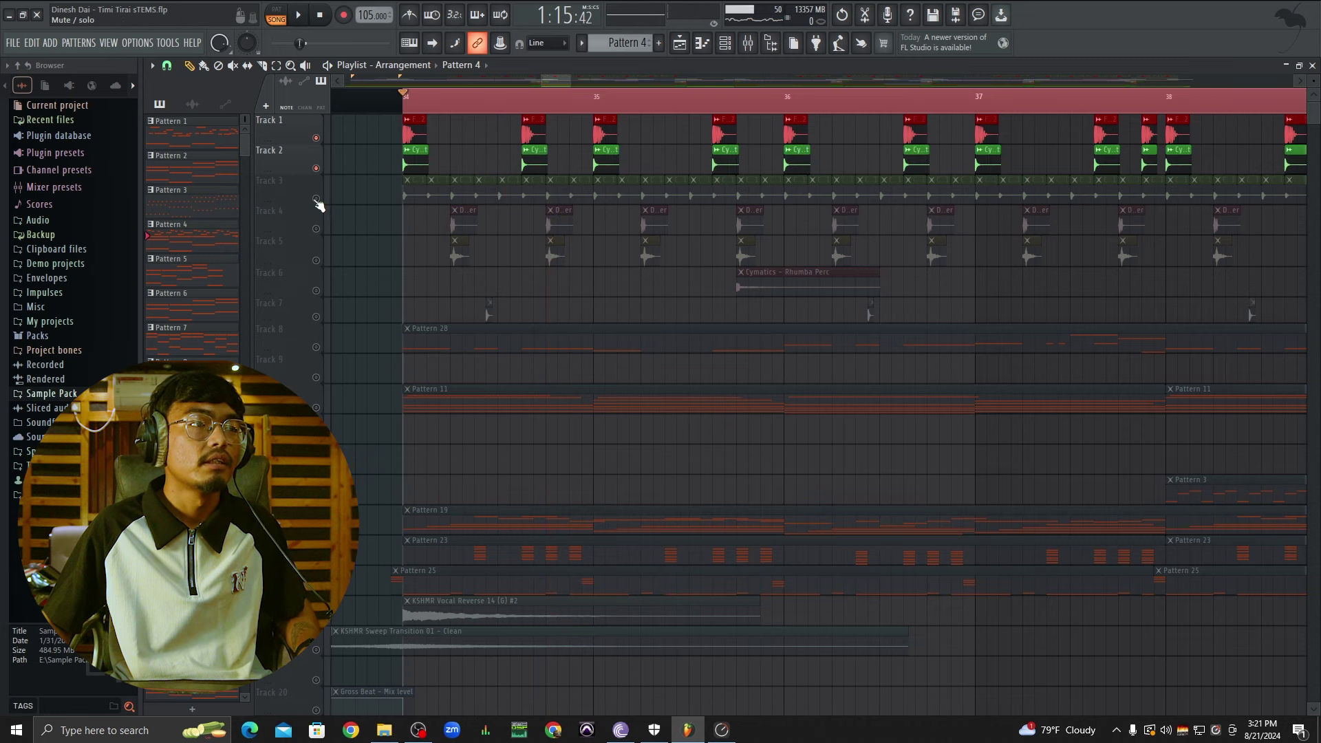
pyautogui.click(316, 199)
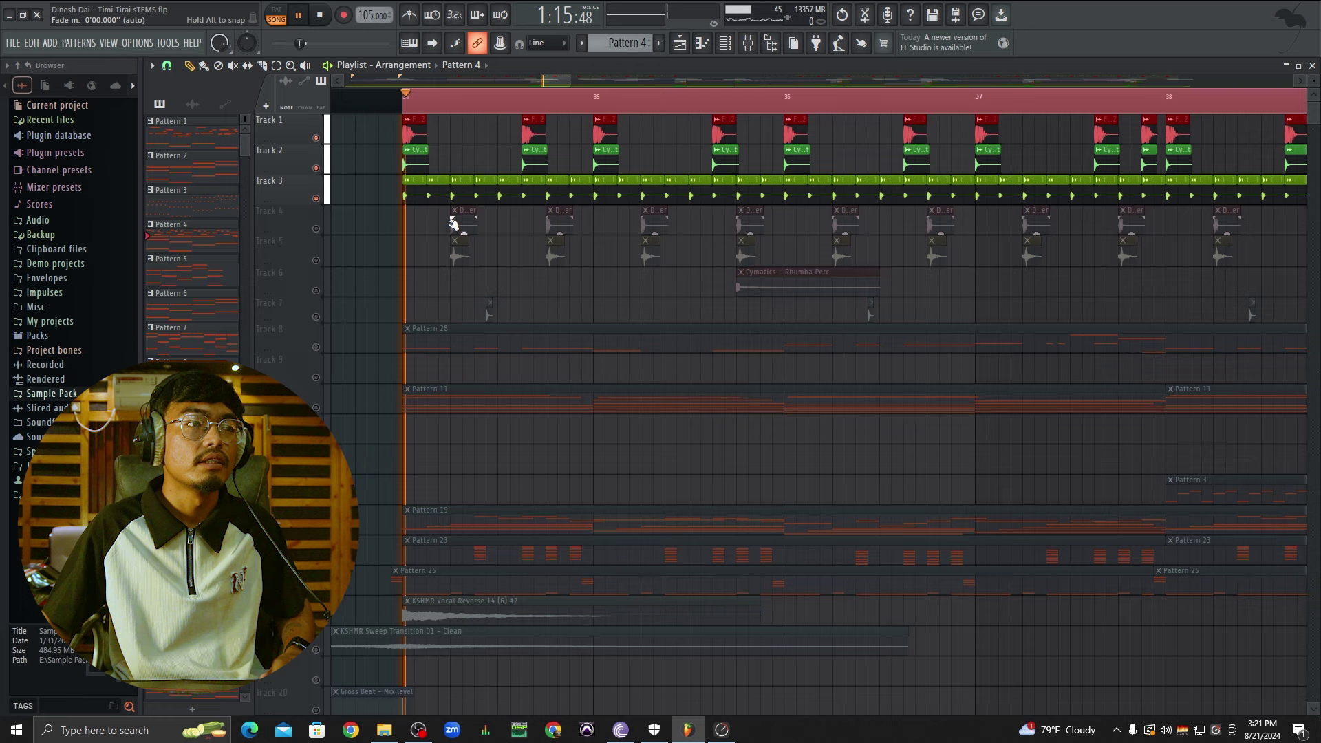
pyautogui.scroll(-3, 451, 223)
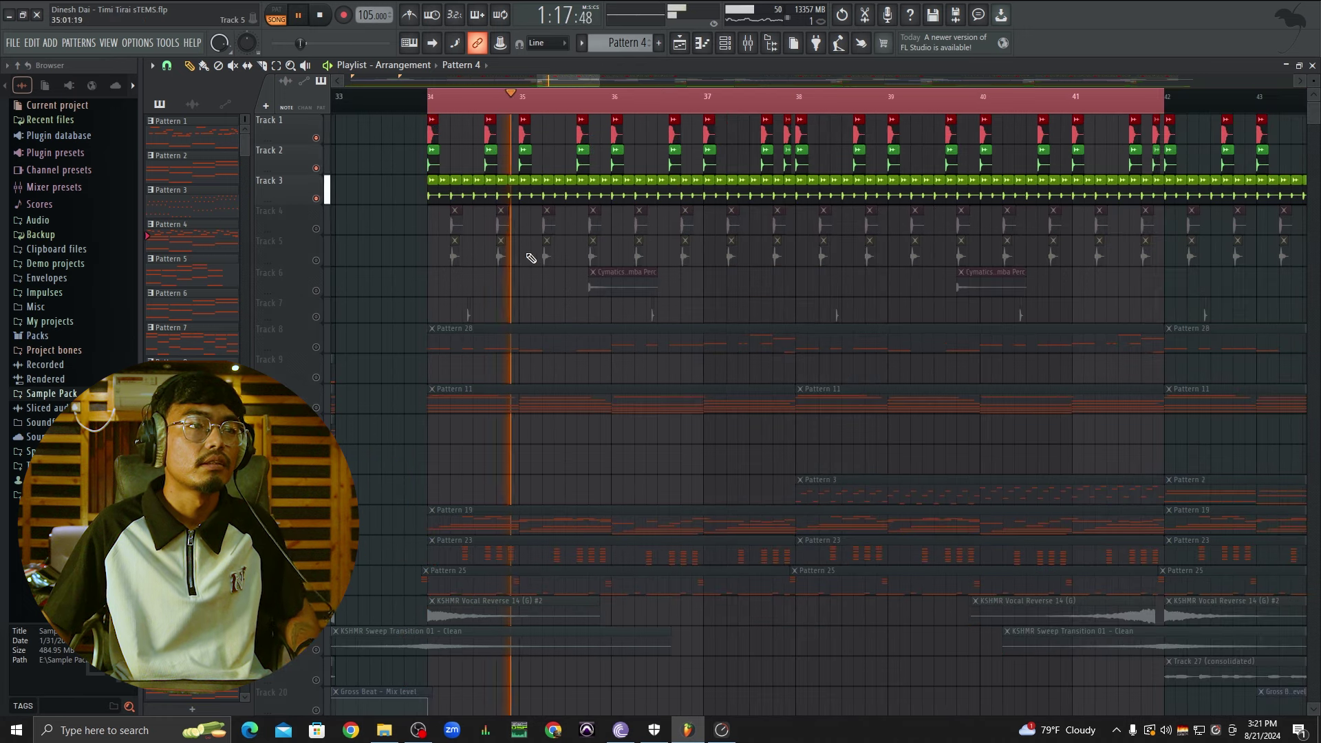
pyautogui.press('space')
# Step: Unmute Tracks 4, 5, 6 and 7, and play the full chorus drum and percussion section
pyautogui.click(316, 230)
pyautogui.click(316, 260)
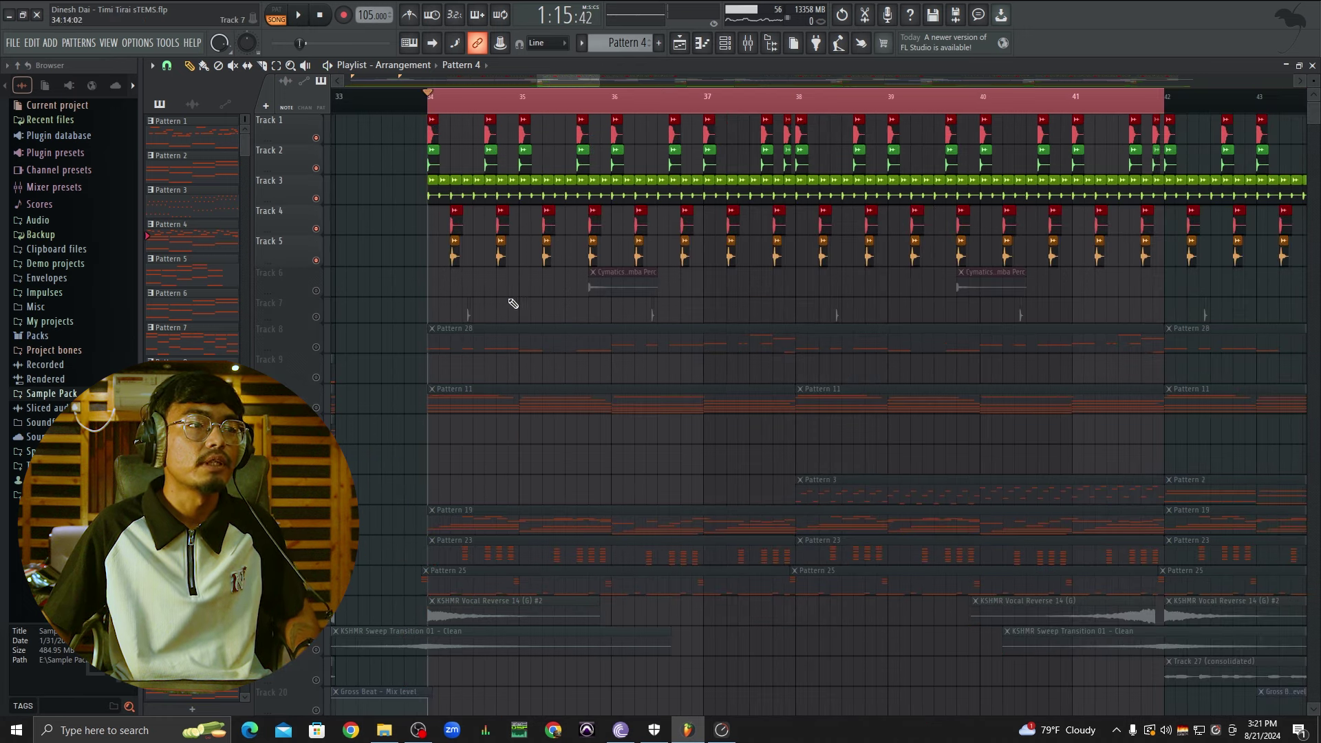
pyautogui.click(316, 317)
pyautogui.click(316, 290)
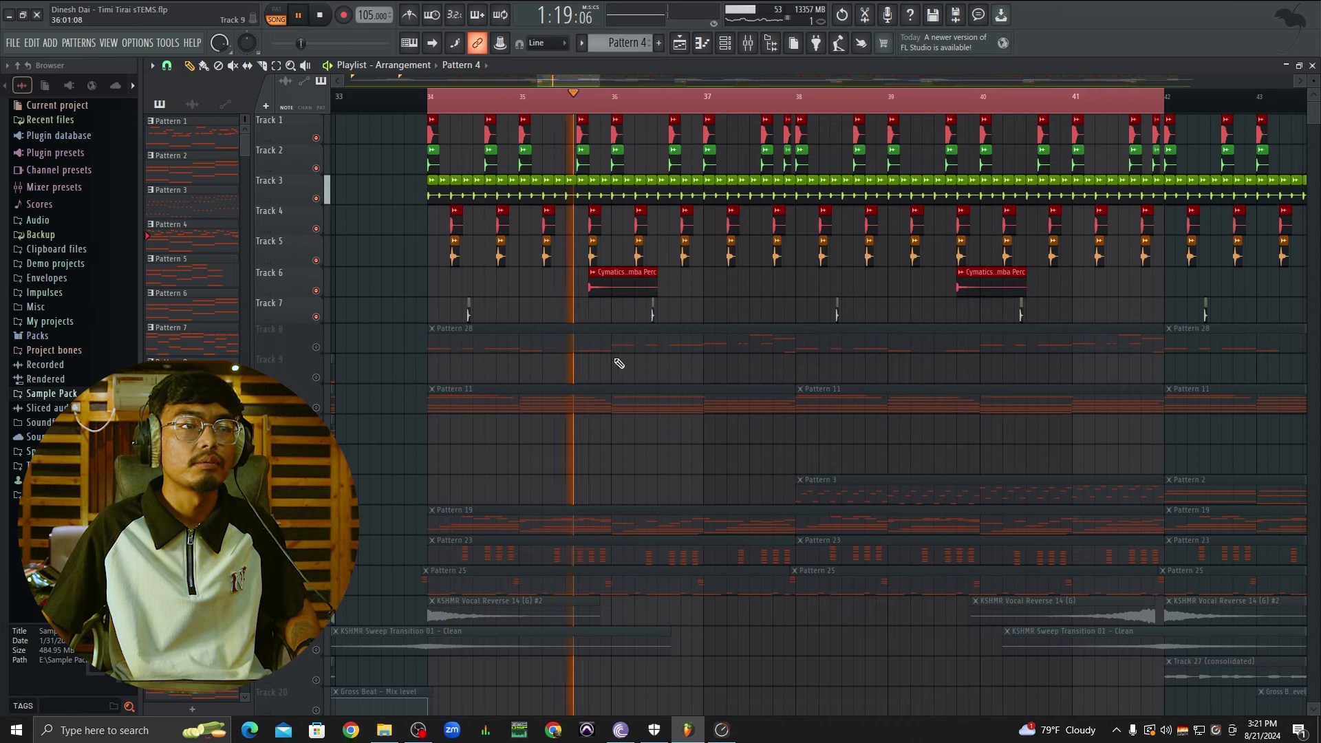
pyautogui.scroll(-1, 678, 320)
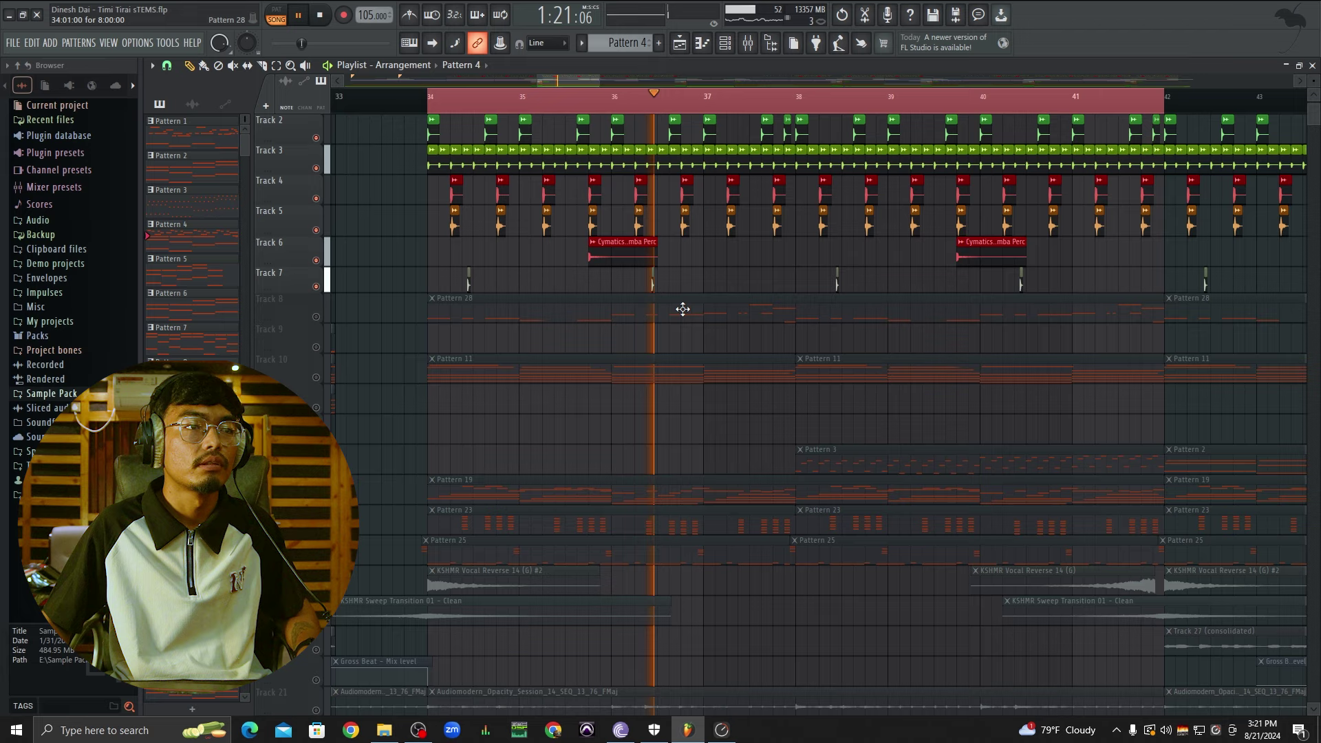
# Step: Unmute Track 8, and play its Pattern 28 together with the chorus drums from bar 34
pyautogui.click(316, 317)
pyautogui.press('space')
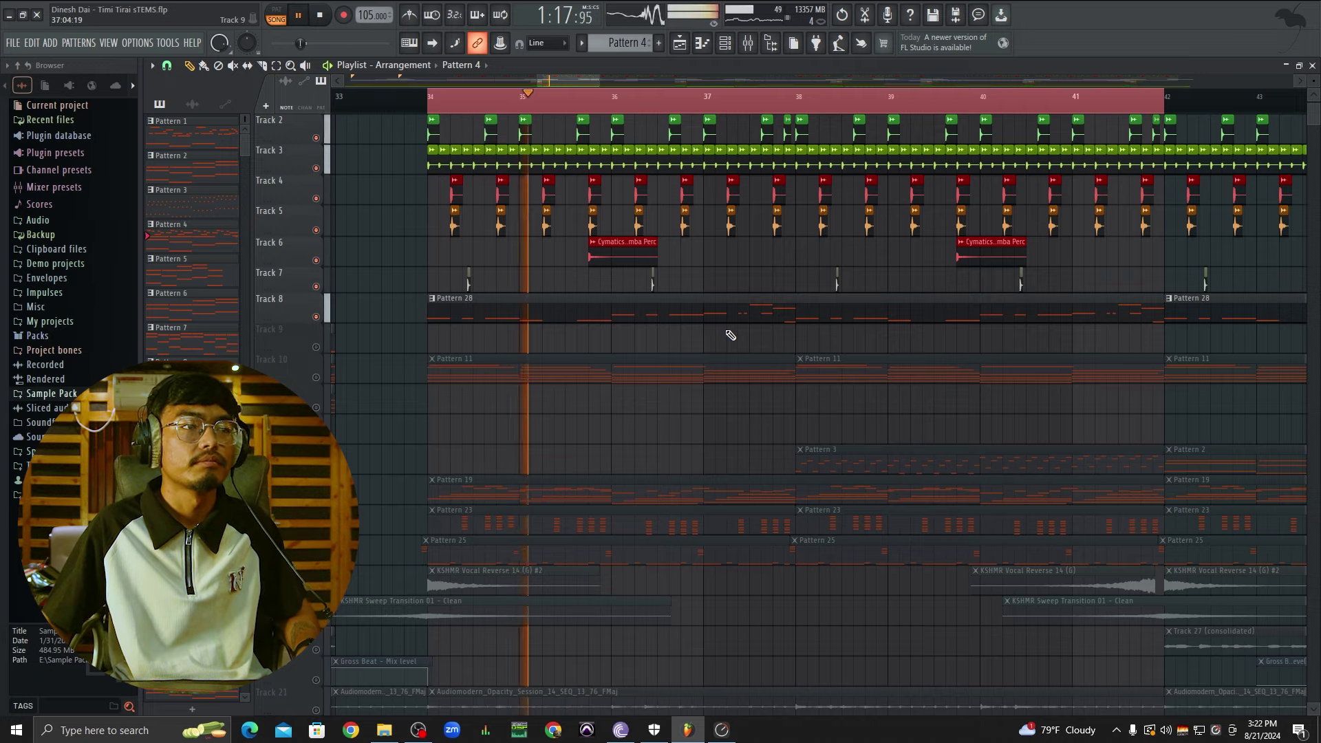
pyautogui.scroll(-3, 726, 333)
pyautogui.scroll(3, 743, 335)
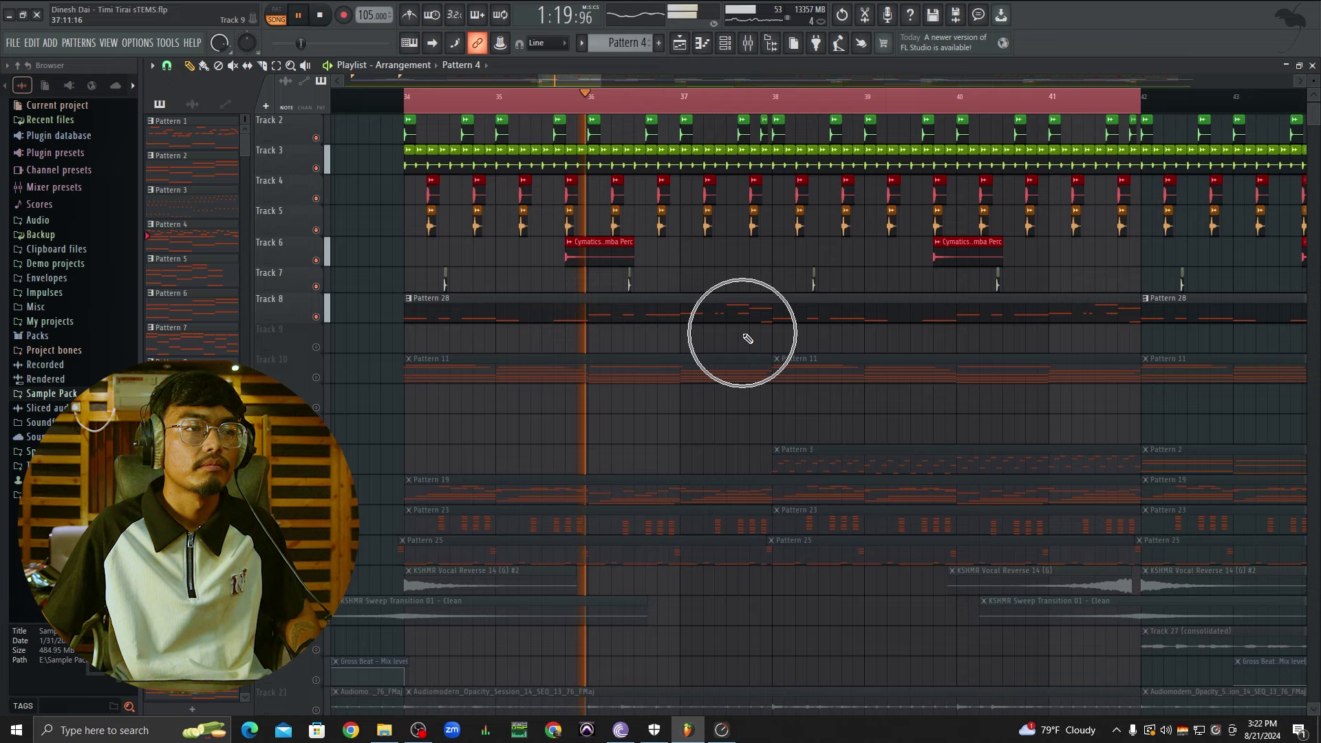
pyautogui.scroll(2, 731, 342)
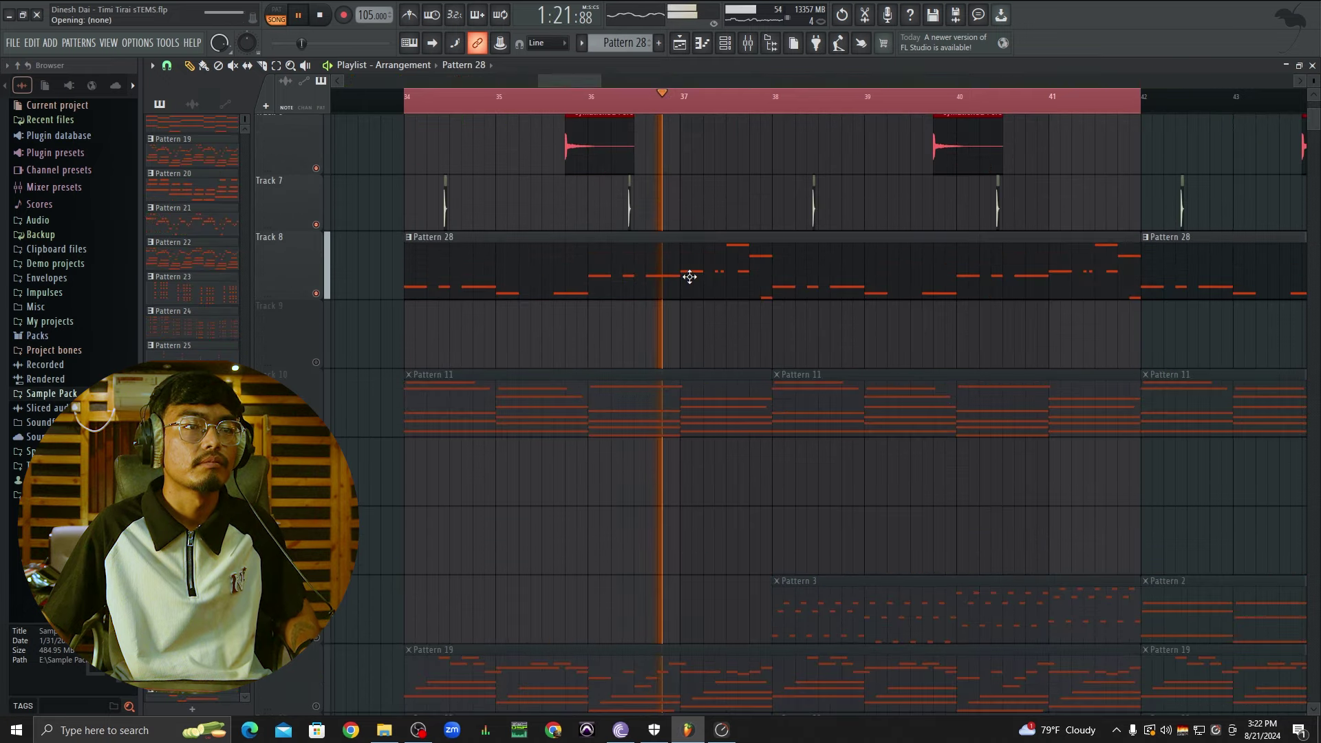
# Step: Examine Pattern 28's notes in the piano roll during playback, return to the playlist and stop playback
pyautogui.doubleClick(689, 277)
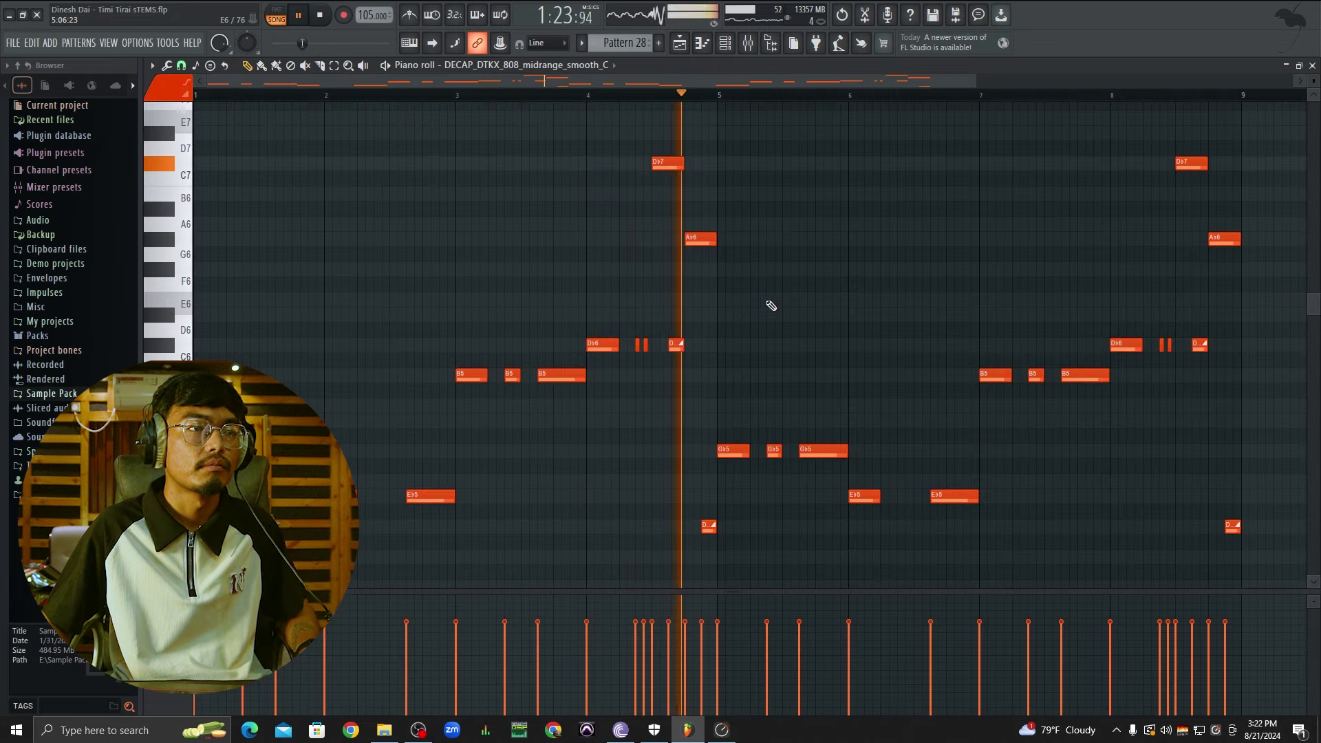
pyautogui.scroll(-2, 790, 298)
pyautogui.click(1312, 65)
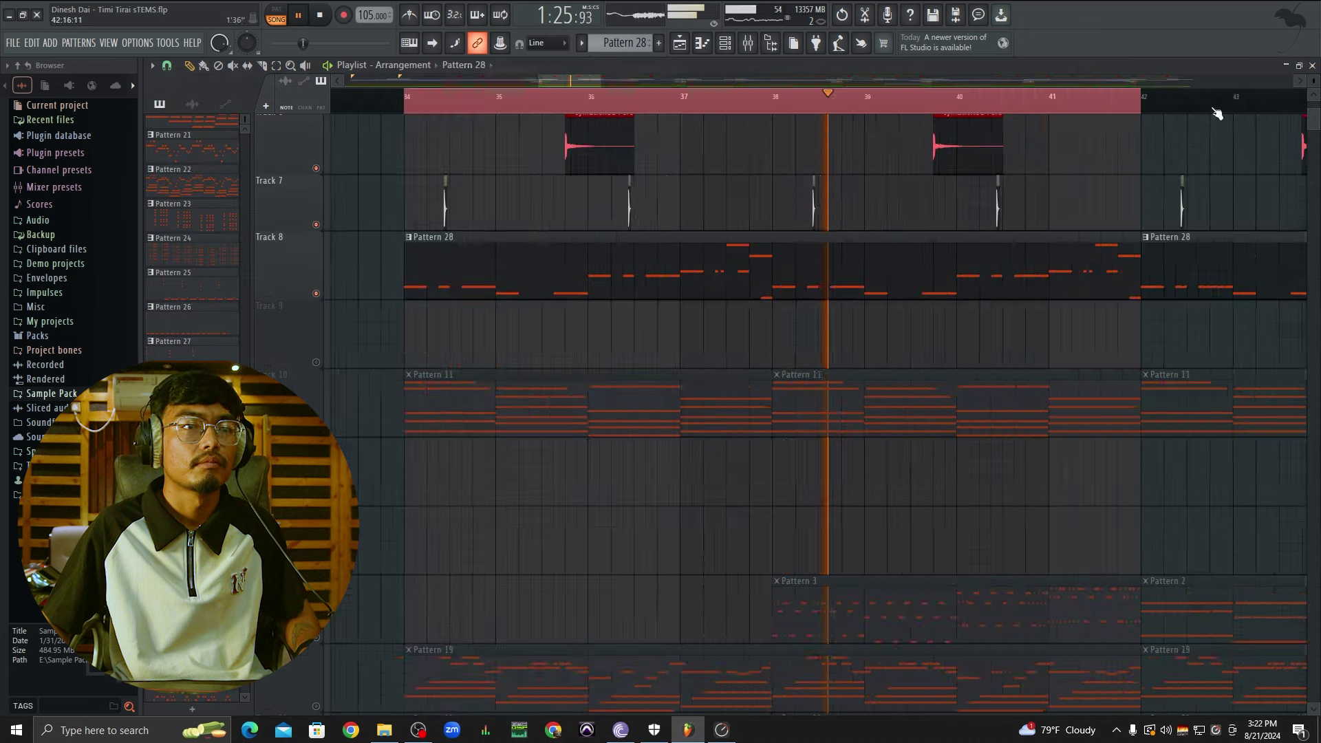
pyautogui.scroll(-5, 925, 288)
pyautogui.scroll(-2, 965, 343)
pyautogui.press('space')
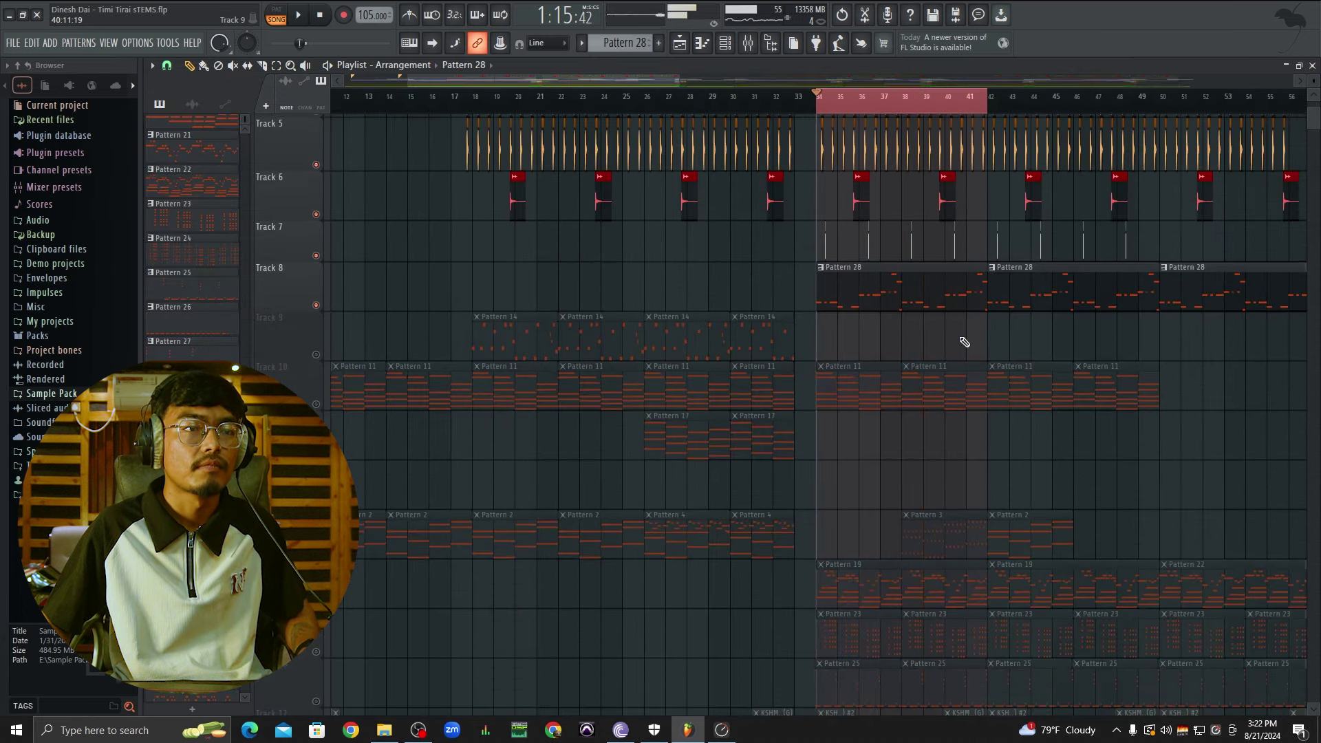
# Step: Unmute Track 10, and play its Pattern 11 chords with the chorus drums and bass from bar 34
pyautogui.scroll(2, 964, 342)
pyautogui.click(314, 403)
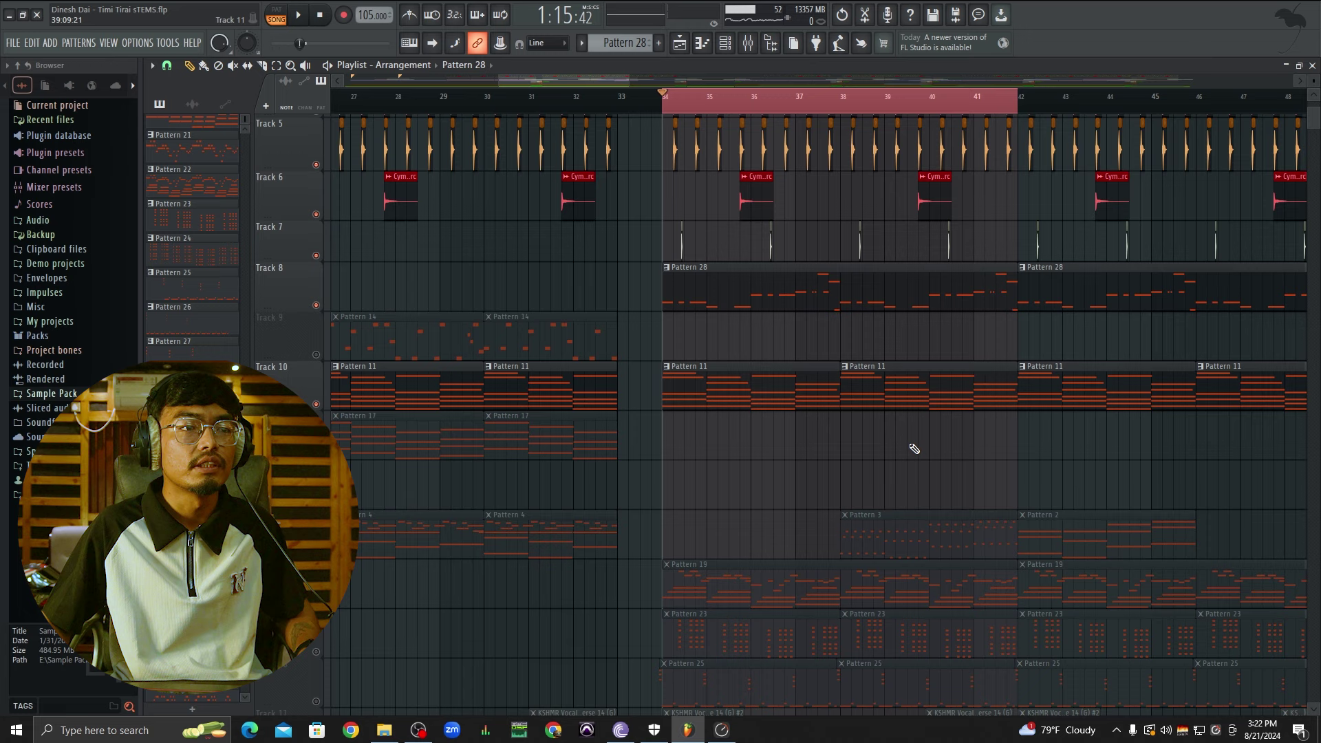
pyautogui.press('space')
pyautogui.press('space')
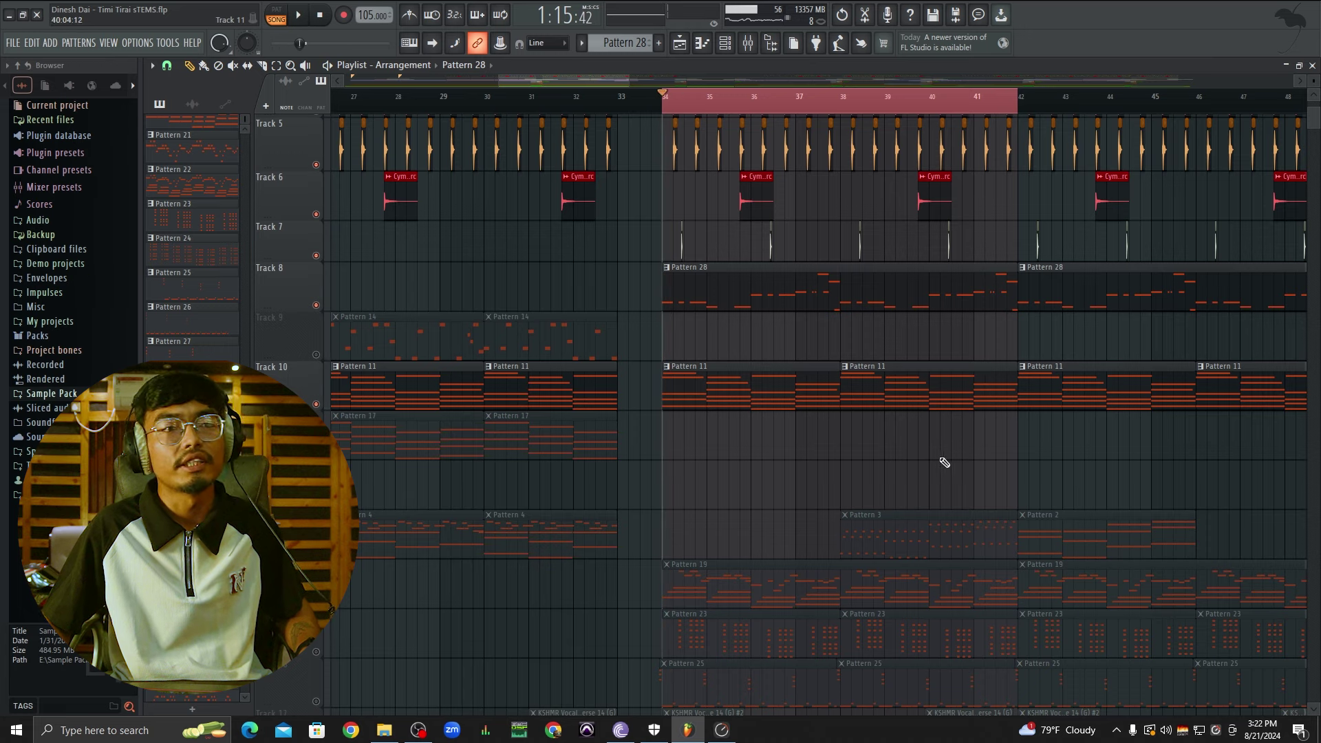
pyautogui.press('space')
# Step: Unmute Tracks 14 and 15, and play the Pattern 23 layer from bar 34 with the Pattern 19 clips muted
pyautogui.scroll(-4, 908, 419)
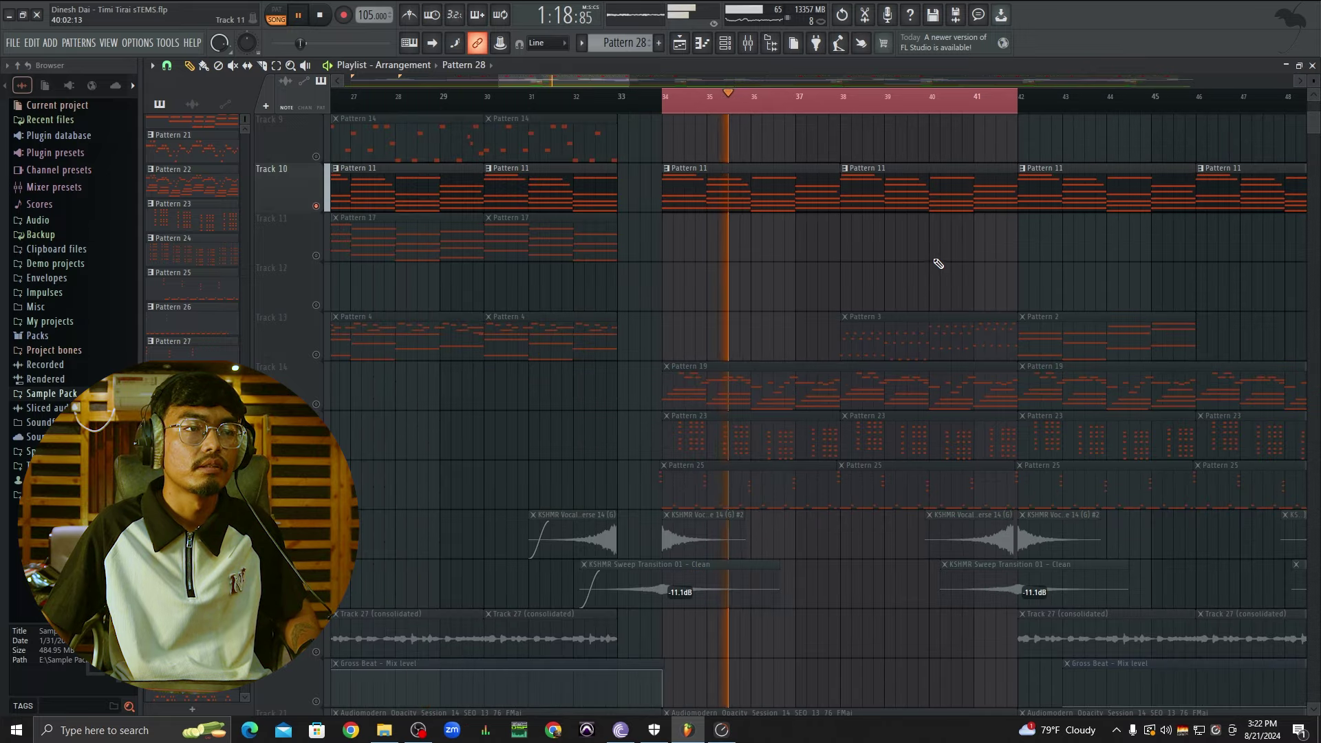
pyautogui.click(316, 405)
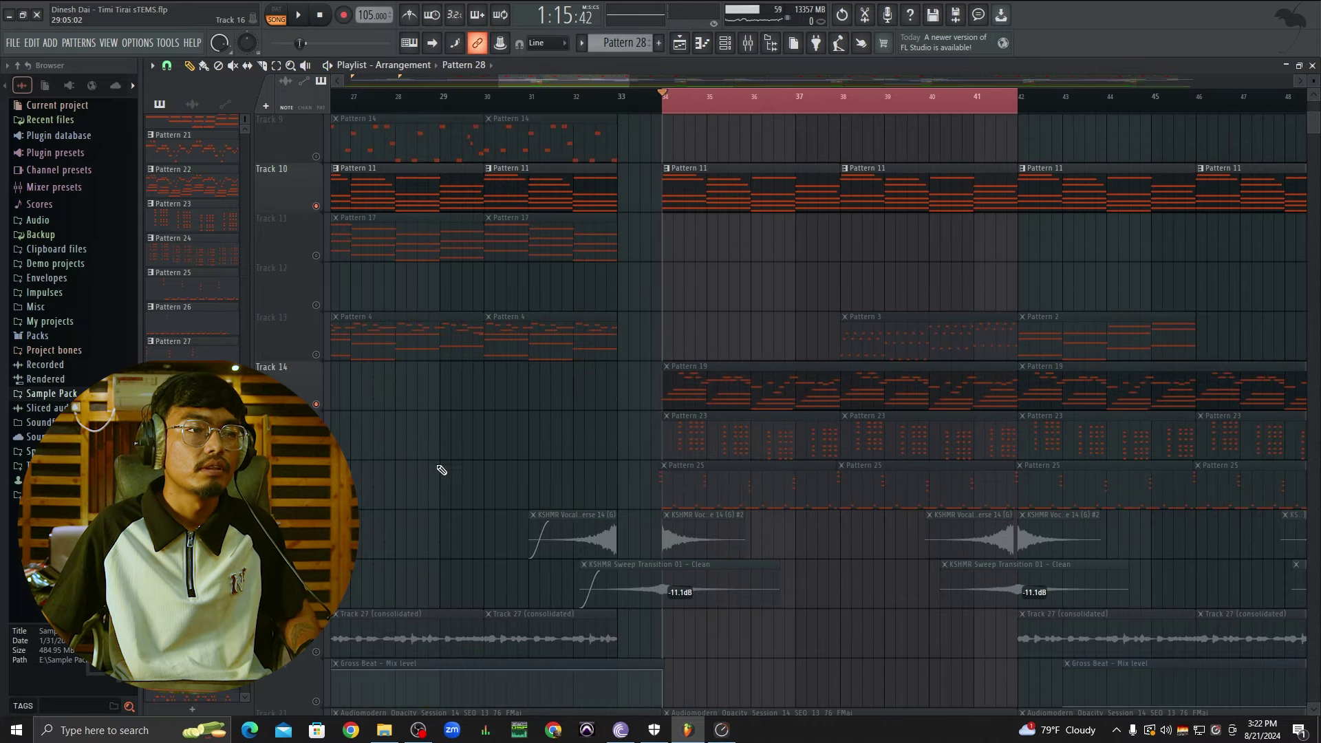
pyautogui.click(317, 454)
pyautogui.scroll(-1, 832, 377)
pyautogui.scroll(3, 864, 512)
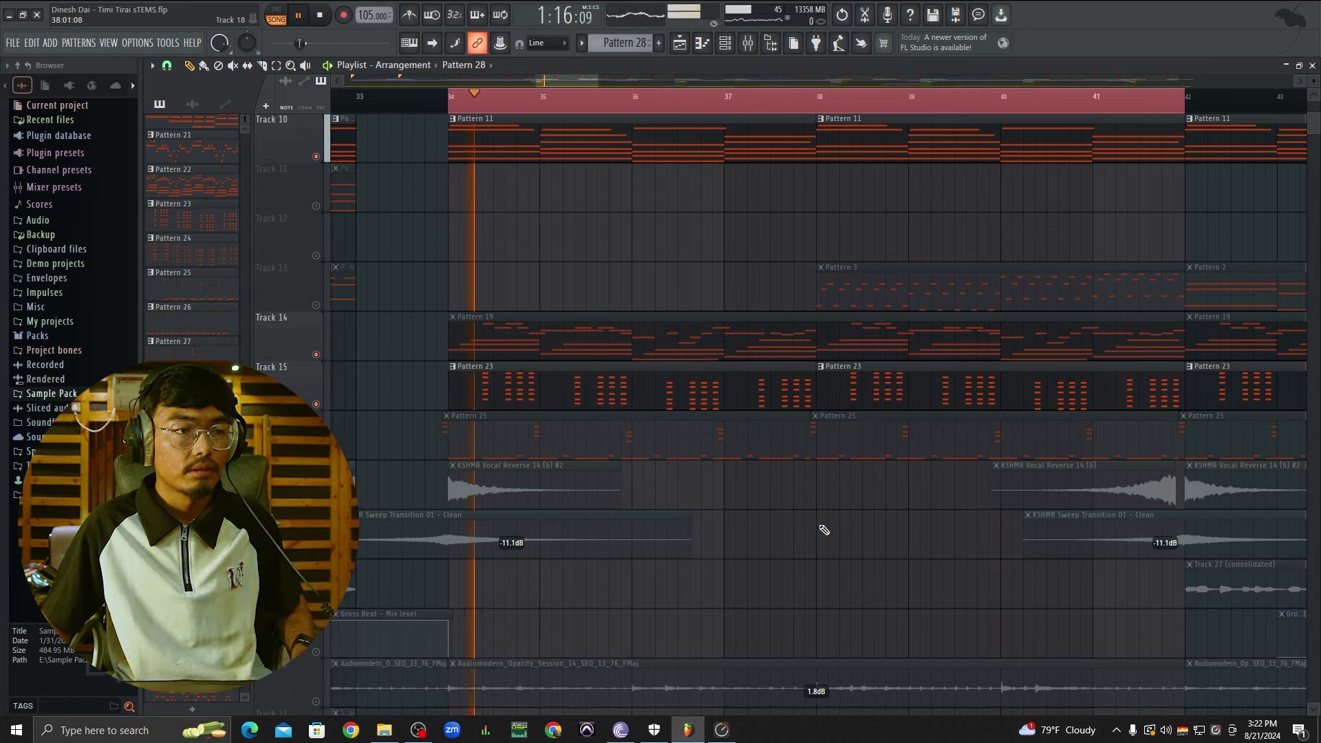
# Step: Inspect the SYNTH 2 and SYNTH 1 channels in the mixer during playback, and close the mixer
pyautogui.click(748, 44)
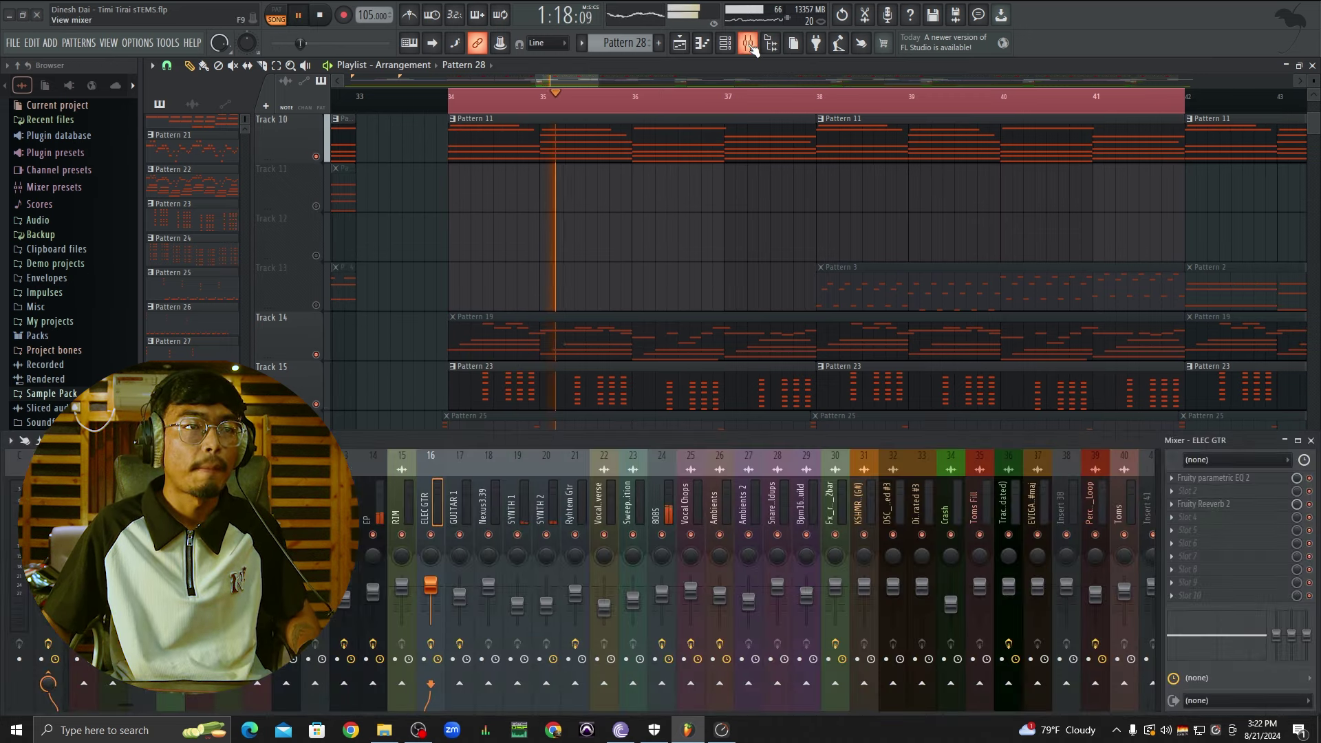
pyautogui.click(548, 505)
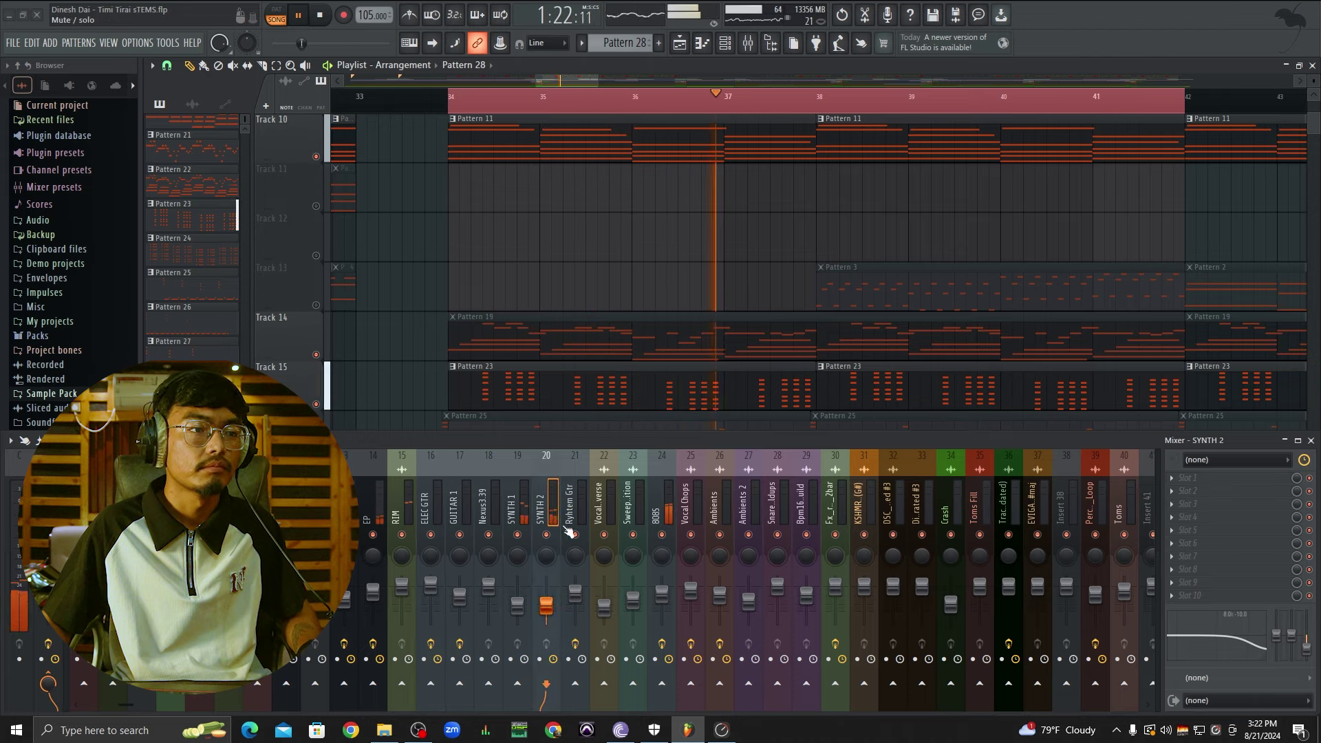
pyautogui.click(490, 506)
pyautogui.click(528, 505)
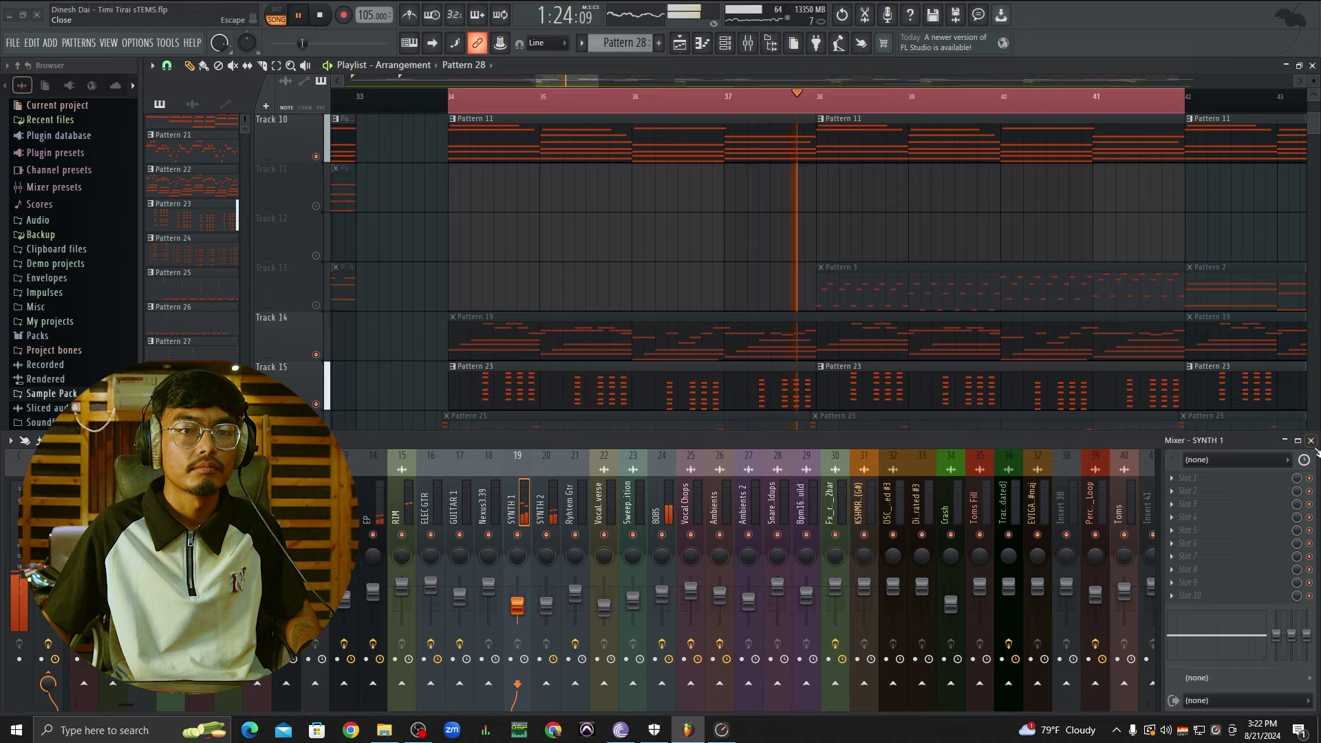
pyautogui.click(1312, 442)
pyautogui.rightClick(664, 517)
pyautogui.press('space')
pyautogui.hotkey('ctrl', 'z')
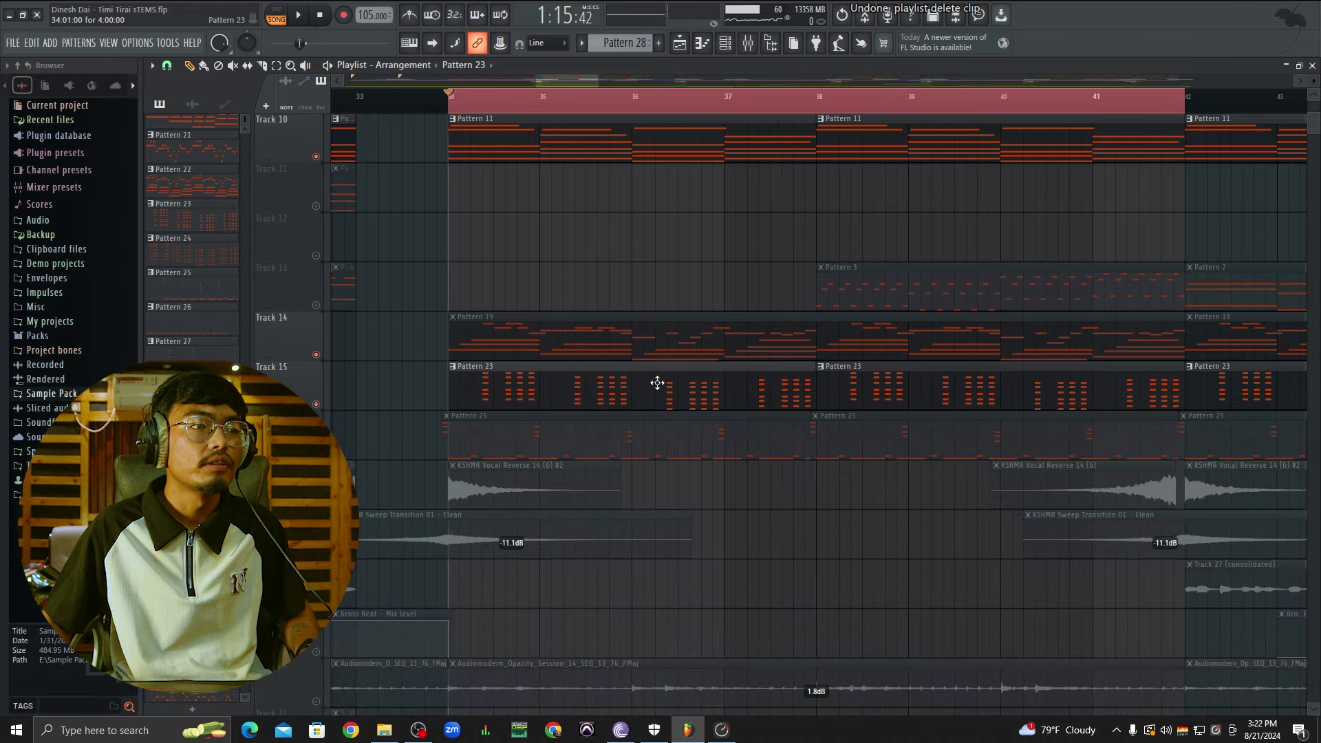
# Step: Inspect the Serum_x64 and Serum_x64 #3 synths used by Pattern 23 from the channel rack, and close them
pyautogui.click(730, 46)
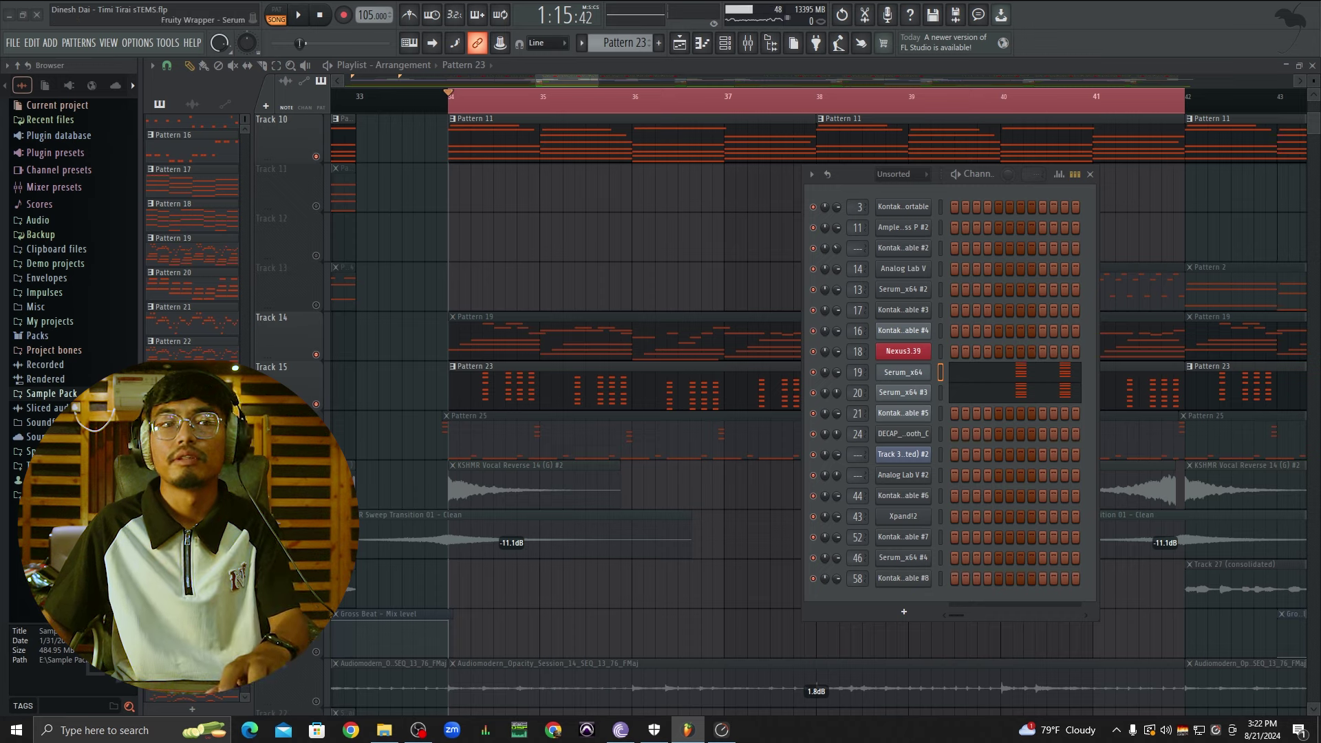
pyautogui.click(903, 373)
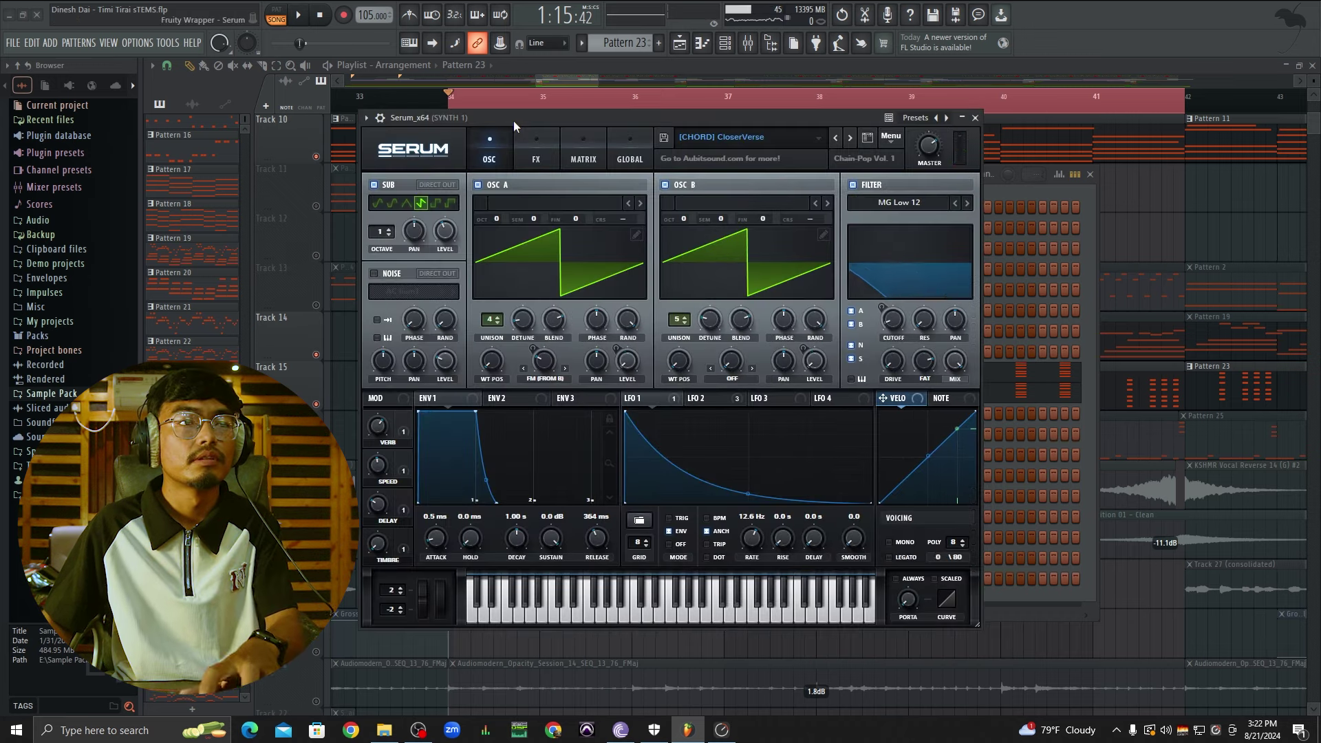
pyautogui.click(975, 118)
pyautogui.click(903, 392)
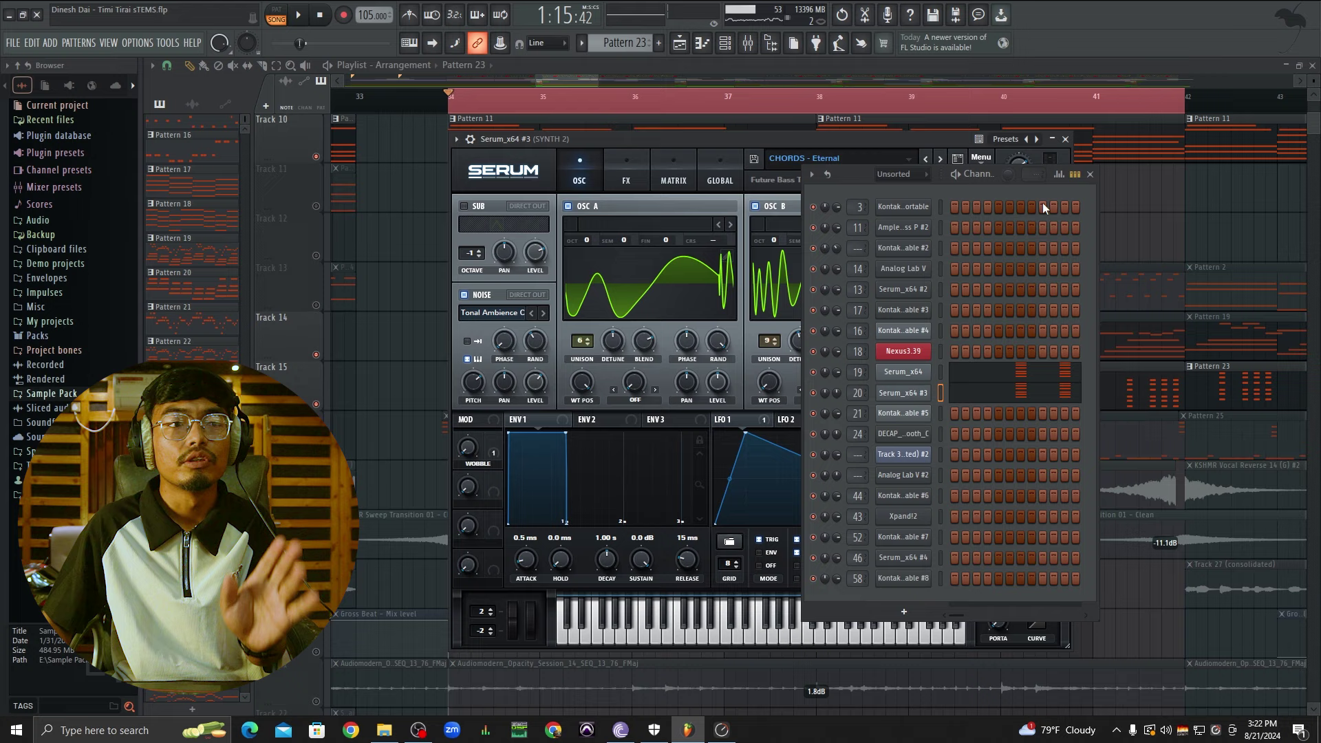
pyautogui.moveTo(941, 138); pyautogui.dragTo(783, 113)
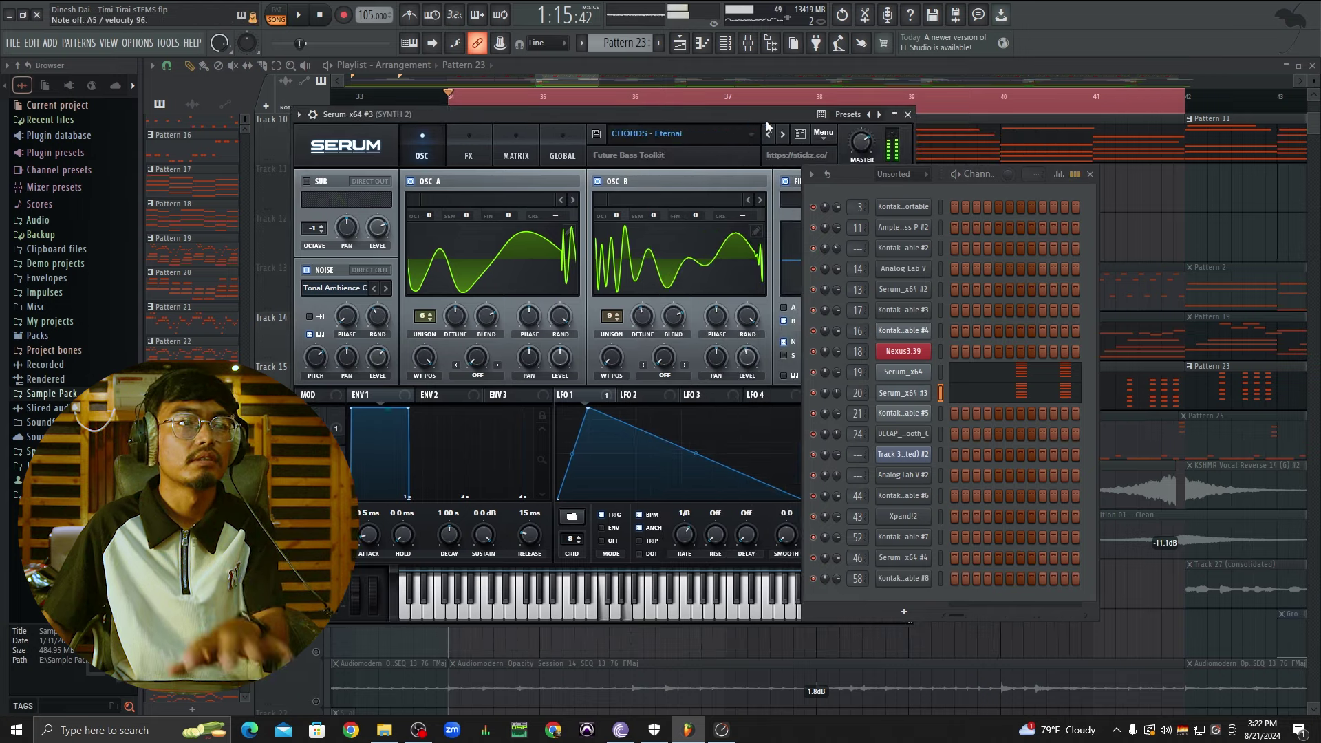
pyautogui.click(1091, 175)
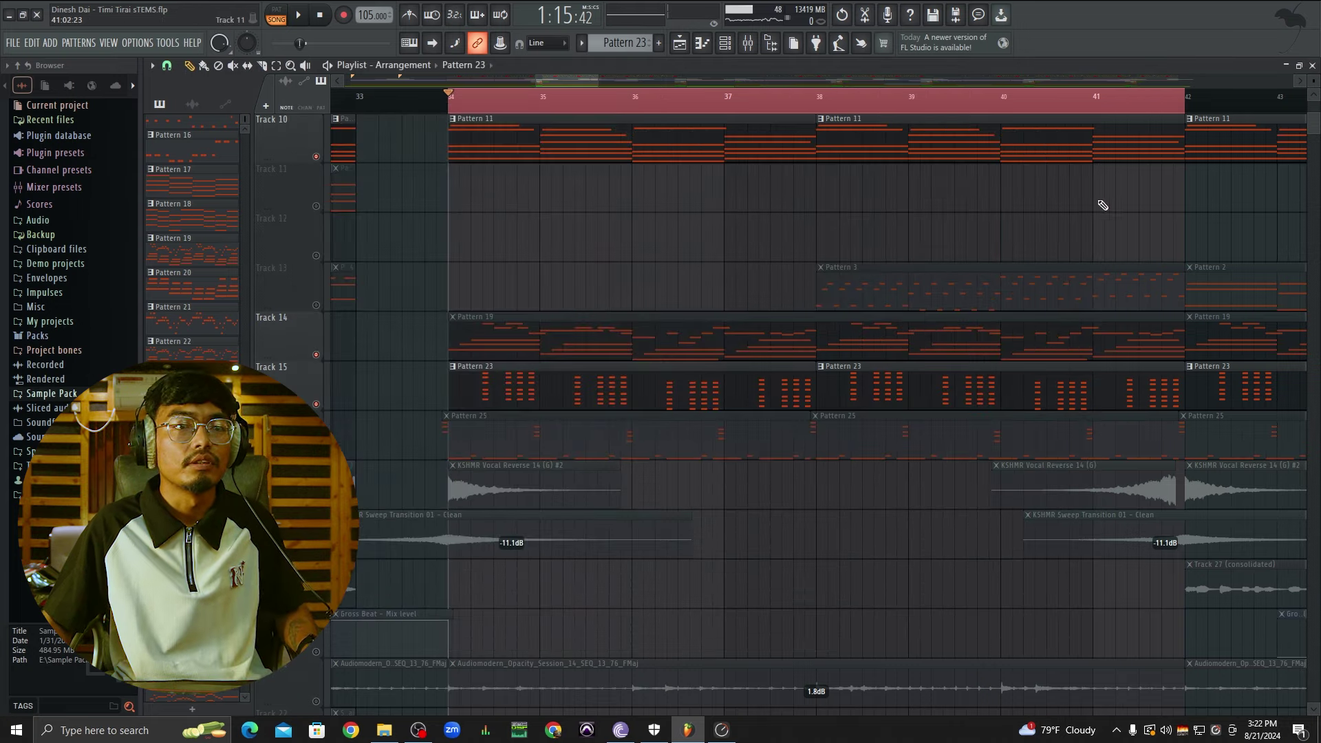
# Step: Examine Pattern 23's chord notes in the piano roll during playback, and return to the playlist
pyautogui.doubleClick(792, 399)
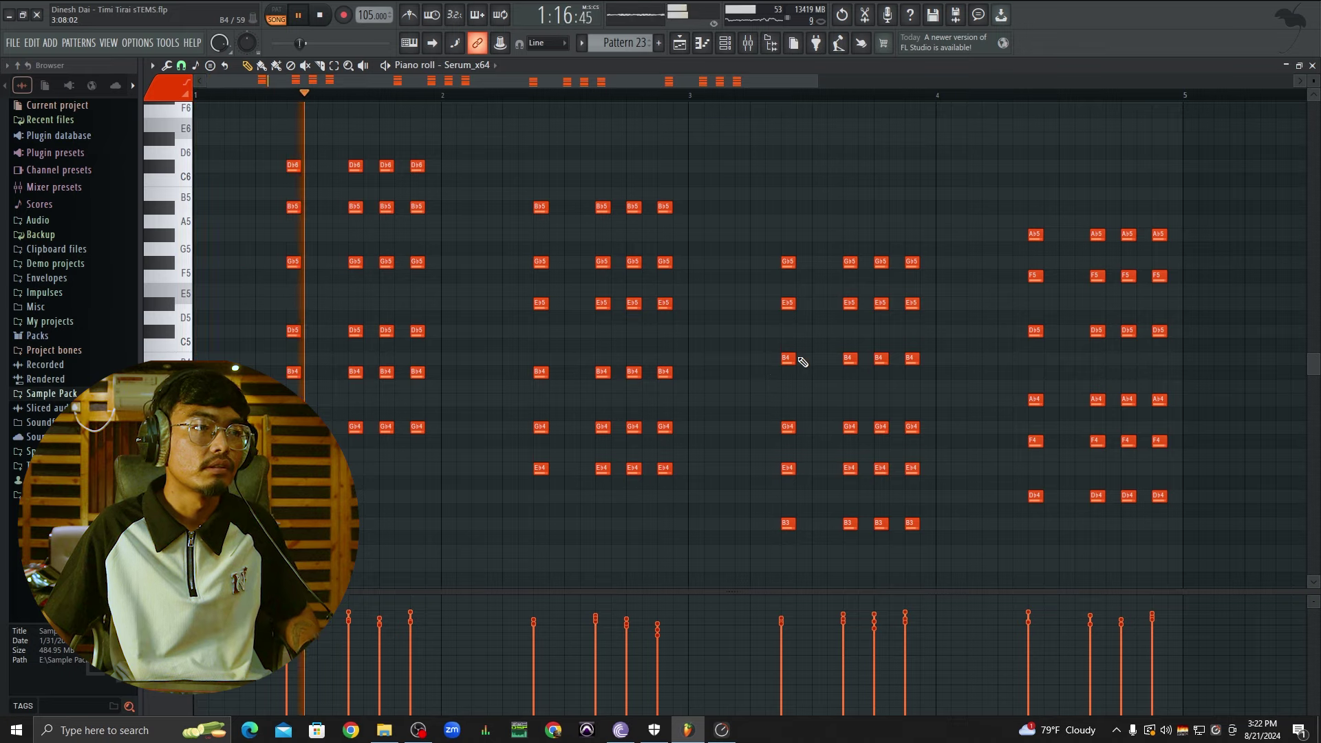
pyautogui.press('F5')
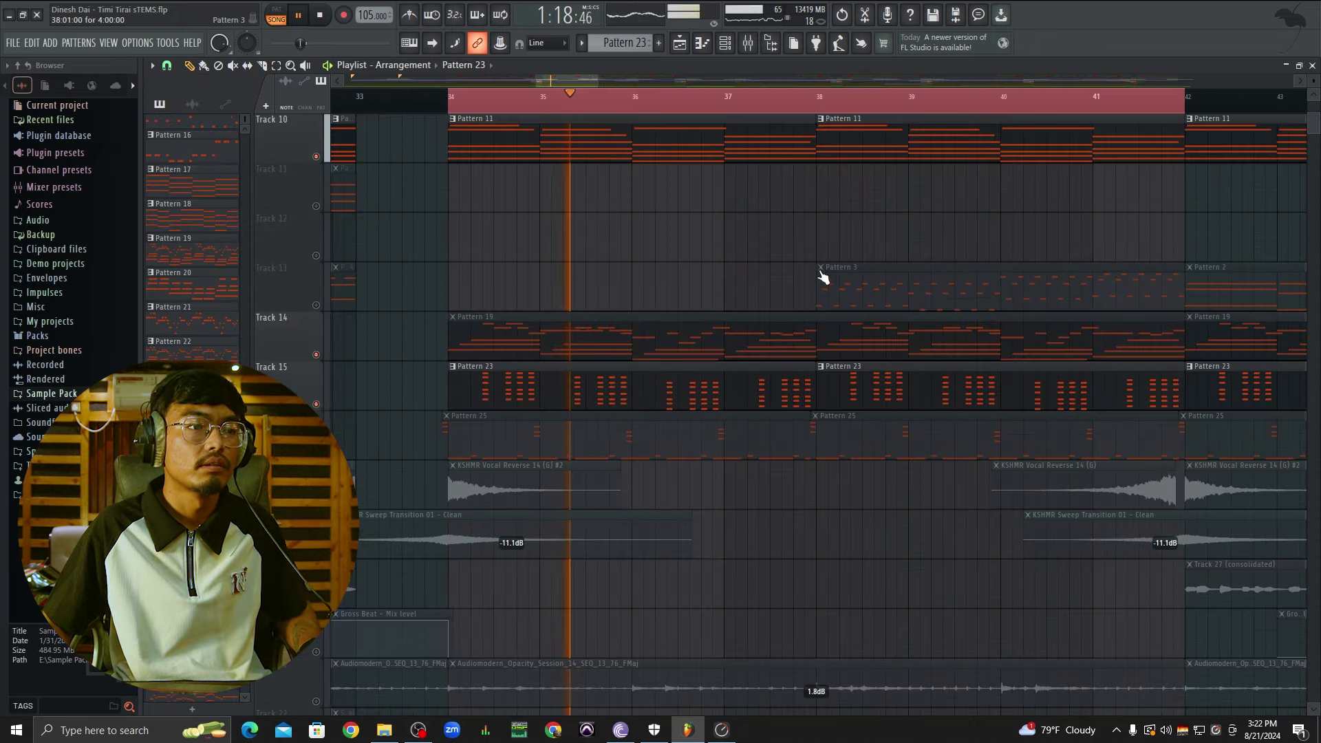
pyautogui.scroll(-3, 643, 271)
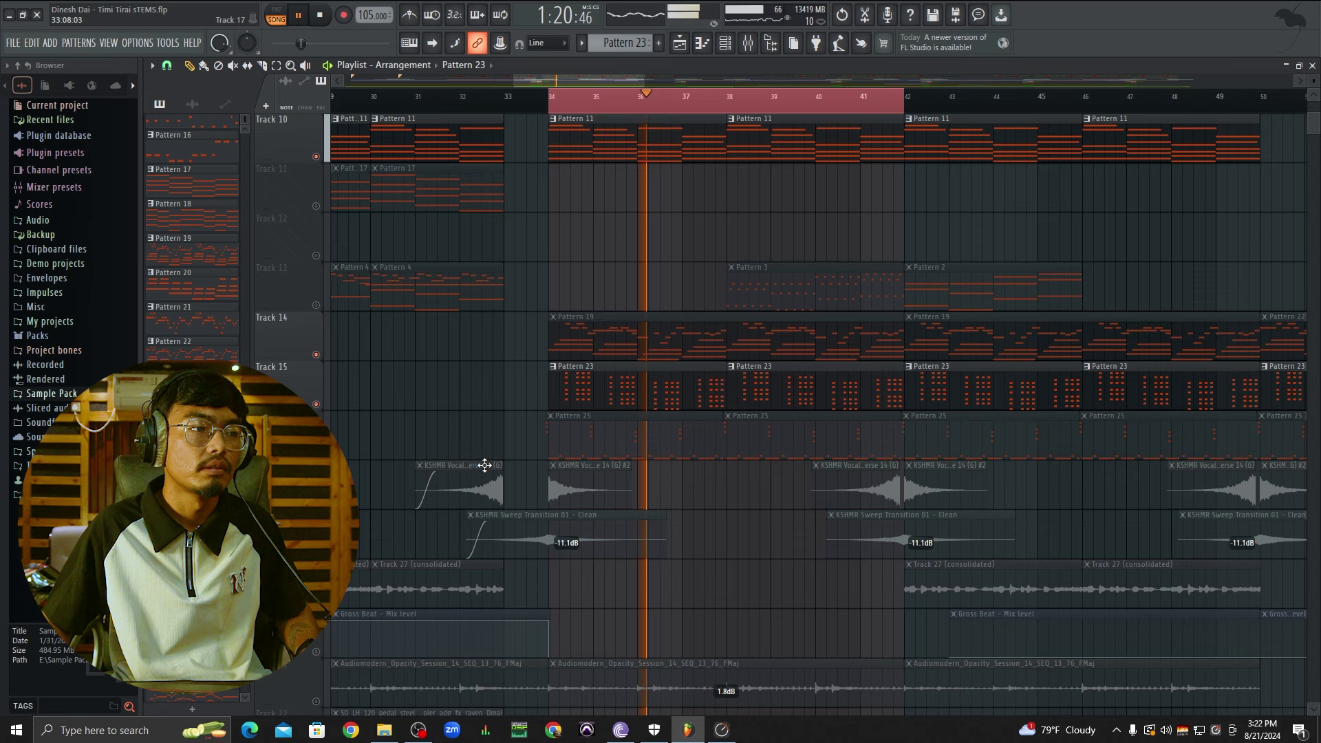
# Step: Unmute Track 16, and play its Pattern 25 with the chorus layers from just before bar 34
pyautogui.press('space')
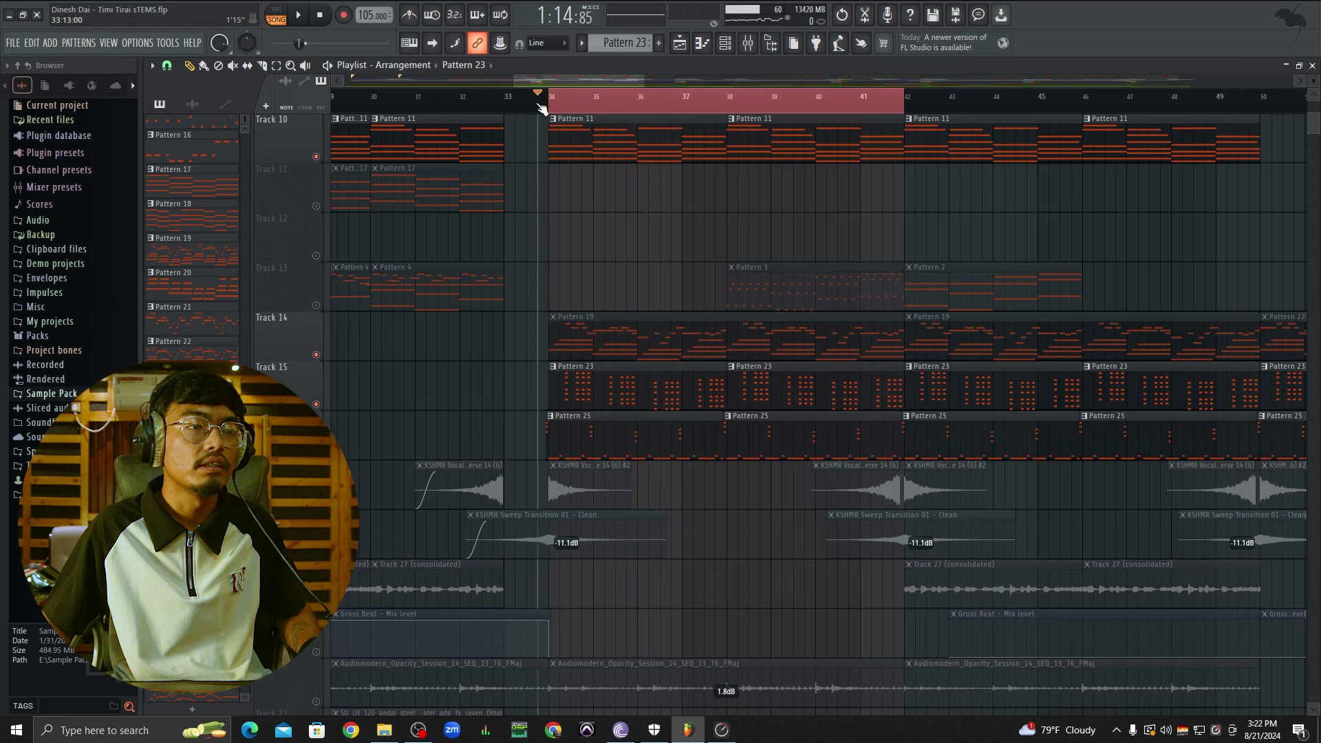
pyautogui.scroll(3, 570, 158)
pyautogui.press('space')
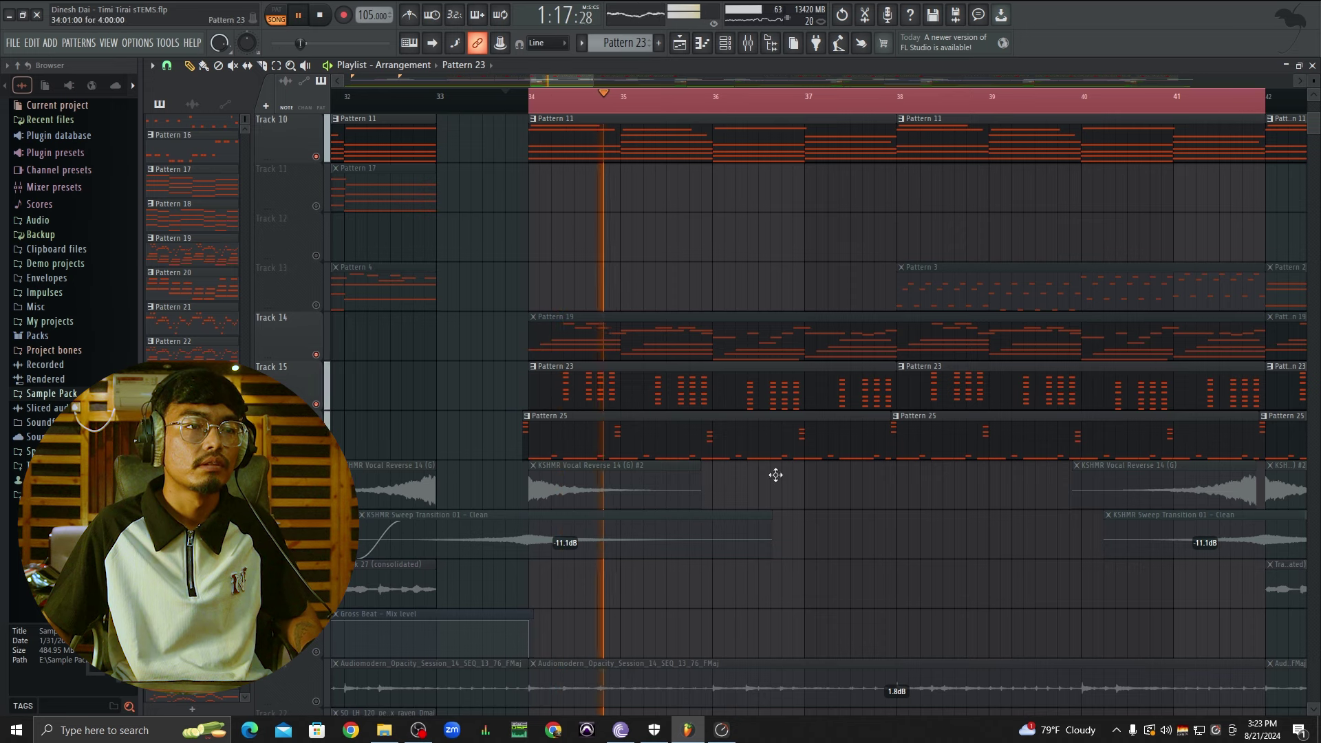
pyautogui.scroll(-3, 757, 502)
pyautogui.scroll(-3, 814, 527)
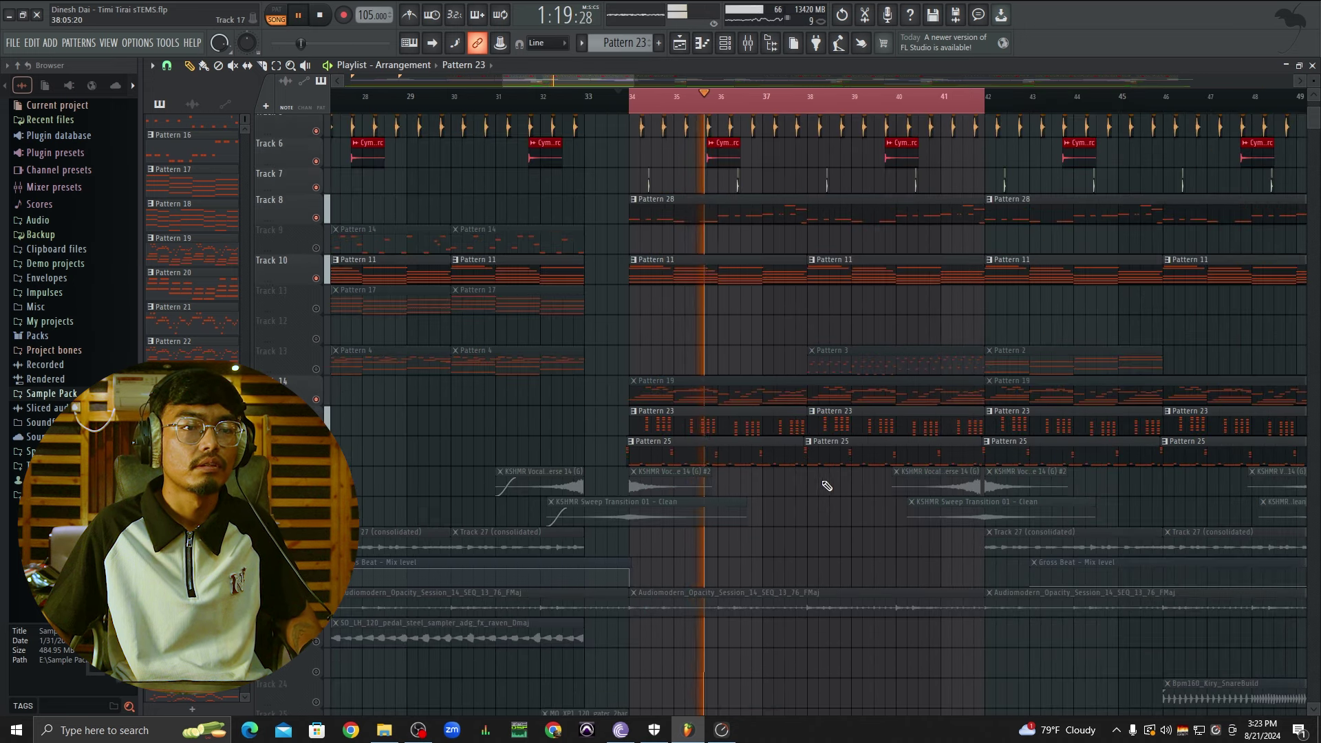
pyautogui.press('space')
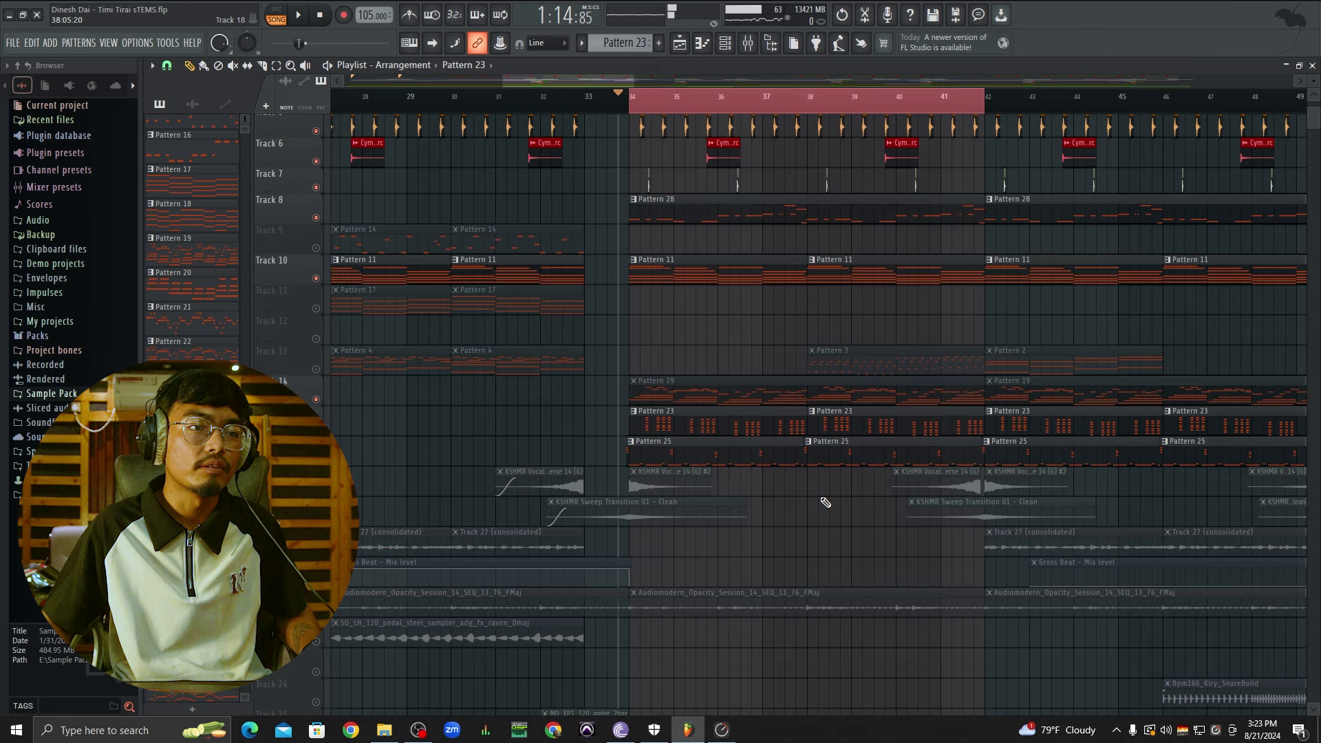
# Step: Mute all Pattern 25 clips on Track 16 while keeping the Pattern 23 clips active, and play the chorus without them
pyautogui.scroll(3, 826, 503)
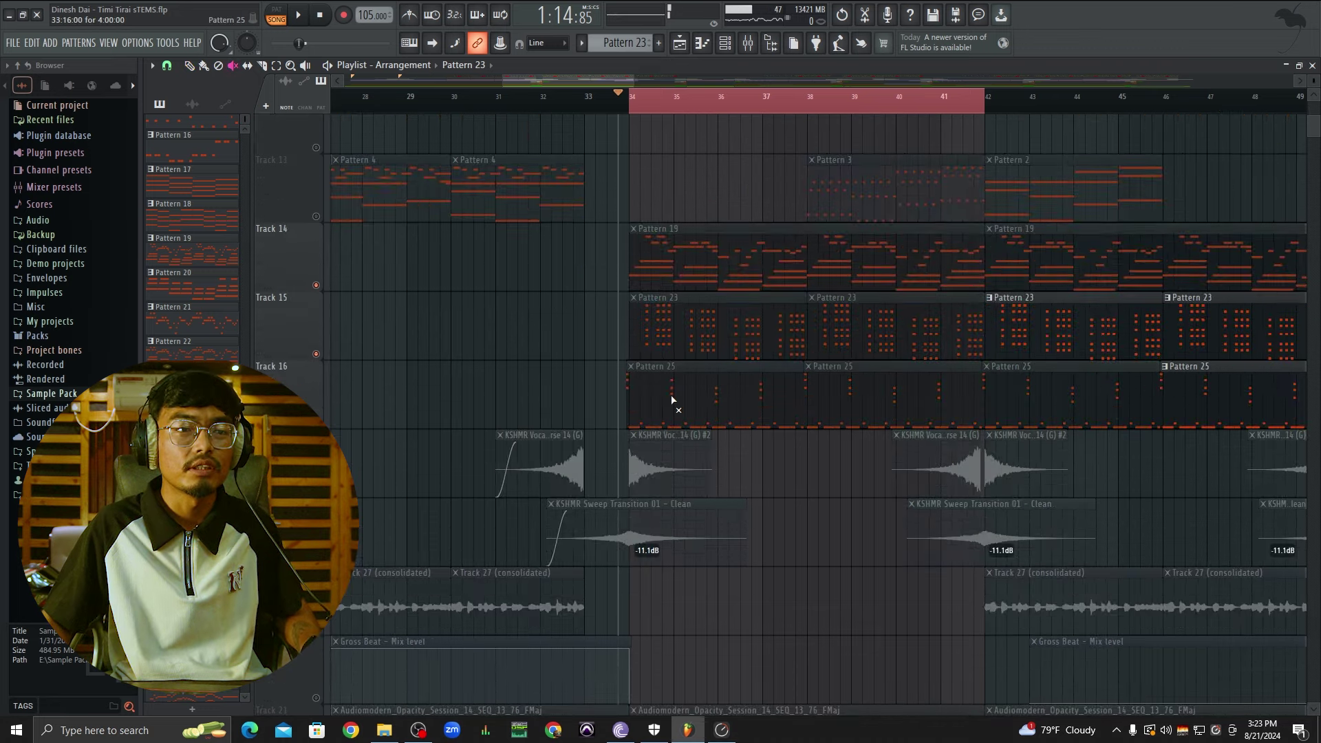
pyautogui.scroll(-5, 672, 399)
pyautogui.hotkey('ctrl', 'z')
pyautogui.scroll(8, 716, 381)
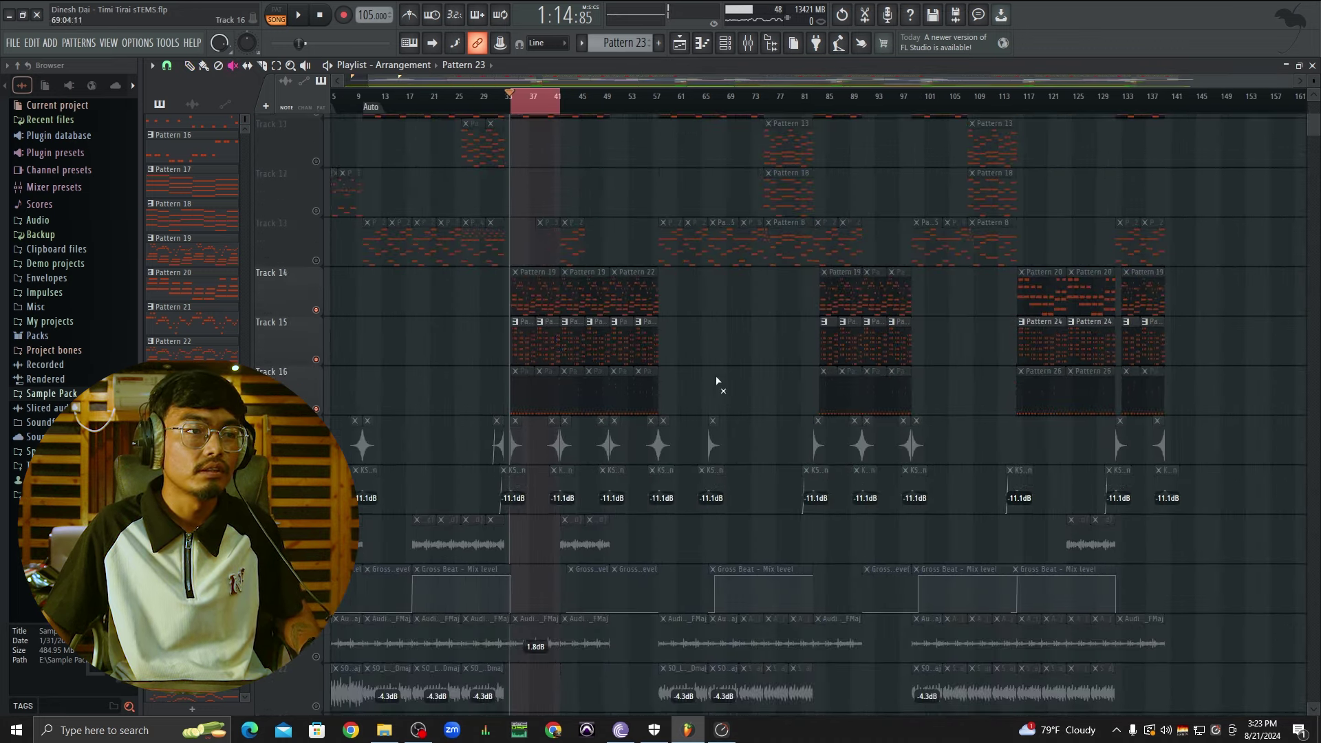
pyautogui.press('space')
pyautogui.scroll(-2, 922, 503)
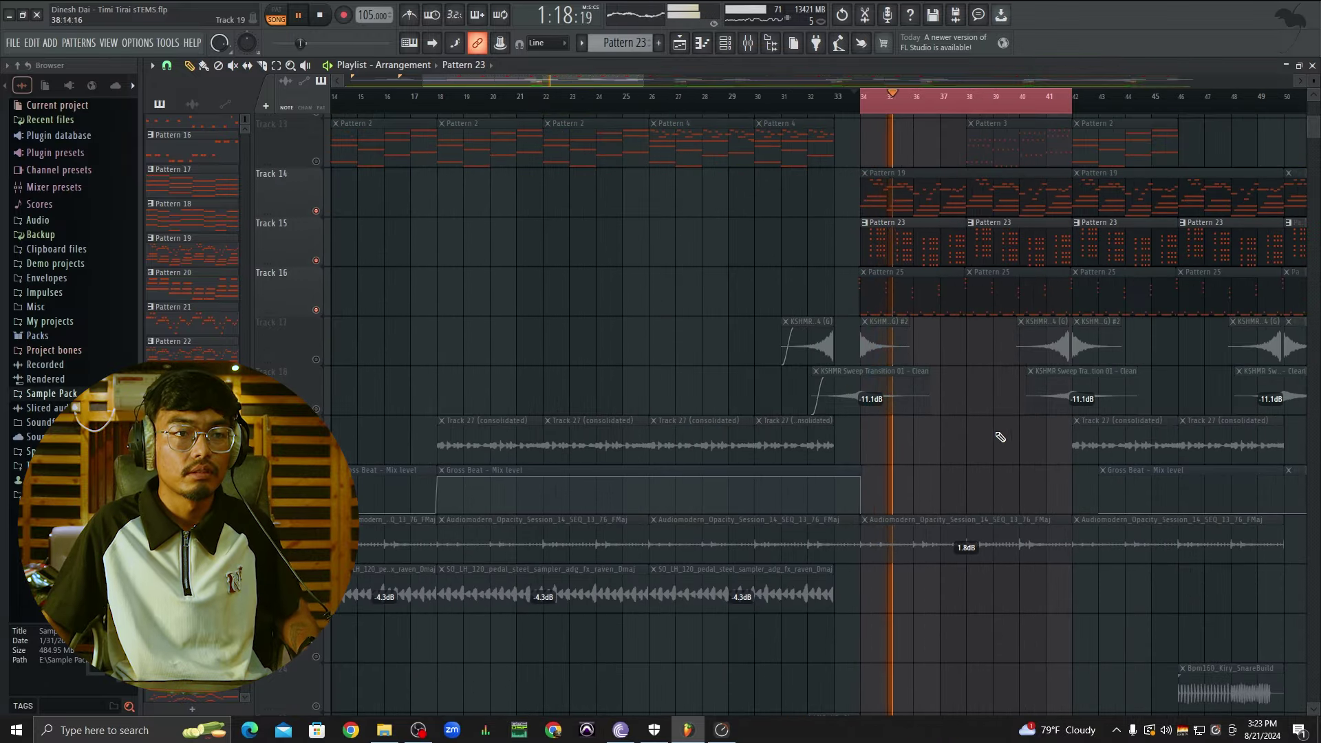
pyautogui.scroll(4, 1003, 427)
pyautogui.press('space')
# Step: Unmute Track 21 with the Audiomodern_Opacity_Session_14 audio clips
pyautogui.click(316, 558)
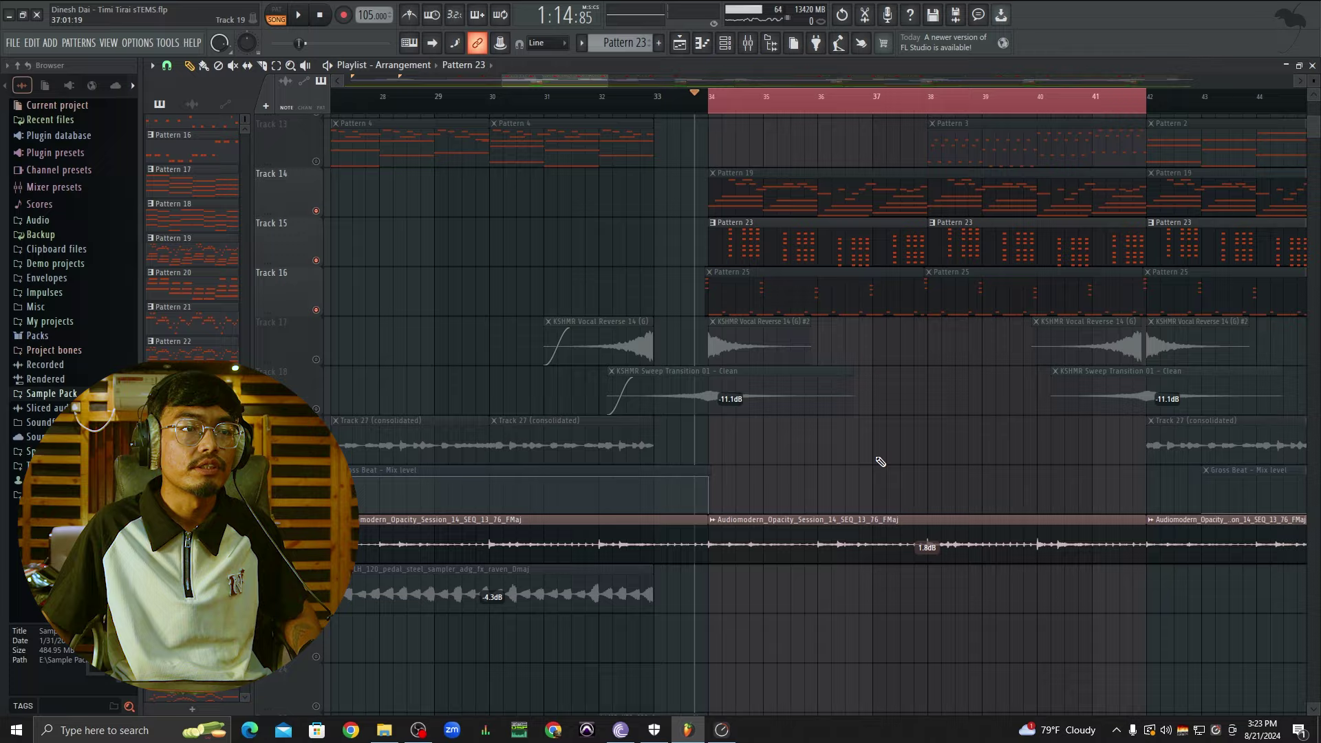
pyautogui.scroll(3, 879, 463)
pyautogui.scroll(-3, 926, 440)
pyautogui.scroll(2, 923, 409)
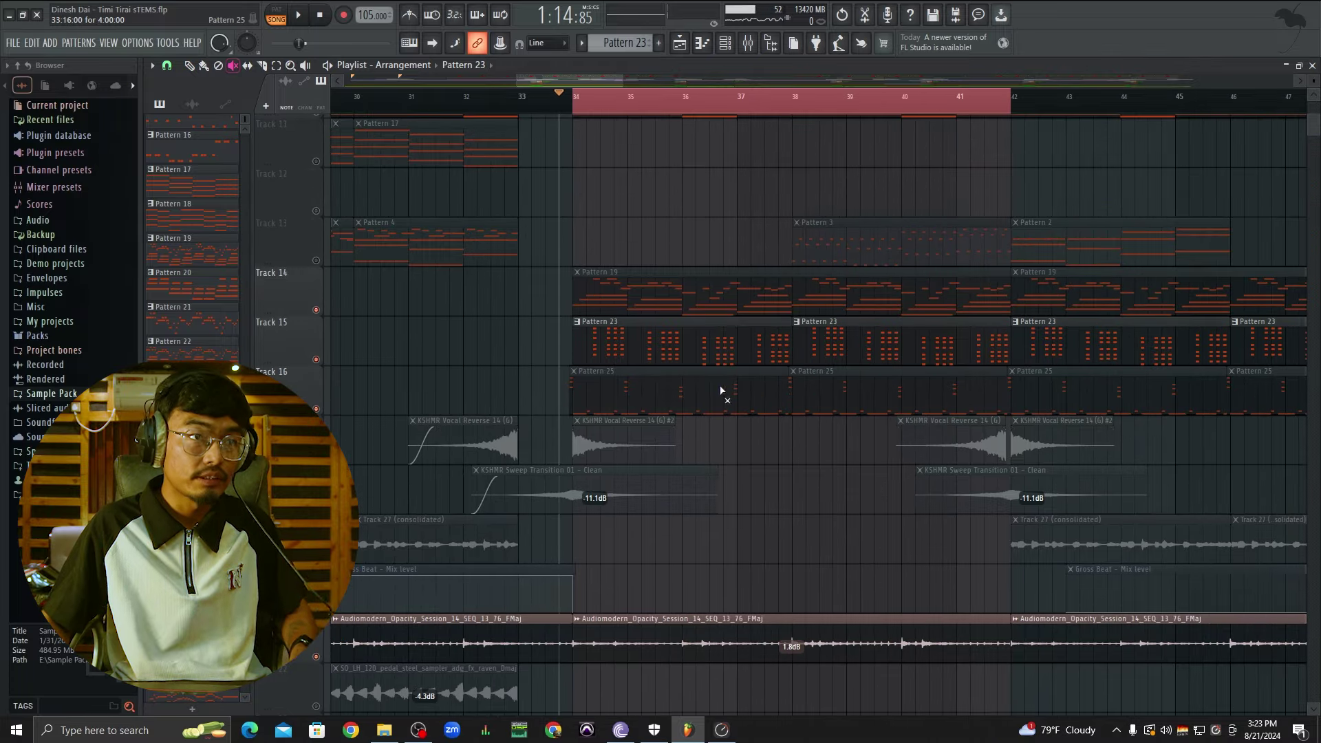
# Step: Solo Track 14 with its first Pattern 19 clip unmuted, and play it alone from bar 34
pyautogui.rightClick(317, 310)
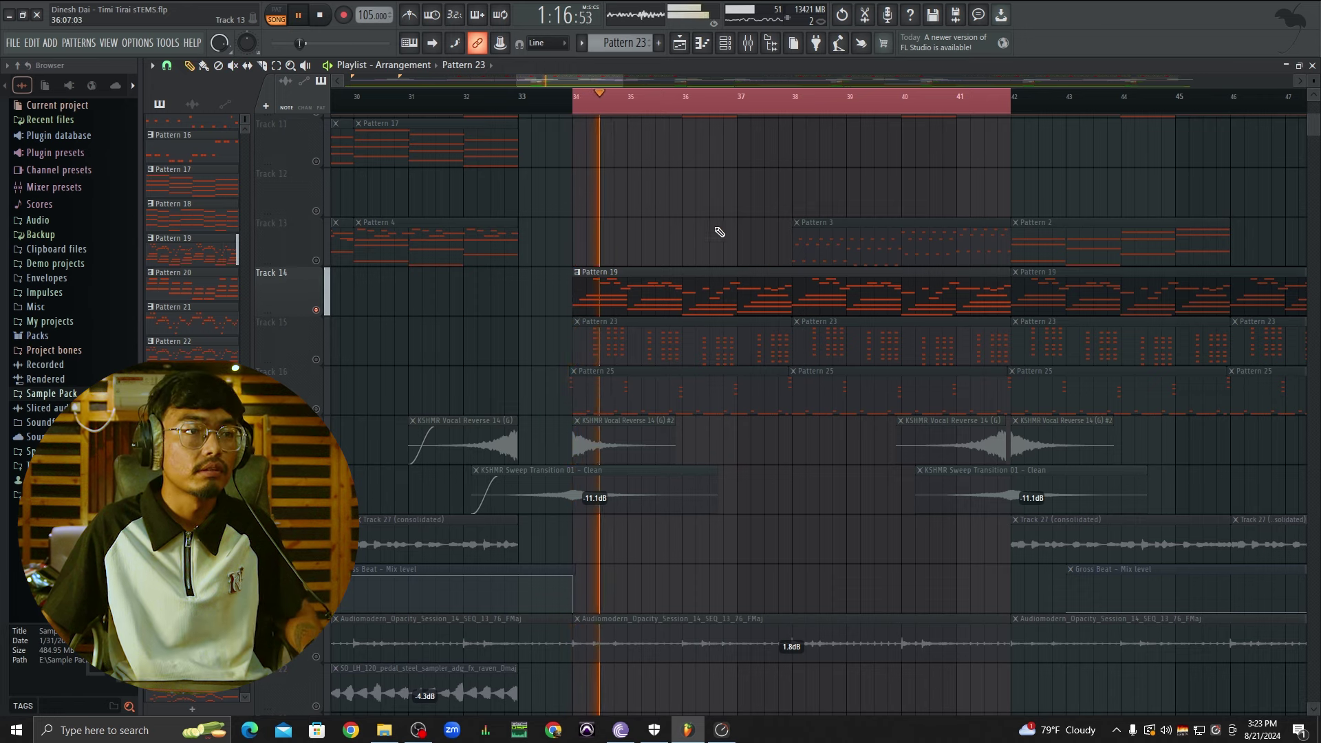
pyautogui.scroll(-3, 716, 210)
pyautogui.scroll(3, 702, 210)
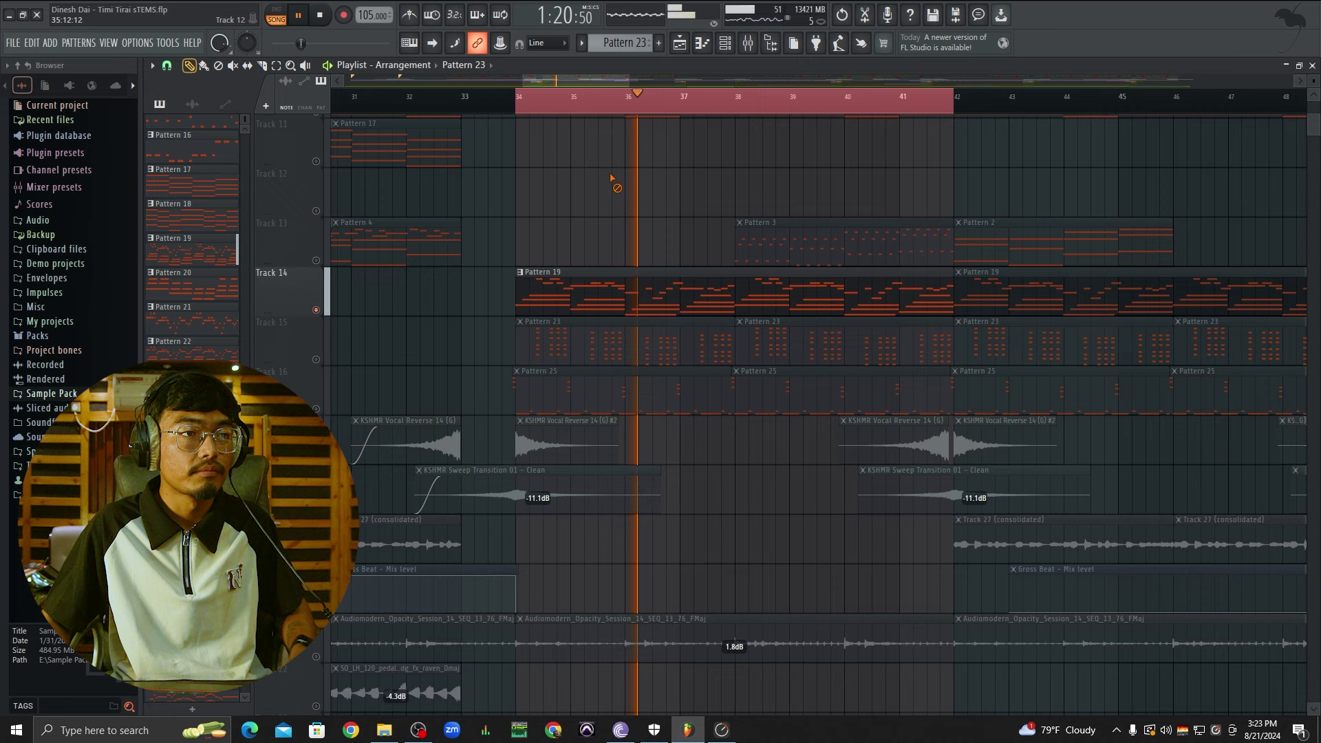
# Step: Examine Pattern 19's Nexus notes in the piano roll, and return to the playlist
pyautogui.doubleClick(712, 292)
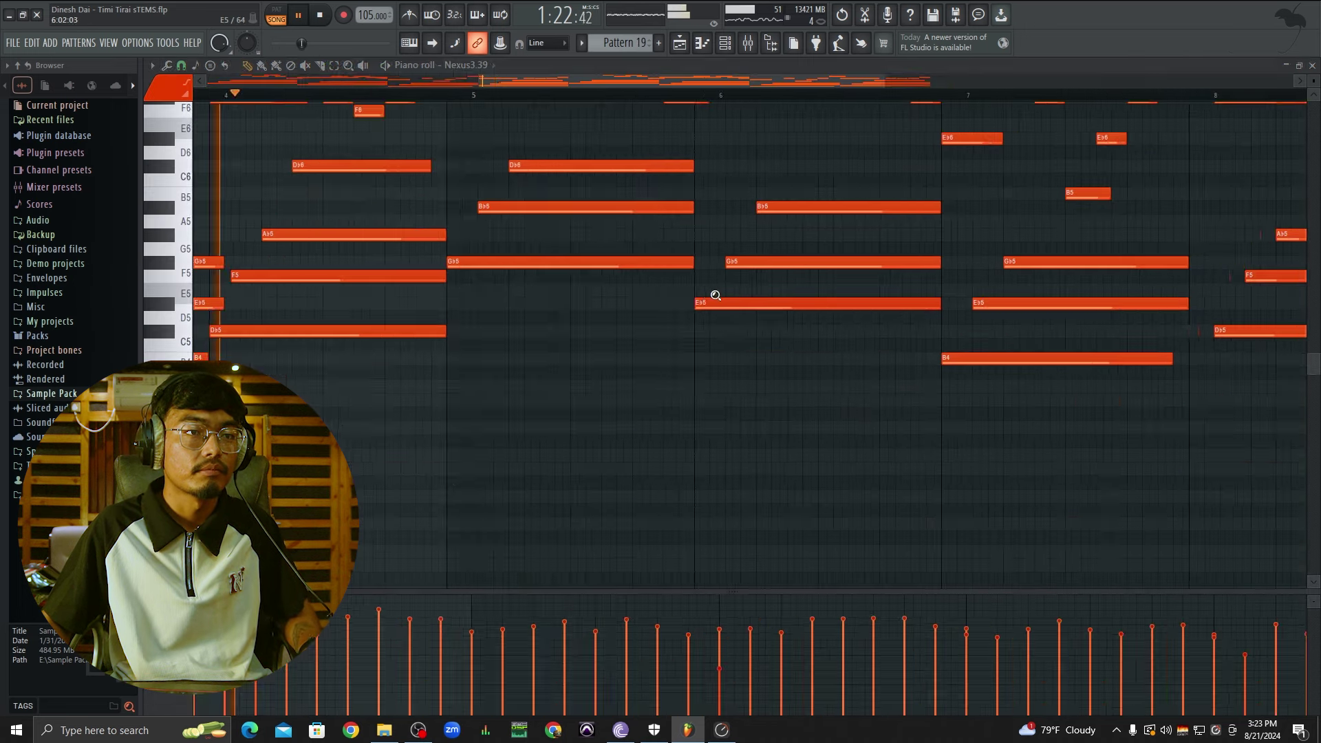
pyautogui.click(1312, 65)
# Step: Turn off Track 14's solo, mute the first Pattern 19 clip again, and play all chorus layers from bar 34
pyautogui.rightClick(317, 310)
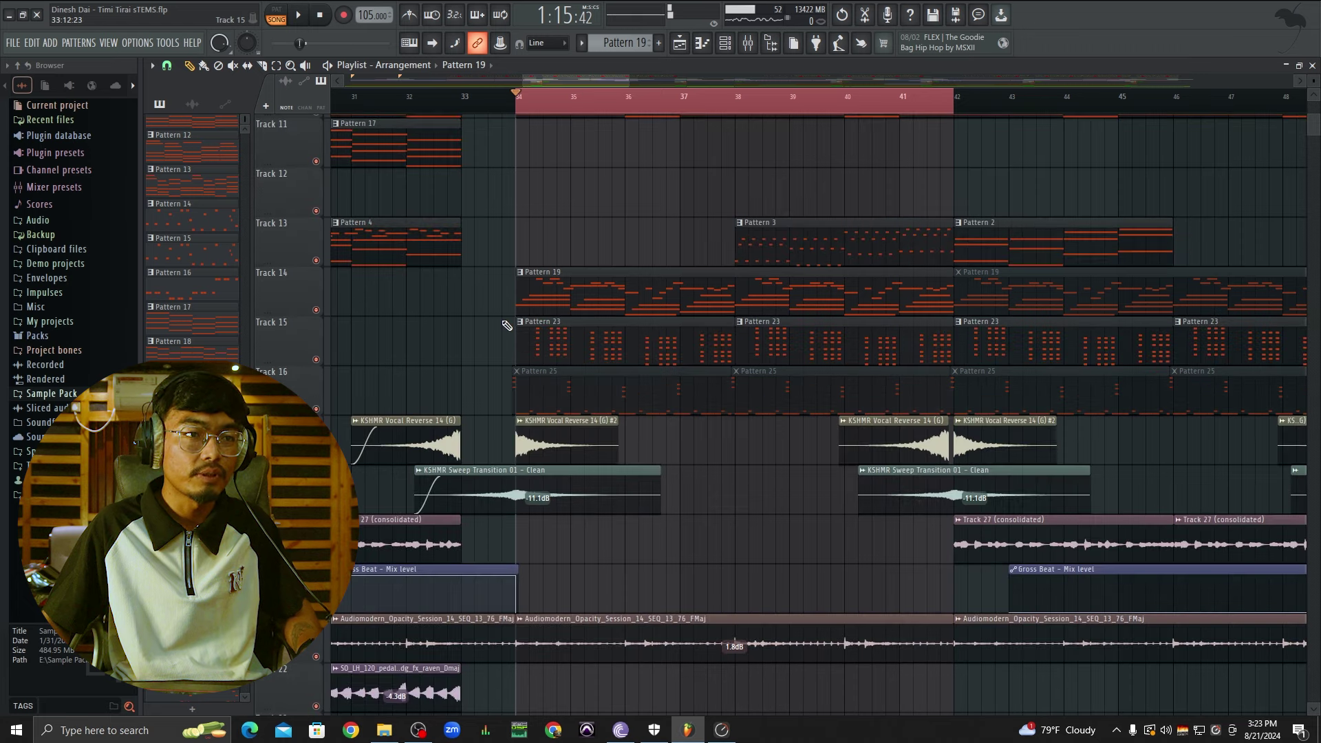
pyautogui.keyDown('alt'); pyautogui.scroll(-3, 772, 292); pyautogui.keyUp('alt')
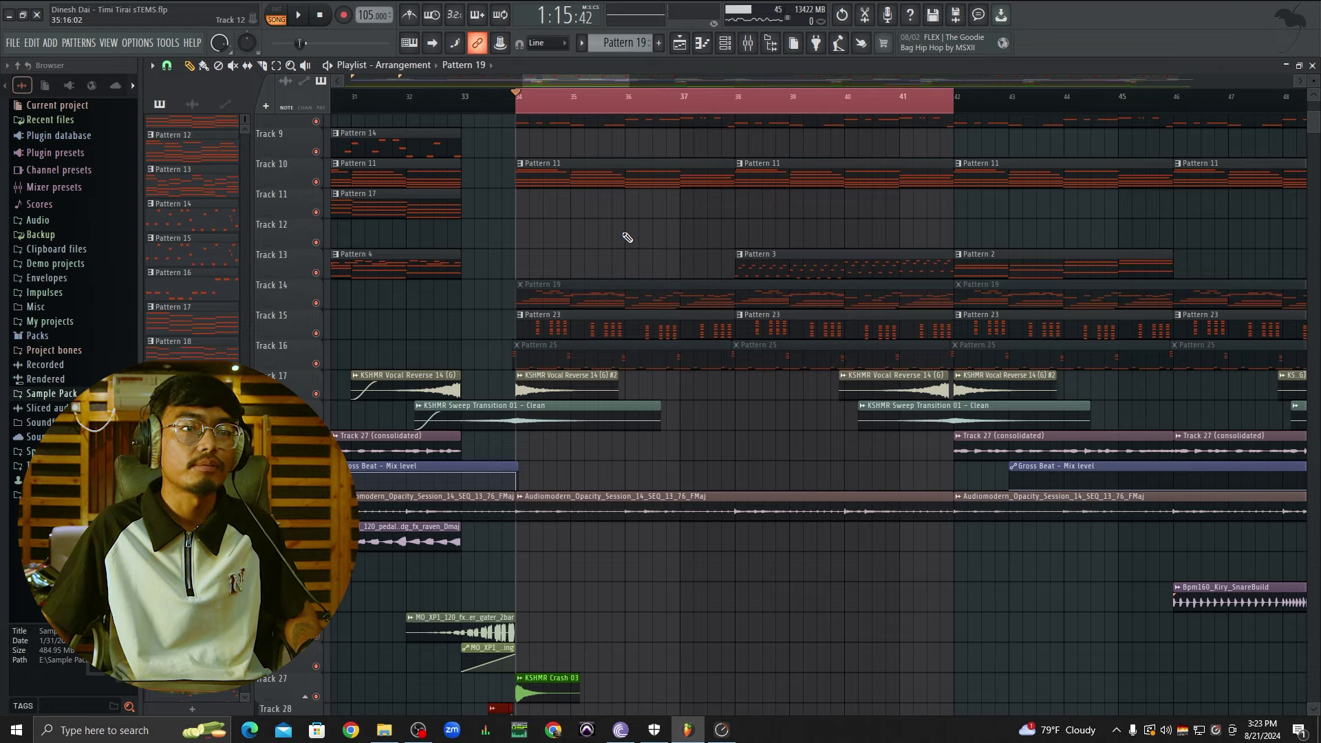
pyautogui.scroll(5, 712, 255)
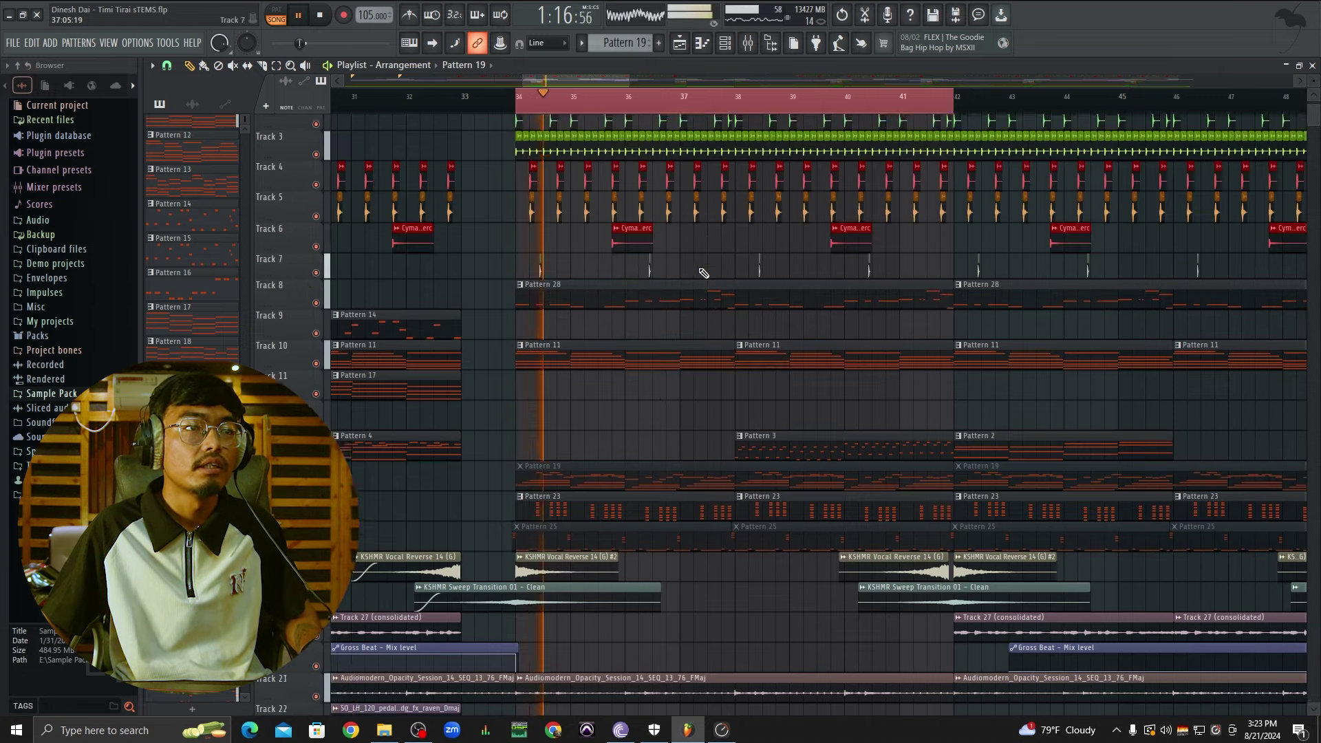
# Step: Stop playback and solo Track 39 with its Pattern 30 clips
pyautogui.press('space')
pyautogui.scroll(-5, 726, 419)
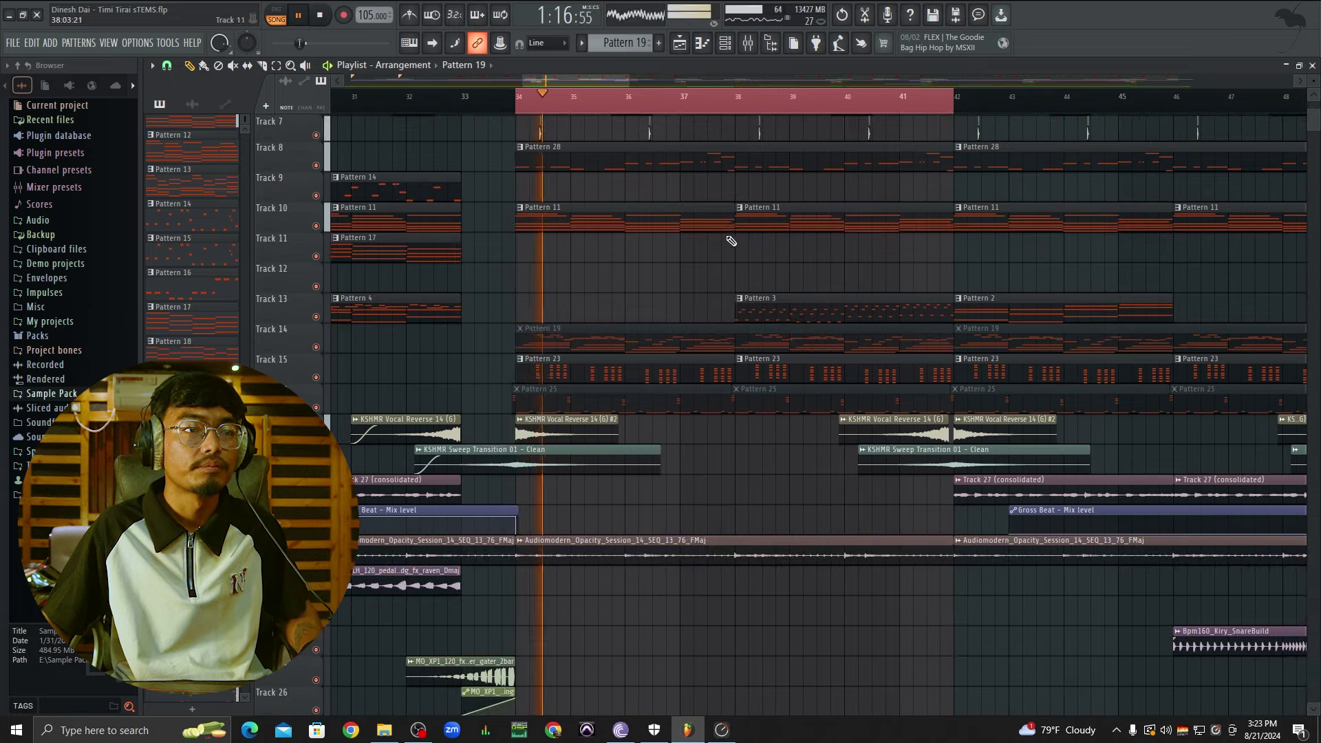
pyautogui.scroll(-3, 618, 257)
pyautogui.scroll(-5, 767, 116)
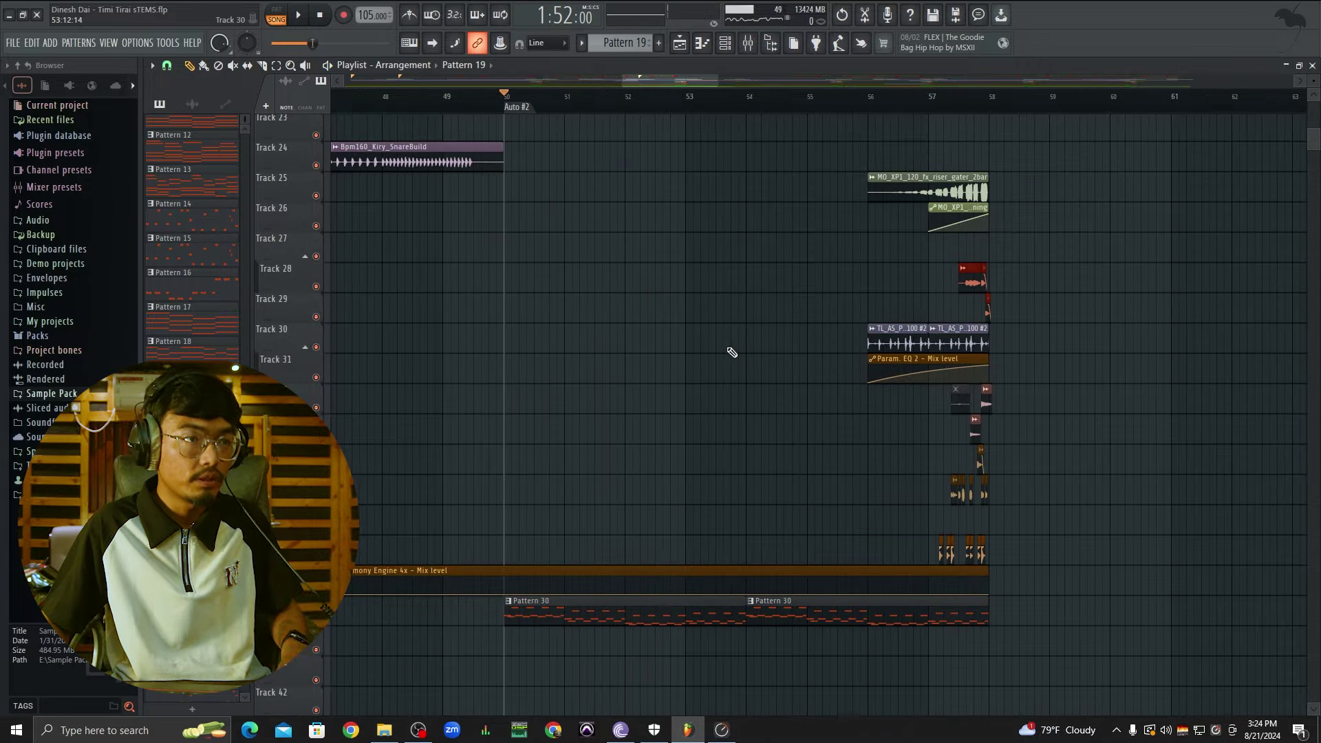
pyautogui.scroll(-4, 618, 267)
pyautogui.scroll(2, 560, 521)
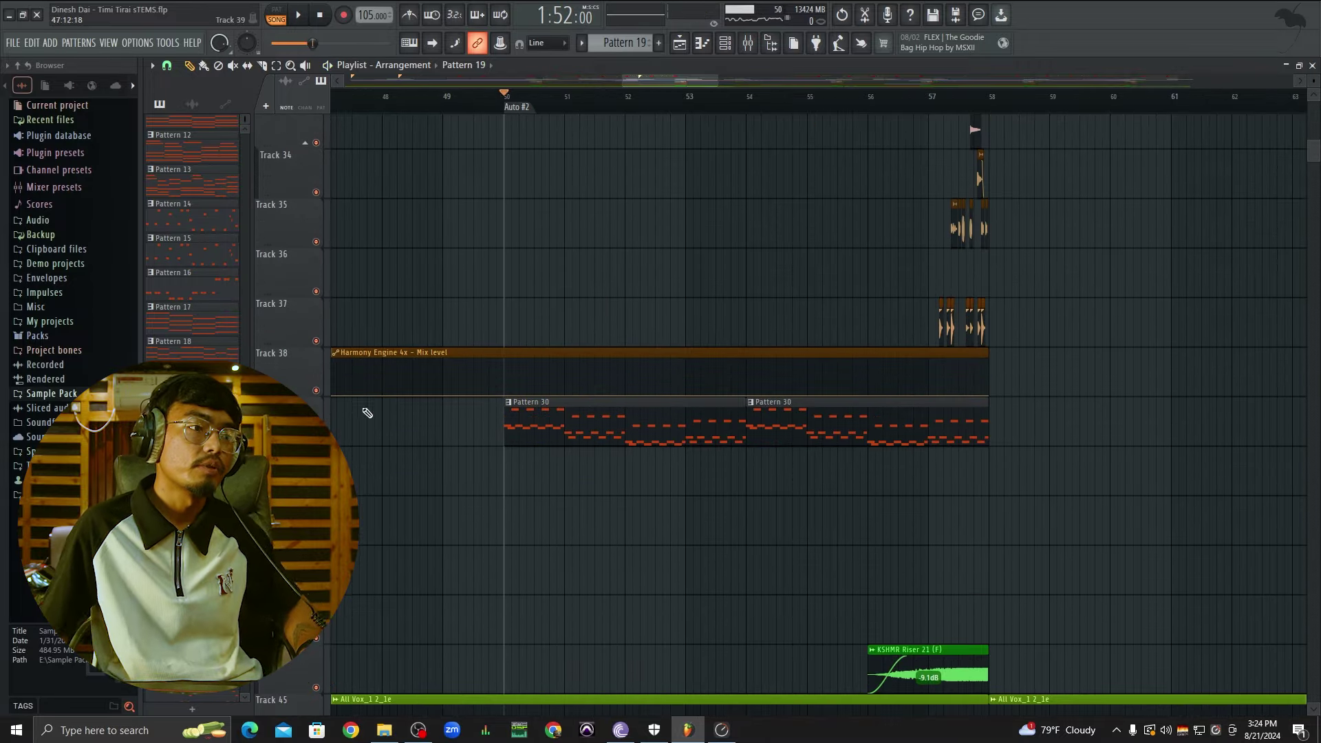
pyautogui.rightClick(316, 440)
pyautogui.click(665, 425)
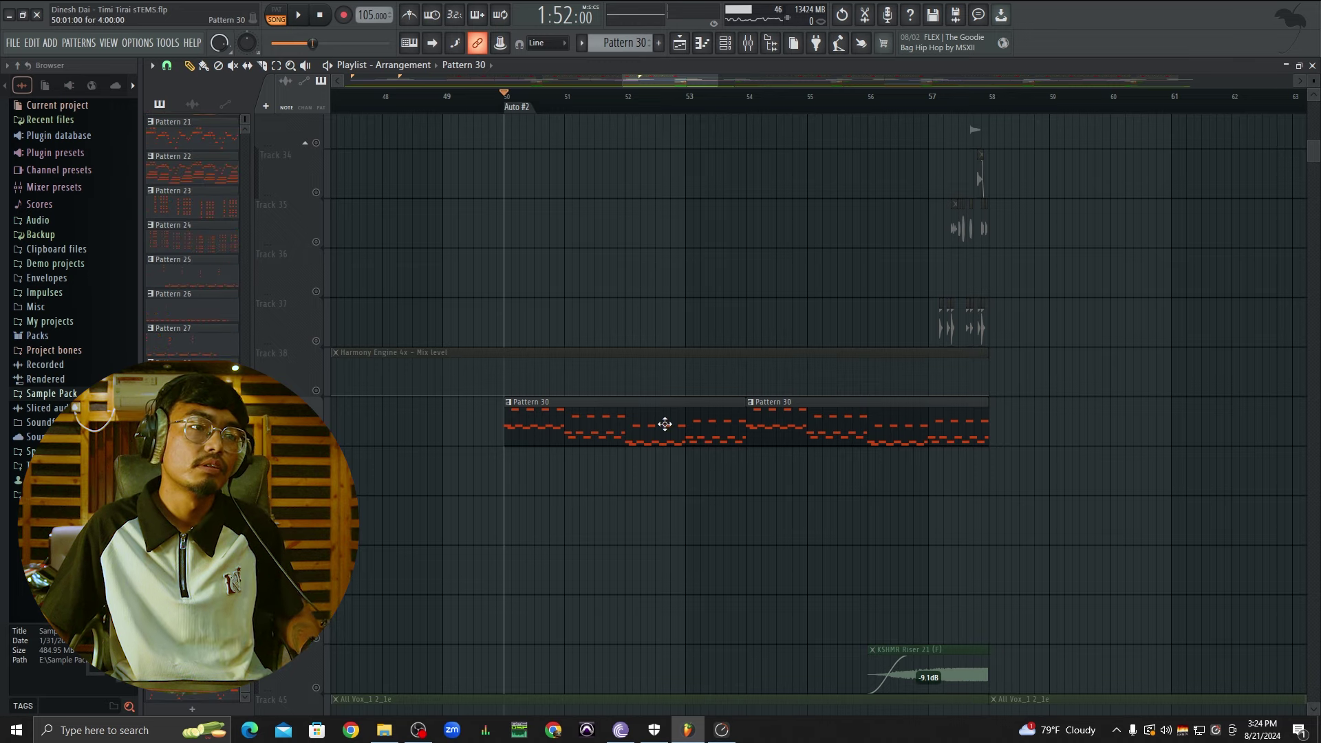
# Step: Examine Pattern 30's Kontakt 7 notes in the piano roll while playing it alone, and return to the playlist
pyautogui.keyDown('ctrl'); pyautogui.rightClick(666, 425); pyautogui.keyUp('ctrl')
pyautogui.scroll(6, 717, 597)
pyautogui.scroll(5, 693, 374)
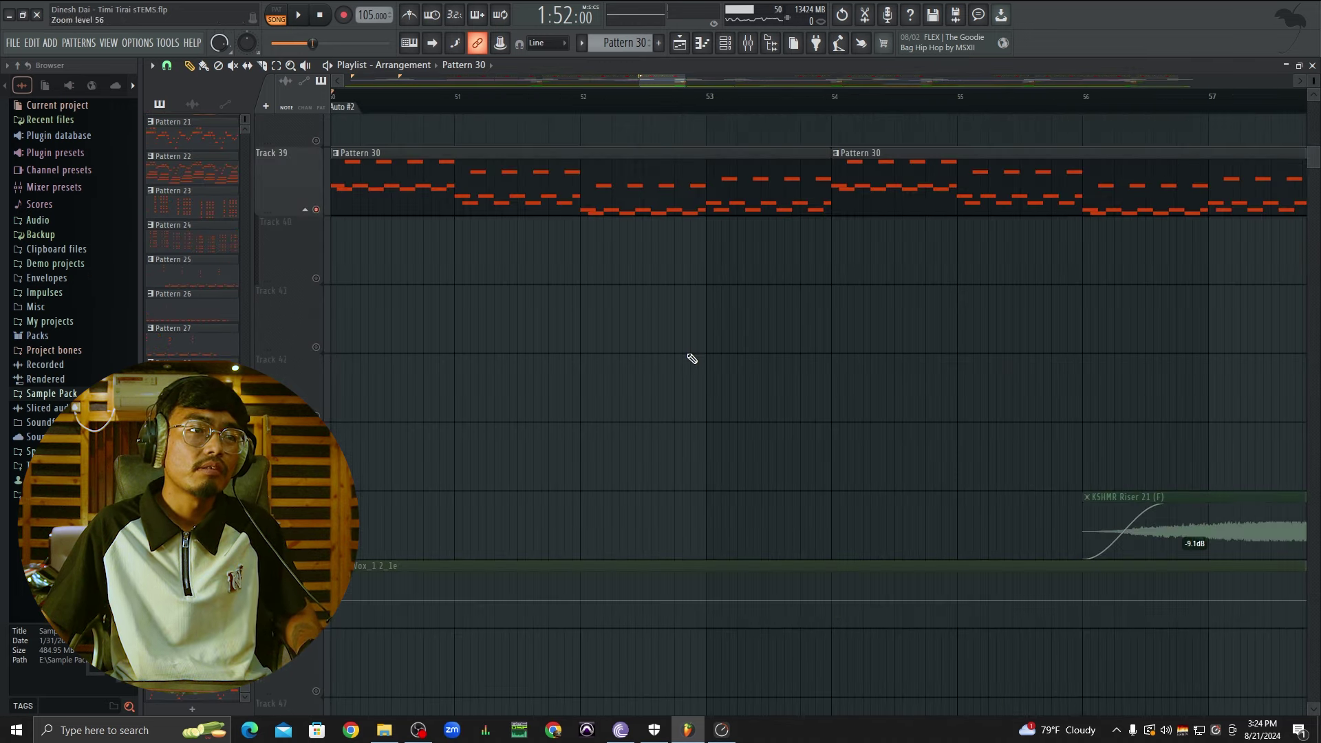
pyautogui.doubleClick(792, 175)
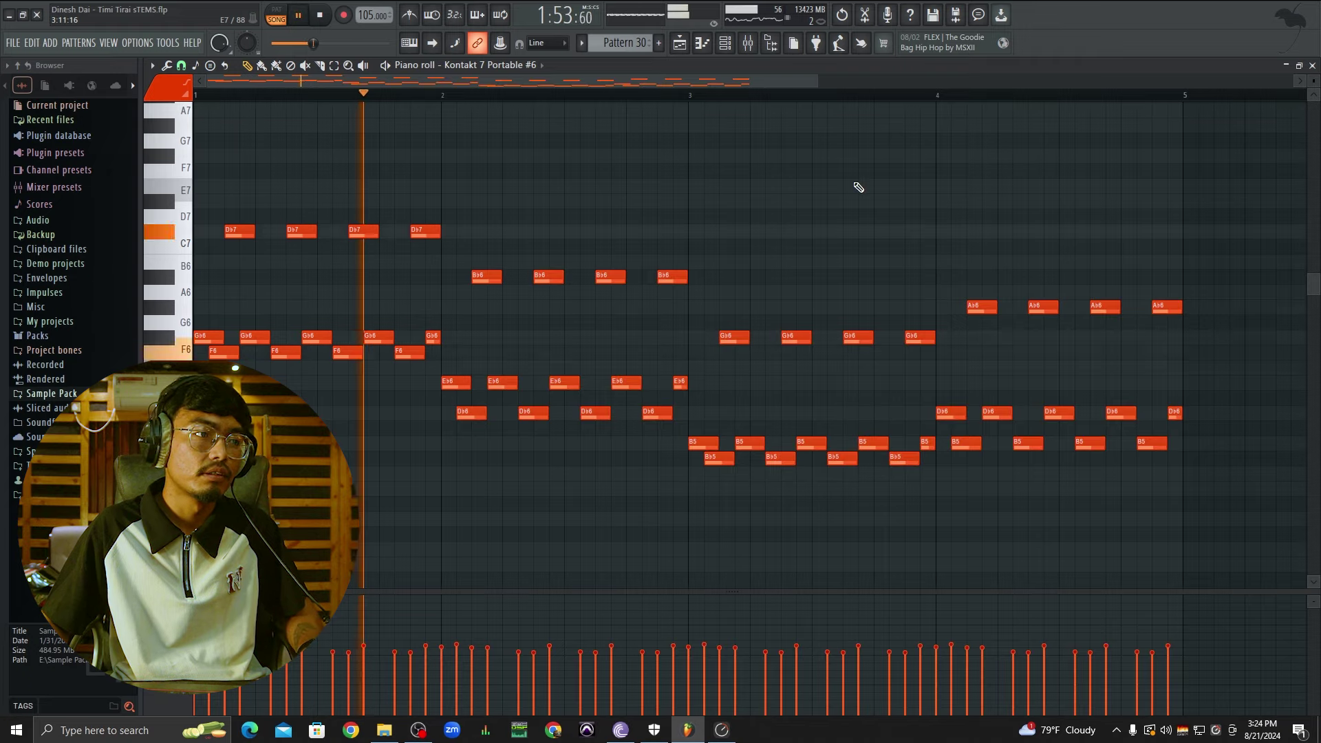
pyautogui.press('F5')
pyautogui.scroll(-5, 723, 318)
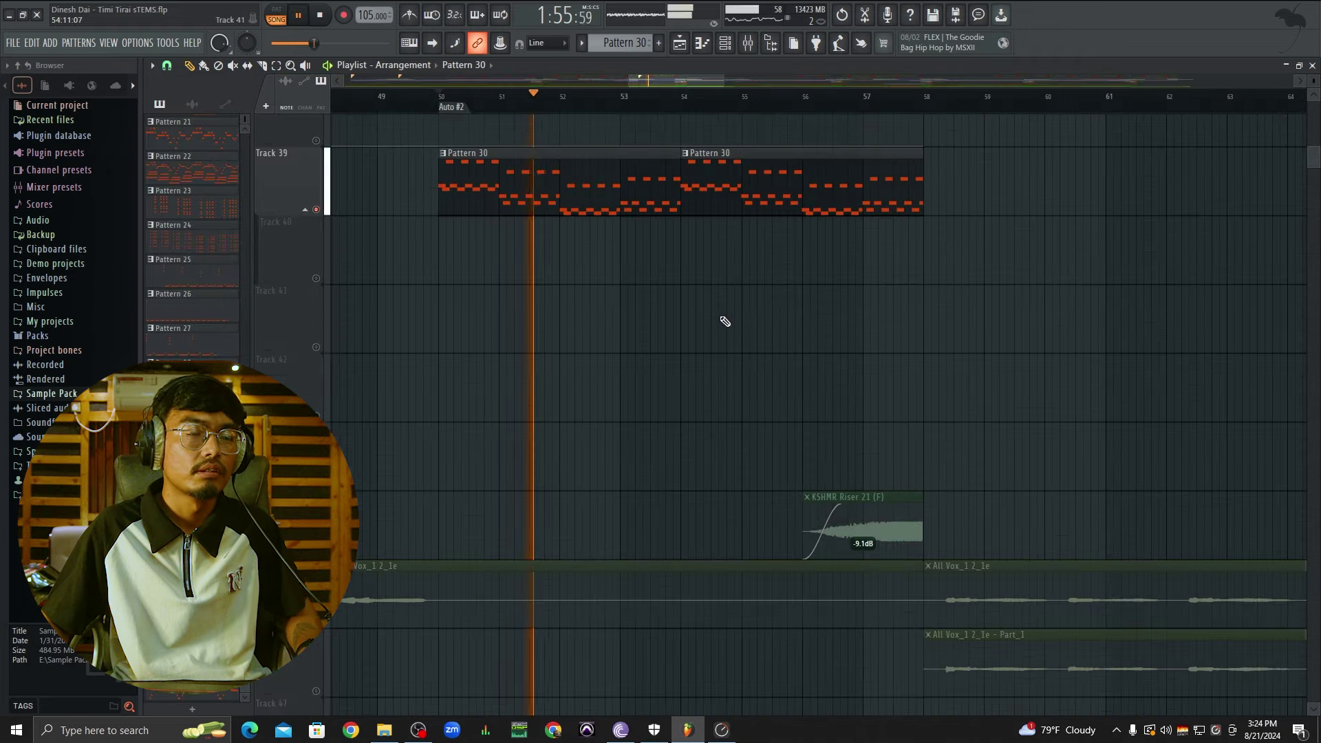
pyautogui.scroll(-2, 717, 289)
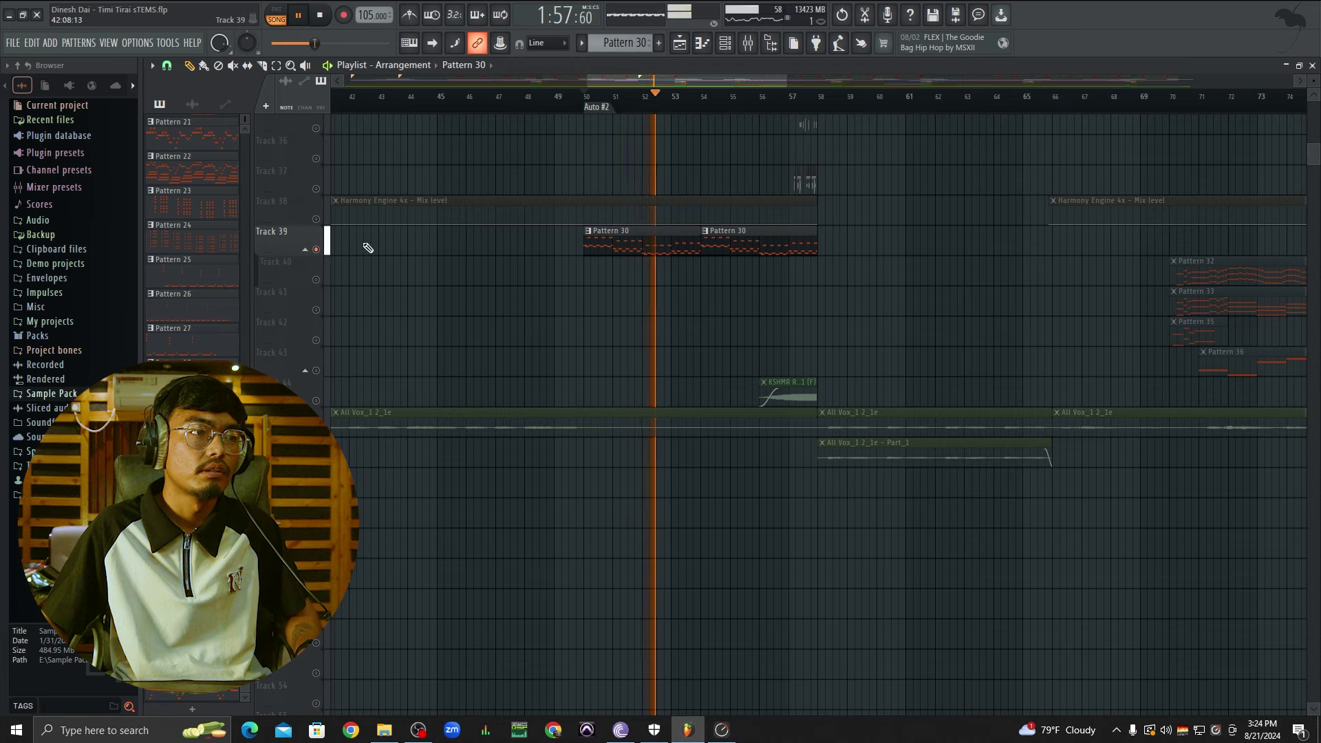
# Step: Turn off Track 39's solo and play all tracks from bar 56
pyautogui.rightClick(317, 250)
pyautogui.press('space')
pyautogui.scroll(3, 741, 229)
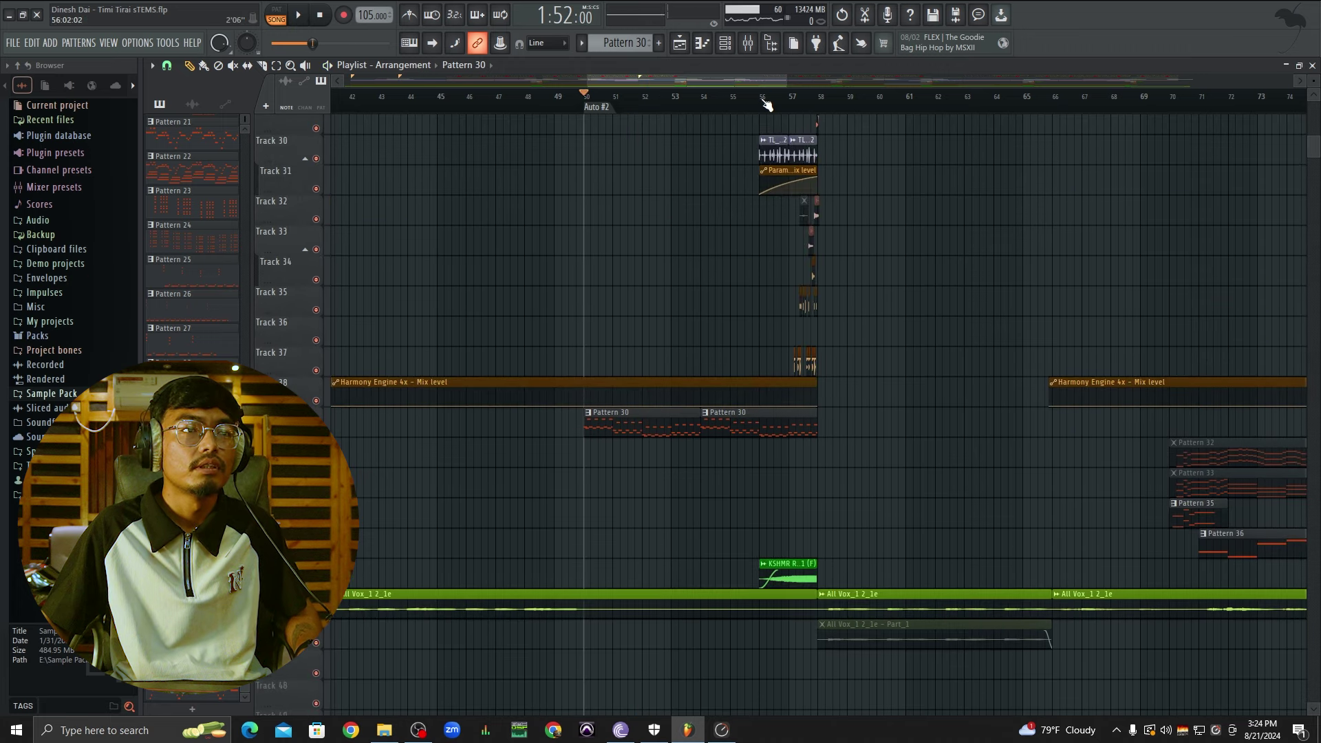
pyautogui.click(765, 98)
pyautogui.scroll(2, 835, 285)
pyautogui.scroll(-3, 843, 296)
pyautogui.press('space')
# Step: Examine the riser, drum-fill, pattern and sample clips across the tracks from bar 56 onward during playback, and stop
pyautogui.scroll(3, 856, 313)
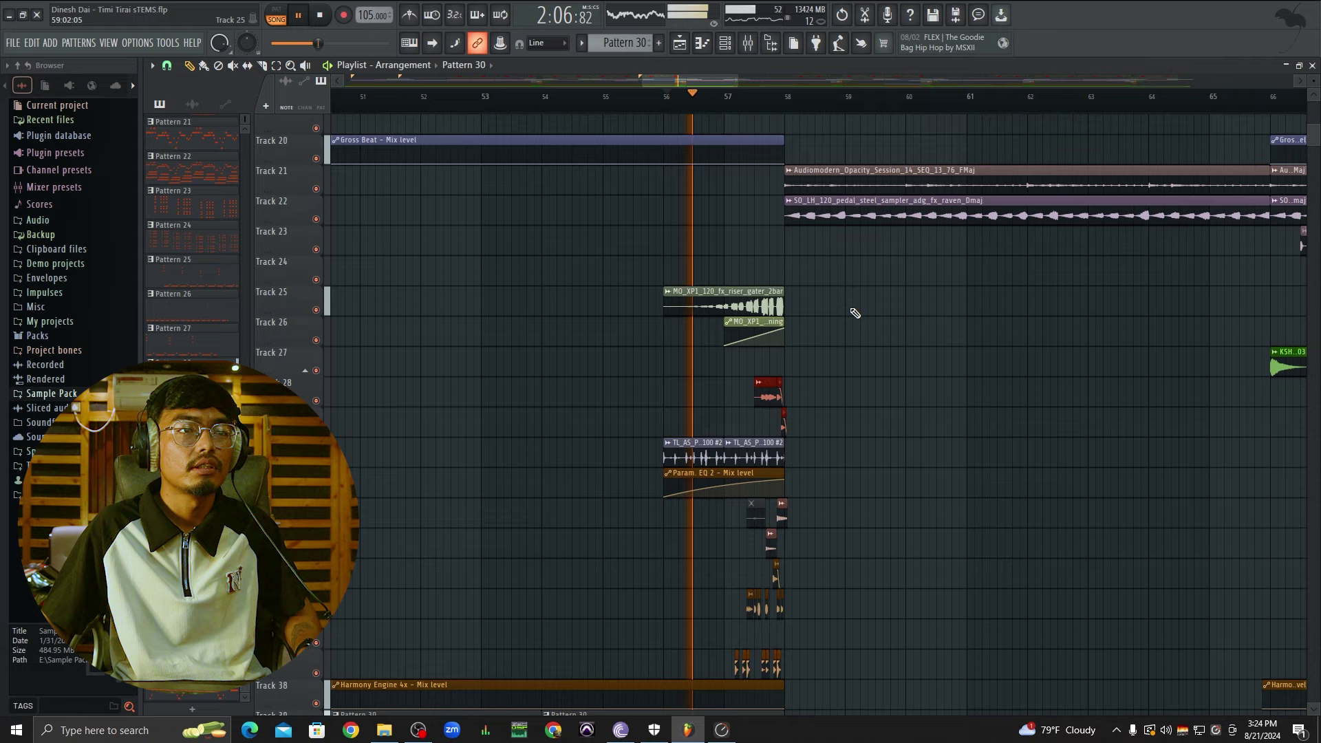
pyautogui.scroll(3, 908, 309)
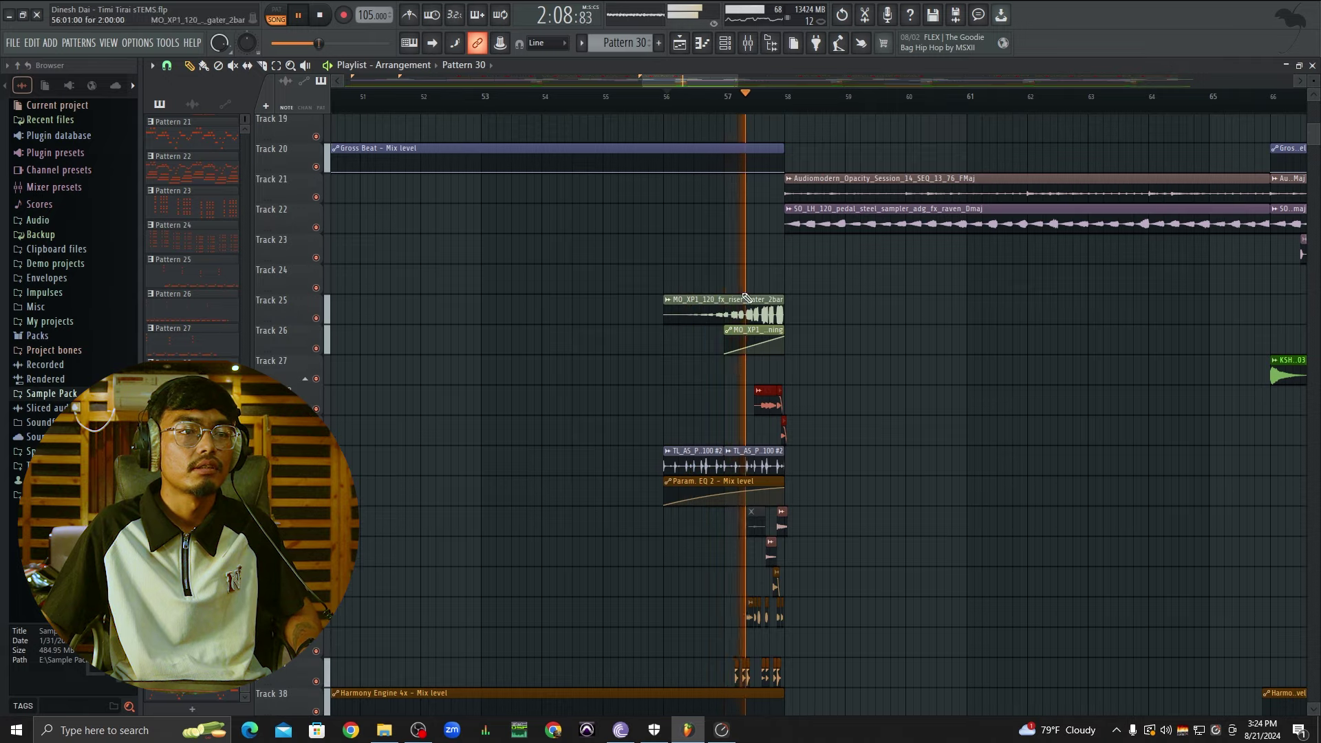
pyautogui.scroll(-3, 925, 360)
pyautogui.scroll(1, 944, 360)
pyautogui.scroll(3, 971, 385)
pyautogui.scroll(2, 934, 406)
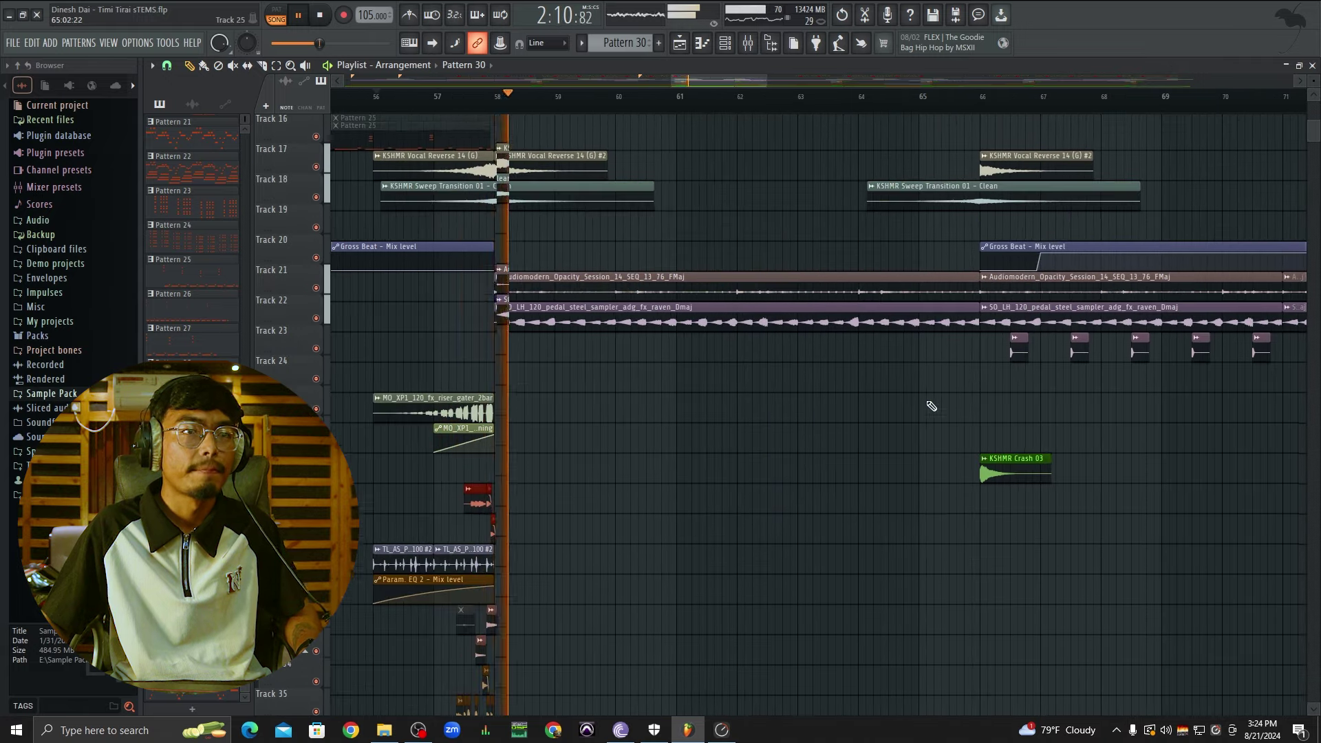
pyautogui.scroll(-1, 662, 303)
pyautogui.scroll(-3, 637, 294)
pyautogui.scroll(4, 789, 312)
pyautogui.scroll(-2, 791, 311)
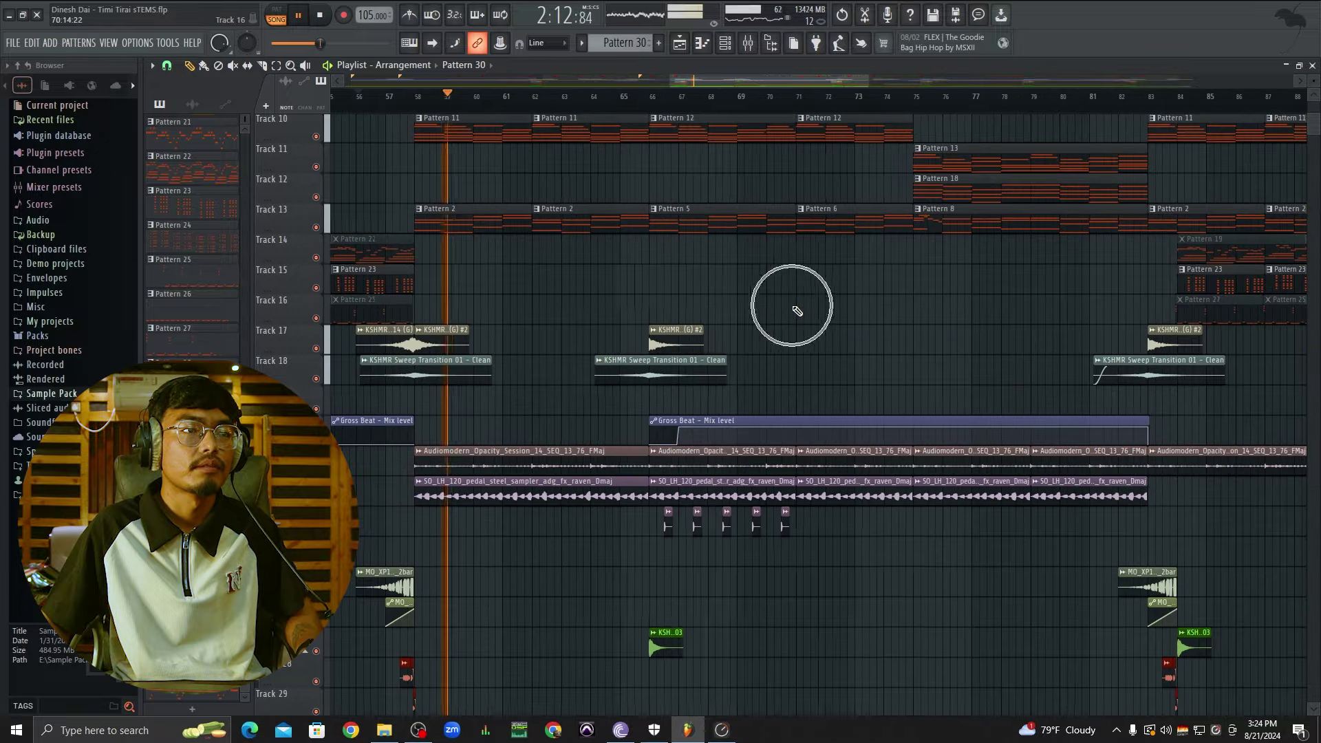
pyautogui.press('space')
# Step: Select the Pattern 34, 35 and 36 clips on Tracks 42 and 43, and play the section from just before bar 70
pyautogui.scroll(-8, 643, 451)
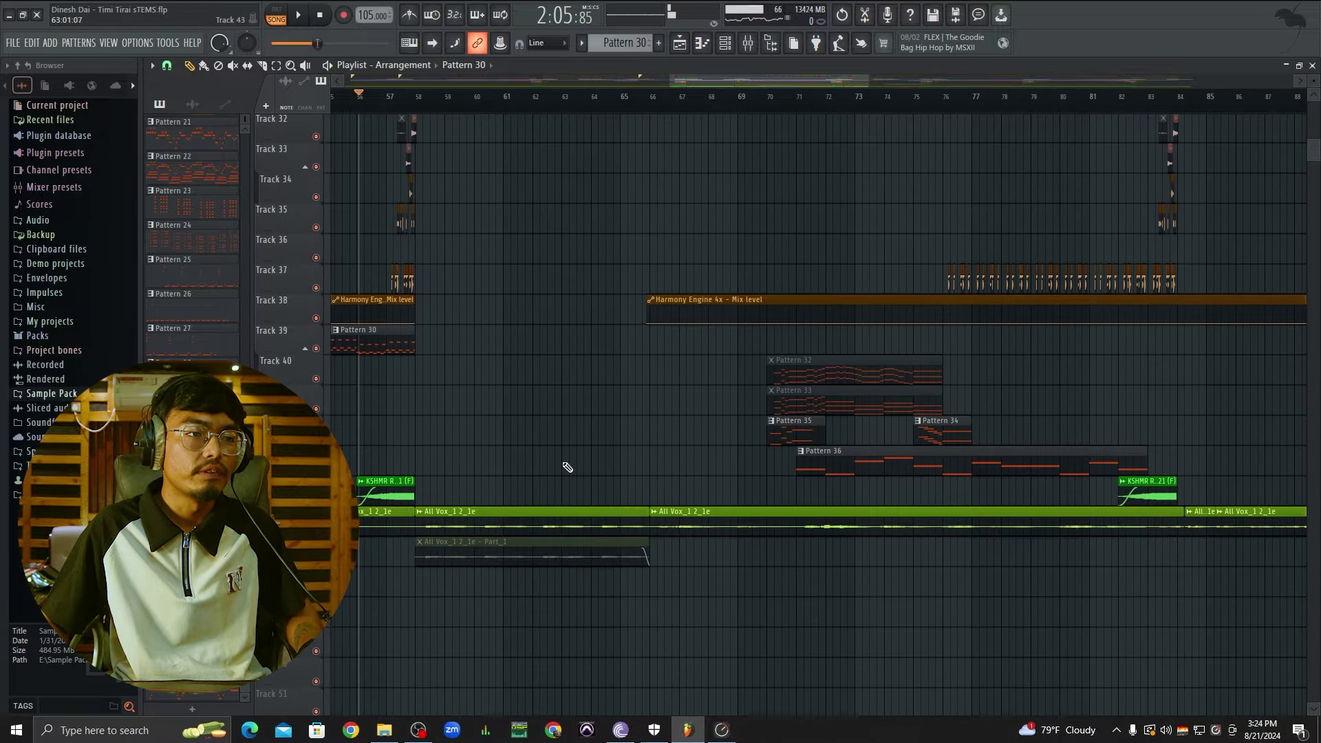
pyautogui.moveTo(565, 448); pyautogui.dragTo(596, 556)
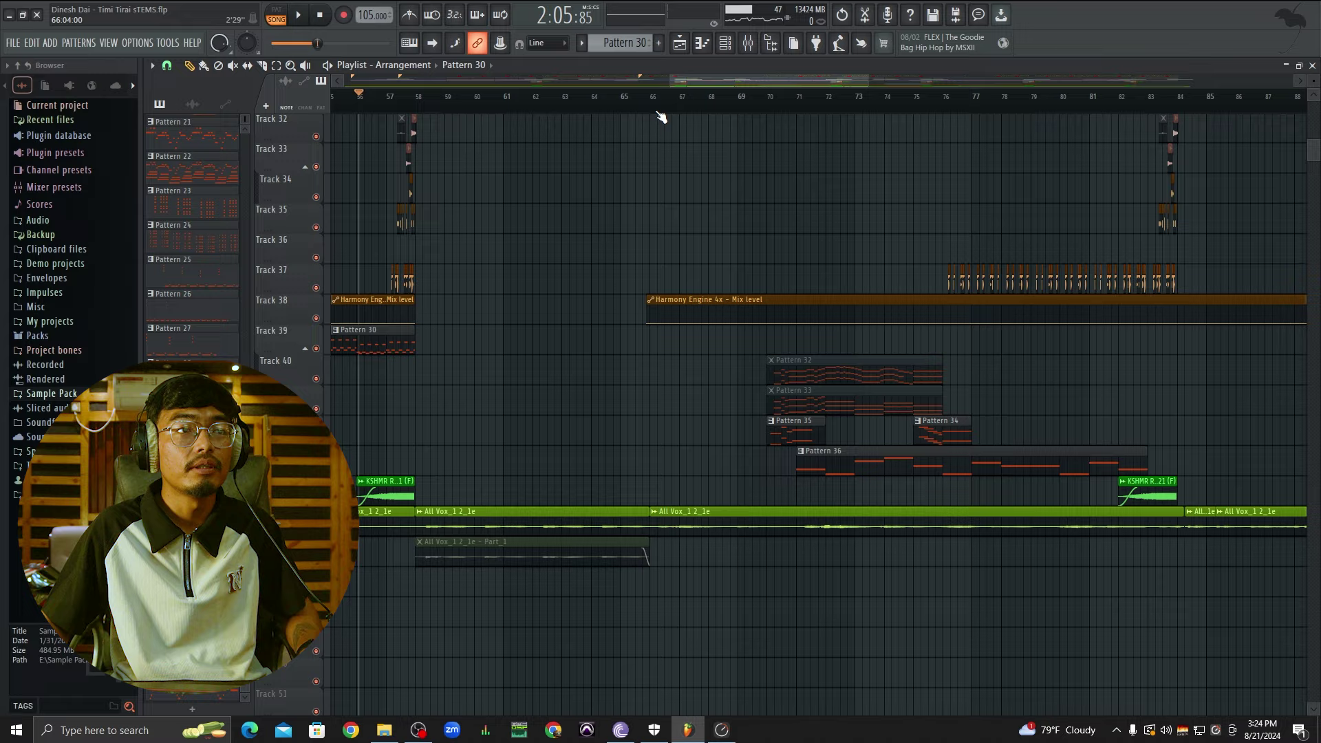
pyautogui.hscroll(4, 757, 275)
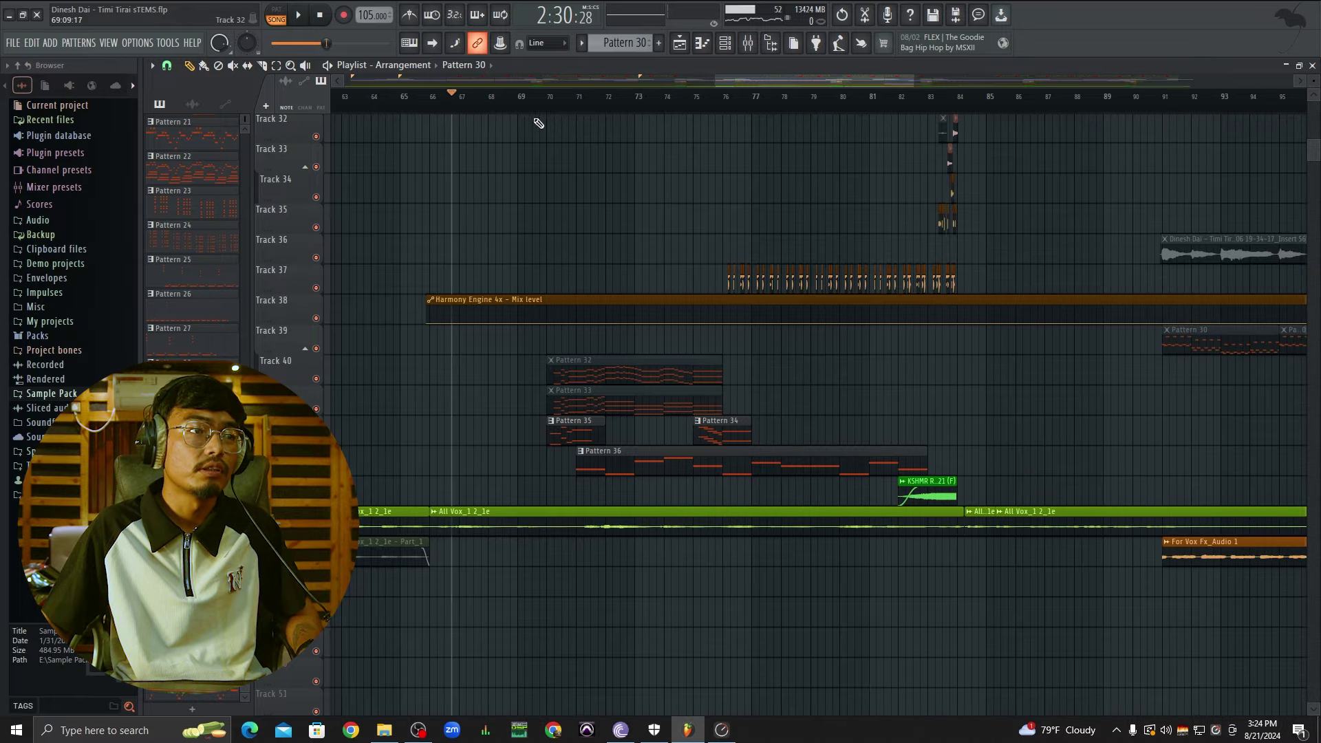
pyautogui.moveTo(799, 420); pyautogui.dragTo(547, 482)
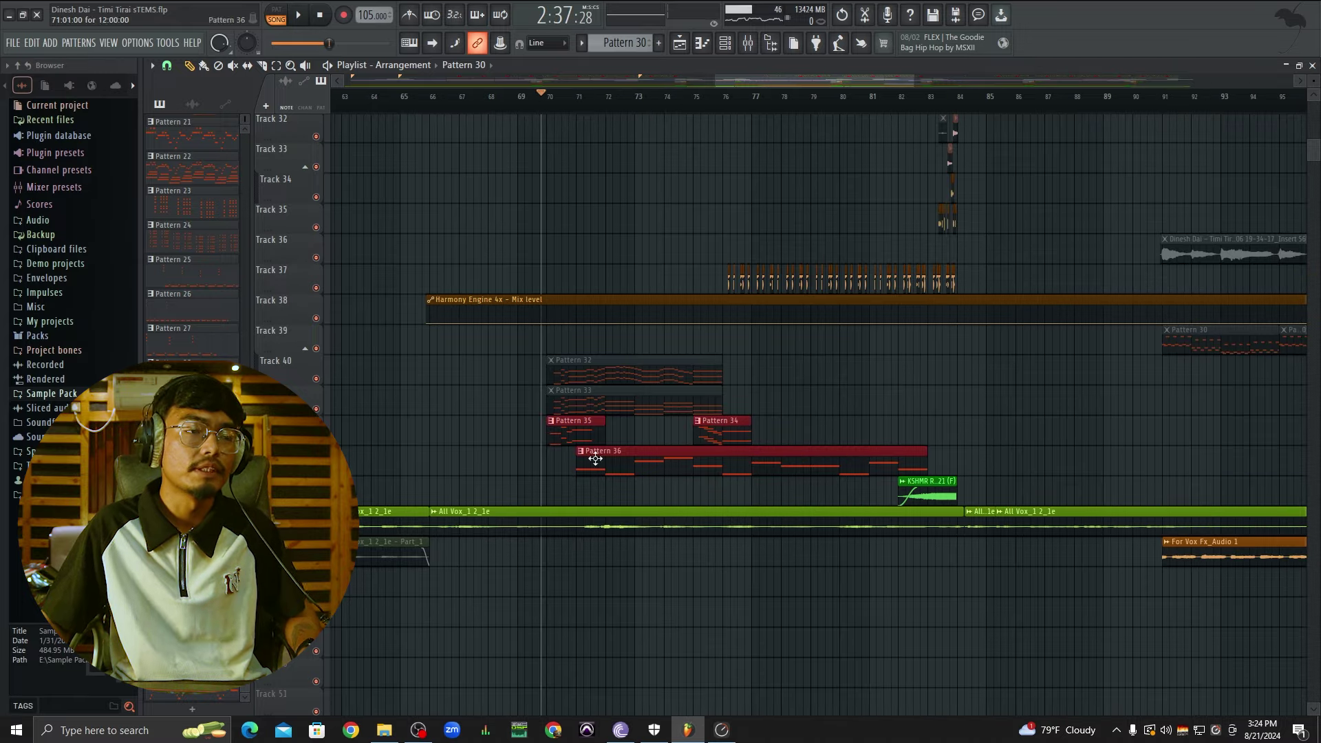
pyautogui.scroll(3, 627, 507)
pyautogui.scroll(-2, 605, 457)
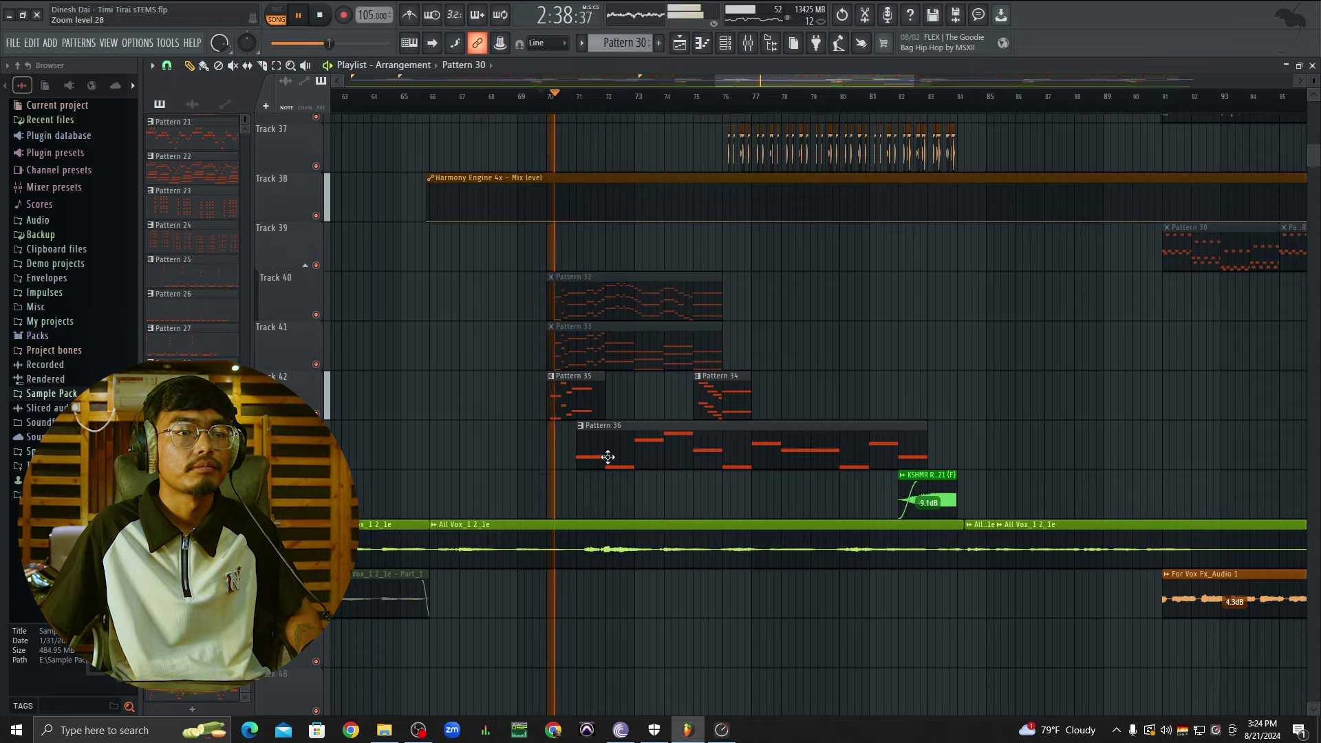
pyautogui.click(585, 398)
pyautogui.press('space')
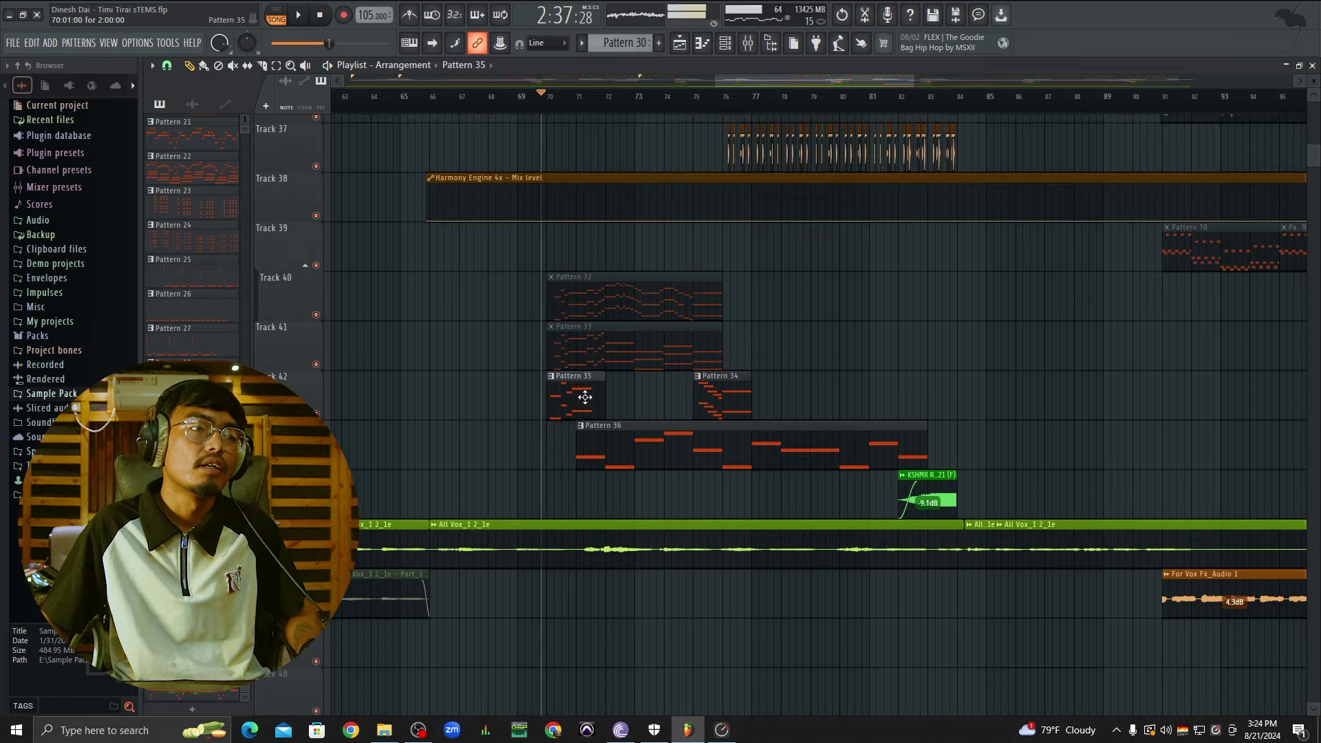
# Step: Examine Pattern 35's Kontakt 7 notes in the piano roll, play the pattern on its own, and return to the playlist
pyautogui.keyDown('ctrl'); pyautogui.rightClick(658, 298); pyautogui.keyUp('ctrl')
pyautogui.scroll(-1, 931, 426)
pyautogui.scroll(5, 826, 516)
pyautogui.scroll(5, 826, 517)
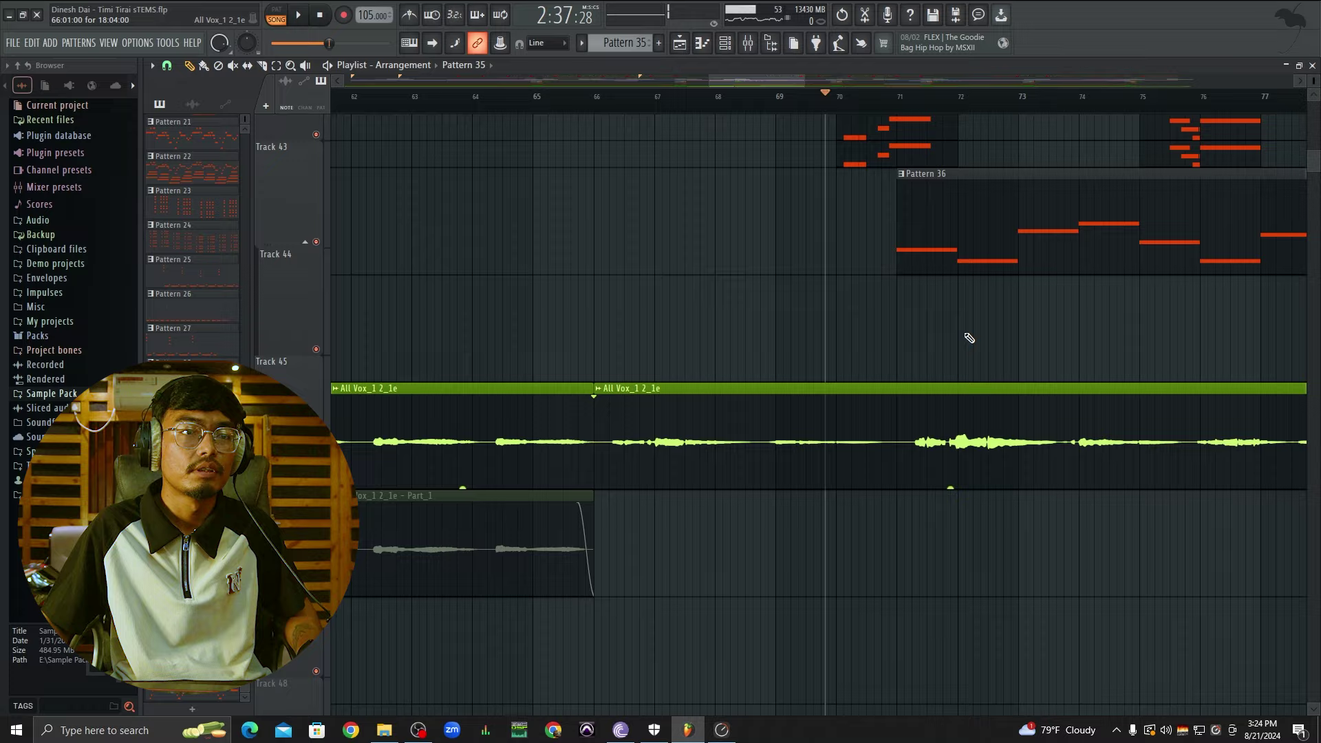
pyautogui.scroll(4, 968, 337)
pyautogui.doubleClick(915, 477)
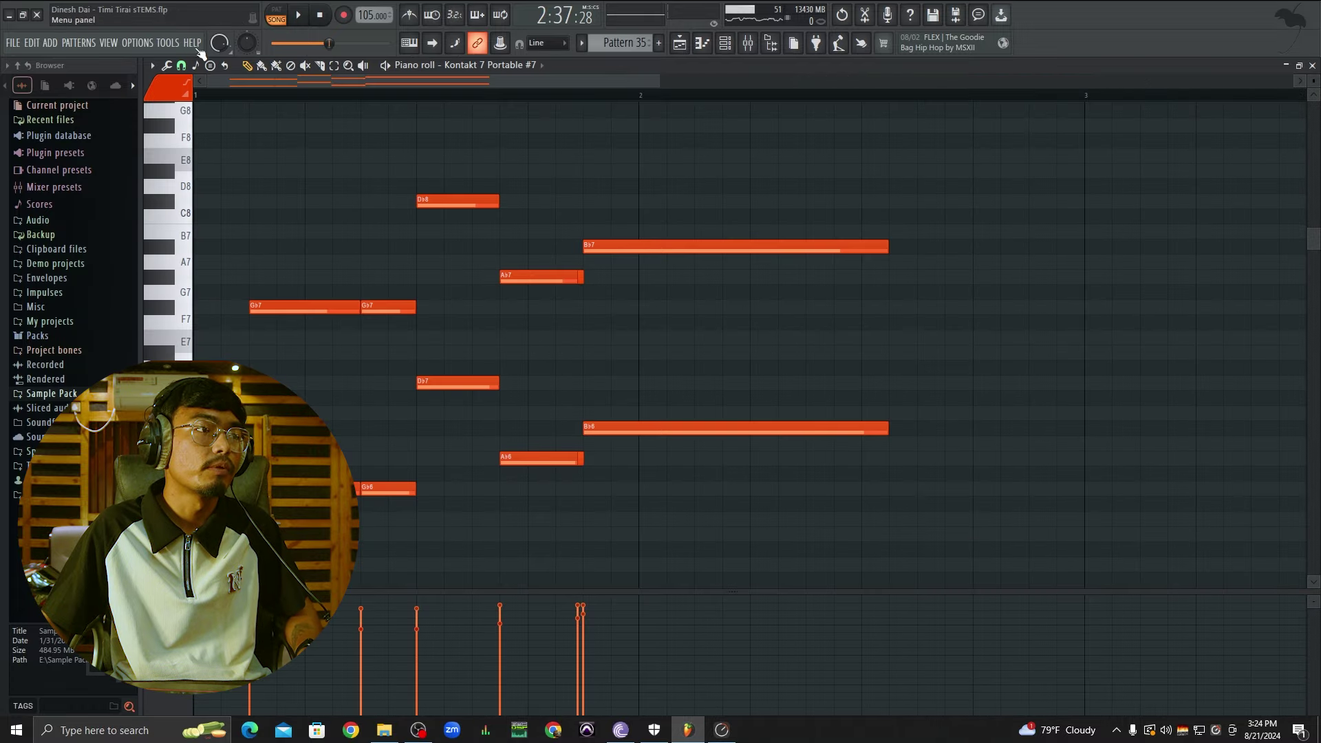
pyautogui.scroll(-2, 631, 336)
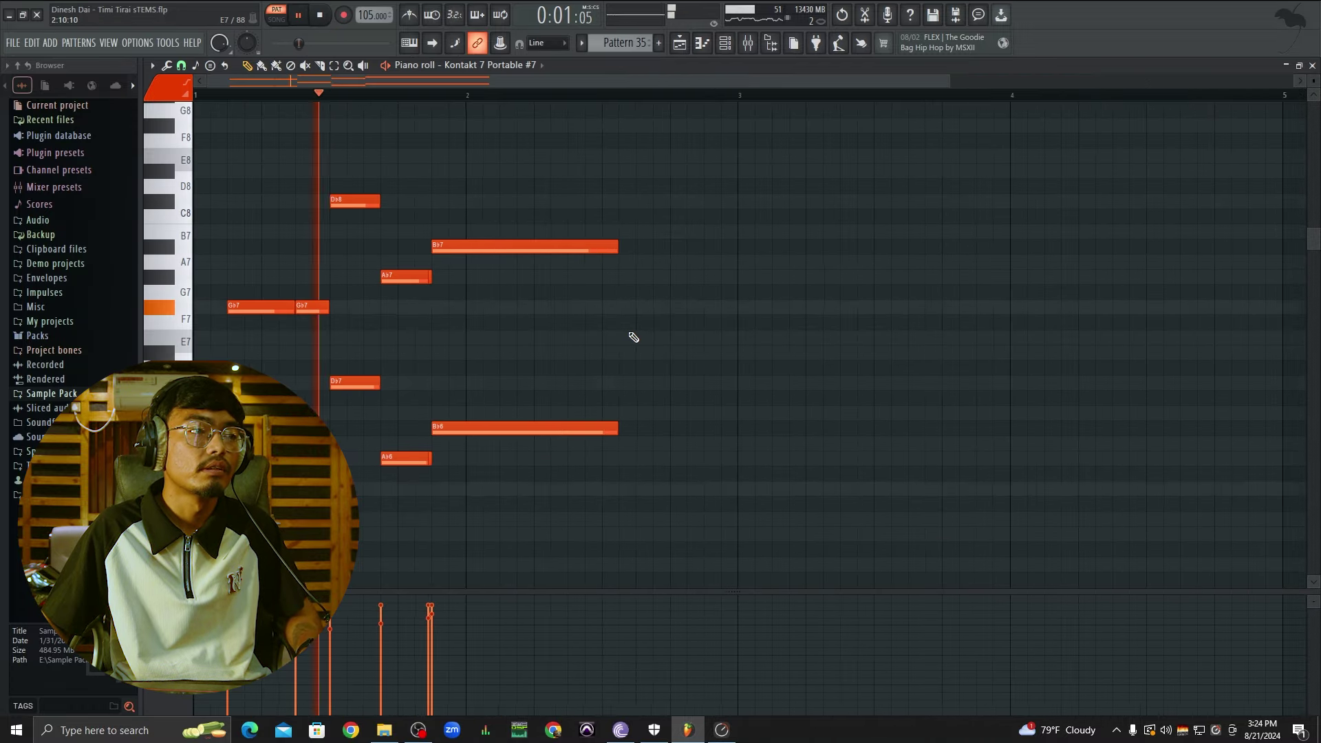
pyautogui.click(1313, 66)
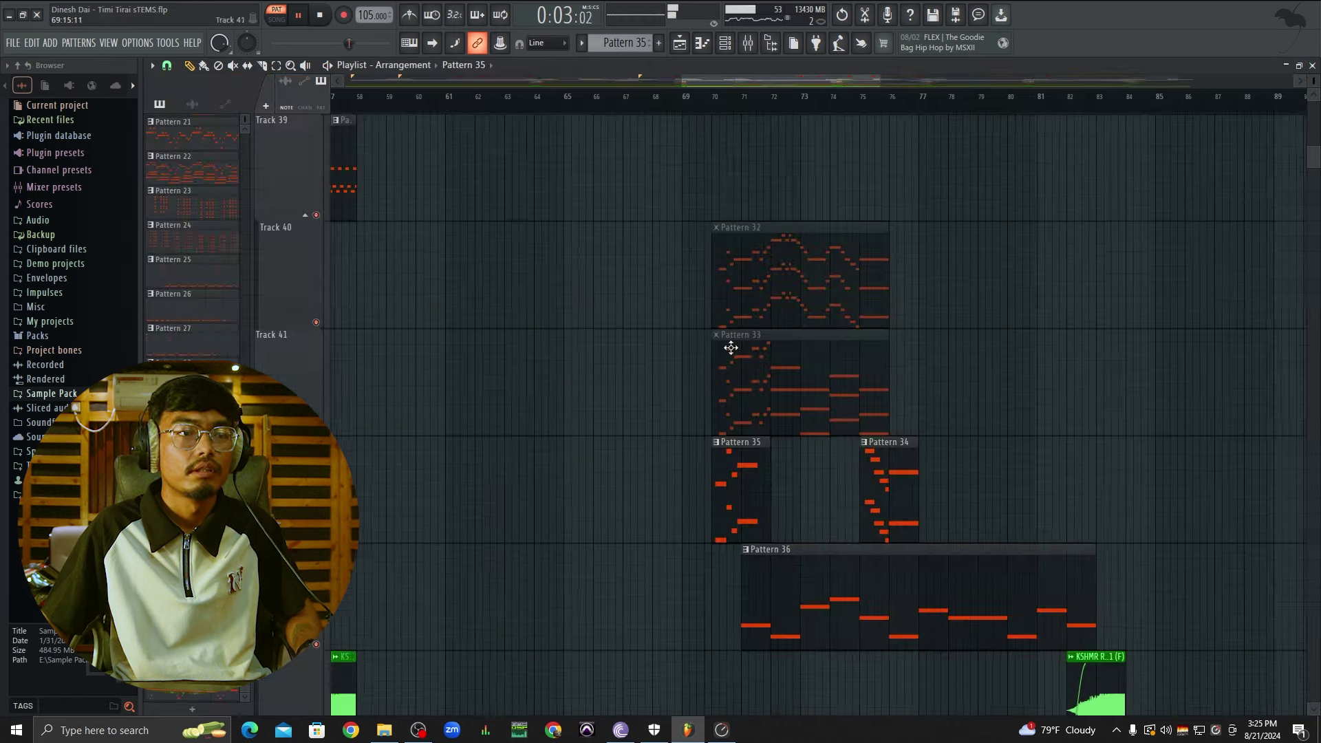
pyautogui.press('space')
# Step: Inspect the Kontakt 7 Portable #7 piano instrument used by Pattern 35, and close the plugin and the channel rack
pyautogui.click(726, 44)
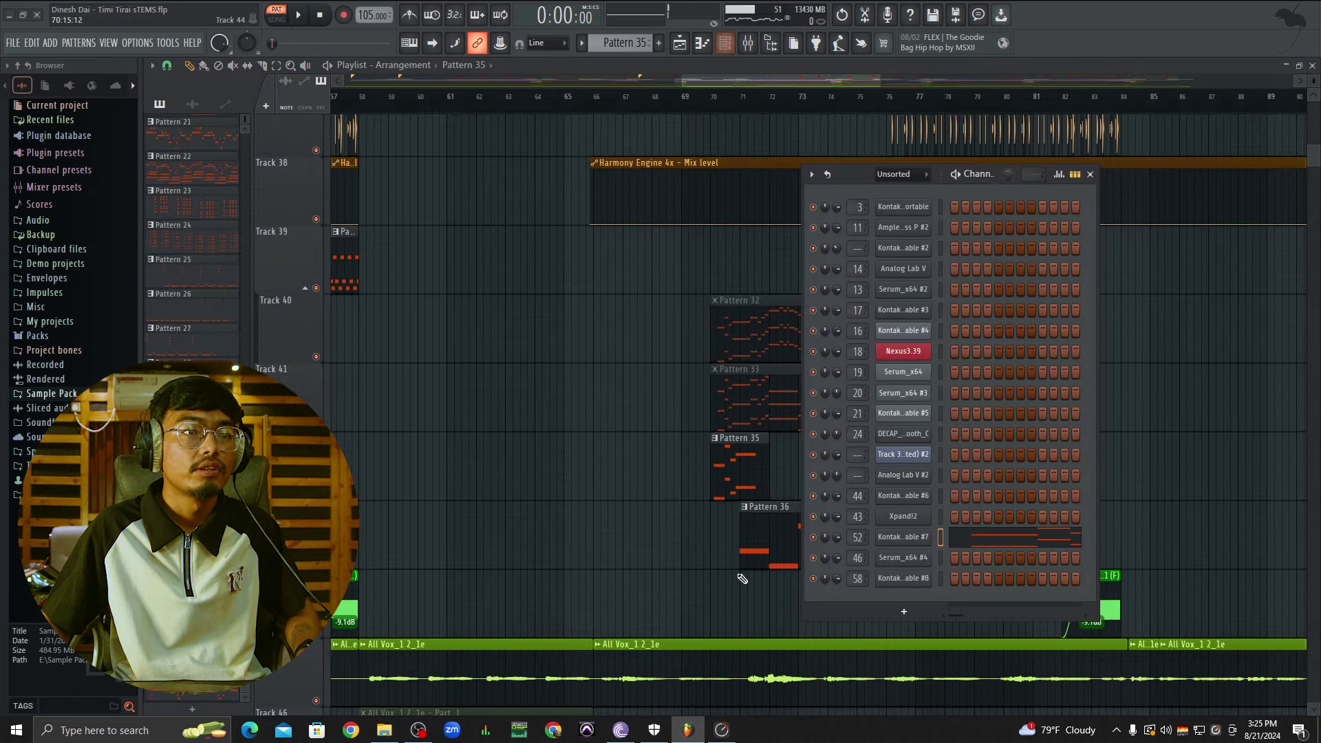
pyautogui.click(925, 540)
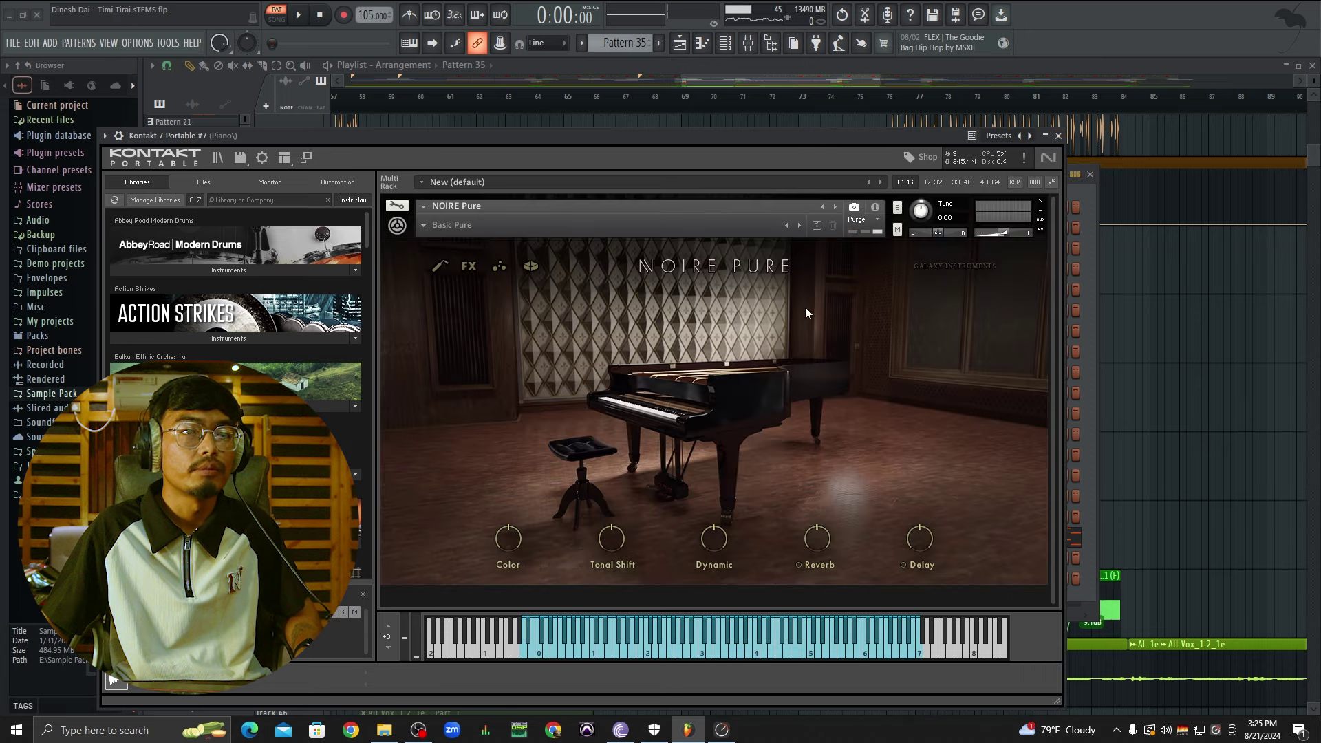
pyautogui.click(1059, 137)
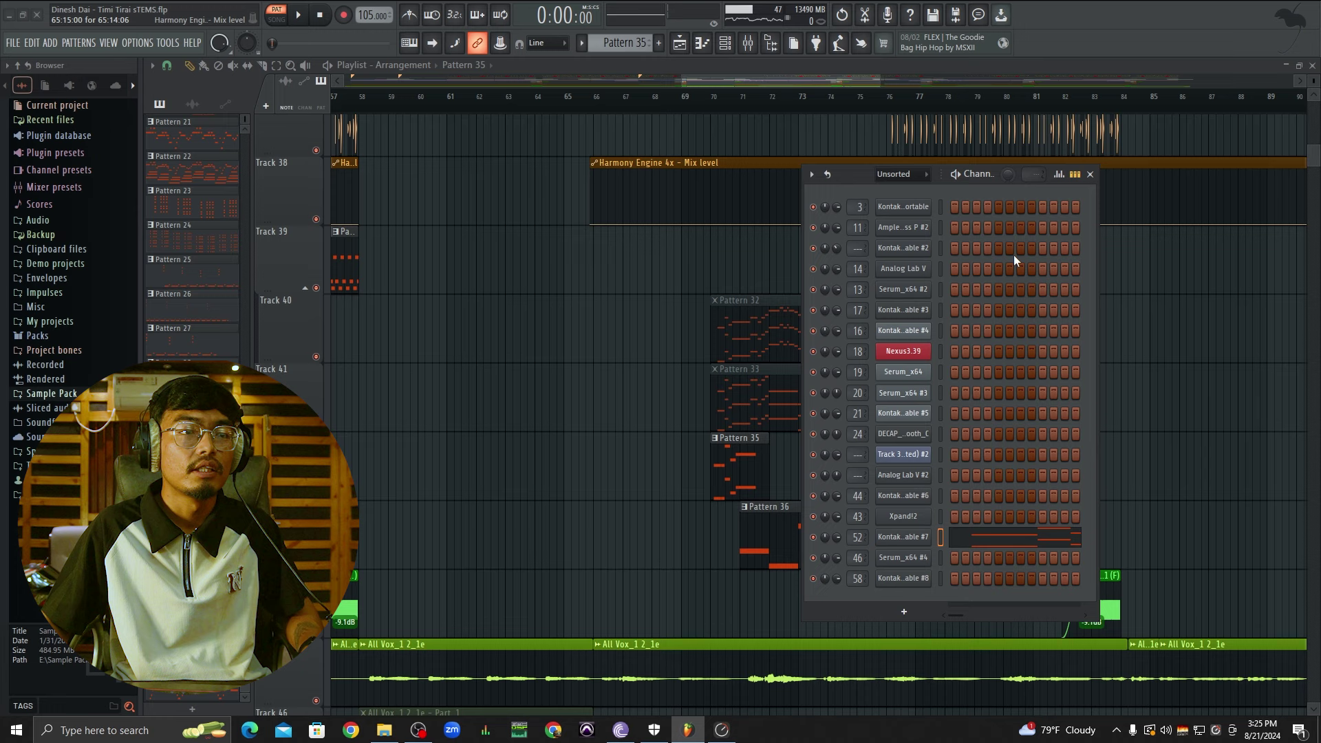
pyautogui.press('F6')
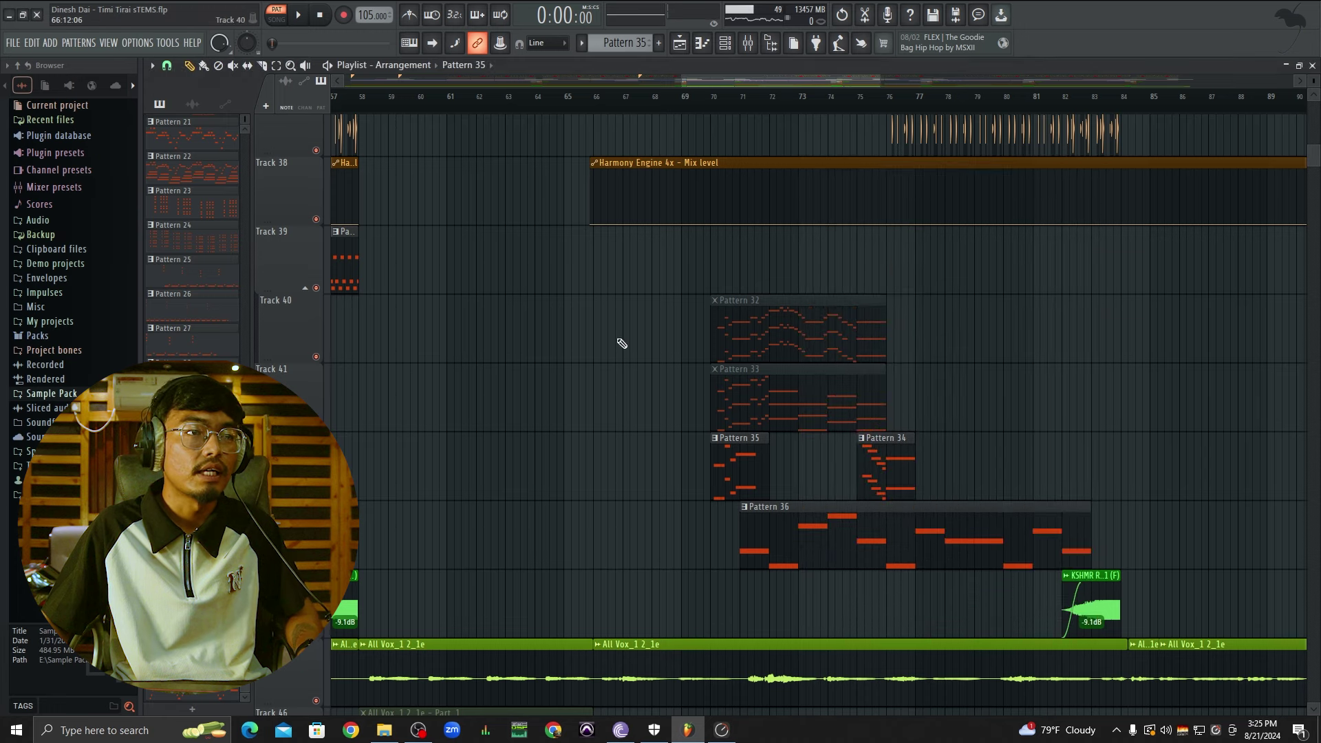
# Step: Solo Track 43 and play its Pattern 36 clip in song mode from just before bar 71
pyautogui.click(733, 103)
pyautogui.scroll(-2, 782, 549)
pyautogui.rightClick(316, 425)
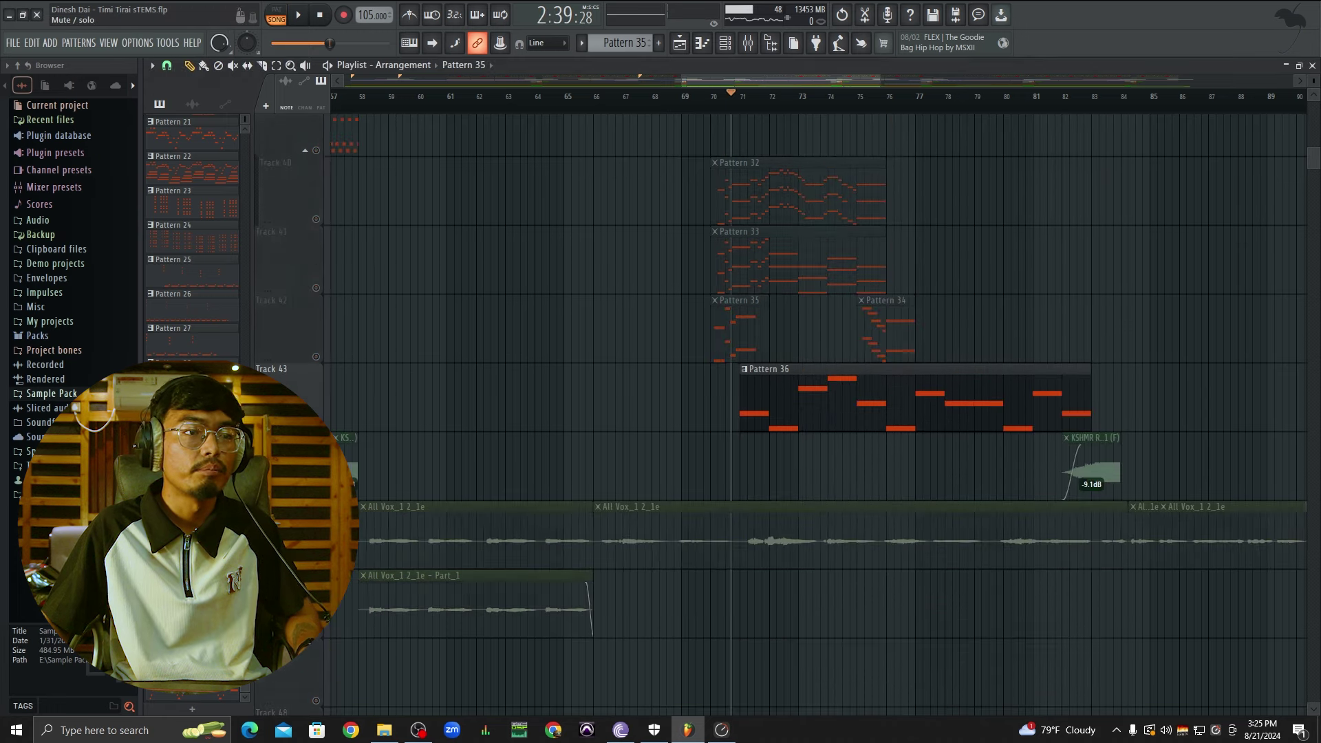
pyautogui.keyDown('alt'); pyautogui.scroll(-2, 878, 475); pyautogui.keyUp('alt')
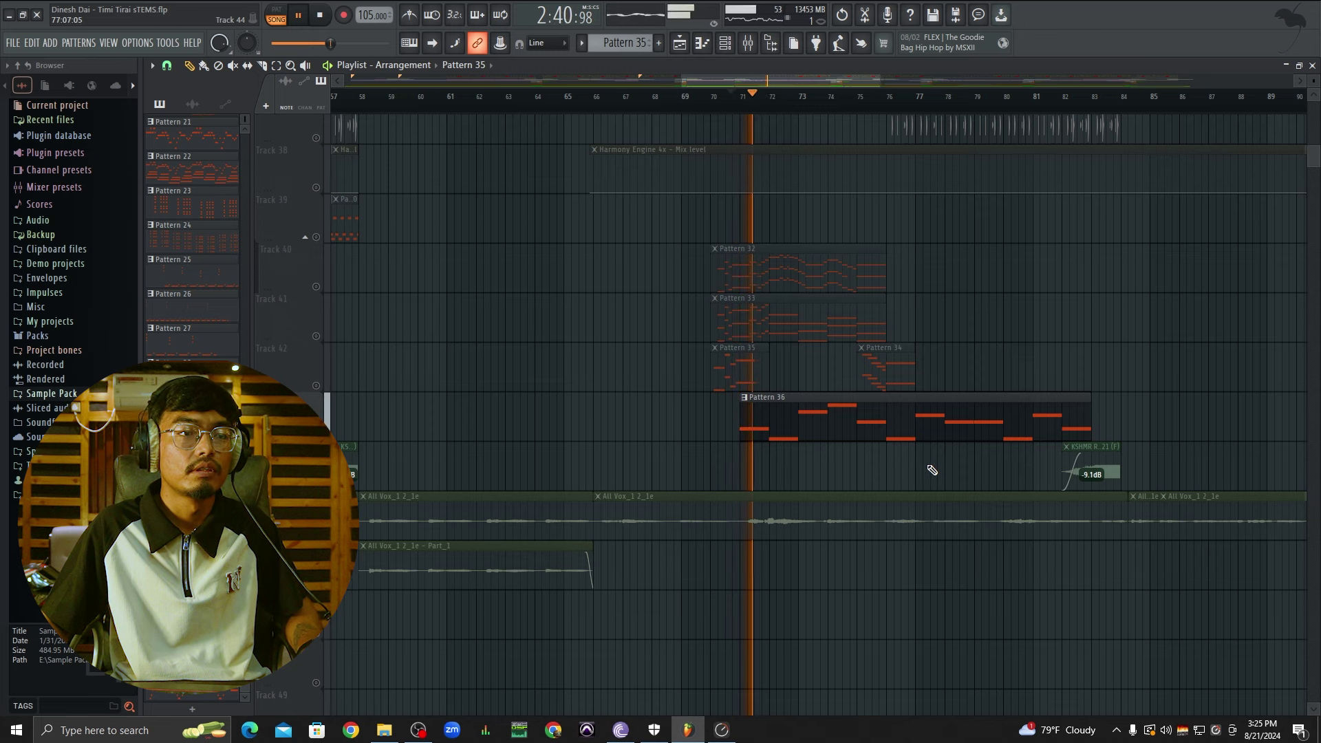
pyautogui.keyDown('ctrl'); pyautogui.scroll(2, 977, 474); pyautogui.keyUp('ctrl')
pyautogui.keyDown('ctrl'); pyautogui.scroll(-2, 858, 359); pyautogui.keyUp('ctrl')
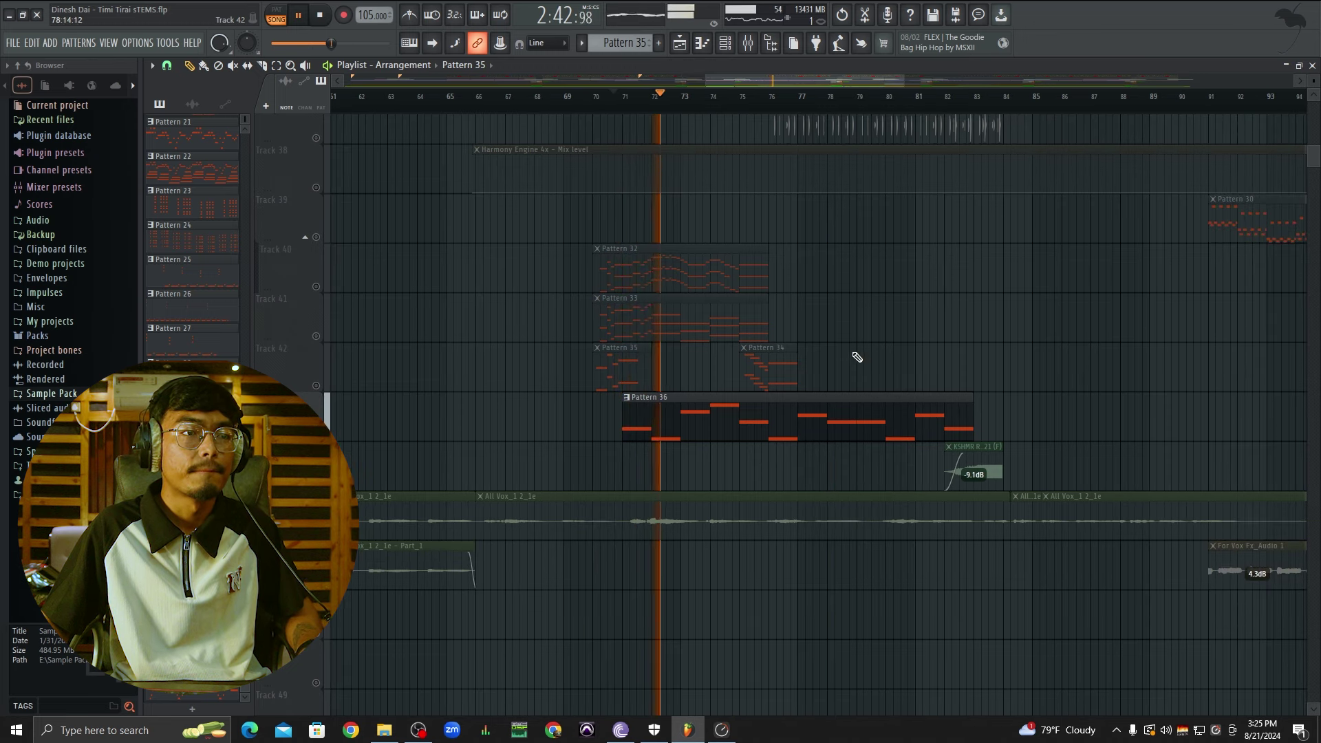
pyautogui.rightClick(317, 386)
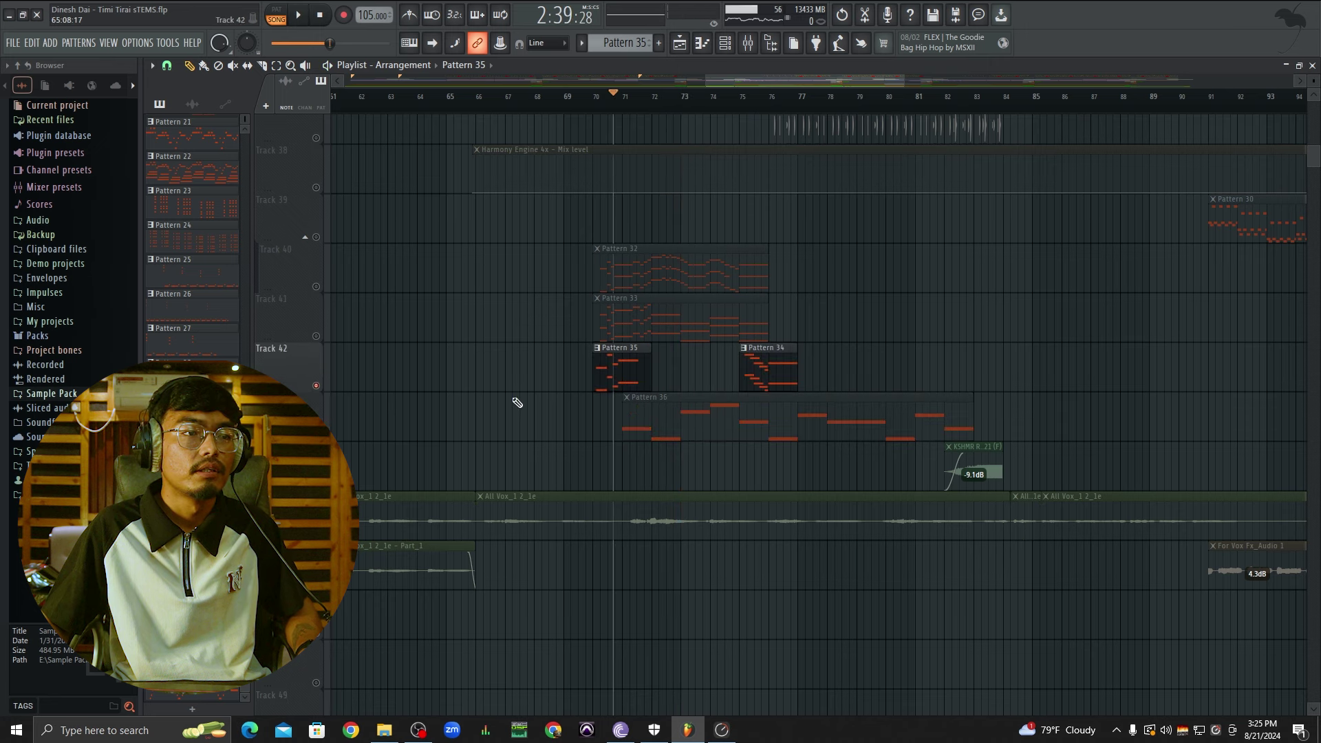
pyautogui.rightClick(316, 436)
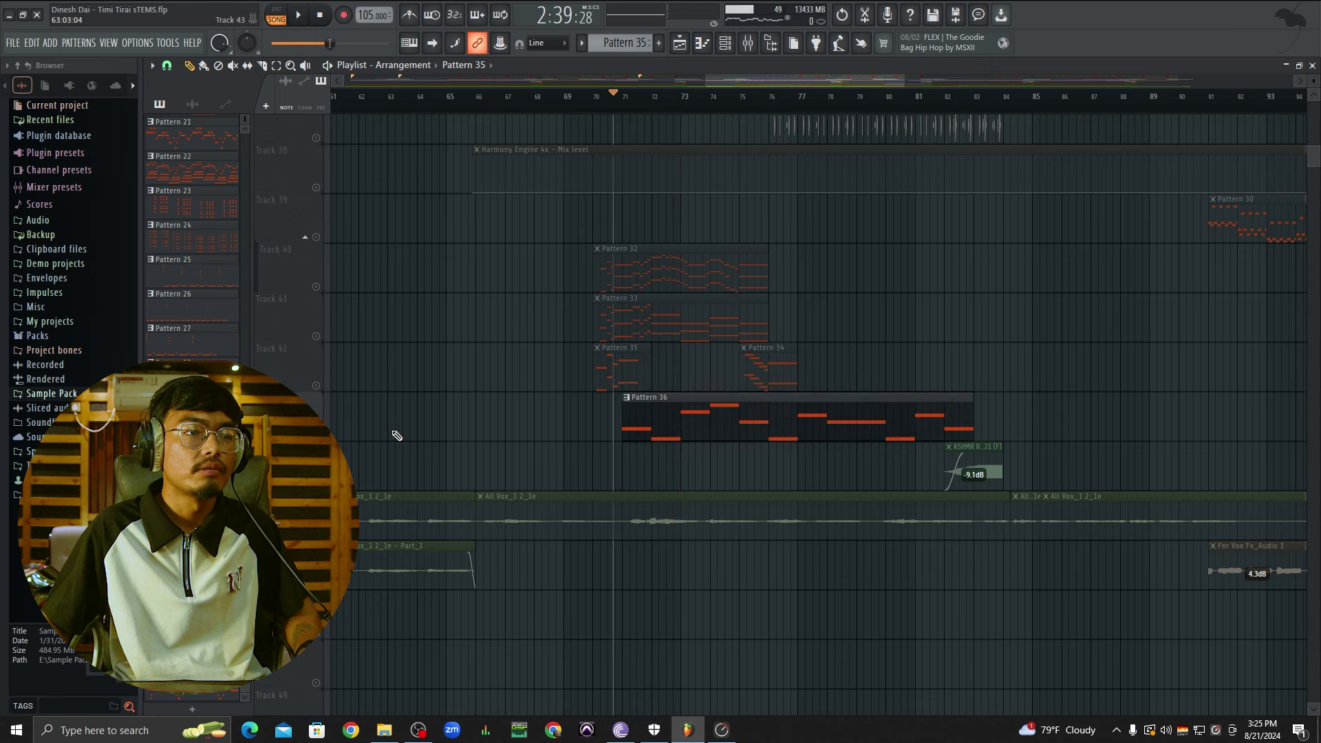
# Step: Inspect the Serum_x64 #4 bass preset used by Pattern 36, and close the plugin and the channel rack
pyautogui.click(726, 43)
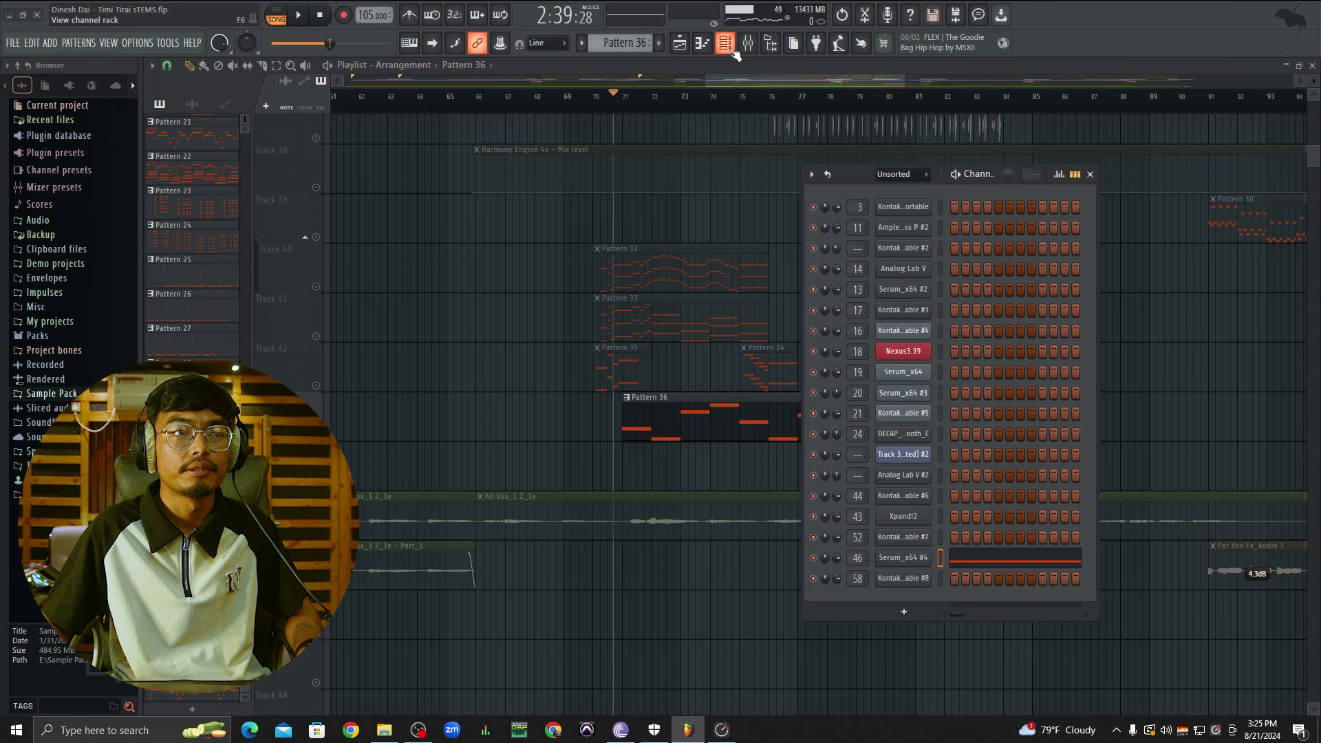
pyautogui.click(913, 558)
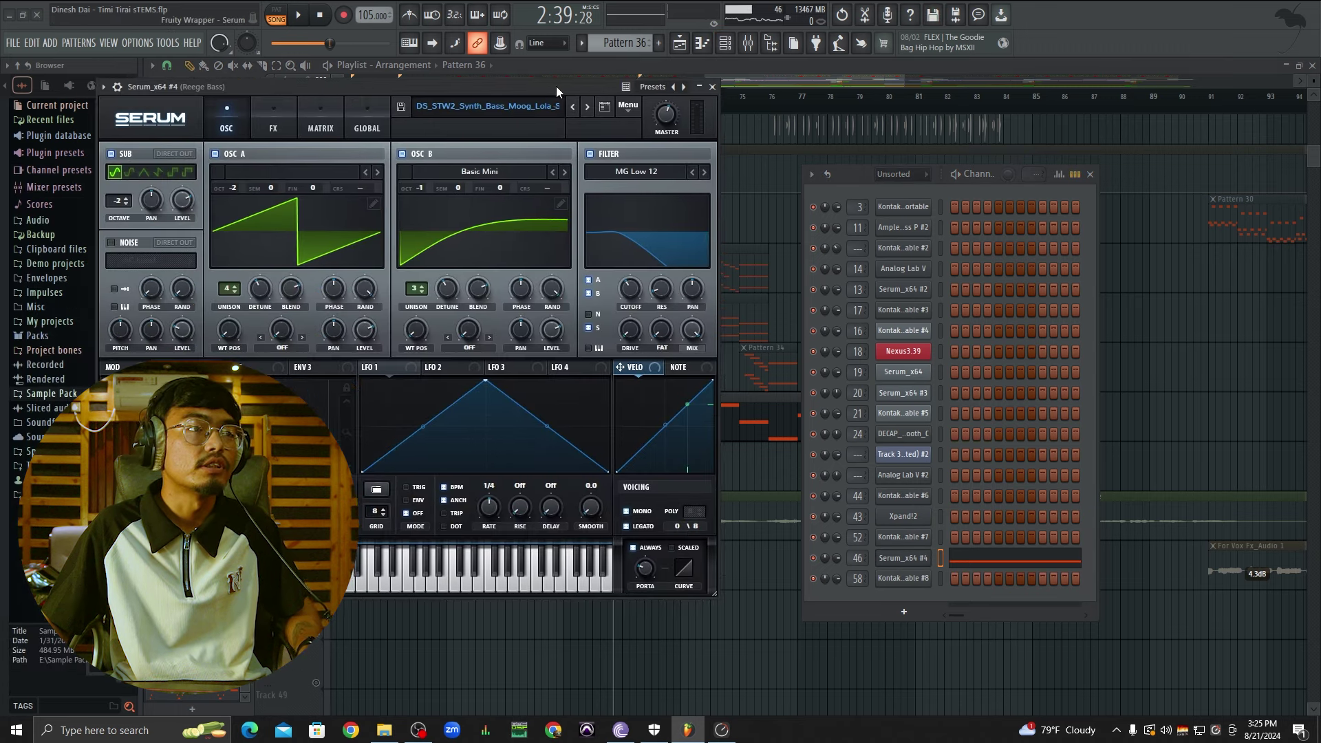
pyautogui.click(712, 90)
pyautogui.press('F6')
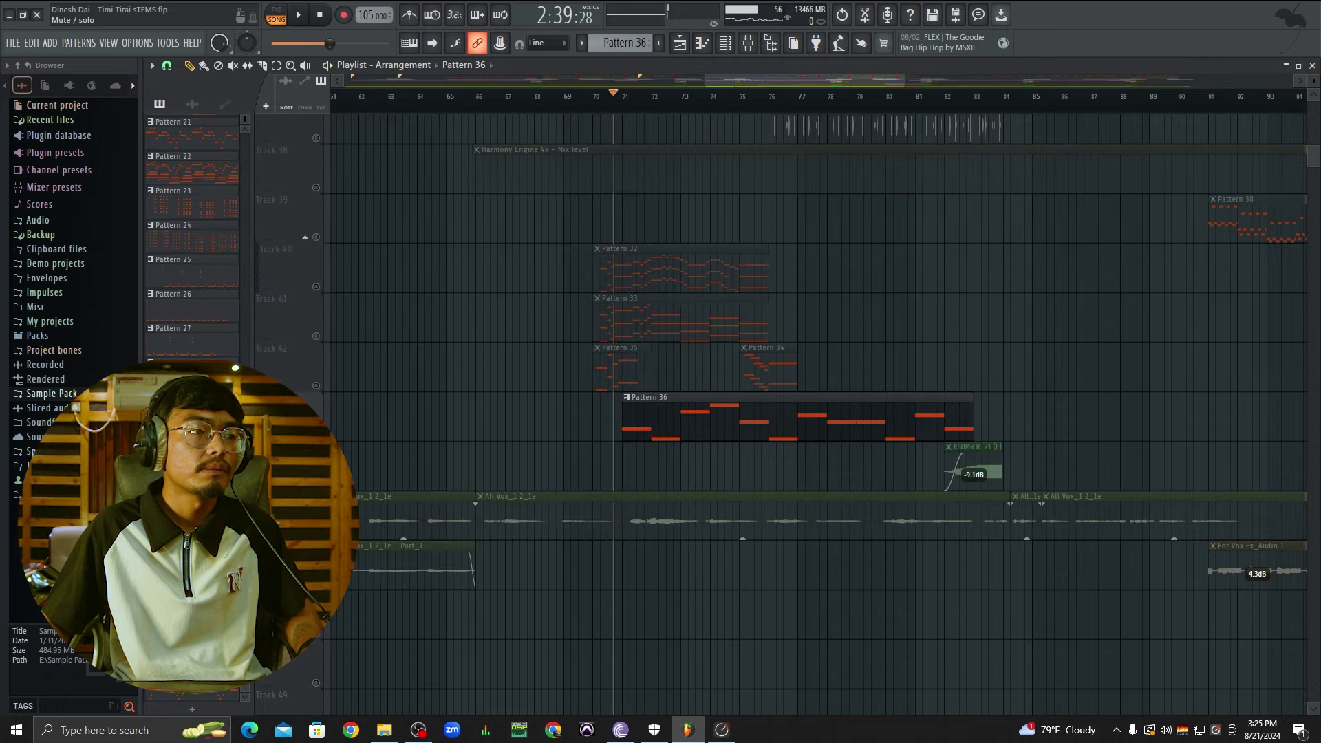
# Step: Play the full arrangement with all tracks active from just before bar 71 and review the layers around Pattern 36 and Track 37
pyautogui.press('space')
pyautogui.scroll(-3, 1019, 254)
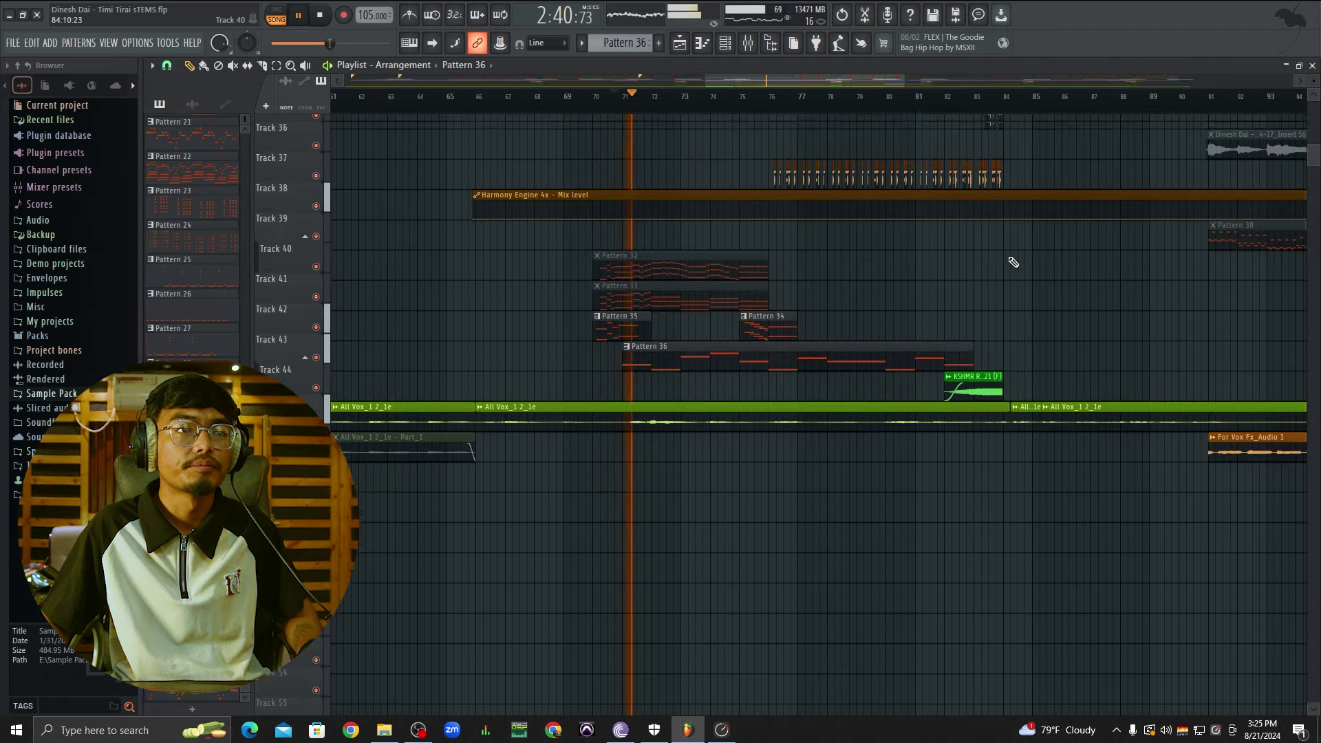
pyautogui.scroll(5, 964, 286)
pyautogui.scroll(9, 927, 301)
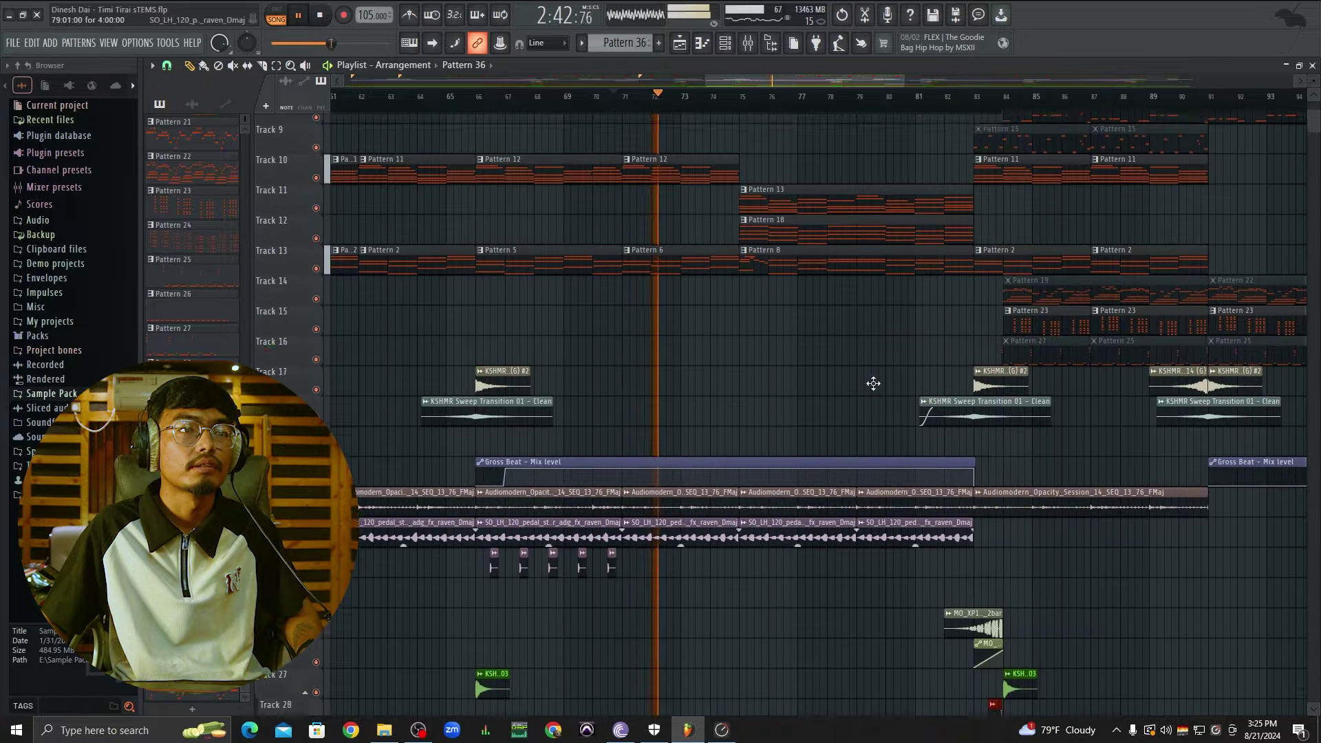
pyautogui.scroll(1, 877, 267)
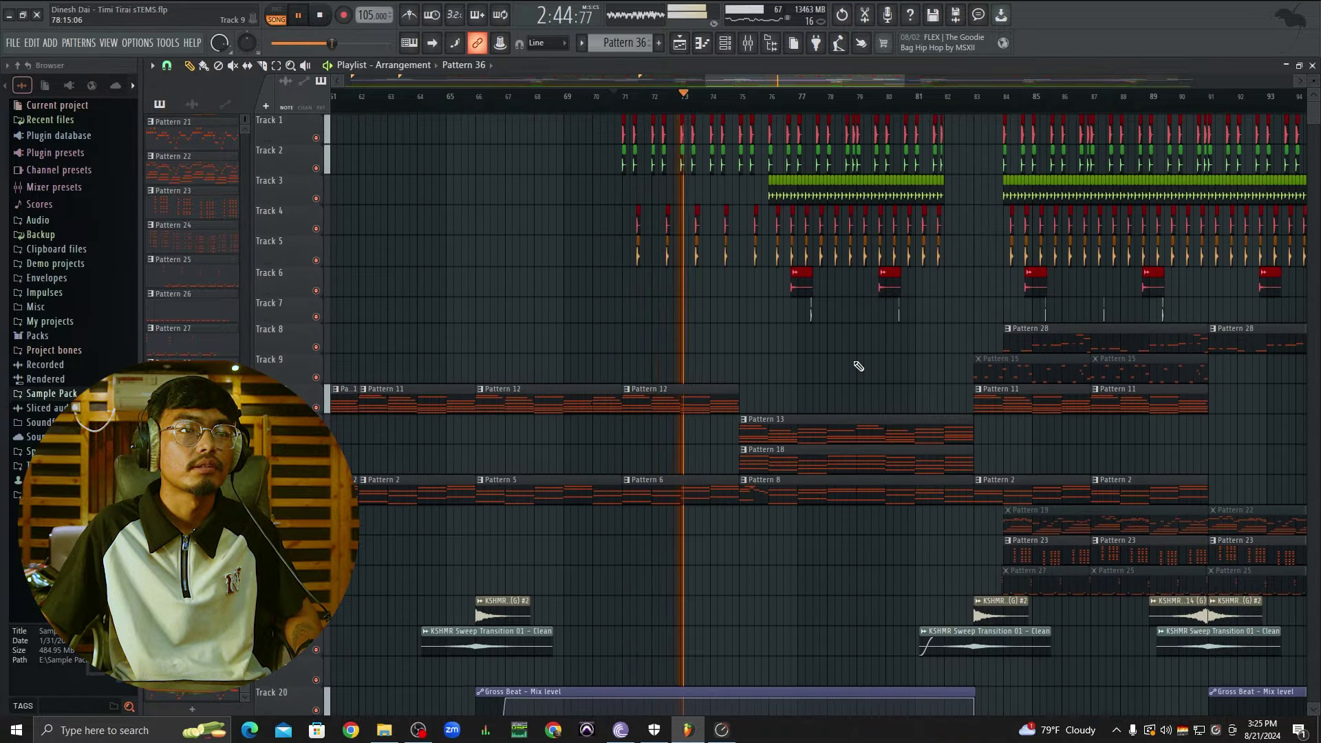
pyautogui.scroll(2, 859, 365)
pyautogui.scroll(-2, 859, 365)
pyautogui.scroll(-5, 752, 374)
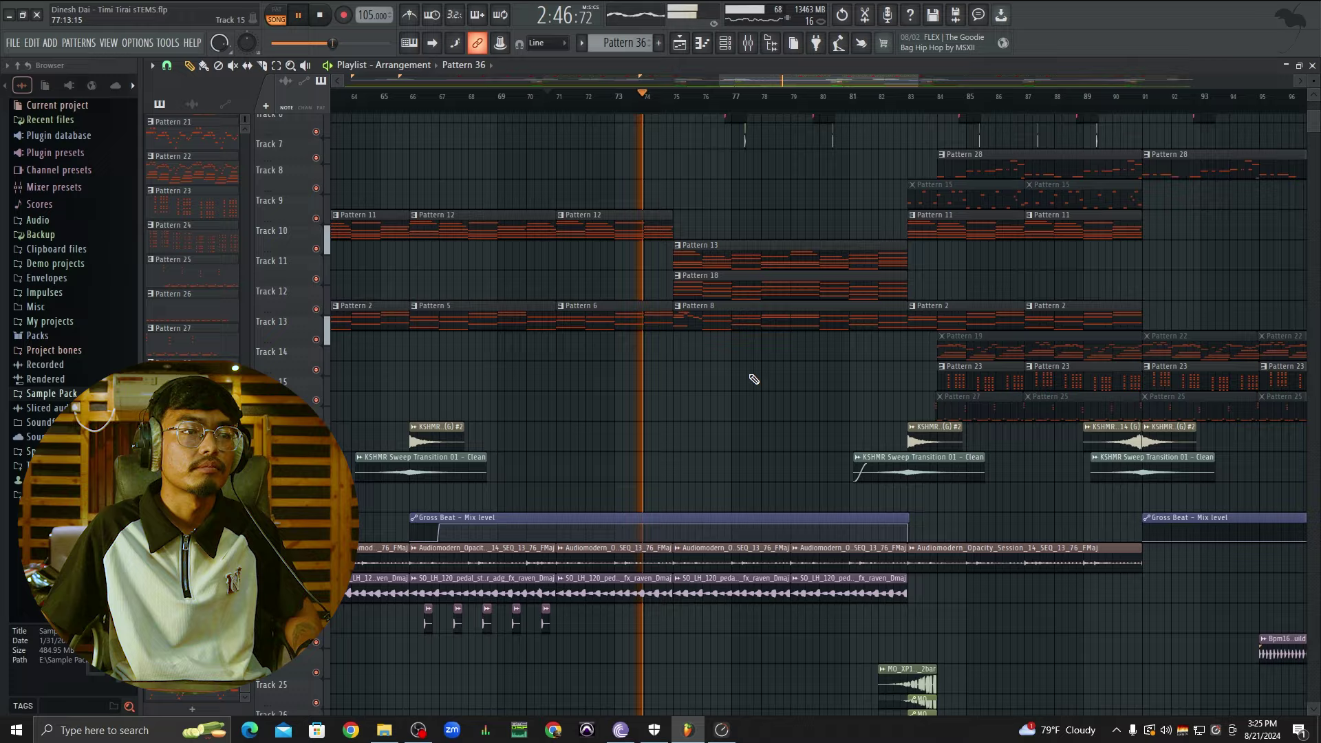
pyautogui.scroll(-3, 761, 368)
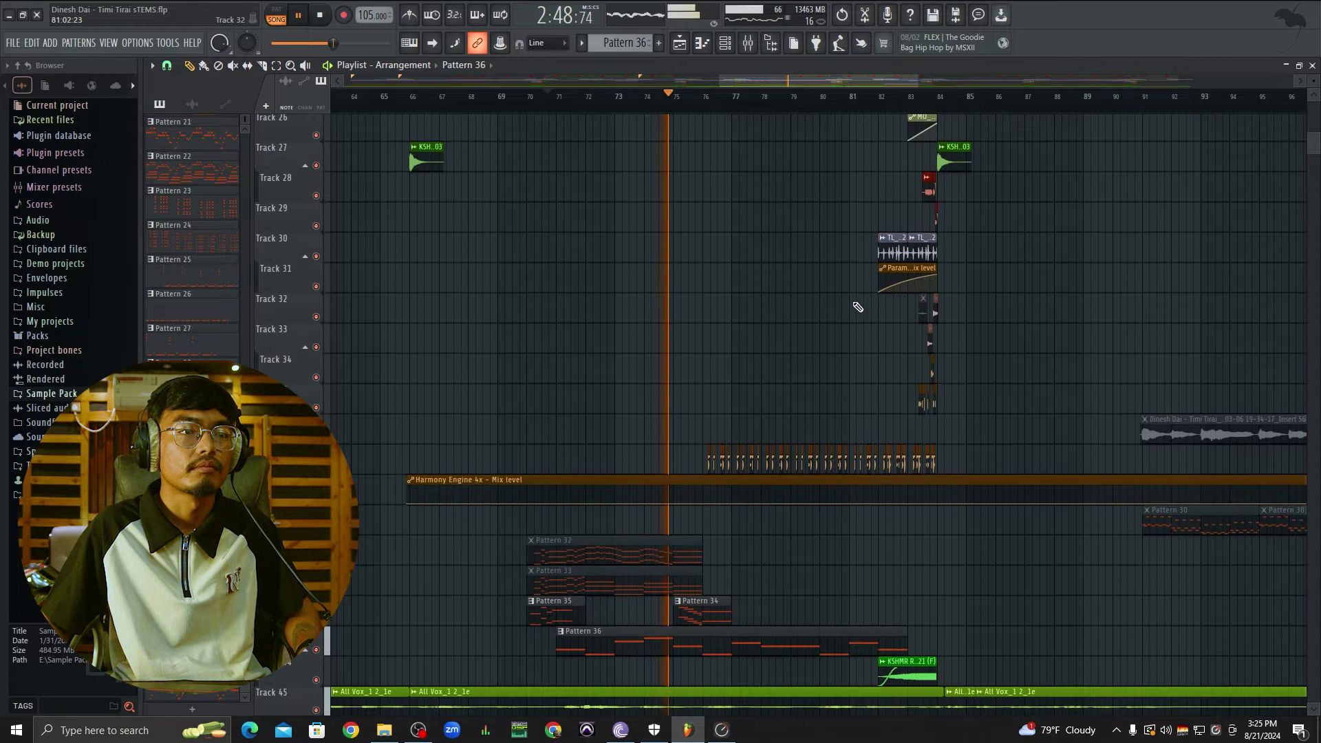
pyautogui.scroll(2, 909, 432)
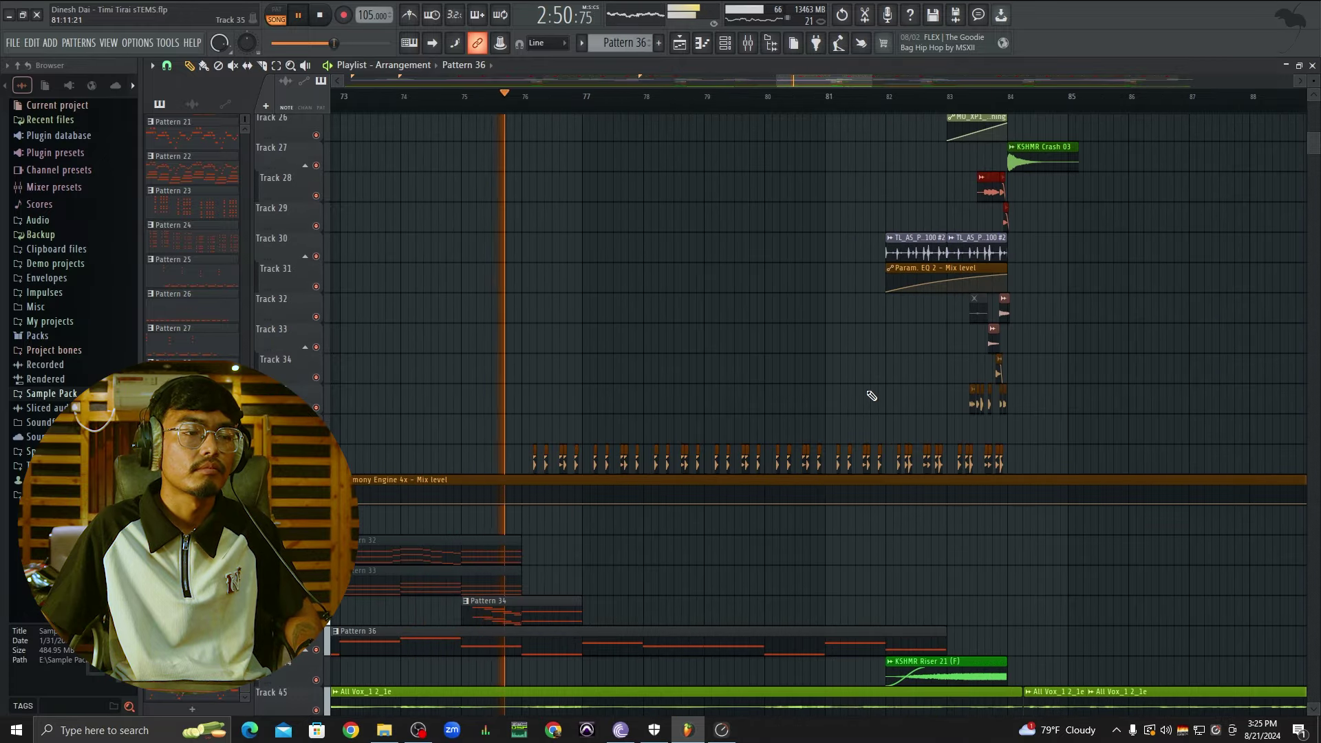
pyautogui.scroll(-2, 874, 398)
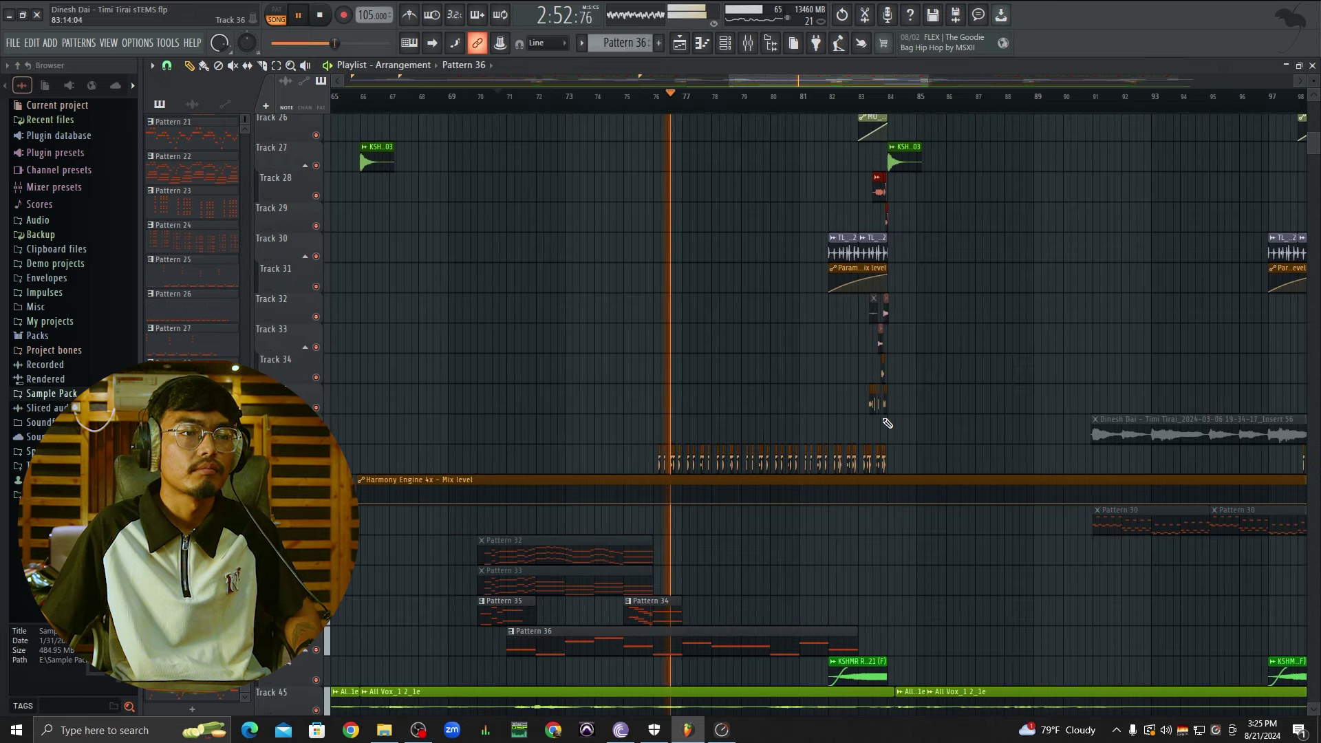
pyautogui.scroll(2, 833, 428)
# Step: Highlight the Track 37 clips and the group of riser and fill clips leading into bar 84, and clear the selection
pyautogui.moveTo(445, 441); pyautogui.dragTo(996, 460)
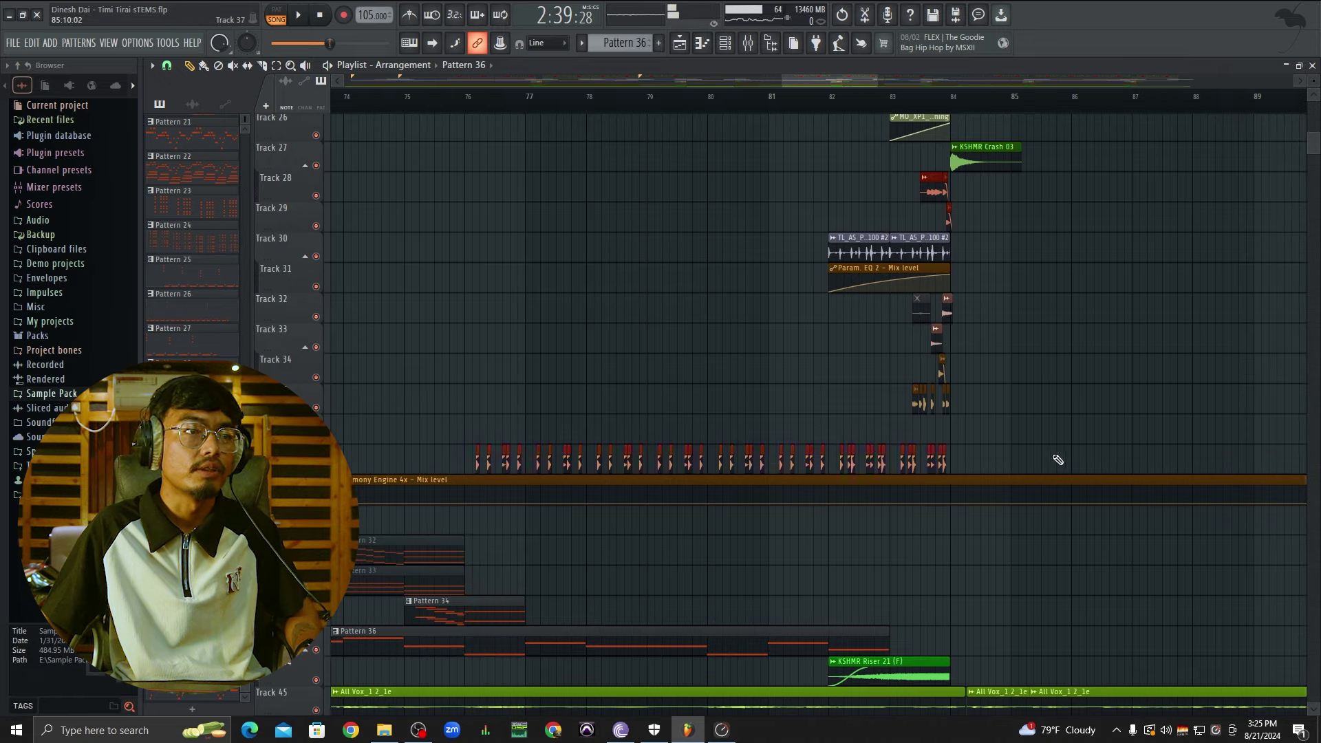
pyautogui.scroll(5, 950, 194)
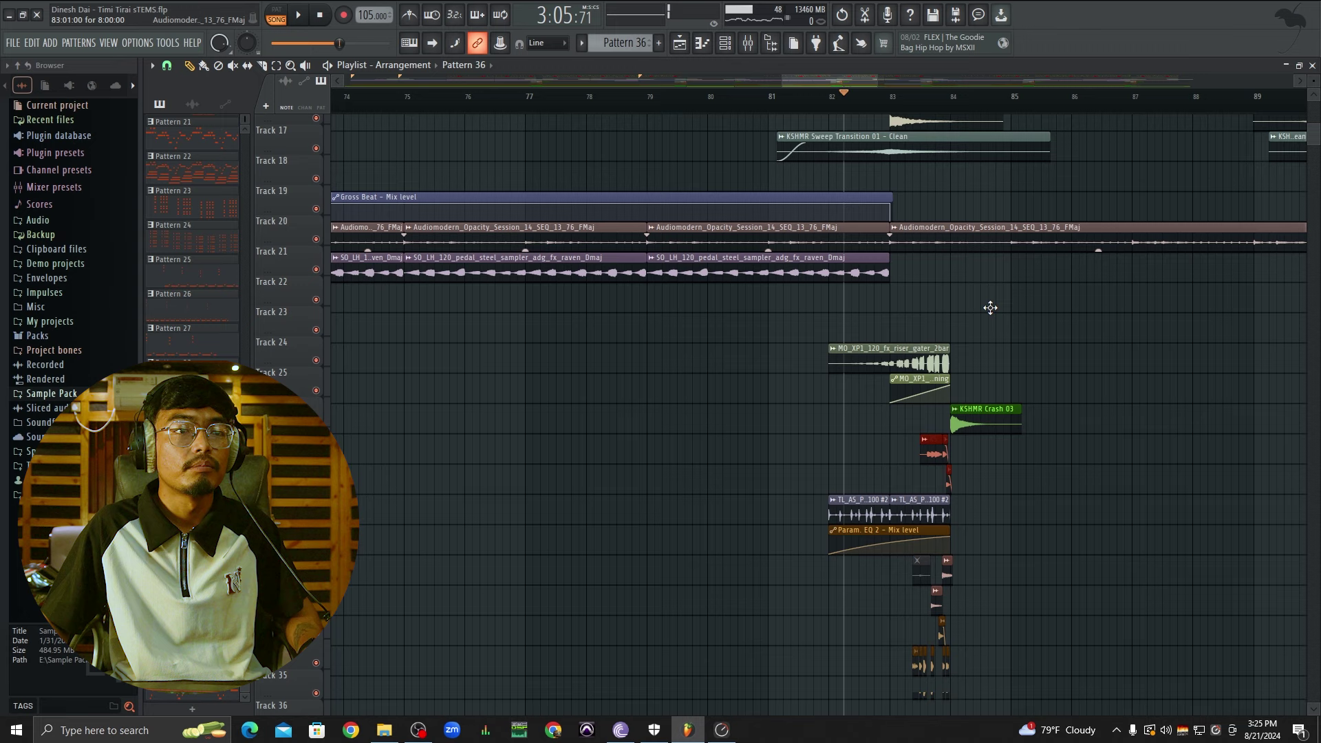
pyautogui.moveTo(1090, 594); pyautogui.dragTo(752, 296)
pyautogui.scroll(-2, 912, 298)
pyautogui.keyDown('ctrl'); pyautogui.click(1092, 300); pyautogui.keyUp('ctrl')
pyautogui.scroll(4, 1058, 294)
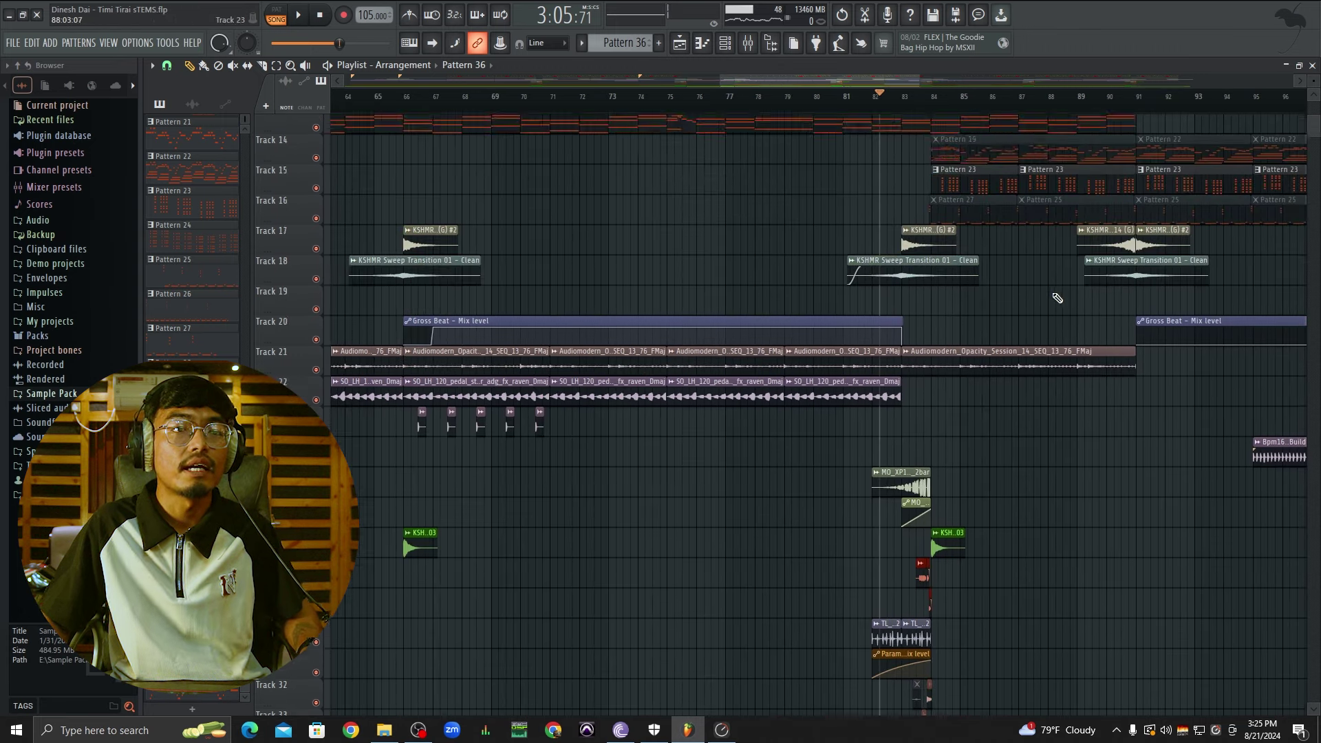
# Step: Play the full mix from just after bar 82 through the transition into bar 84
pyautogui.press('space')
pyautogui.scroll(2, 1074, 227)
pyautogui.scroll(2, 1173, 276)
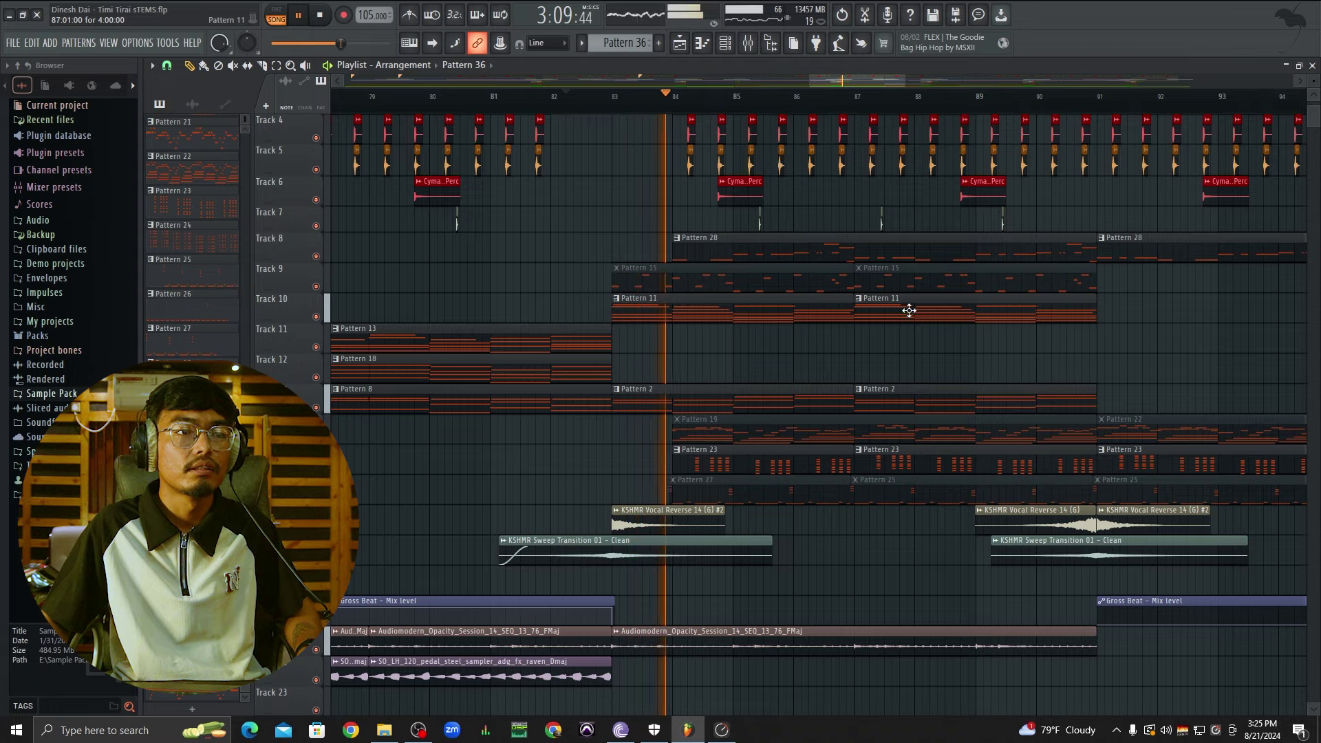
pyautogui.press('space')
# Step: Place the playhead at bar 90, highlight the For Vox Fx_Audio 1 clip on Track 46, and clear the selection
pyautogui.scroll(-12, 972, 347)
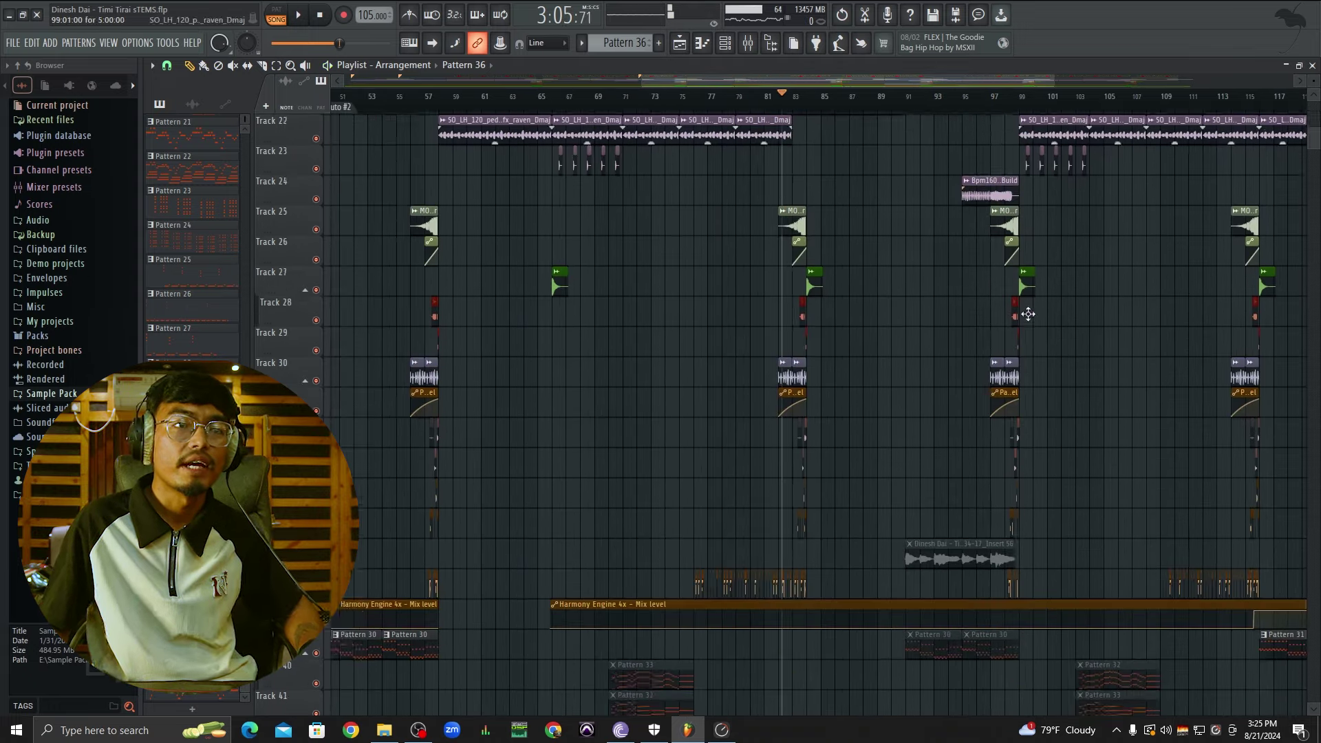
pyautogui.scroll(2, 1018, 312)
pyautogui.click(766, 108)
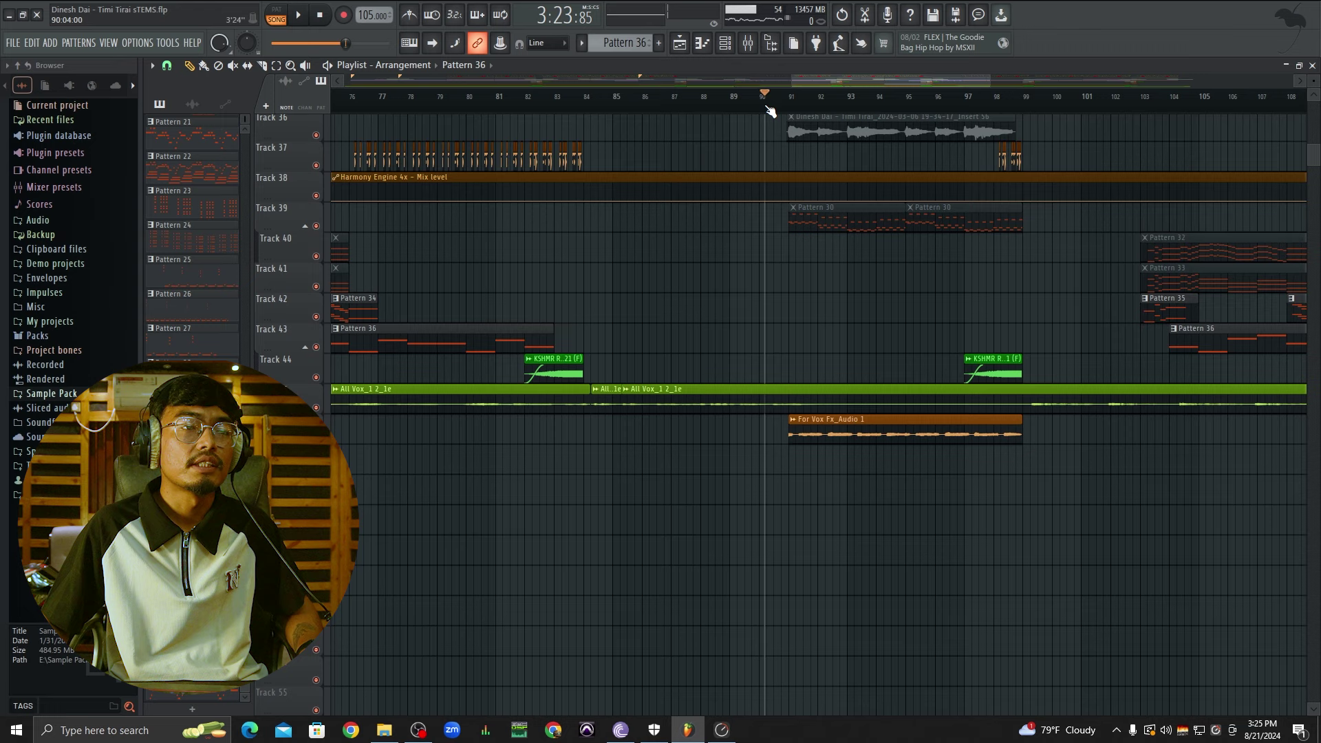
pyautogui.moveTo(1076, 437); pyautogui.dragTo(896, 443)
pyautogui.scroll(3, 992, 485)
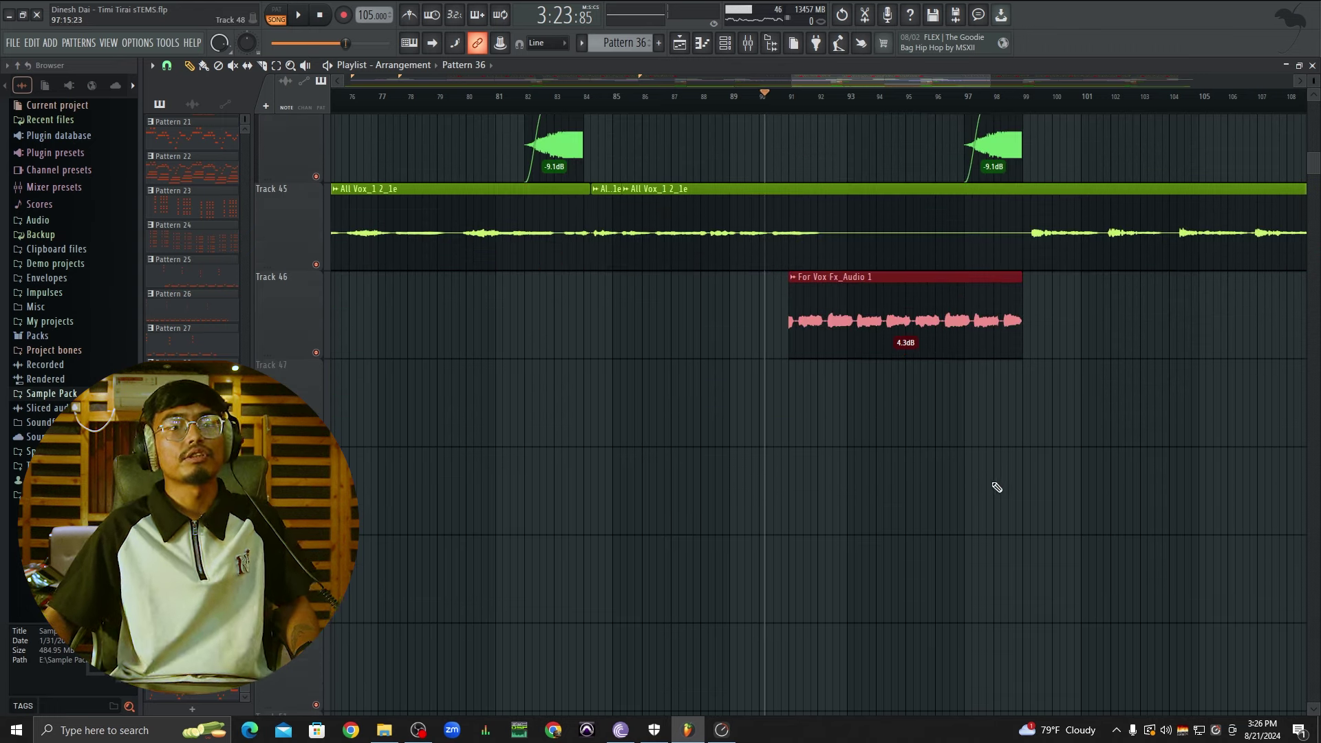
pyautogui.scroll(-1, 963, 416)
pyautogui.keyDown('ctrl'); pyautogui.click(987, 428); pyautogui.keyUp('ctrl')
# Step: Play the full arrangement from bar 90 to hear the For Vox Fx_Audio 1 clip in context
pyautogui.press('space')
pyautogui.press('space')
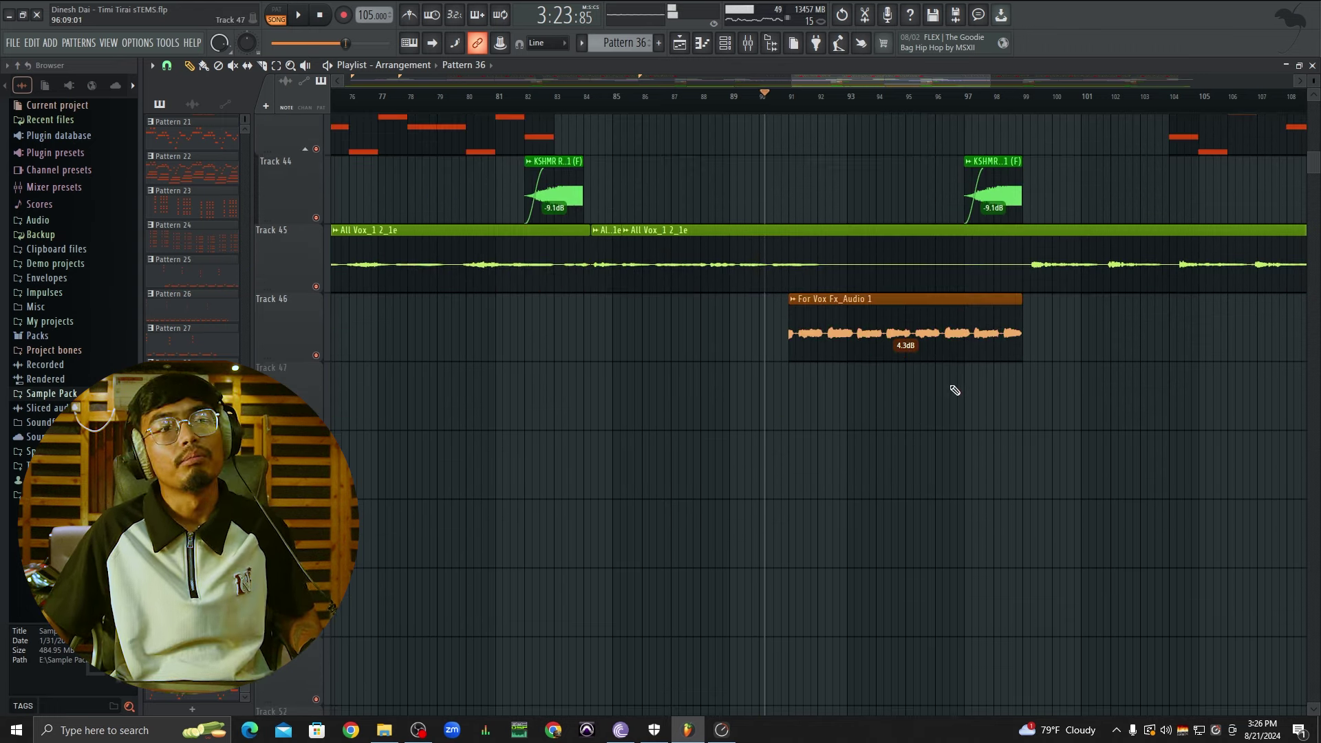
pyautogui.scroll(3, 954, 390)
pyautogui.scroll(-1, 982, 399)
pyautogui.press('space')
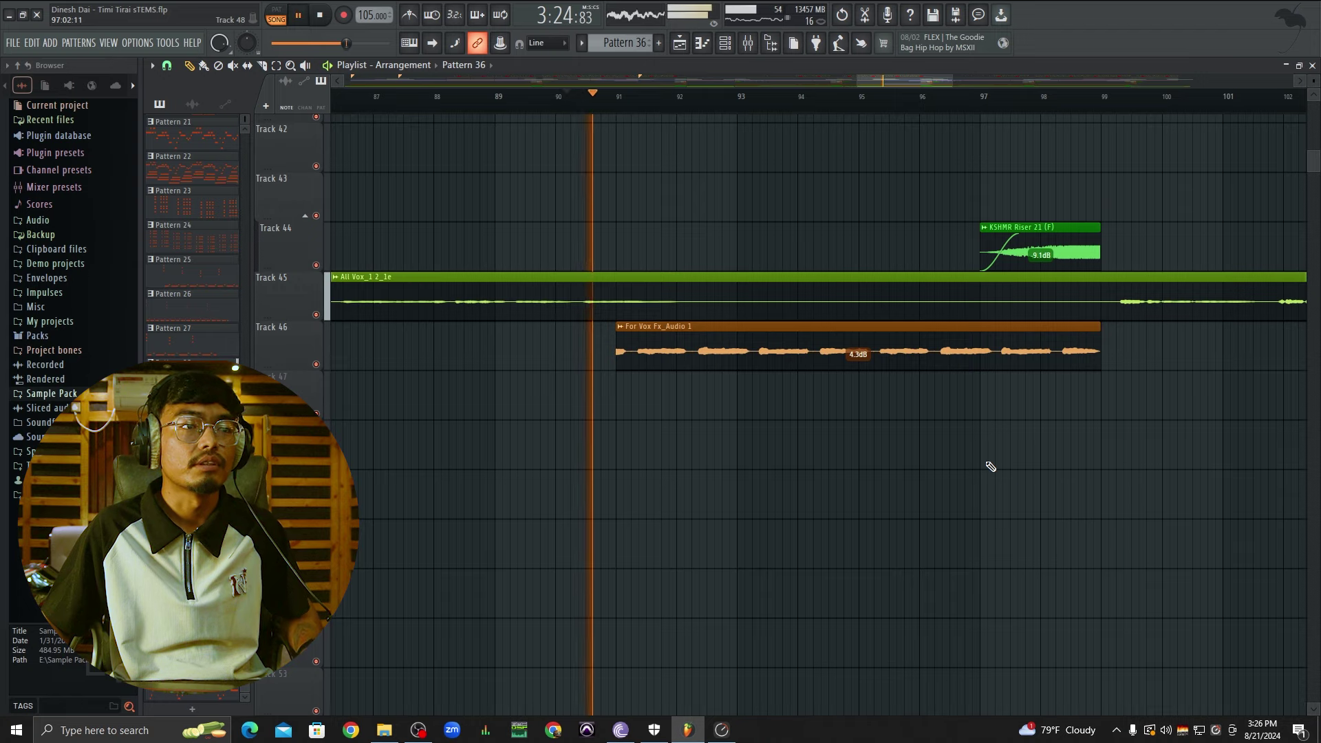
pyautogui.scroll(-3, 984, 458)
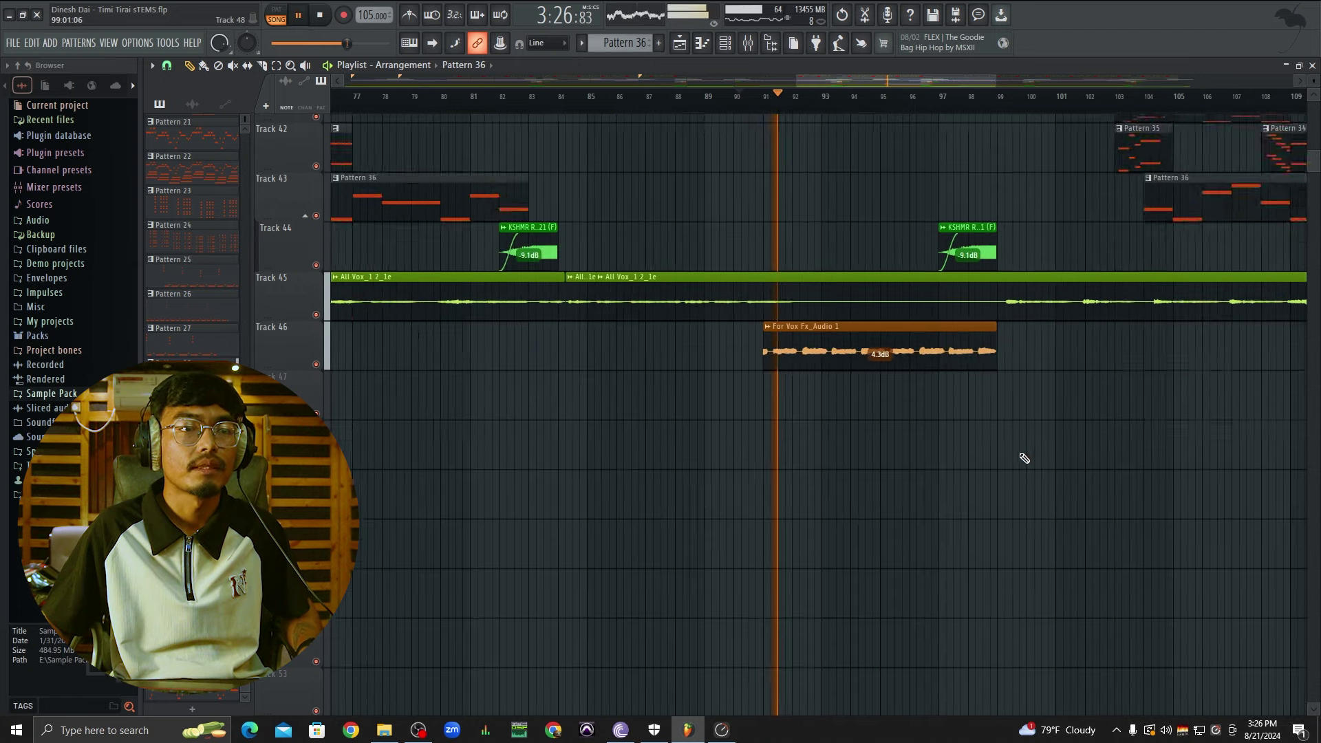
pyautogui.scroll(3, 1024, 447)
pyautogui.scroll(3, 929, 413)
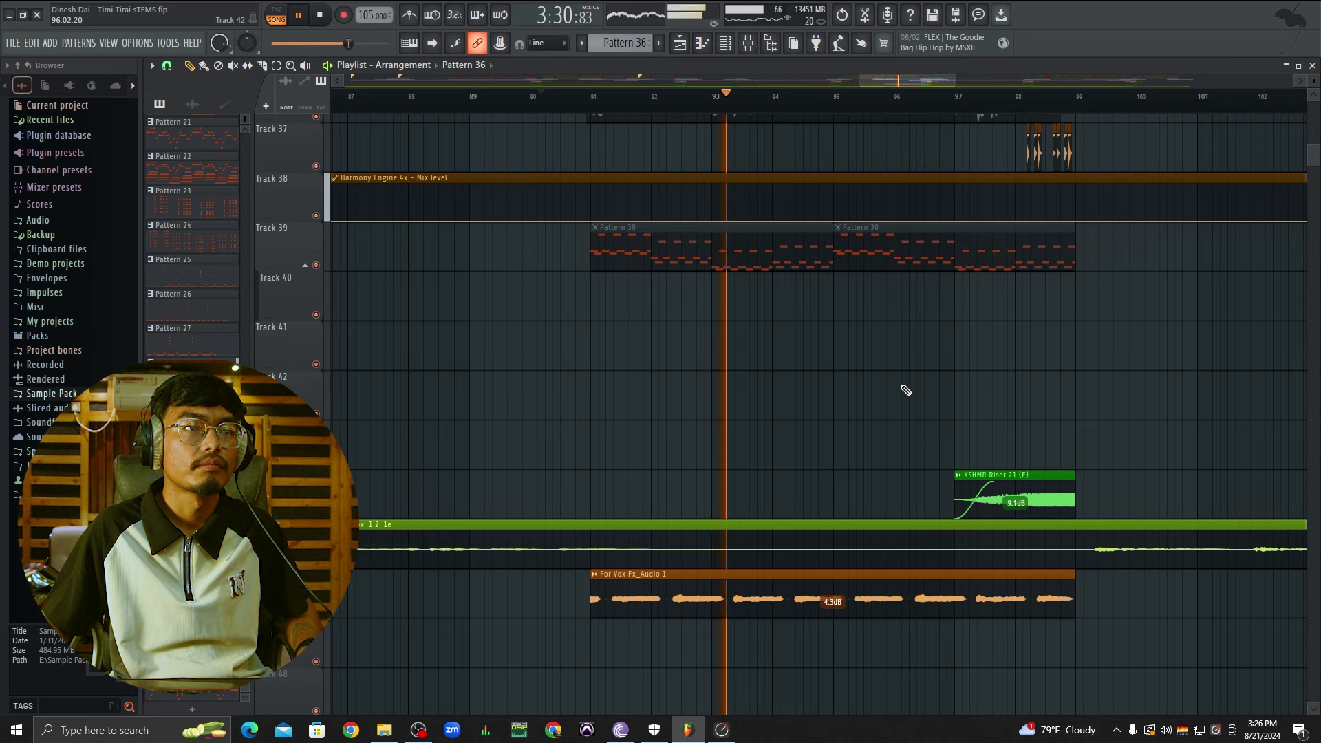
pyautogui.scroll(1, 907, 384)
pyautogui.scroll(-3, 908, 380)
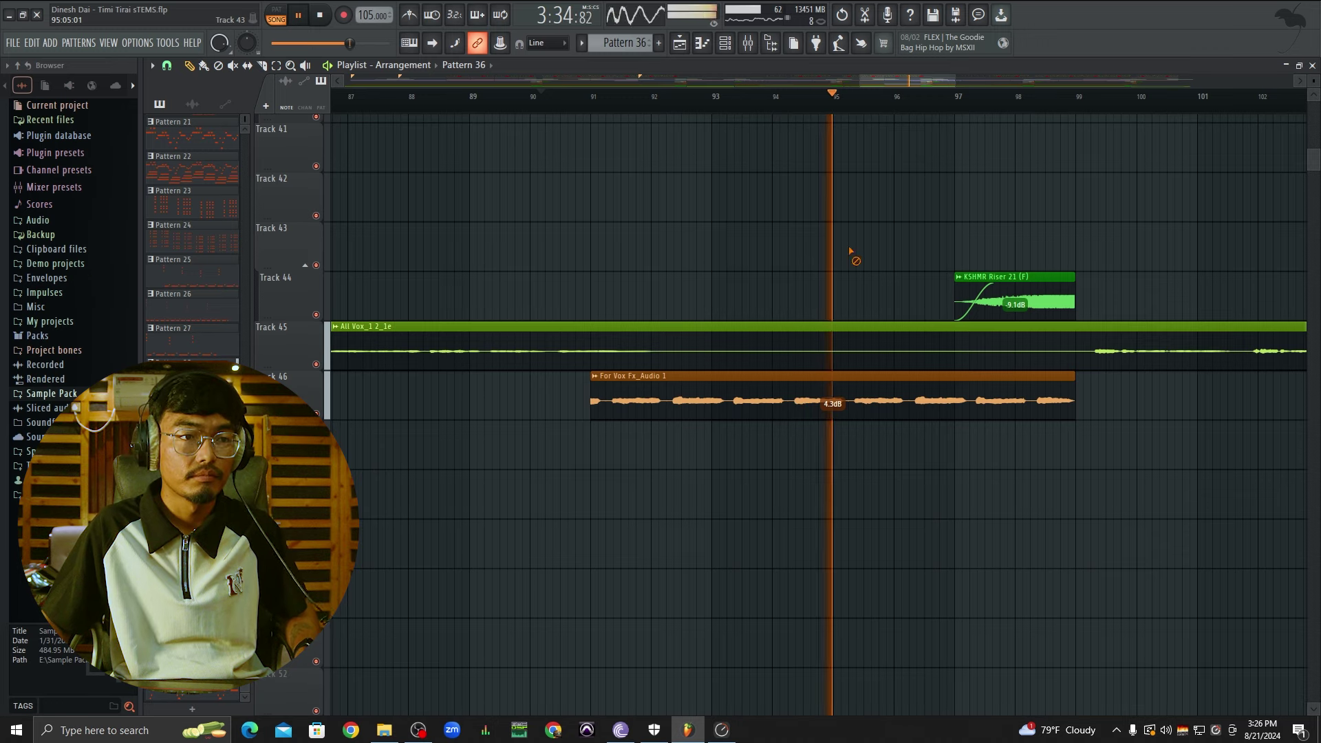
pyautogui.press('space')
# Step: Select the For Vox Fx_Audio 1 clip and show the effect chain of its Vox Fx insert, track 60, in the mixer
pyautogui.click(880, 416)
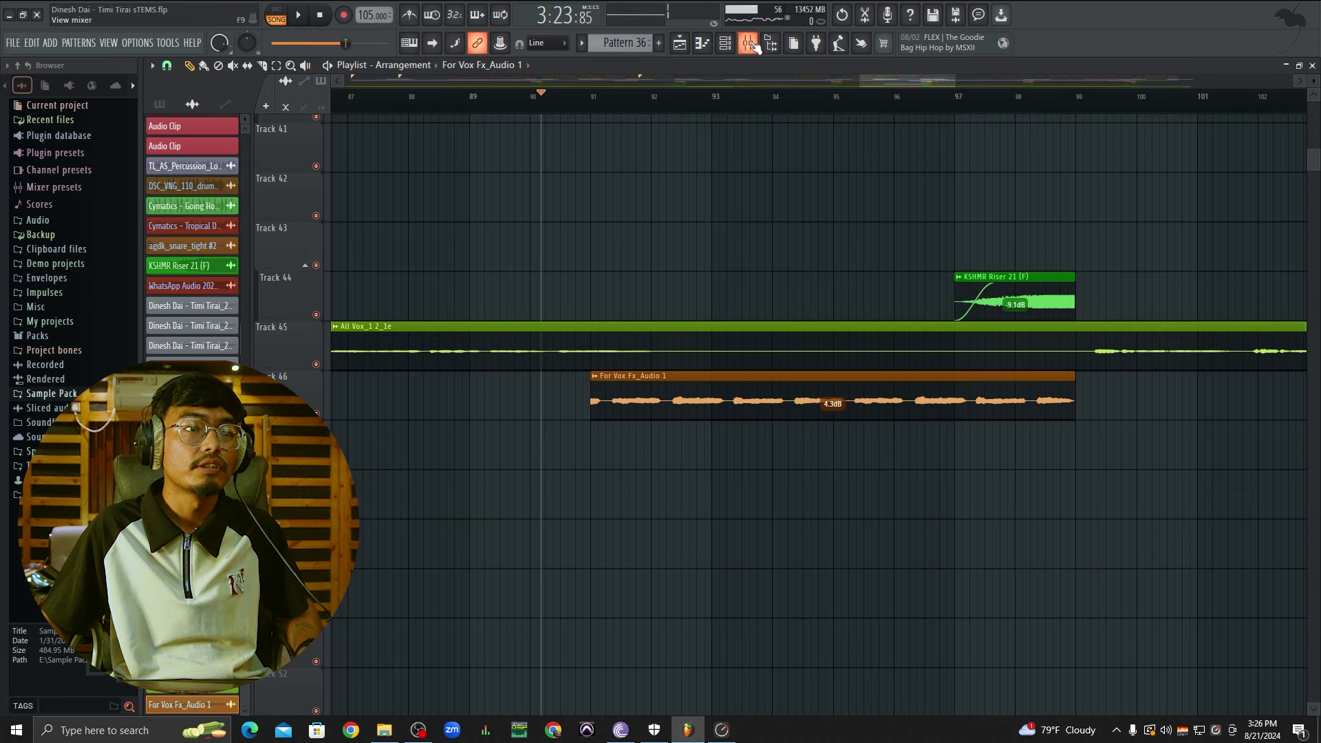
pyautogui.click(751, 43)
pyautogui.scroll(-3, 649, 184)
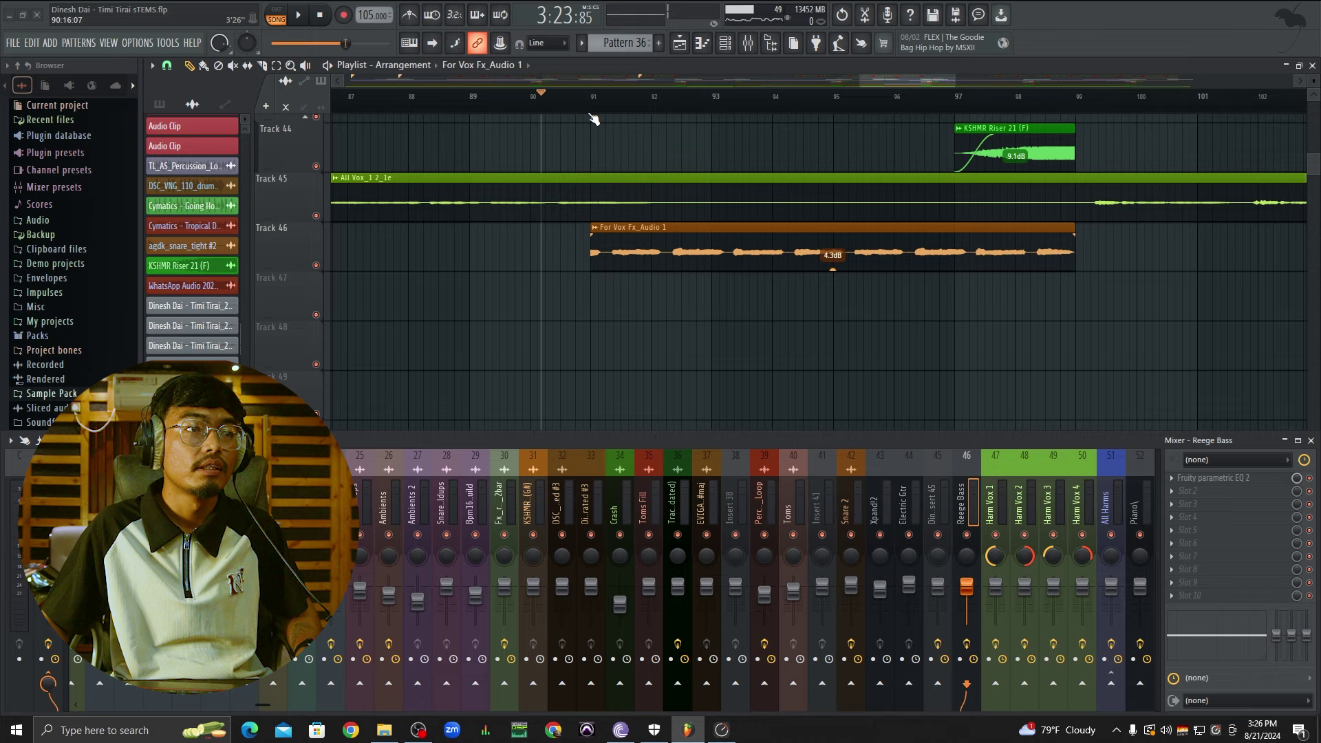
pyautogui.scroll(-7, 1021, 486)
pyautogui.click(572, 498)
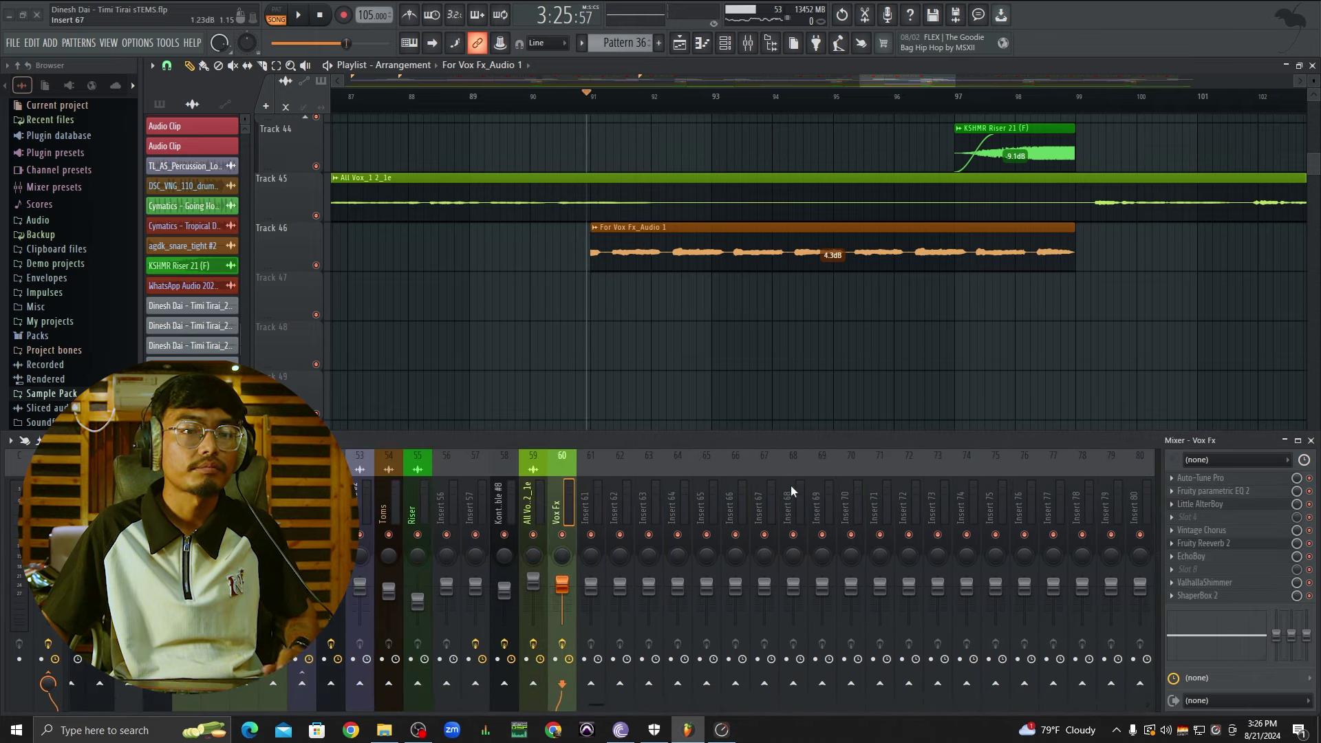
# Step: Solo Track 46, play For Vox Fx_Audio 1 from just before bar 91, and inspect its audio clip settings, including the stretching pitch
pyautogui.doubleClick(701, 238)
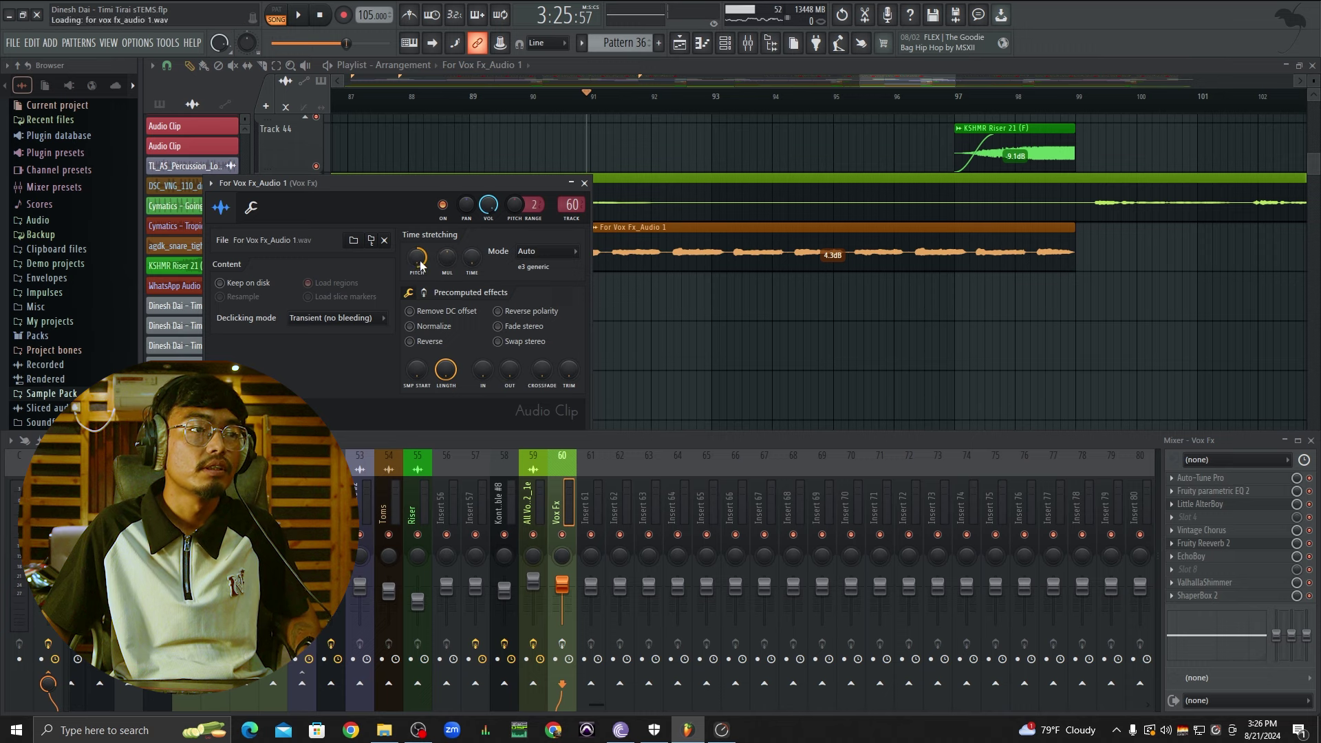
pyautogui.rightClick(755, 338)
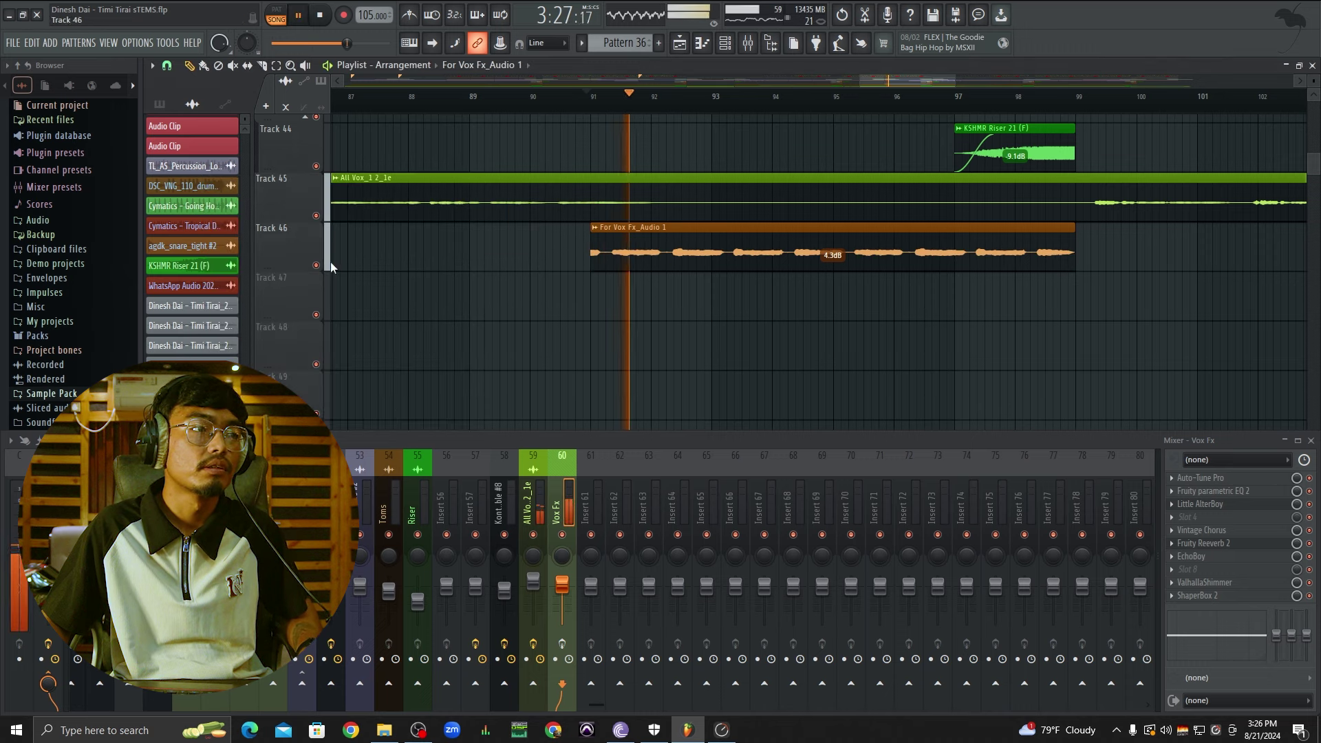
pyautogui.press('space')
pyautogui.rightClick(316, 266)
pyautogui.press('space')
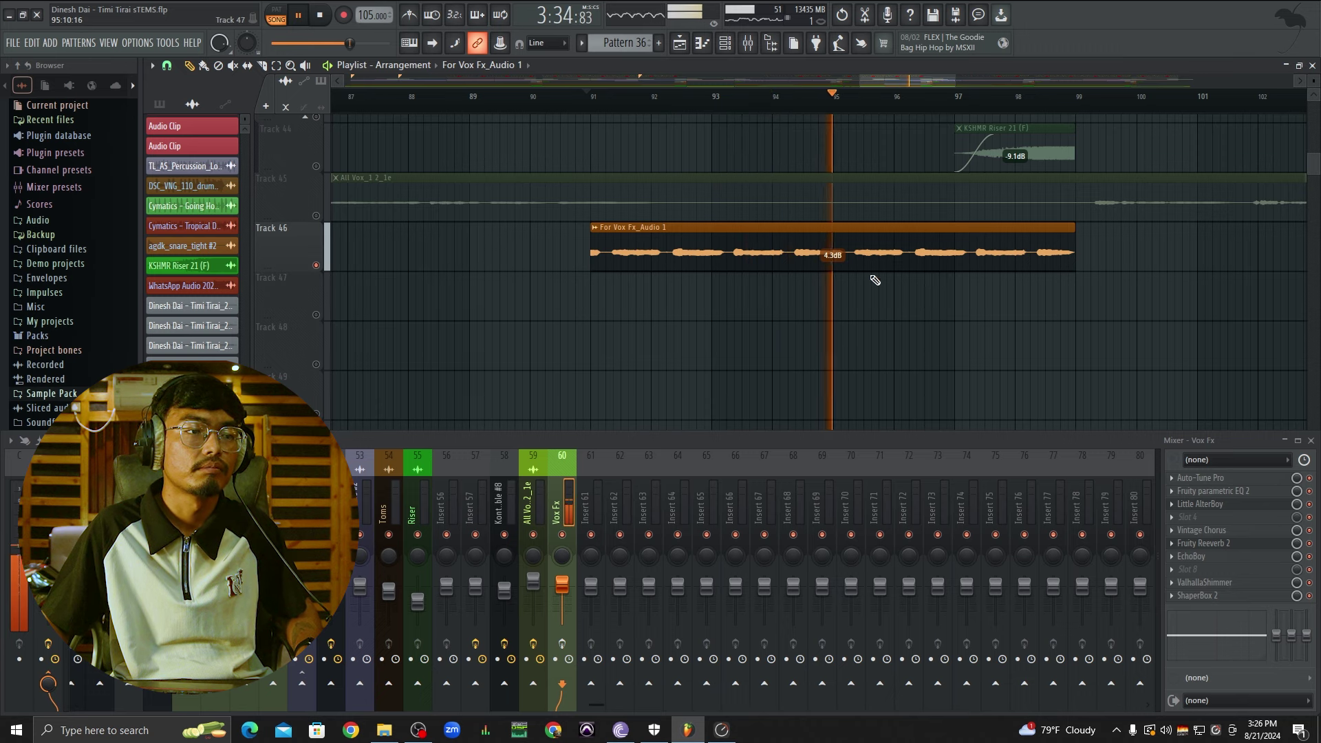
pyautogui.press('space')
pyautogui.doubleClick(718, 238)
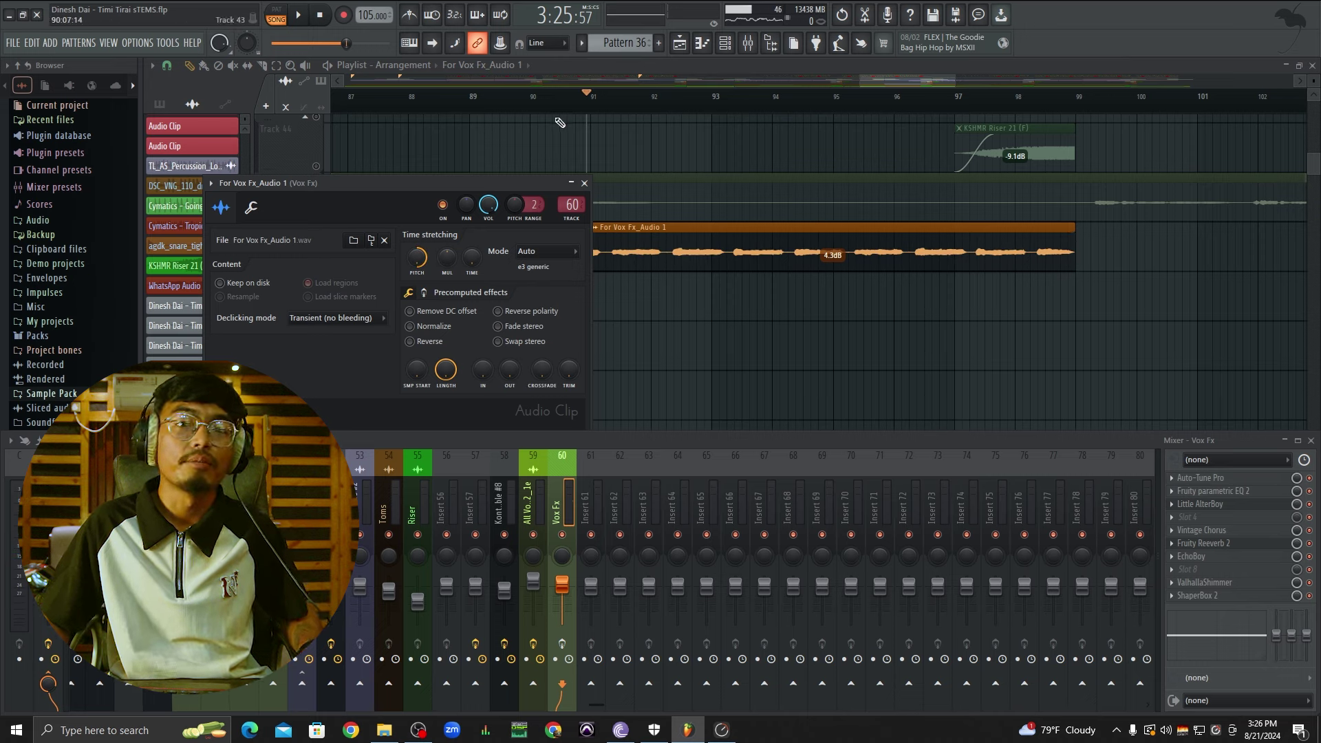
pyautogui.click(585, 184)
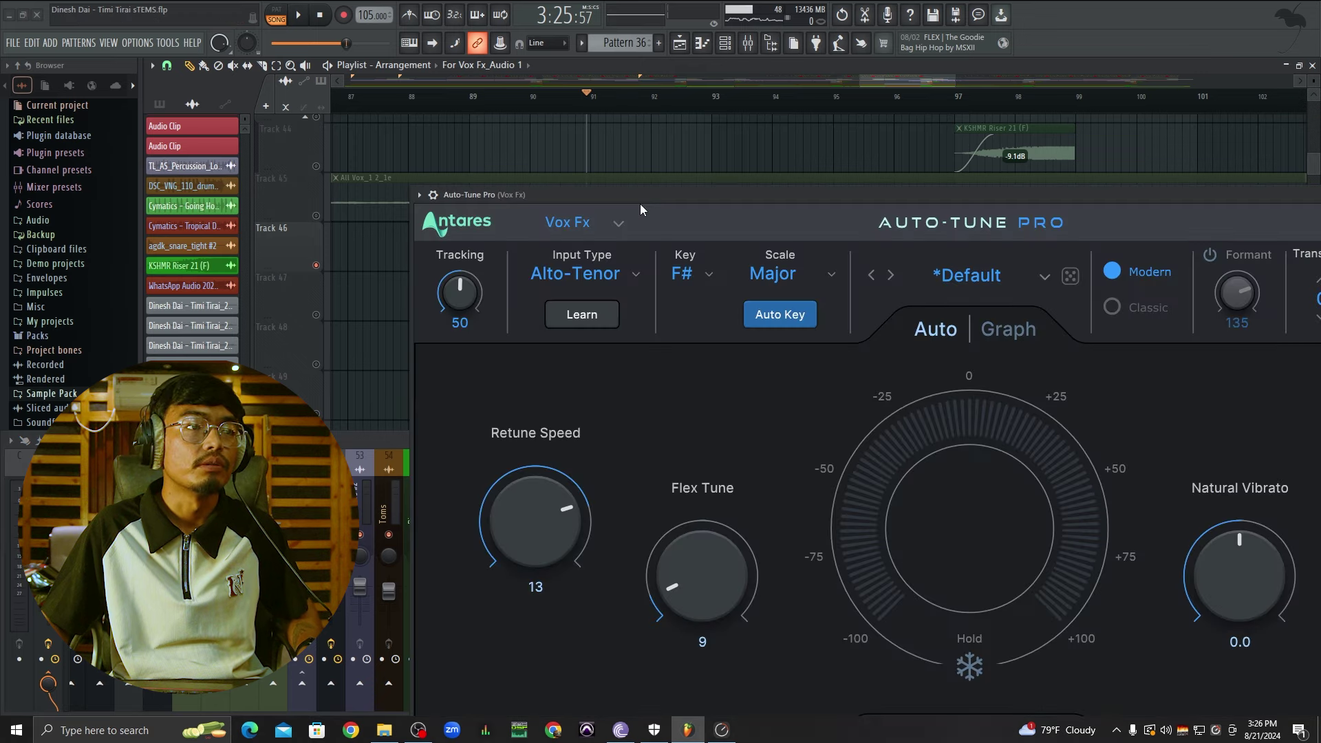
# Step: Inspect Auto-Tune Pro on Vox Fx in a smaller plugin window, play the clip with it enabled, and close the plugin
pyautogui.moveTo(640, 193); pyautogui.dragTo(304, 22)
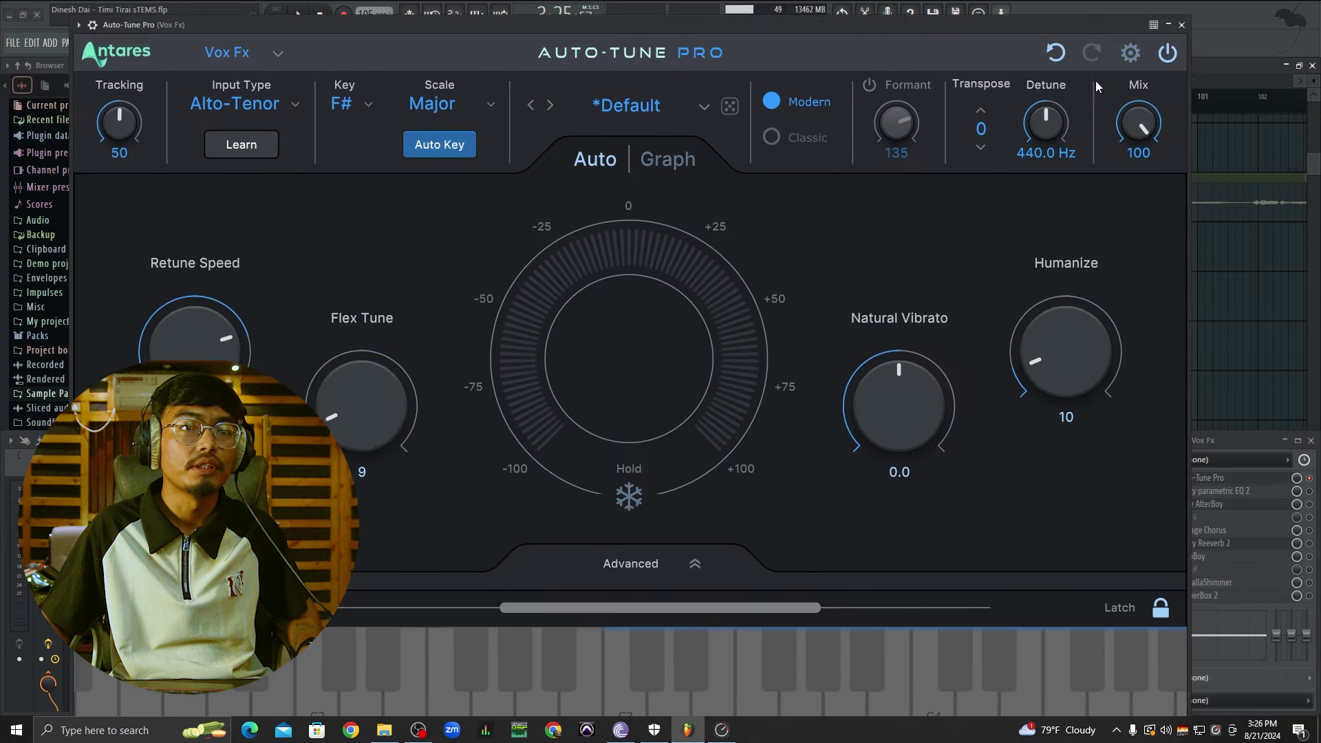
pyautogui.click(1132, 53)
pyautogui.click(1076, 137)
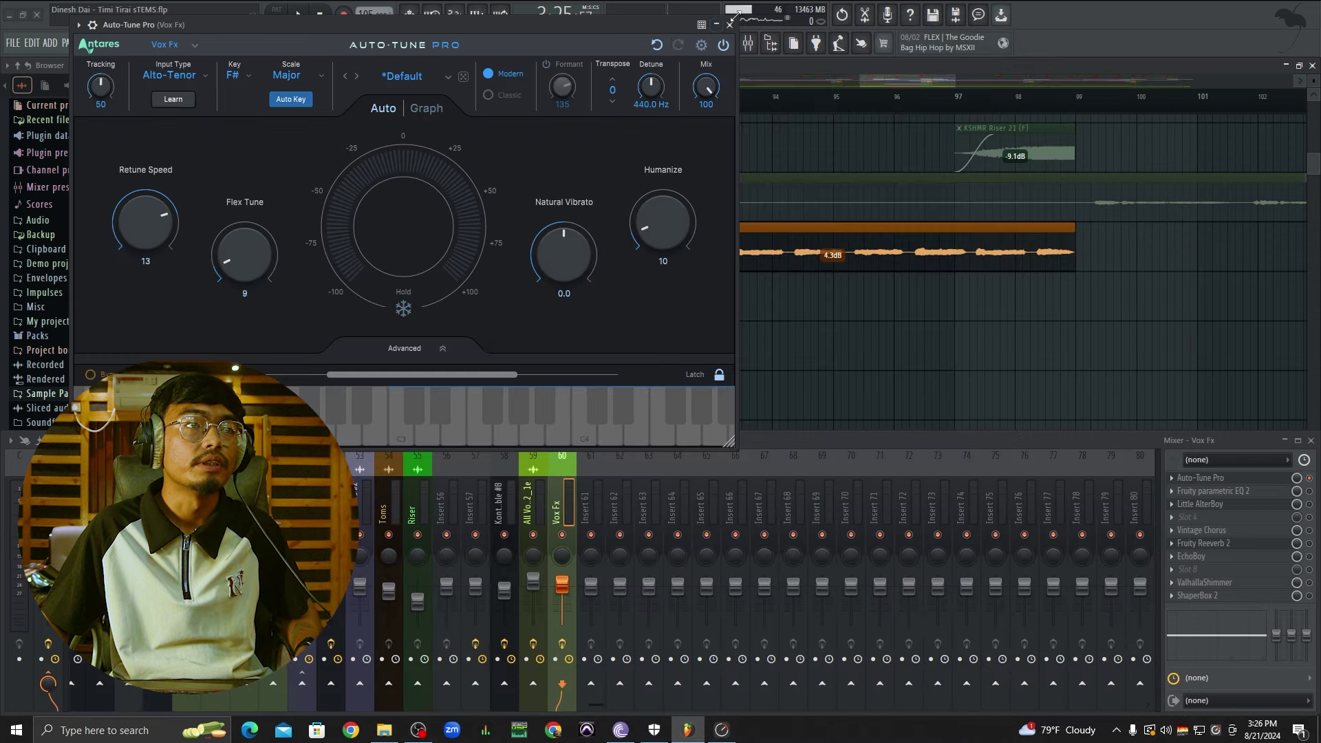
pyautogui.moveTo(650, 21); pyautogui.dragTo(686, 31)
pyautogui.press('space')
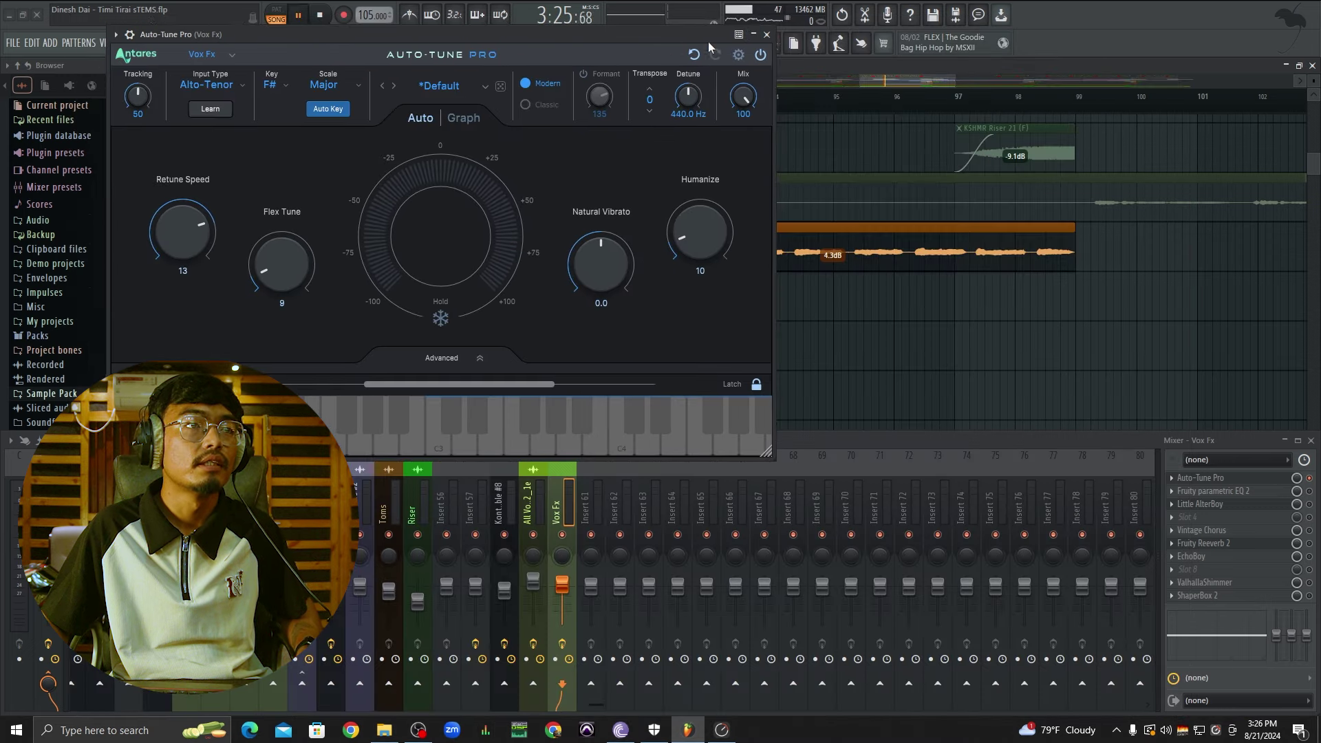
pyautogui.click(767, 34)
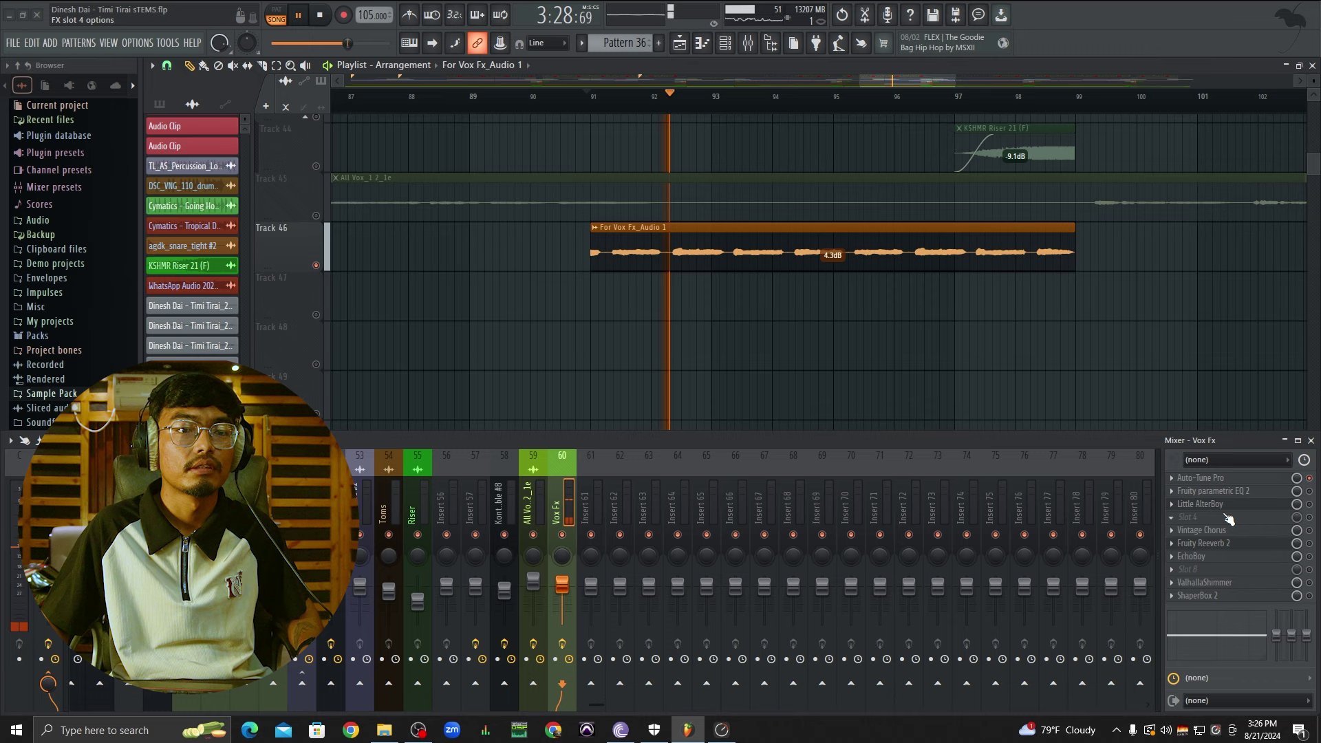
pyautogui.press('space')
# Step: Examine the Fruity Parametric EQ 2 band-pass curve on Vox Fx while playing the clip, and close the plugin
pyautogui.click(1246, 493)
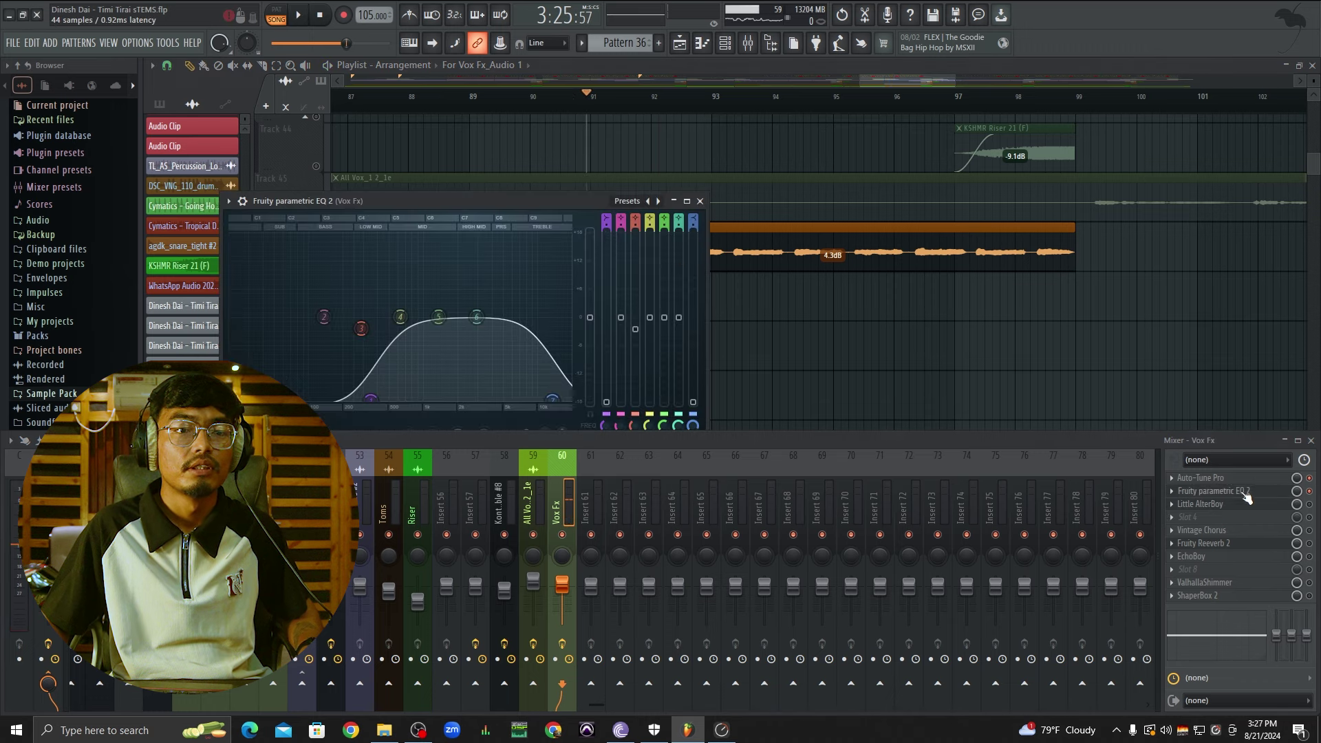
pyautogui.moveTo(605, 200); pyautogui.dragTo(659, 124)
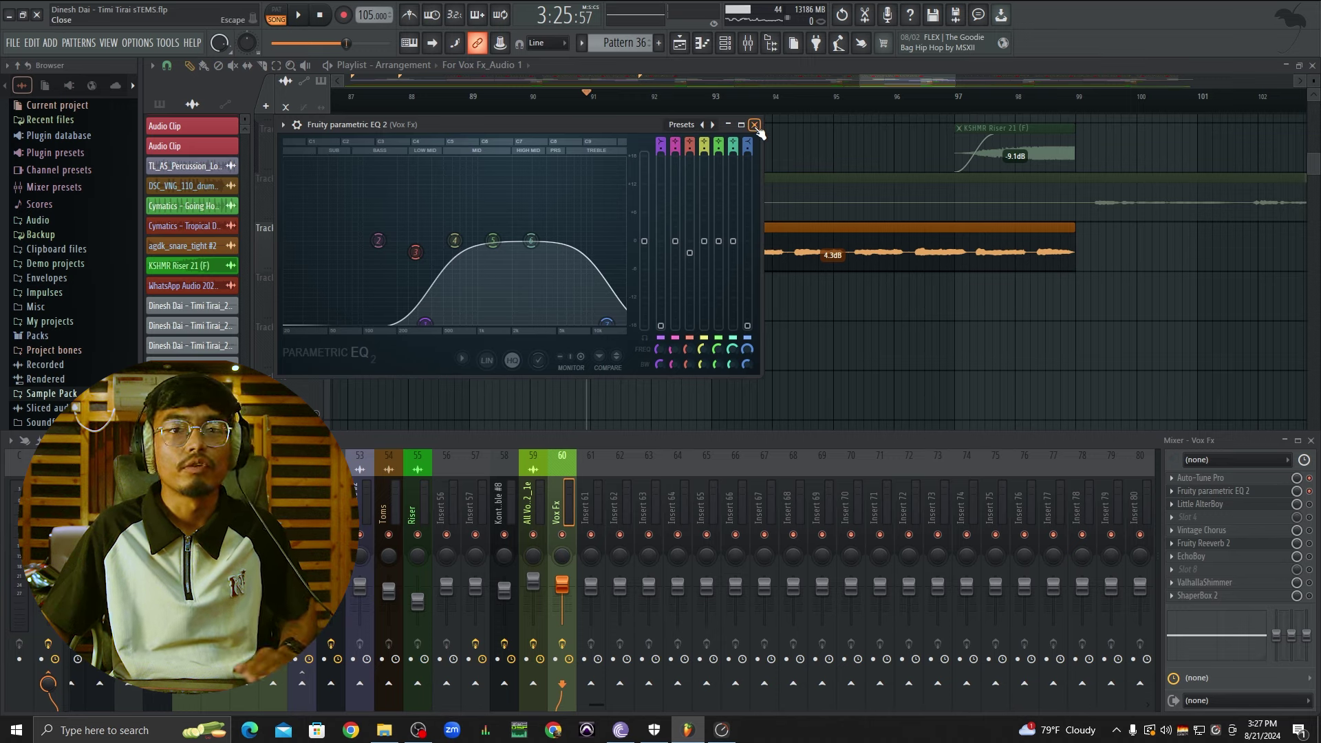
pyautogui.press('space')
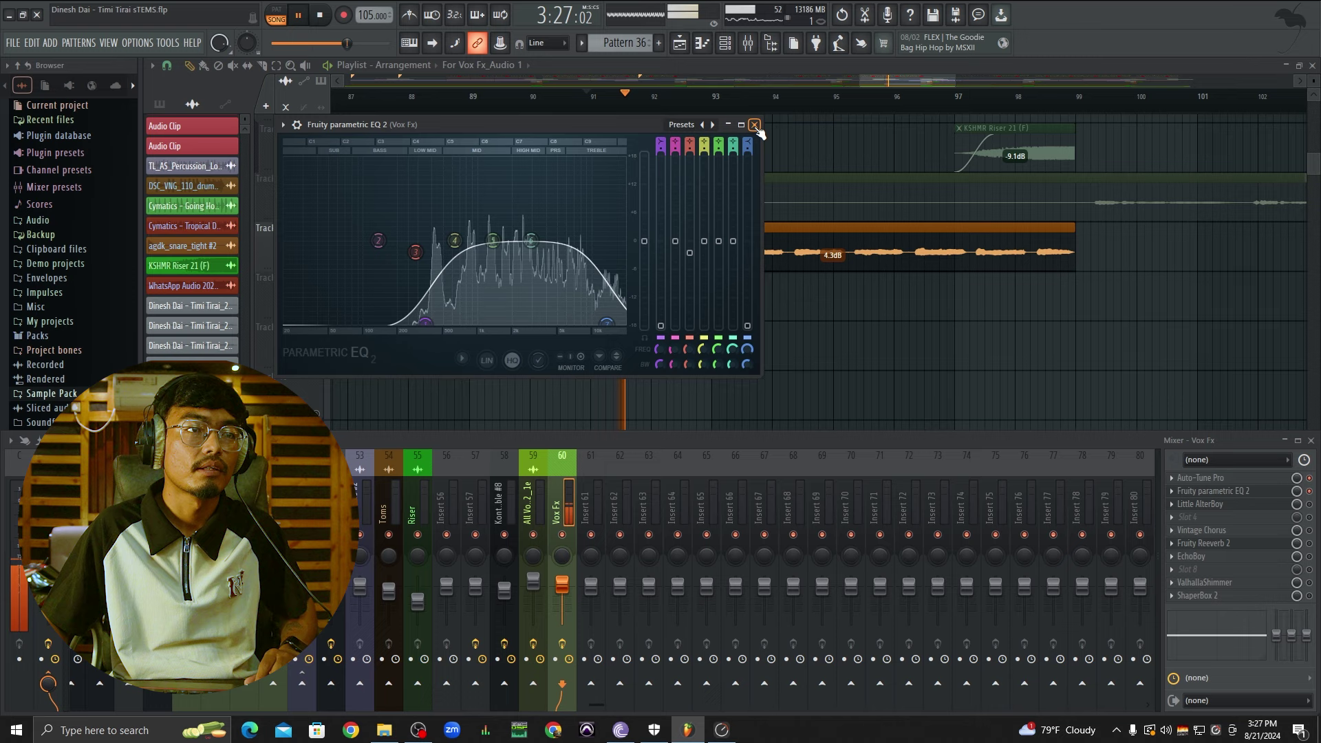
pyautogui.click(755, 124)
pyautogui.press('space')
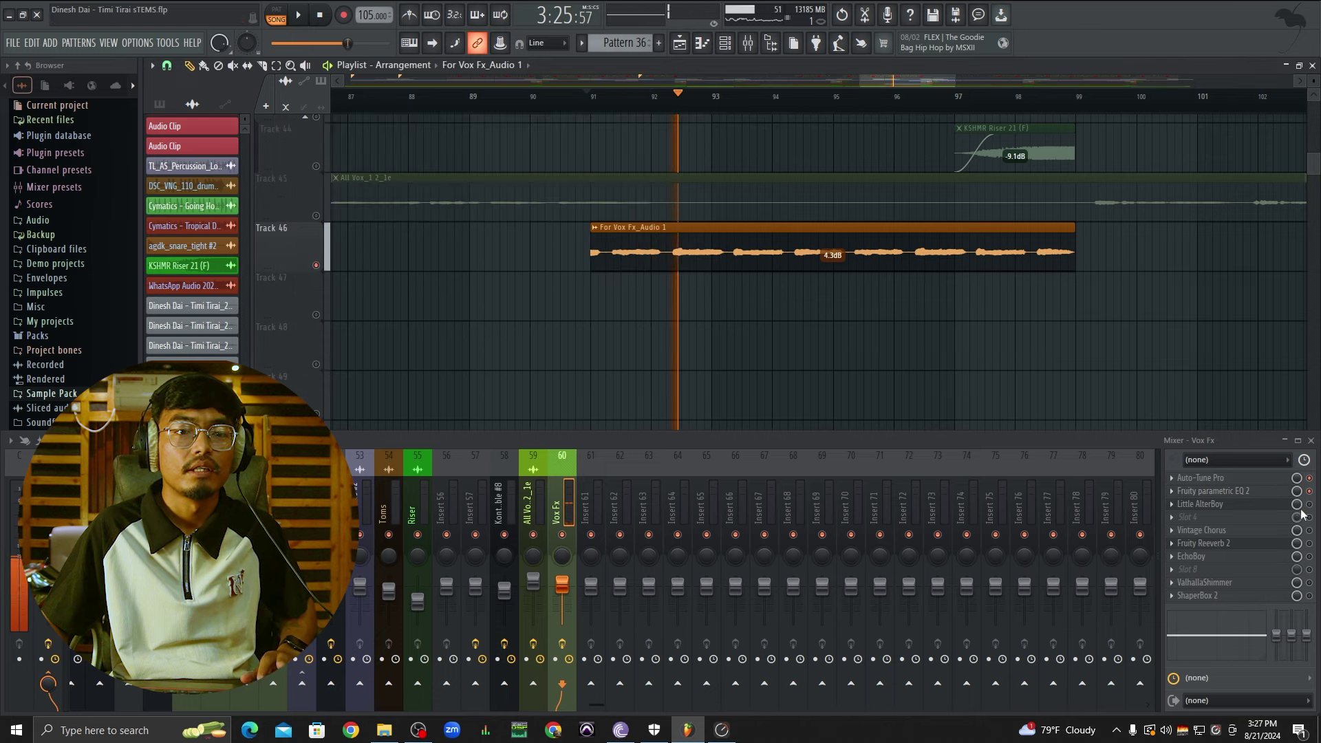
# Step: Enable Little AlterBoy on Vox Fx, inspect its formant setting while playing the clip, and close the plugin
pyautogui.click(1203, 507)
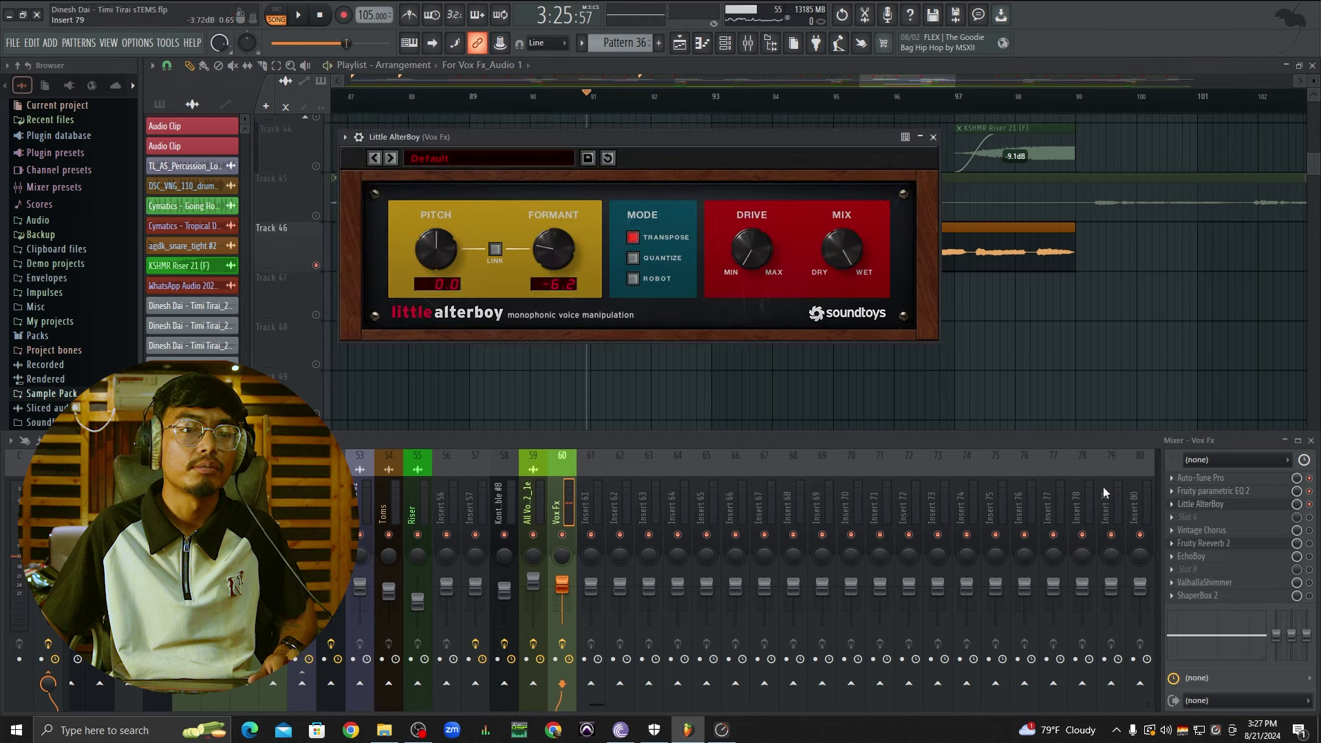
pyautogui.moveTo(746, 134); pyautogui.dragTo(839, 194)
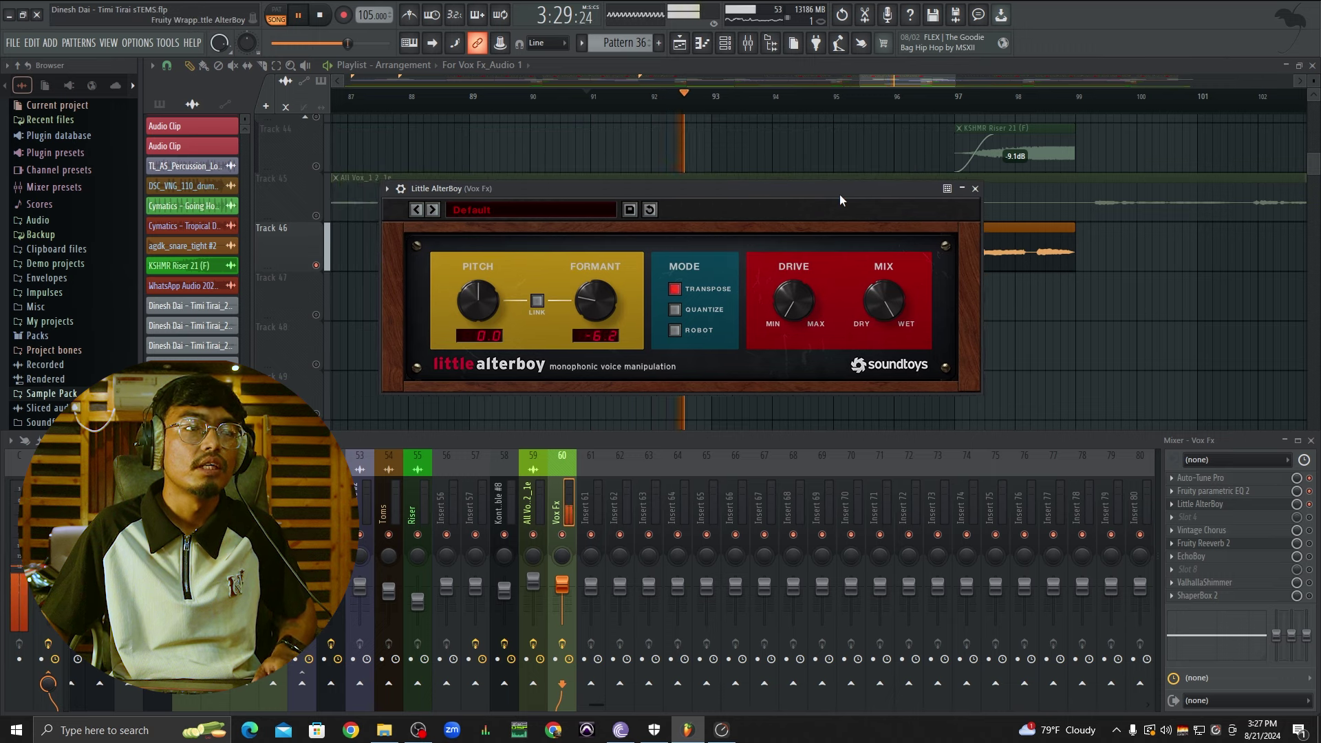
pyautogui.press('space')
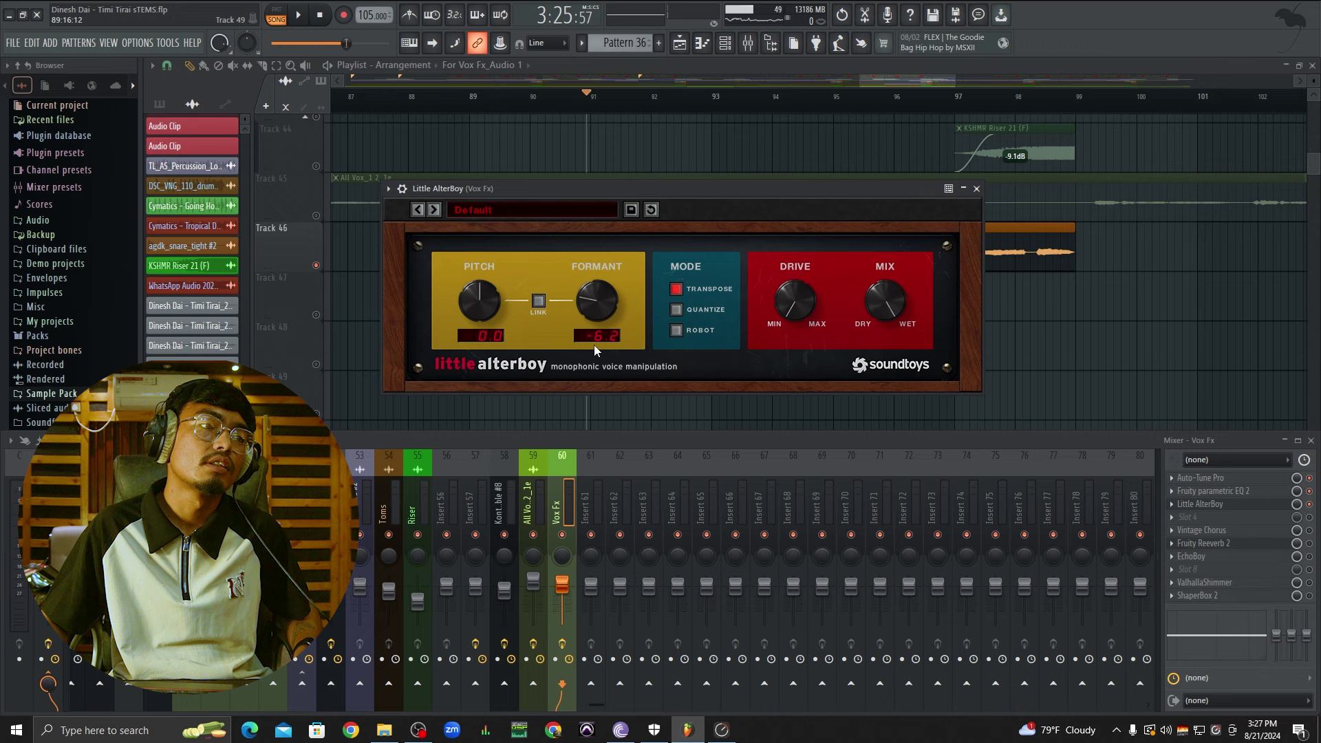
pyautogui.click(976, 189)
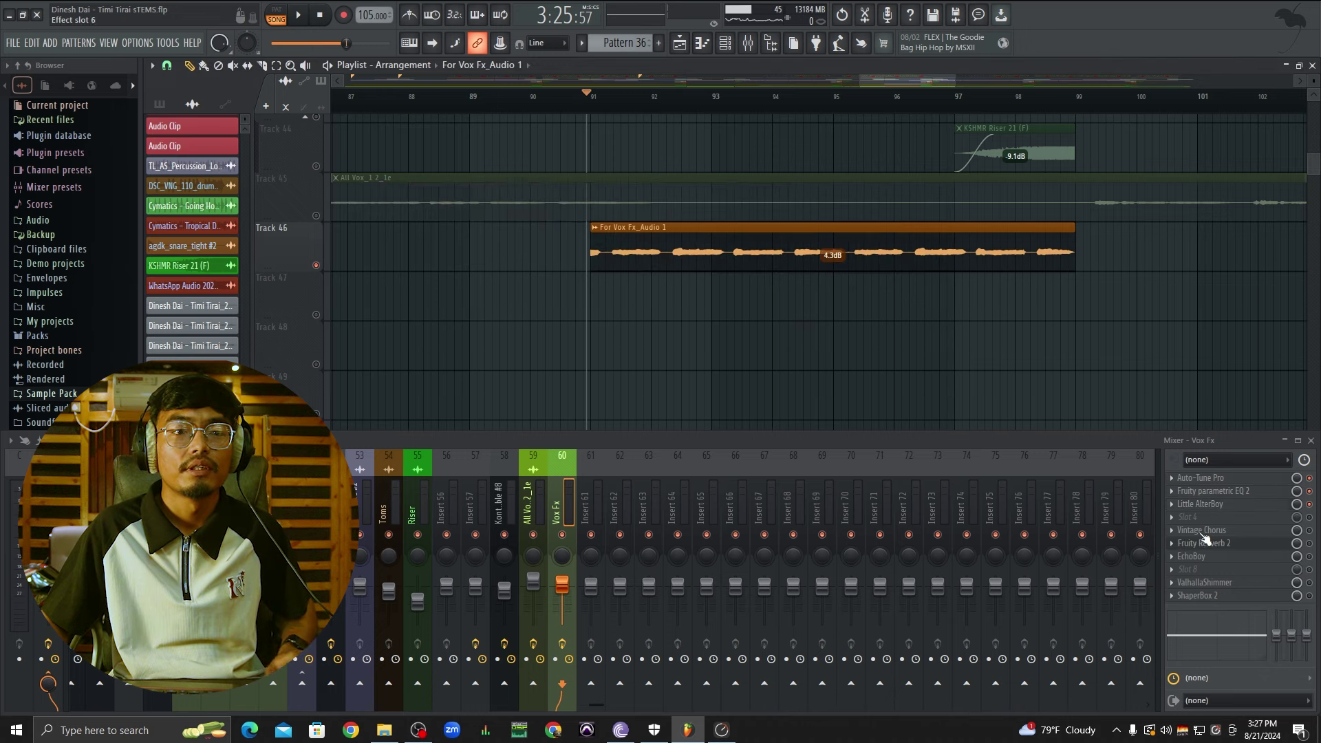
# Step: Enable Vintage Chorus on Vox Fx and inspect its settings while playing the For Vox Fx_Audio 1 clip
pyautogui.click(1262, 536)
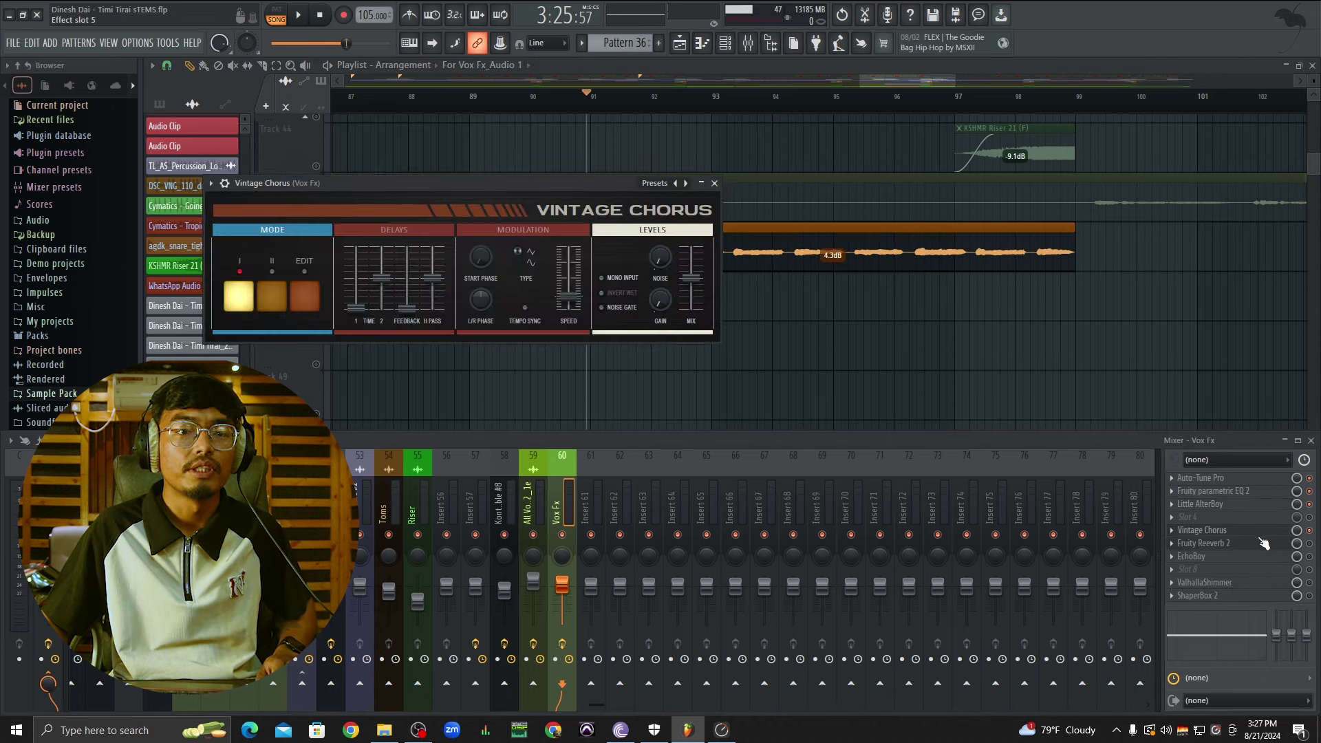
pyautogui.press('space')
pyautogui.moveTo(621, 184); pyautogui.dragTo(674, 223)
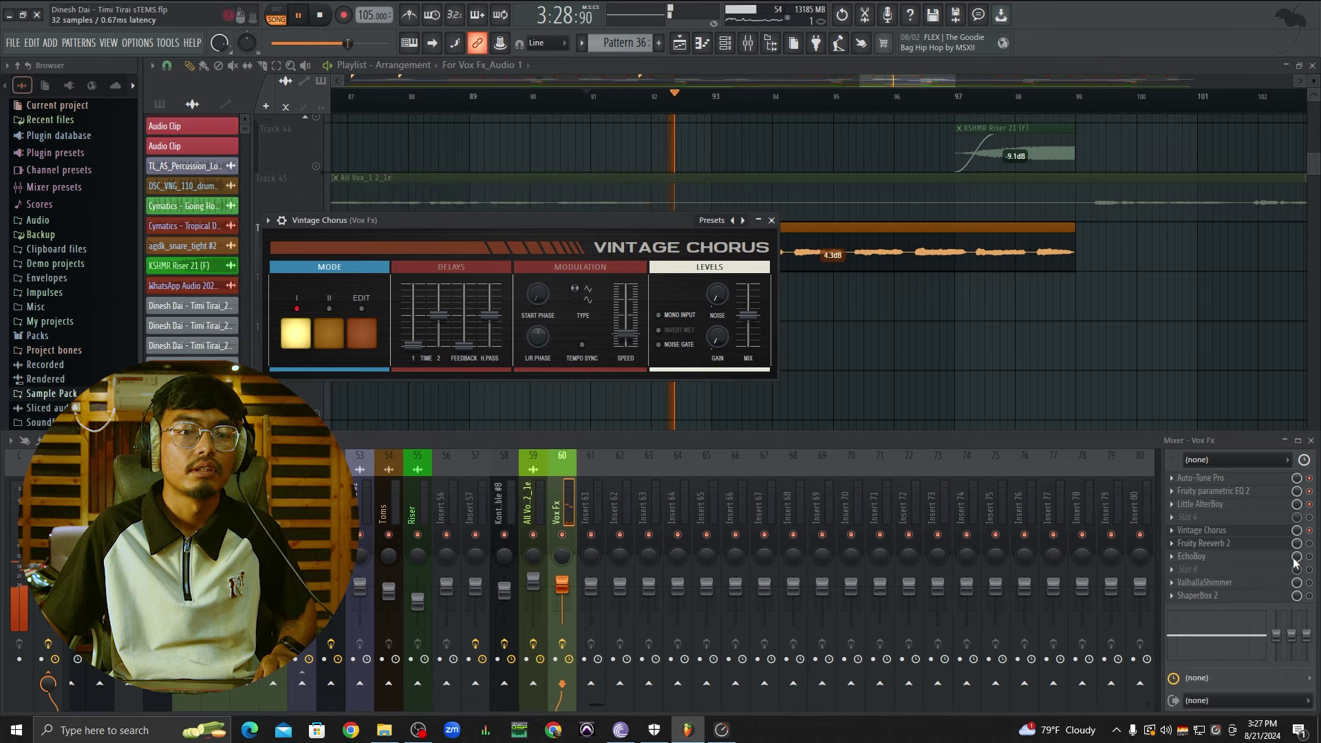
# Step: Inspect EchoBoy on Vox Fx, enable it together with ValhallaShimmer, and play For Vox Fx_Audio 1 through the effect chain
pyautogui.click(1236, 557)
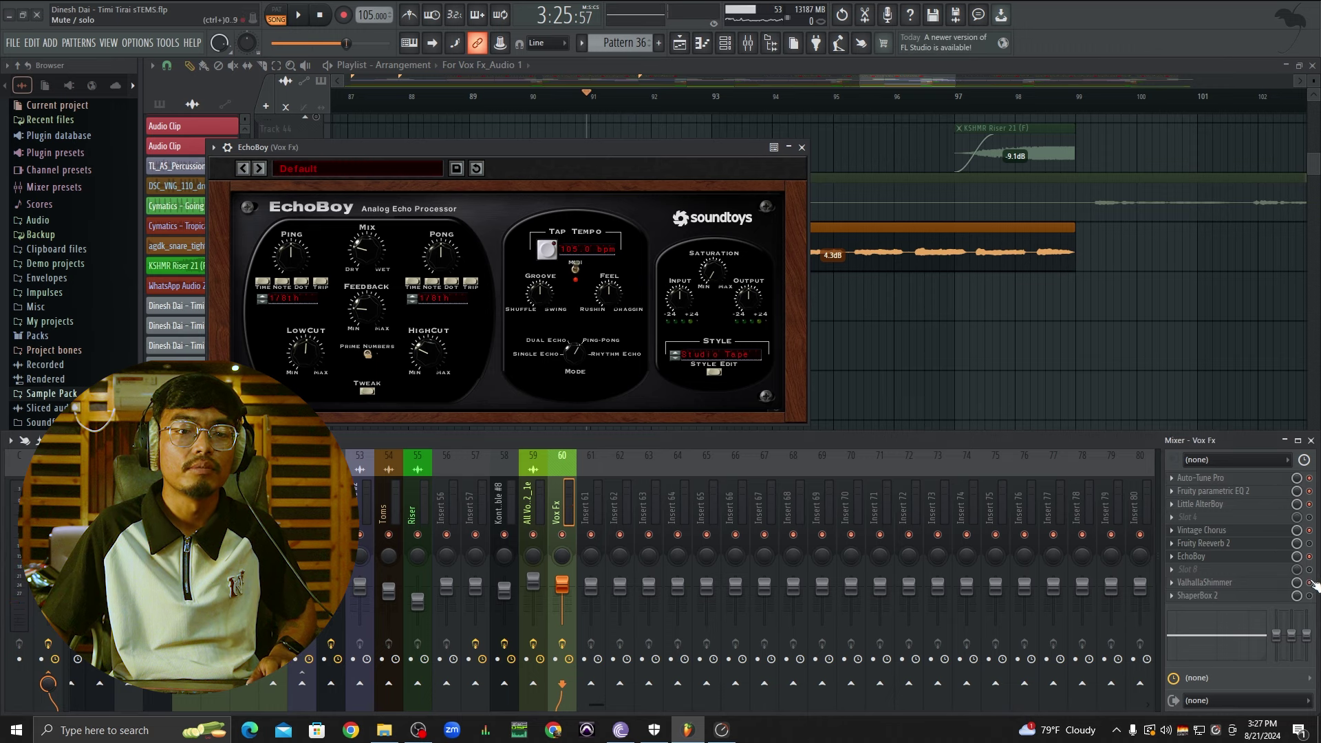
pyautogui.rightClick(978, 359)
pyautogui.scroll(-5, 792, 322)
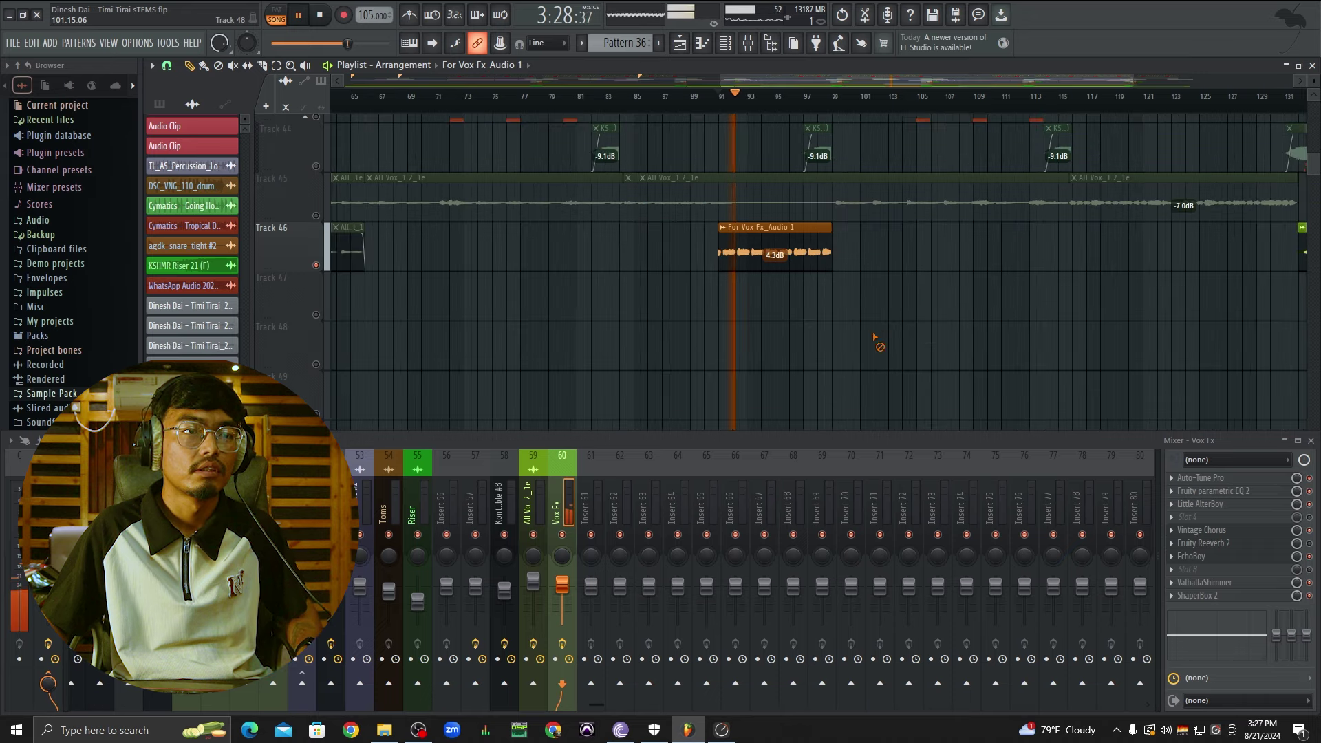
pyautogui.scroll(2, 895, 351)
pyautogui.scroll(3, 947, 374)
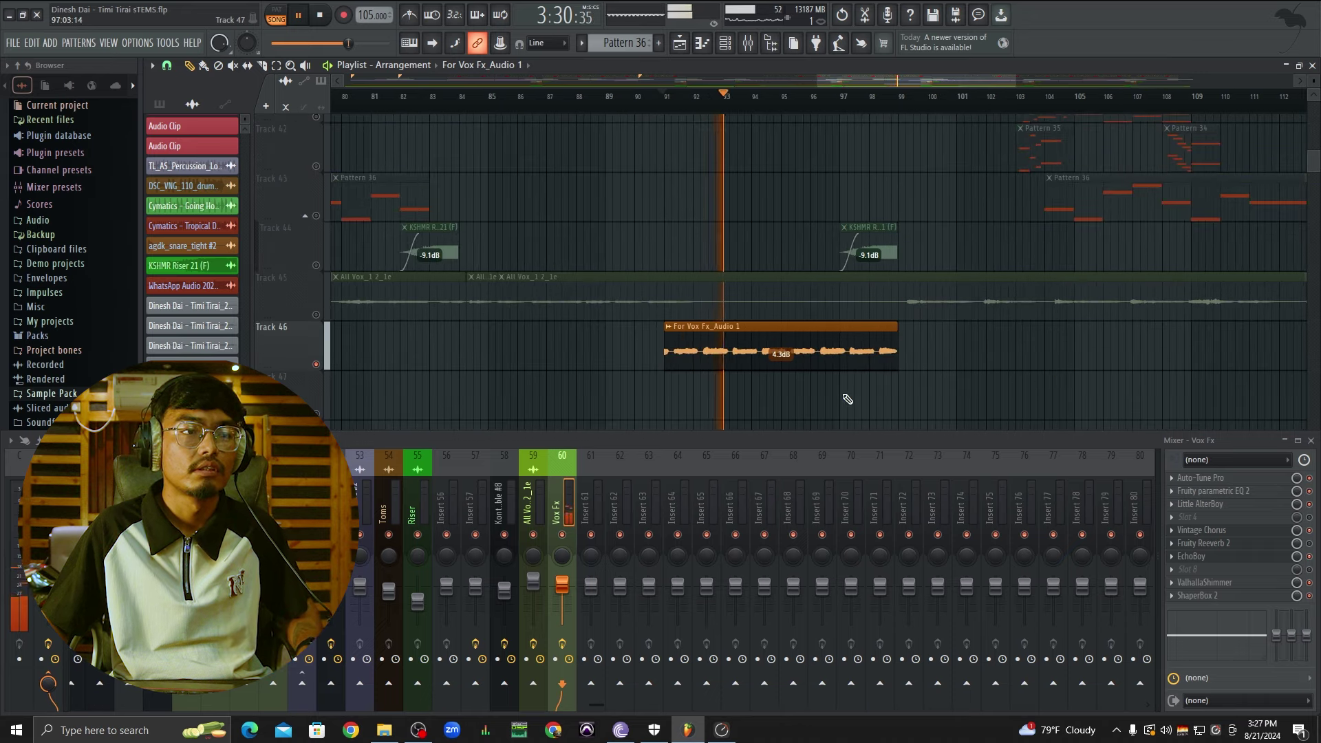
pyautogui.scroll(3, 847, 398)
pyautogui.scroll(-1, 850, 394)
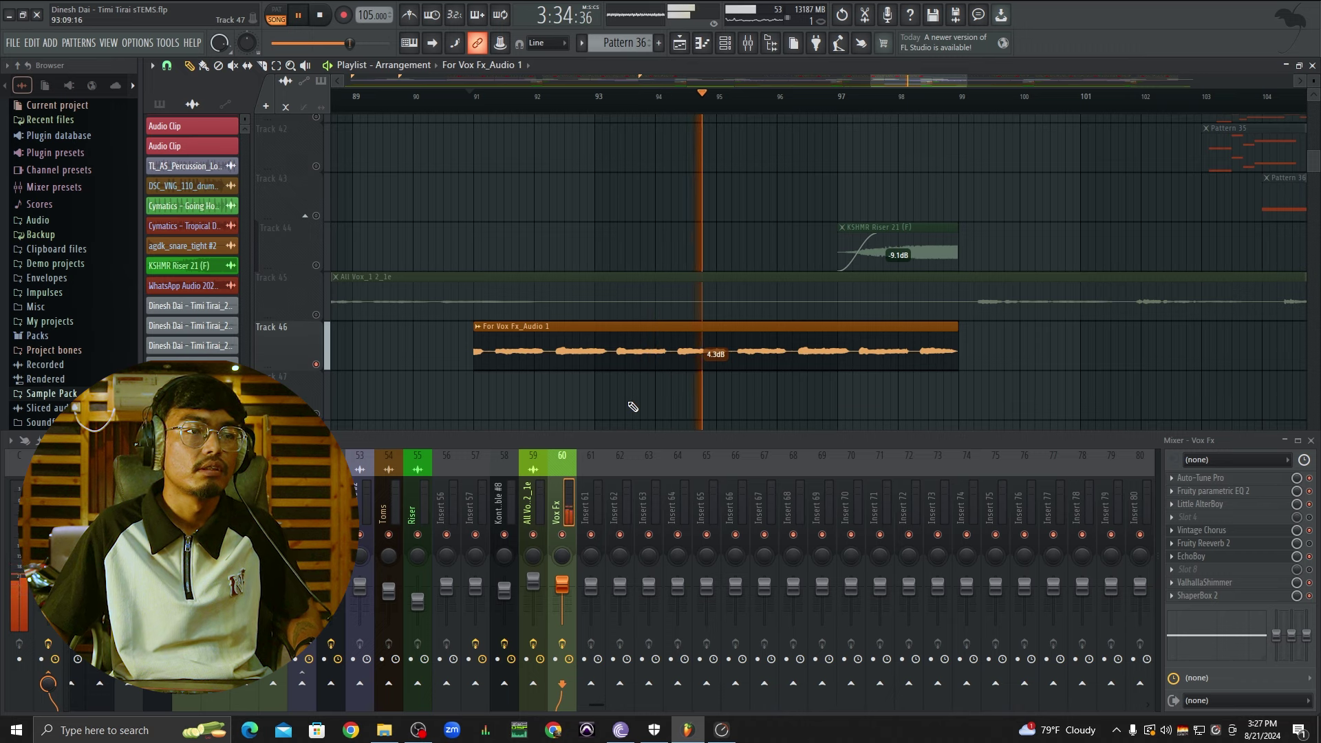
pyautogui.press('space')
# Step: Unsolo Track 46 and play the full arrangement from bar 90 through the For Vox Fx_Audio 1 section
pyautogui.rightClick(317, 366)
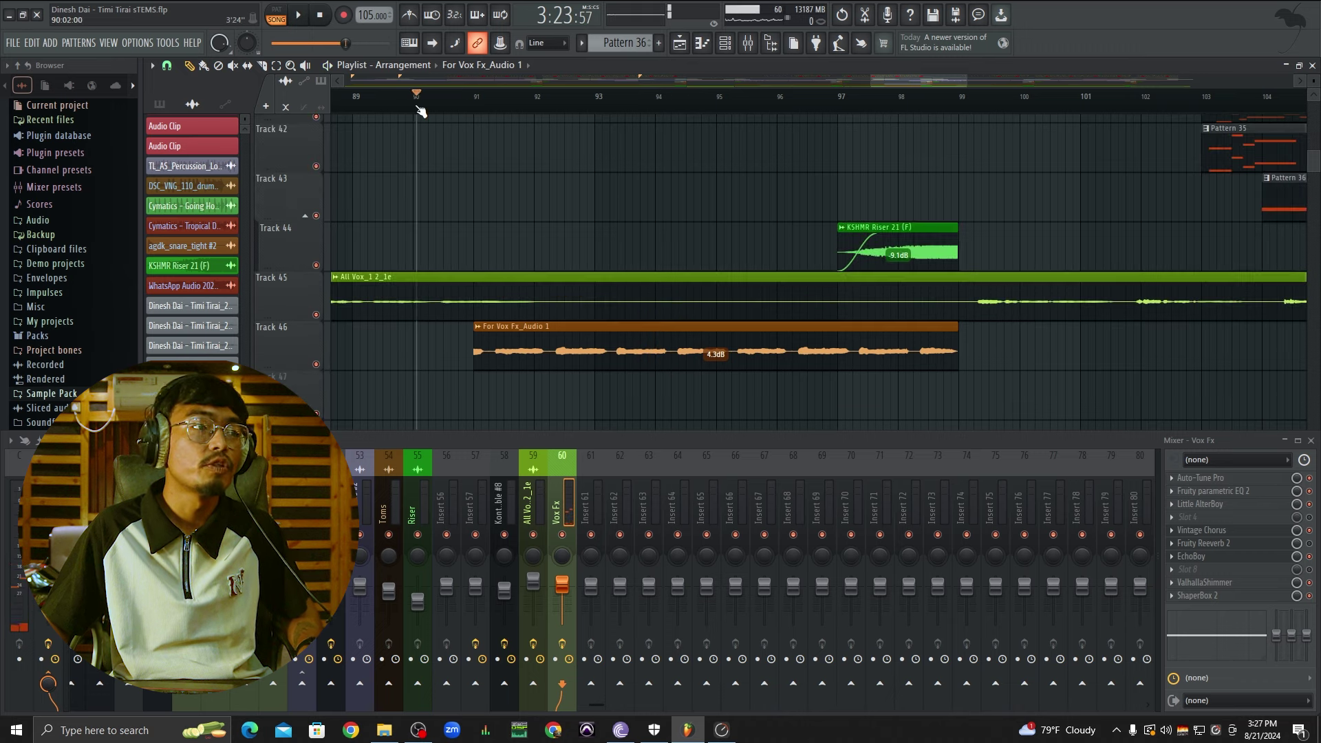
pyautogui.press('space')
pyautogui.scroll(-3, 667, 298)
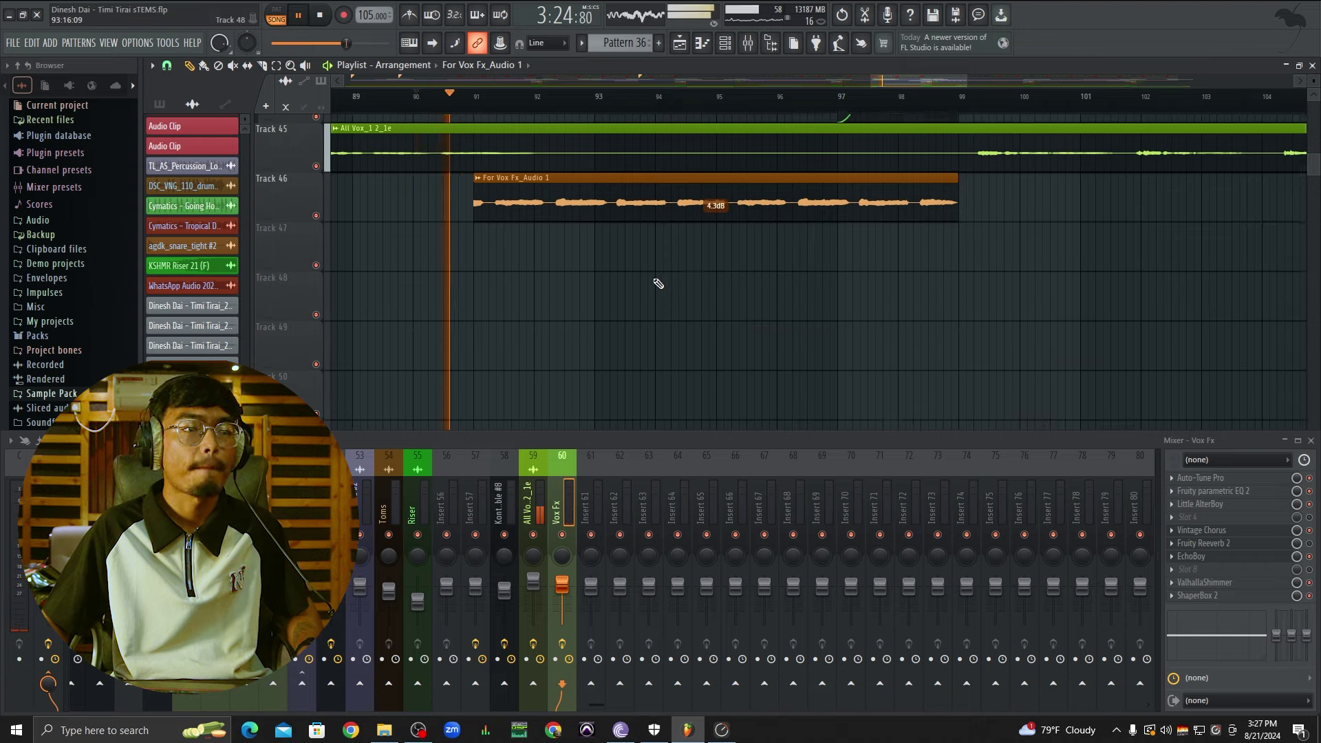
pyautogui.scroll(-2, 656, 285)
pyautogui.scroll(3, 675, 292)
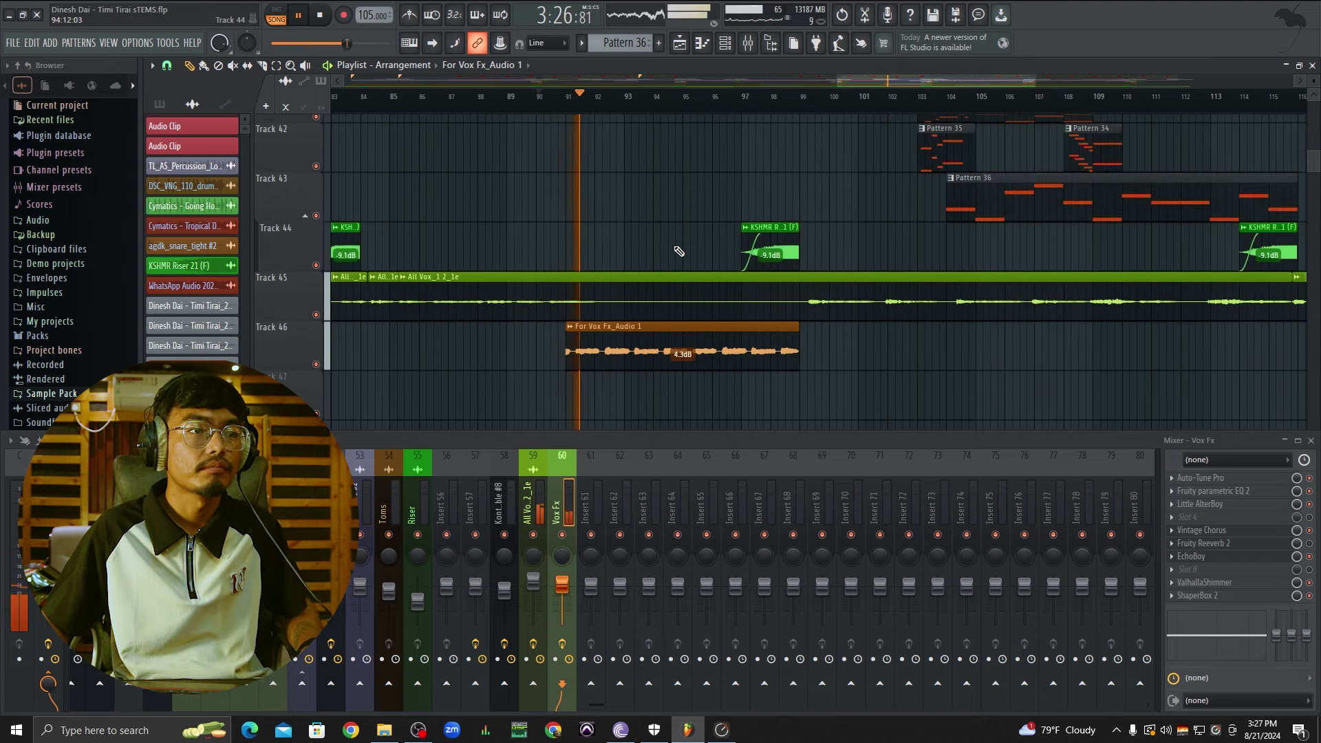
pyautogui.scroll(-4, 707, 254)
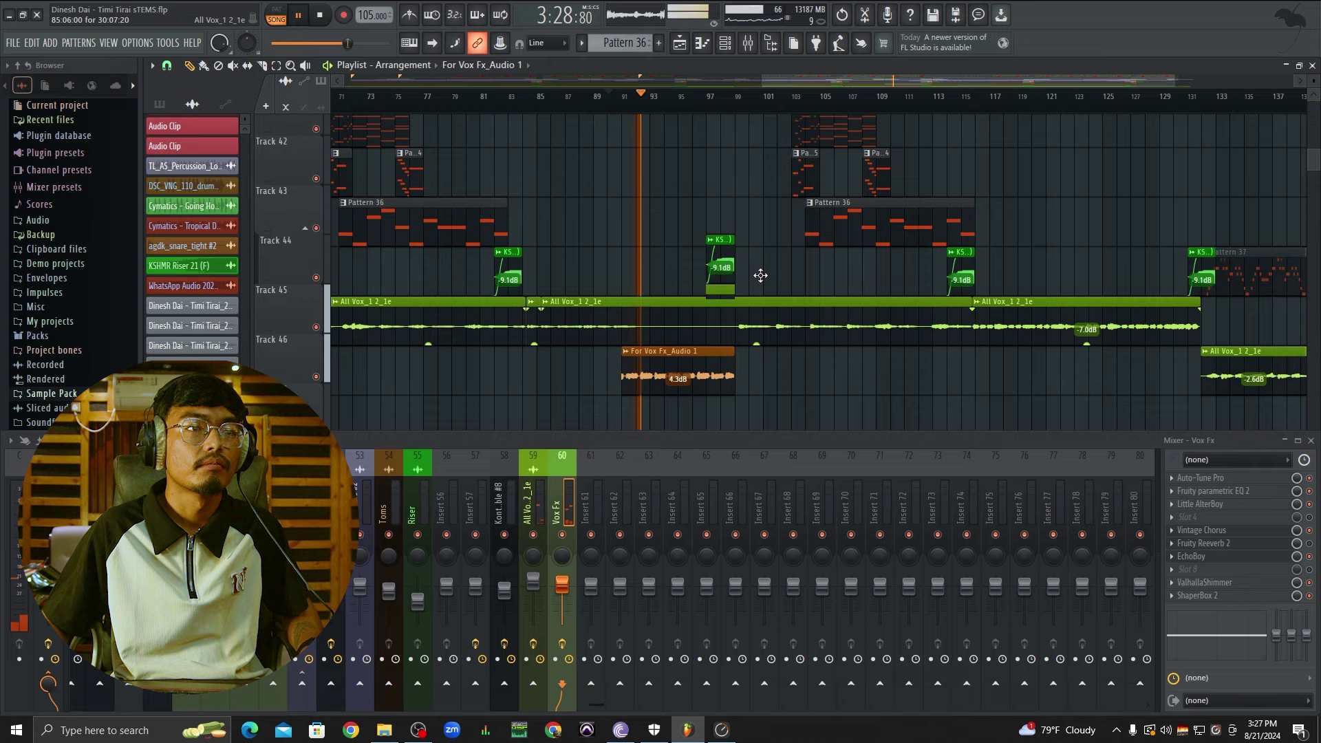
pyautogui.scroll(2, 791, 296)
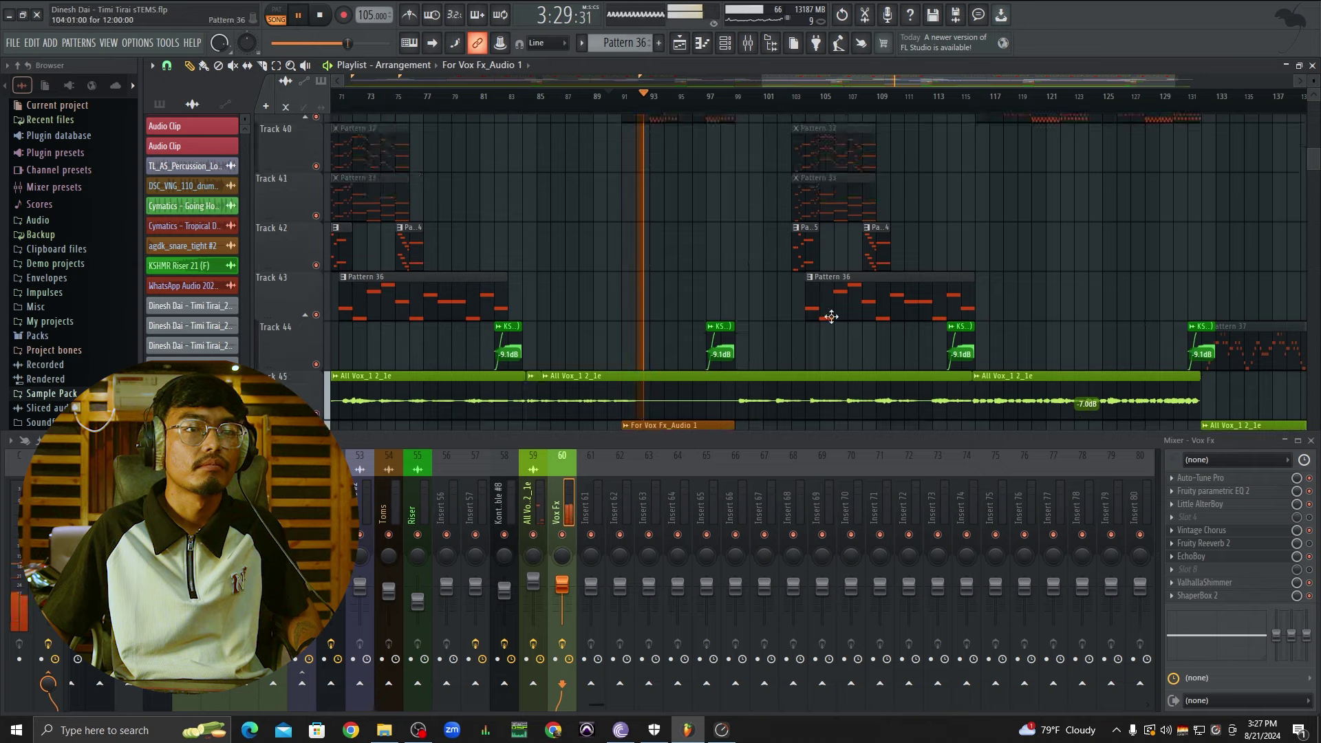
# Step: Hide the mixer, look over Tracks 33 to 46 in the enlarged playlist during playback, and stop
pyautogui.click(1312, 440)
pyautogui.scroll(4, 831, 384)
pyautogui.scroll(-2, 843, 372)
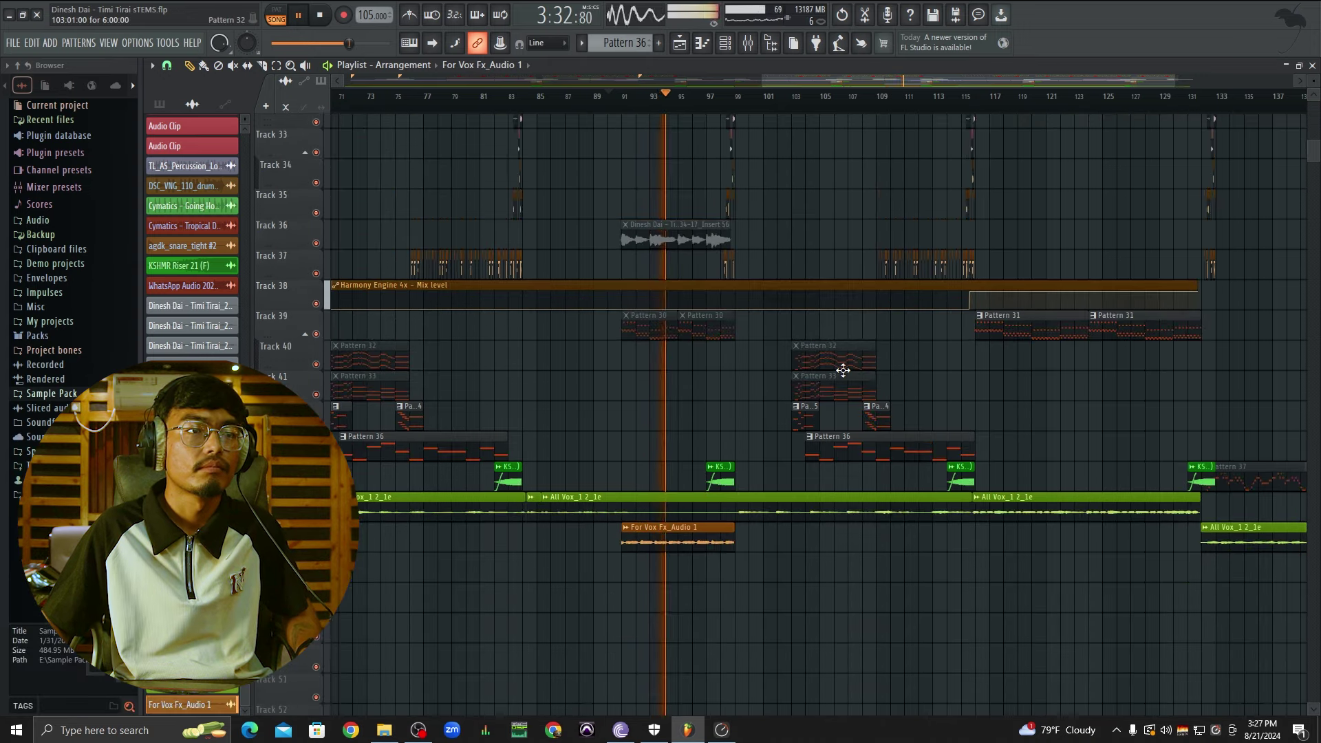
pyautogui.scroll(3, 844, 366)
pyautogui.press('space')
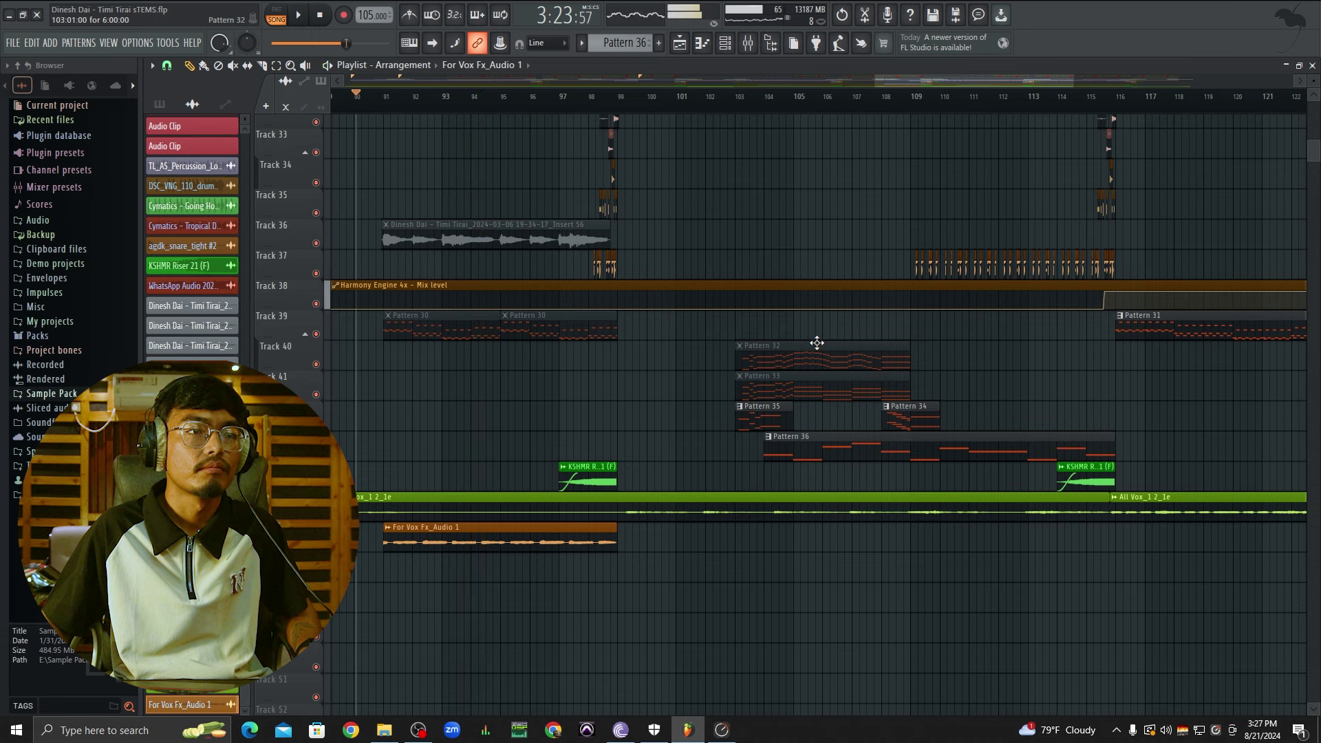
# Step: Play the full arrangement from just before bar 99 while examining the patterns, risers and vocal clips that follow
pyautogui.scroll(-3, 897, 427)
pyautogui.moveTo(979, 602); pyautogui.dragTo(847, 342)
pyautogui.scroll(3, 867, 371)
pyautogui.keyDown('ctrl'); pyautogui.click(915, 589); pyautogui.keyUp('ctrl')
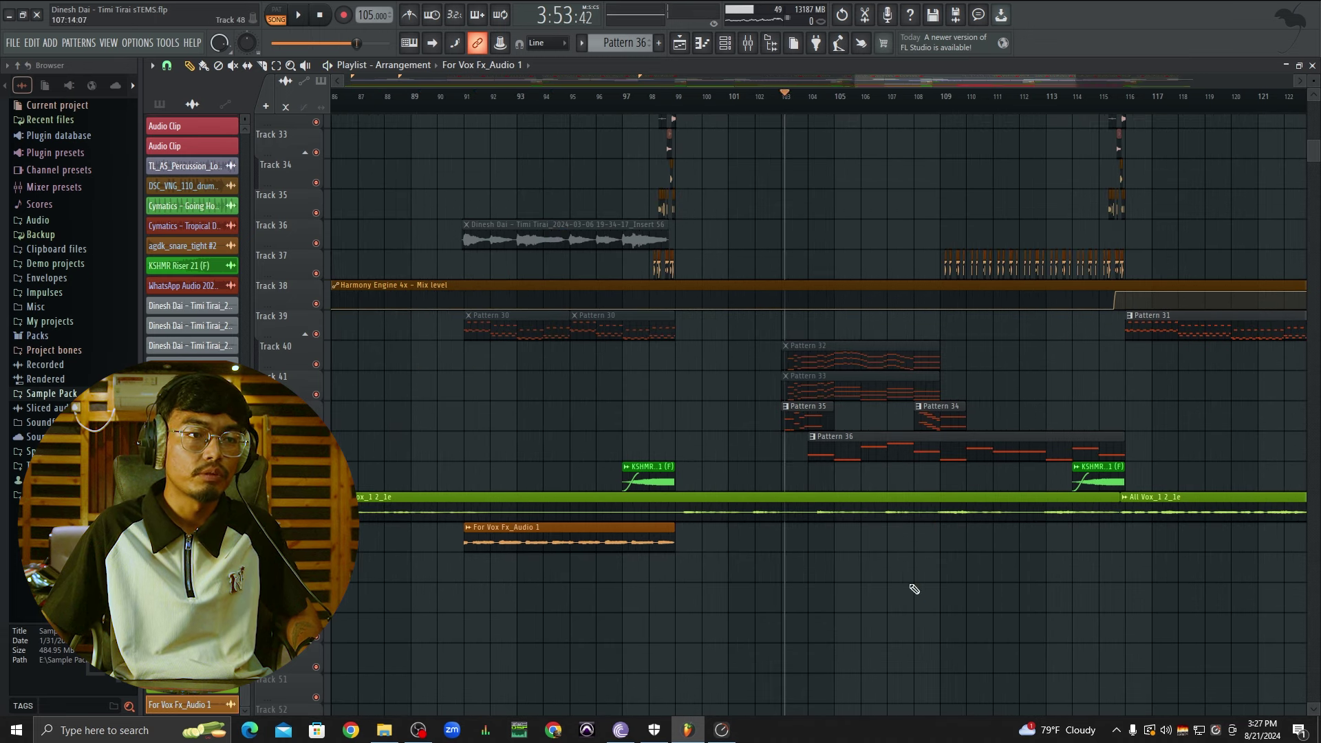
pyautogui.click(679, 101)
pyautogui.press('space')
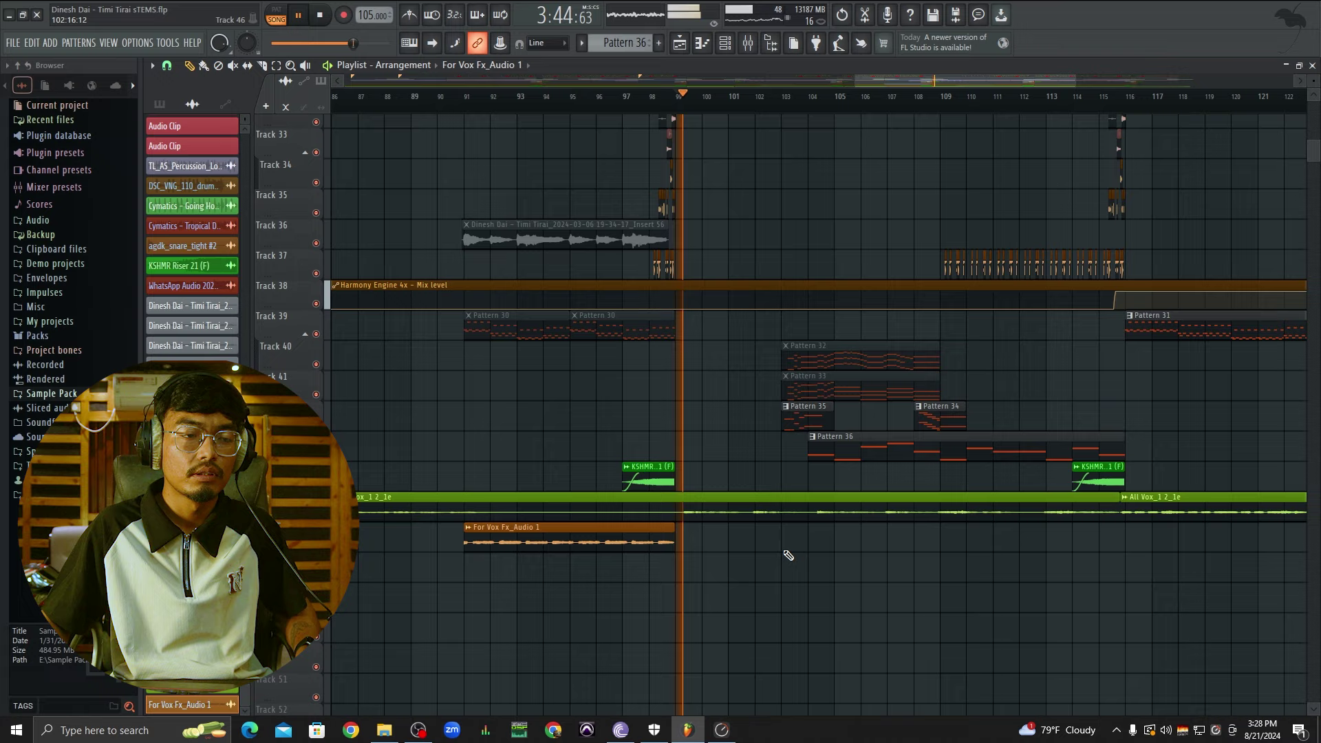
pyautogui.scroll(4, 788, 552)
pyautogui.scroll(-4, 816, 502)
pyautogui.scroll(-2, 996, 507)
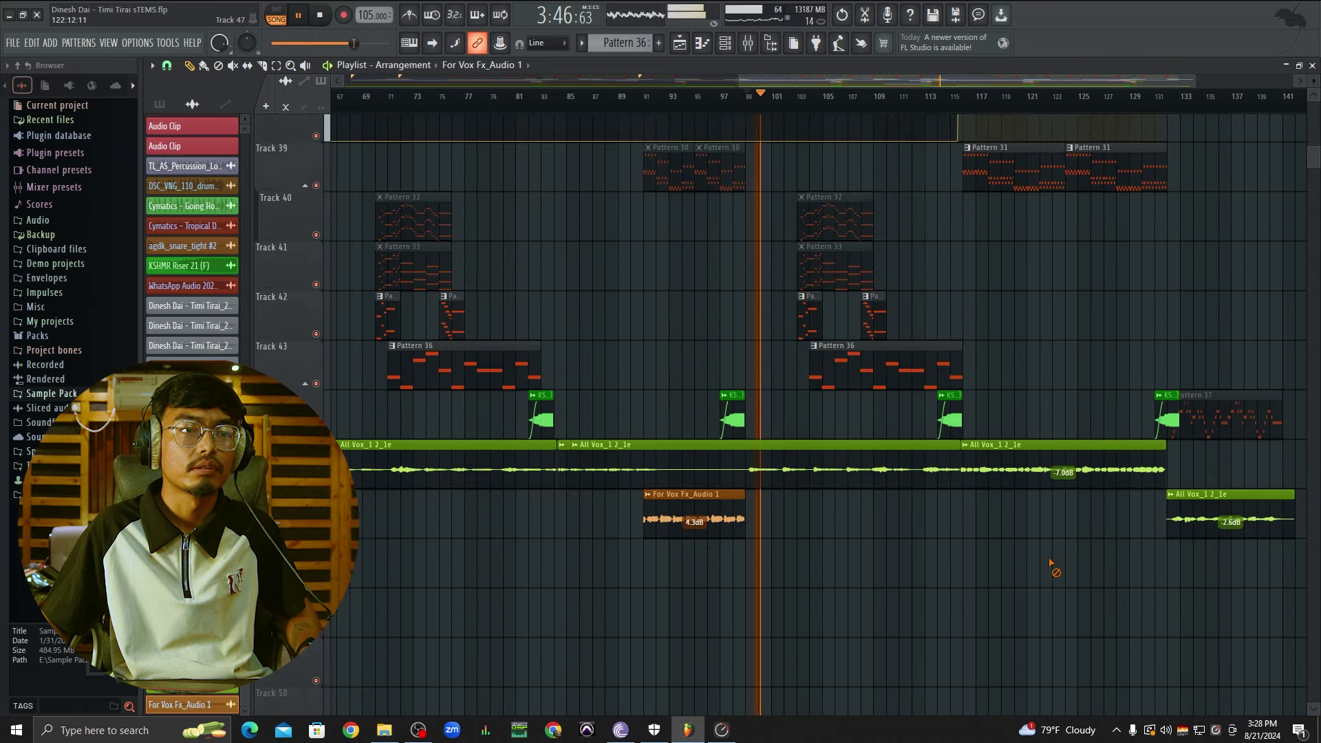
pyautogui.scroll(4, 988, 361)
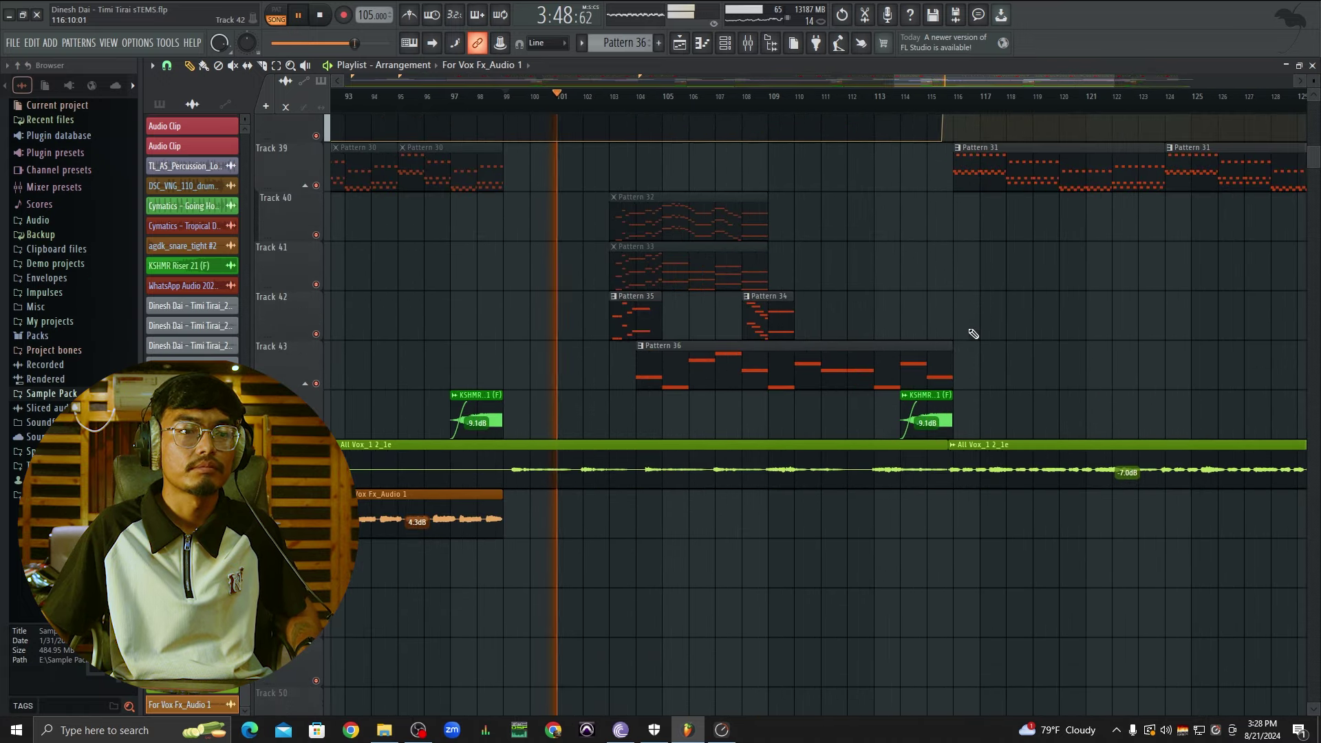
pyautogui.press('space')
# Step: Set the clip gain of the All Vox_1 2_1e vocal between bars 116 and 132 to -5.8 dB
pyautogui.scroll(-4, 913, 287)
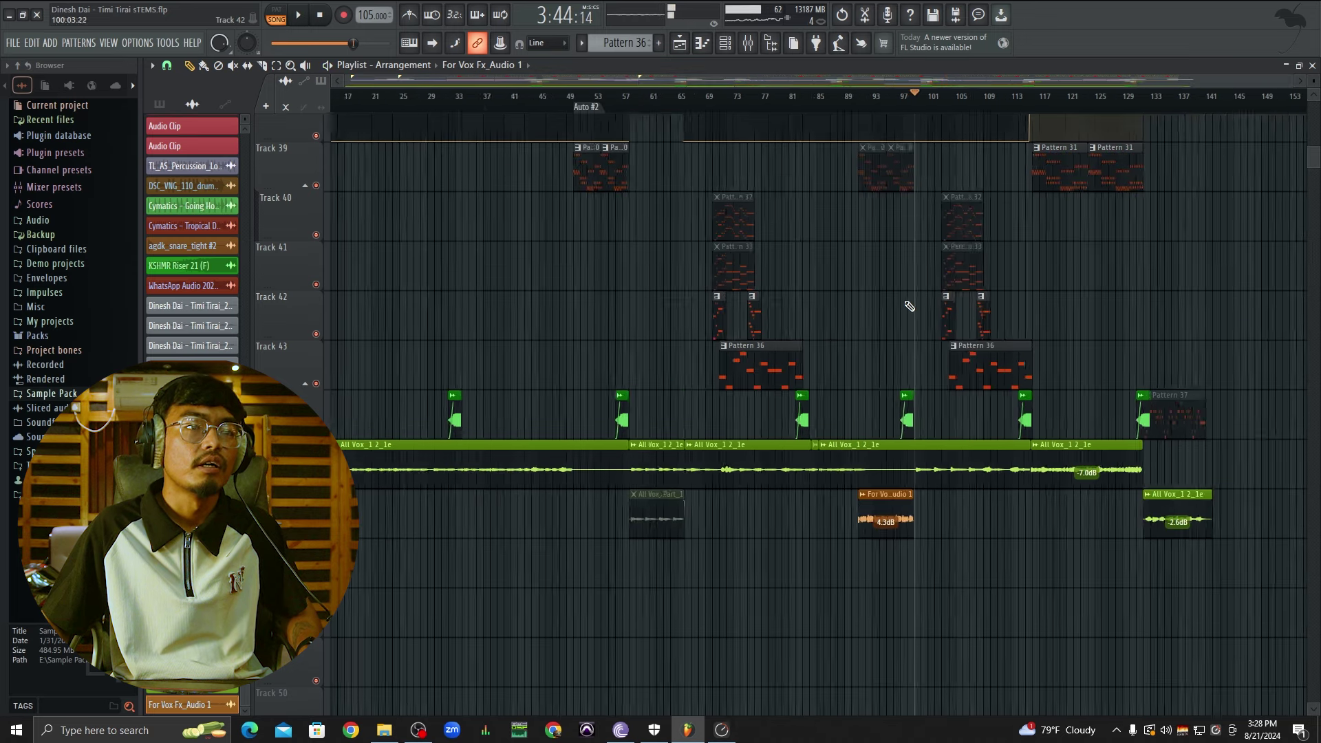
pyautogui.scroll(-2, 798, 521)
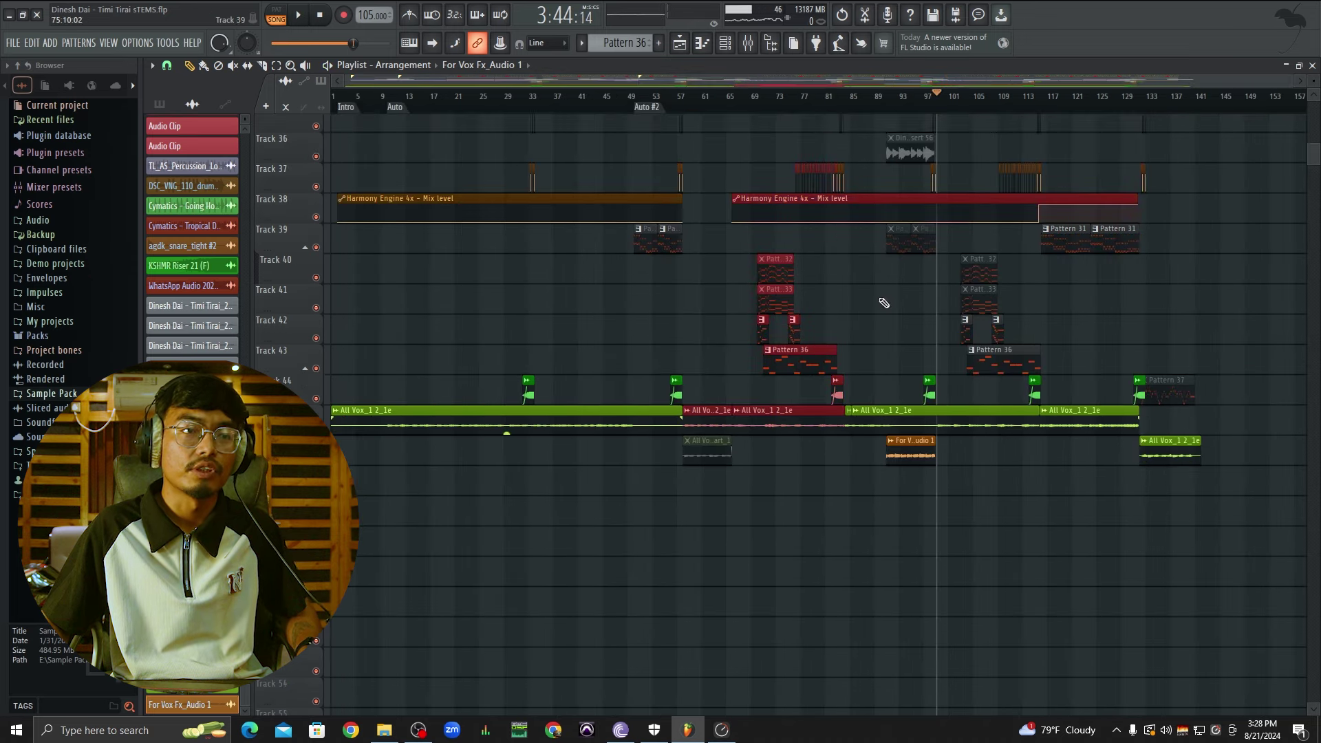
pyautogui.scroll(3, 1126, 416)
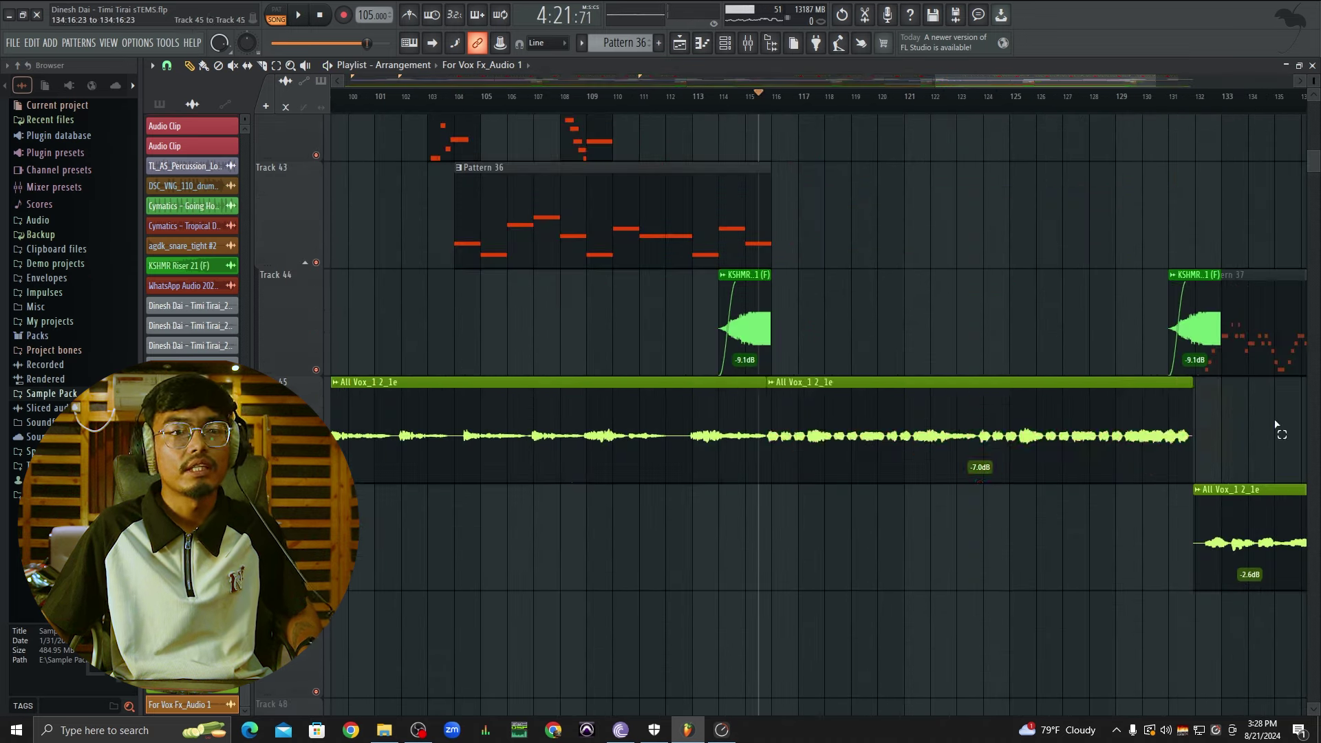
pyautogui.moveTo(1277, 428); pyautogui.dragTo(1017, 422)
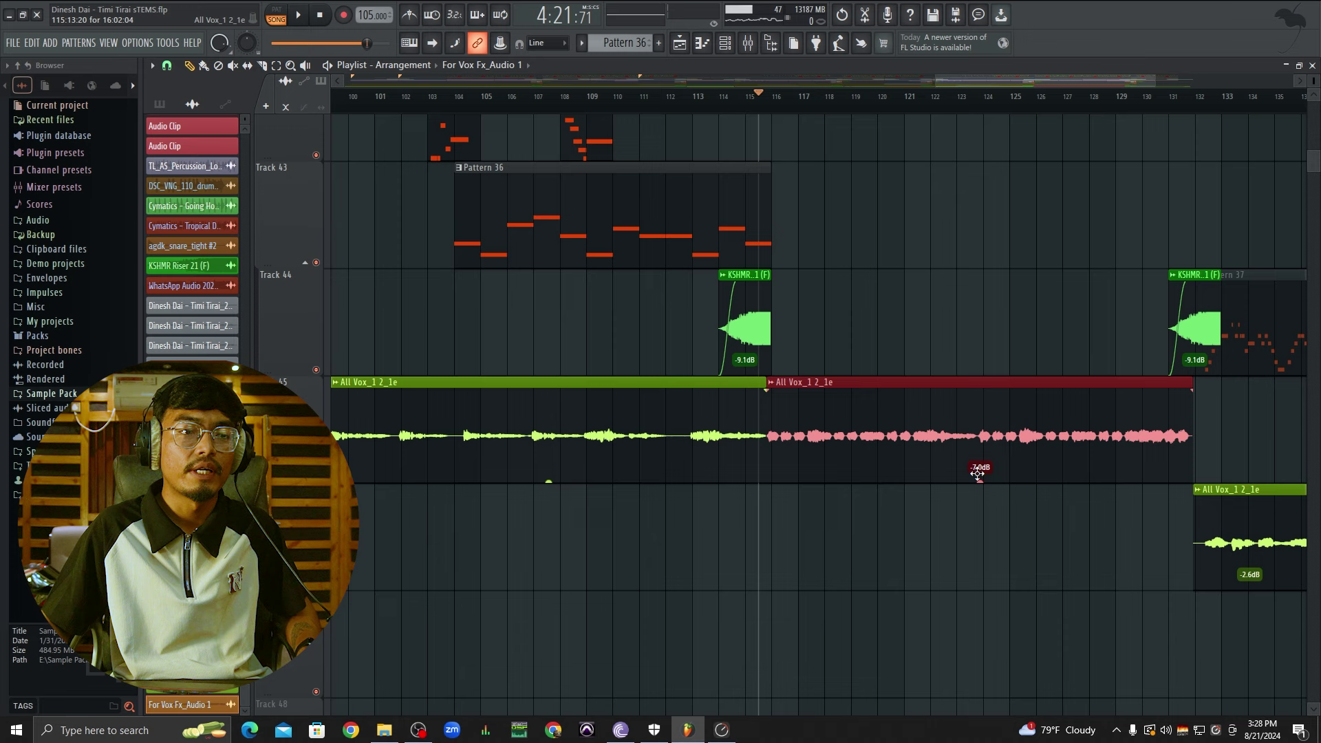
pyautogui.click(1011, 553)
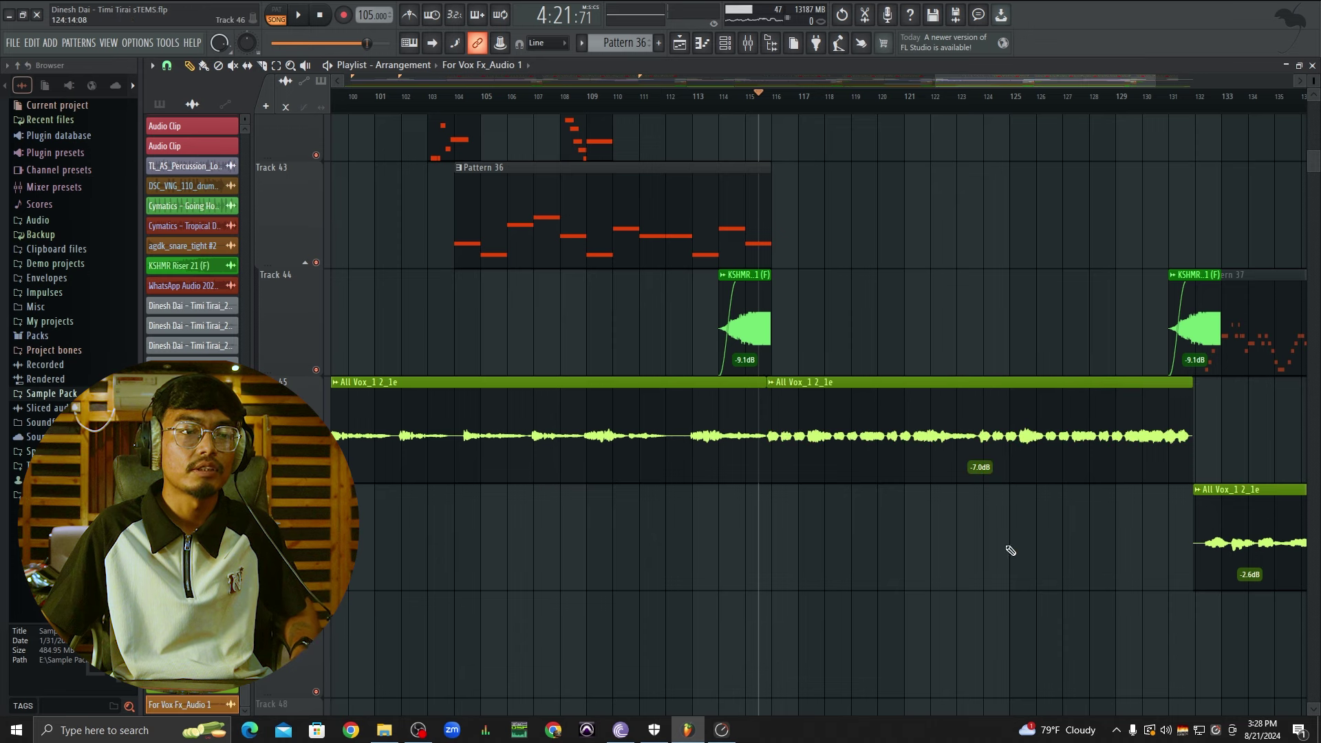
pyautogui.click(969, 454)
pyautogui.scroll(-1, 989, 382)
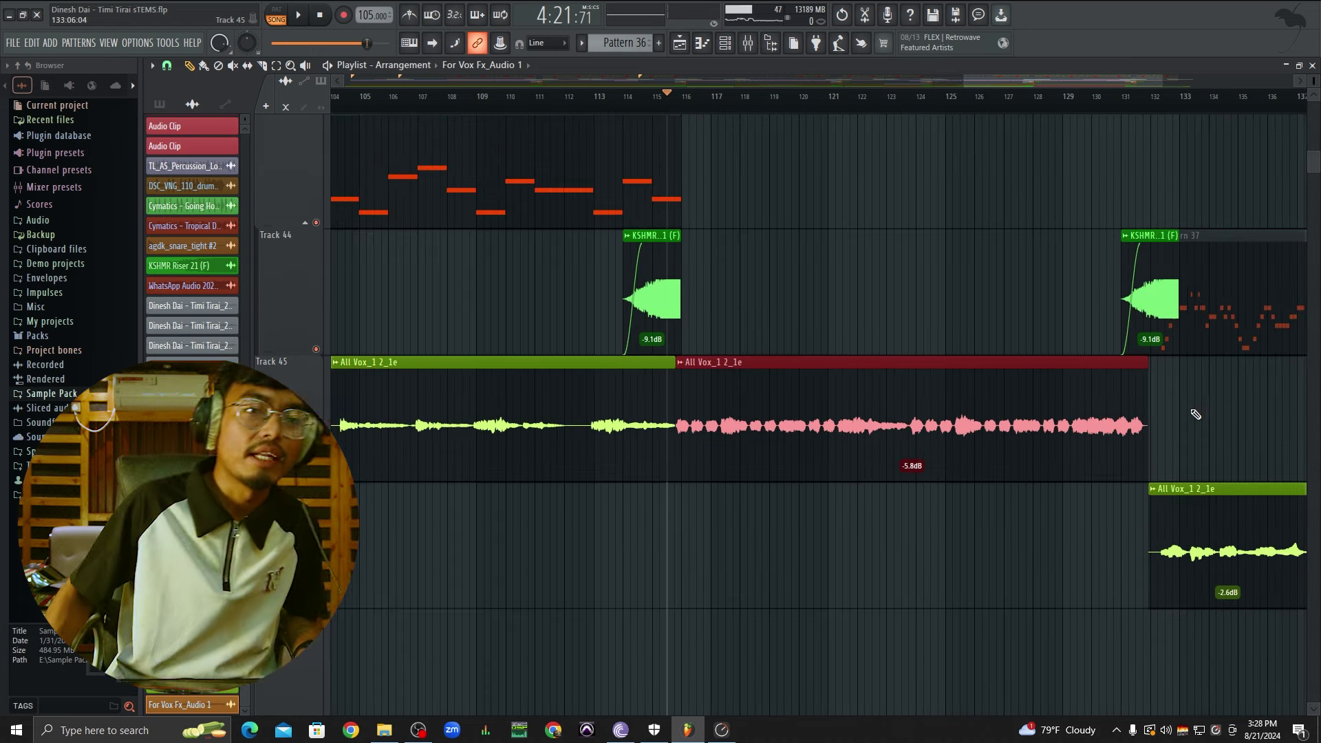
# Step: Play the arrangement from just before bar 116 with the adjusted vocal and clear the clip selection
pyautogui.press('space')
pyautogui.scroll(-1, 934, 357)
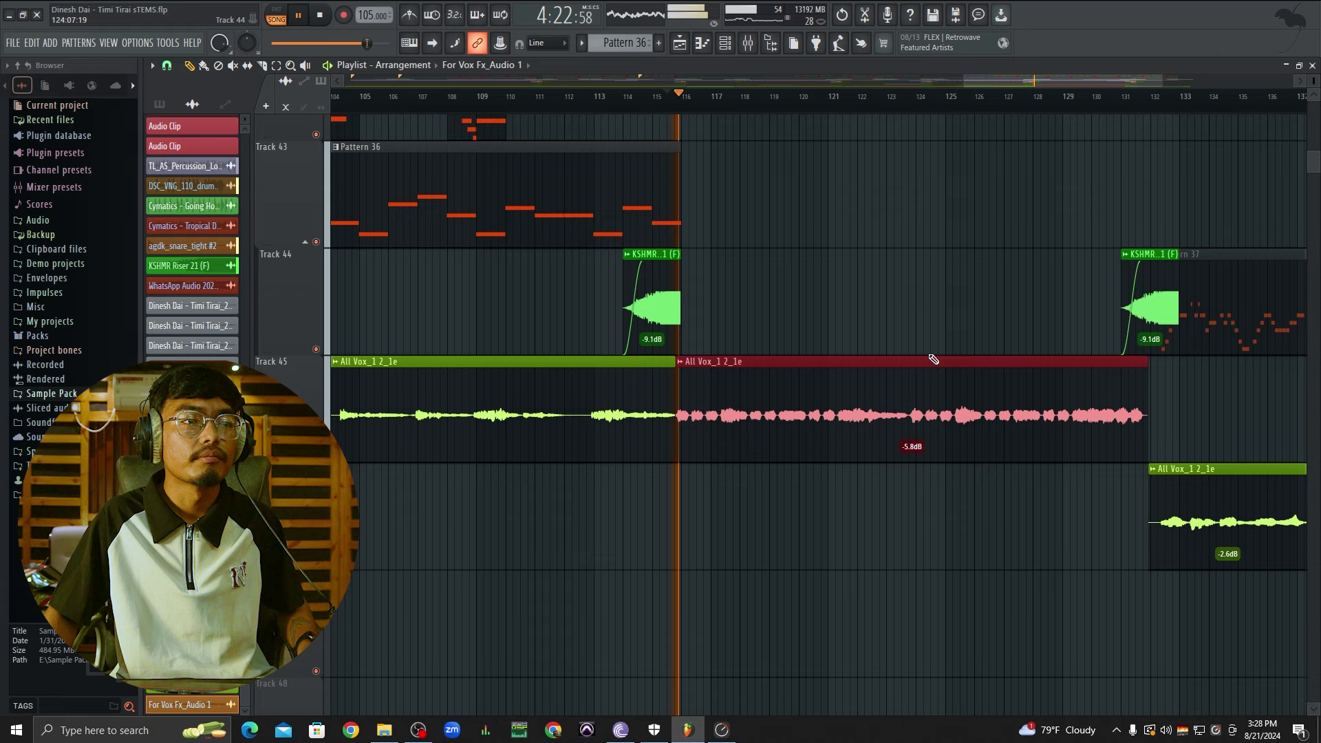
pyautogui.keyDown('ctrl'); pyautogui.click(951, 306); pyautogui.keyUp('ctrl')
pyautogui.scroll(-4, 964, 275)
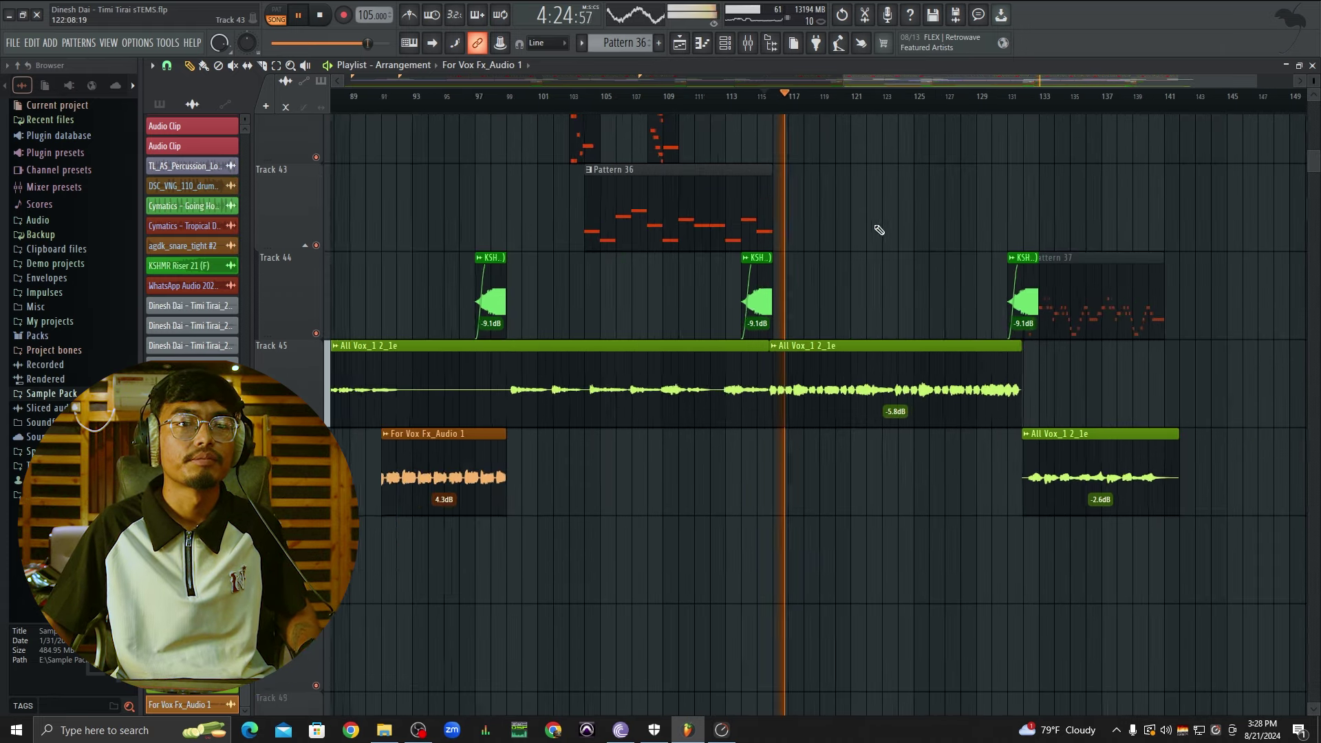
pyautogui.scroll(3, 1047, 217)
# Step: Move the muted Pattern 37 clip at bar 132 up from Track 44 to Track 43
pyautogui.click(1079, 496)
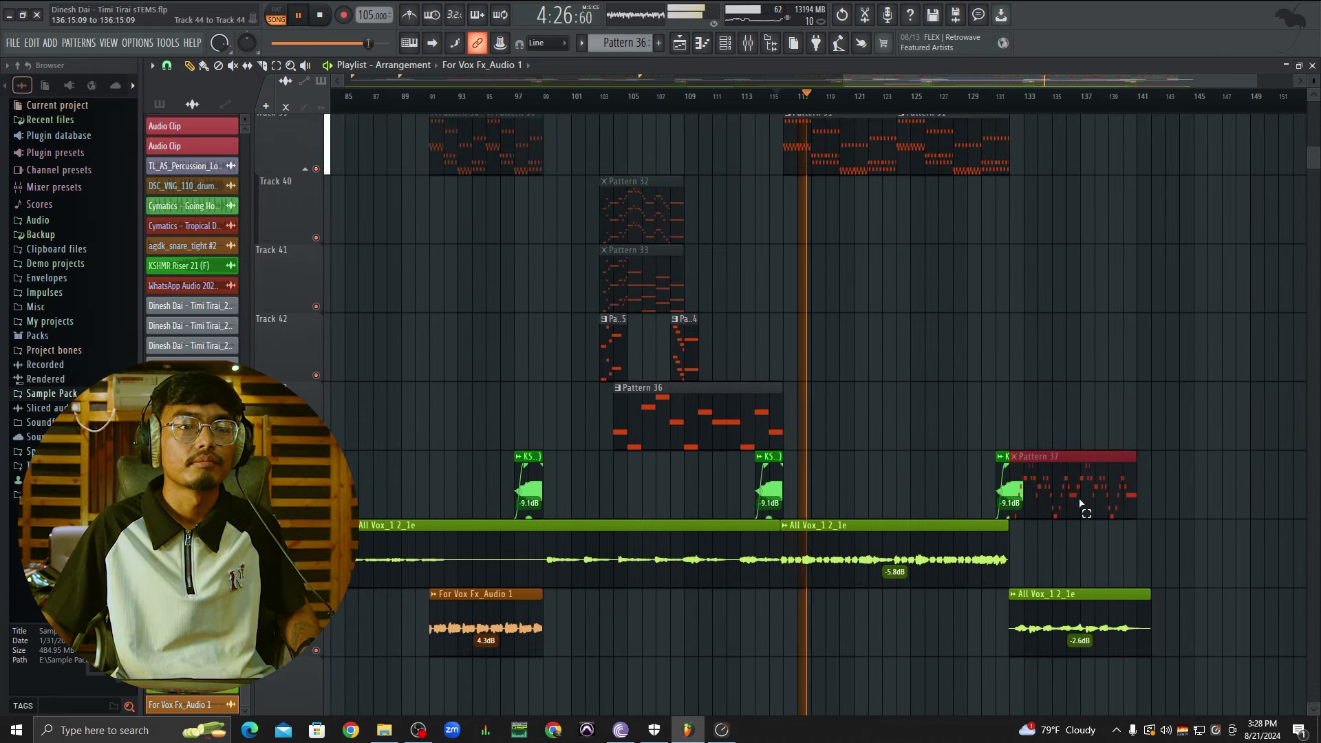
pyautogui.hotkey('shift', 'Up')
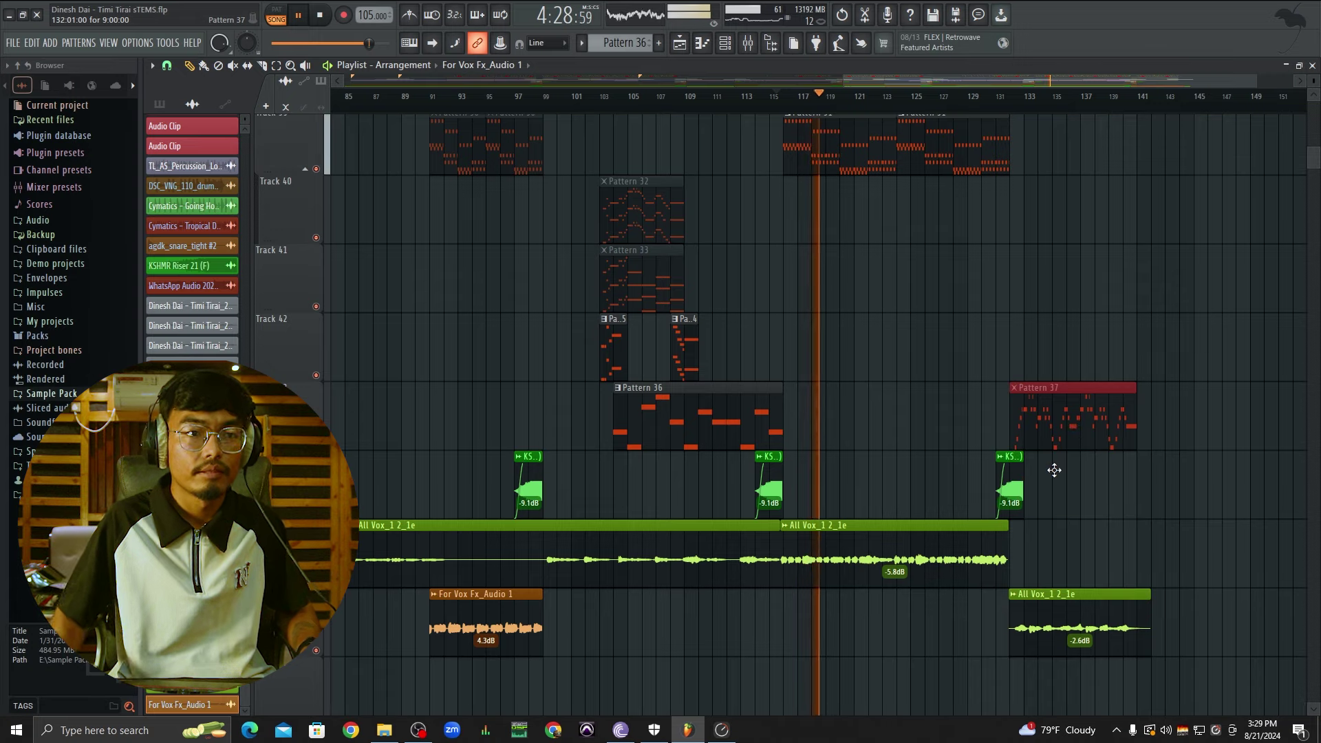
pyautogui.keyDown('ctrl'); pyautogui.click(1072, 346); pyautogui.keyUp('ctrl')
# Step: Look through the playlist's drum, loop, transition and vocal tracks for bars 116 to 132 during playback, and stop
pyautogui.scroll(1, 1060, 300)
pyautogui.scroll(6, 1074, 300)
pyautogui.scroll(-5, 1139, 300)
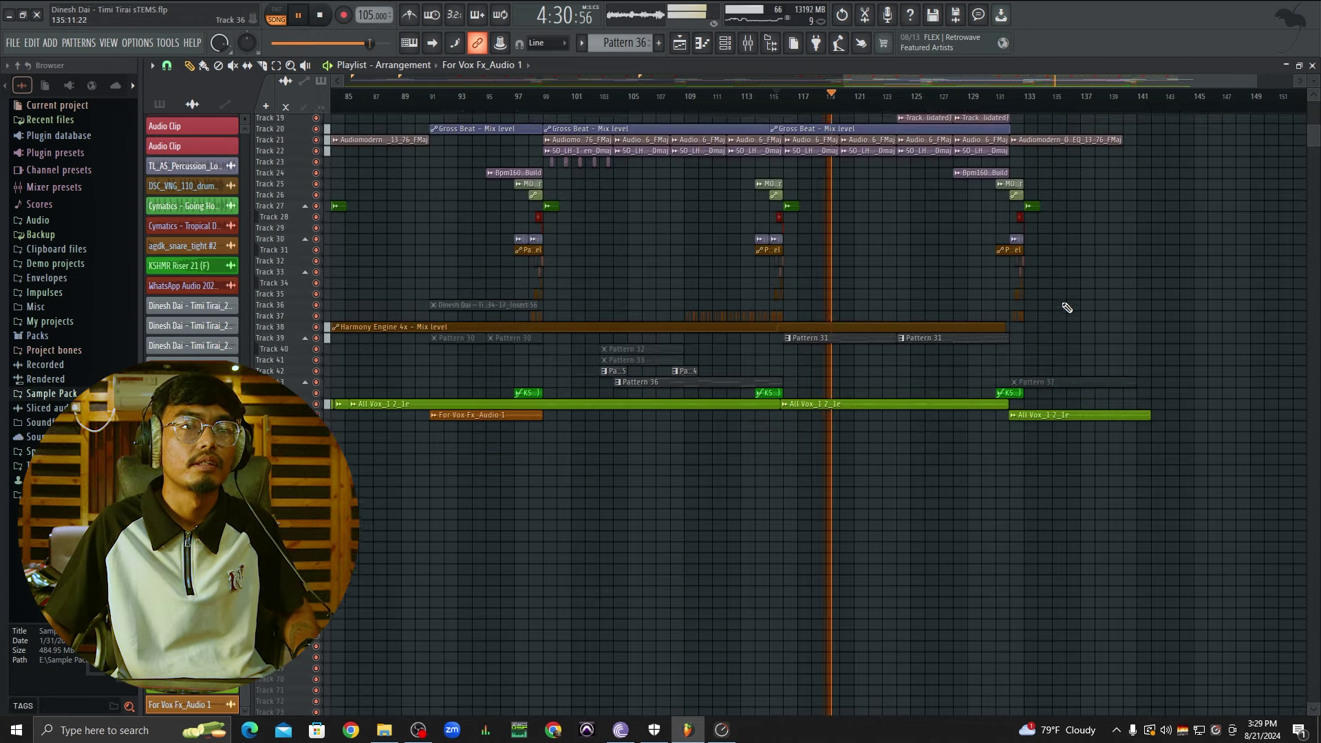
pyautogui.scroll(3, 1026, 231)
pyautogui.scroll(1, 1034, 313)
pyautogui.scroll(4, 1022, 372)
pyautogui.scroll(-8, 964, 330)
pyautogui.press('space')
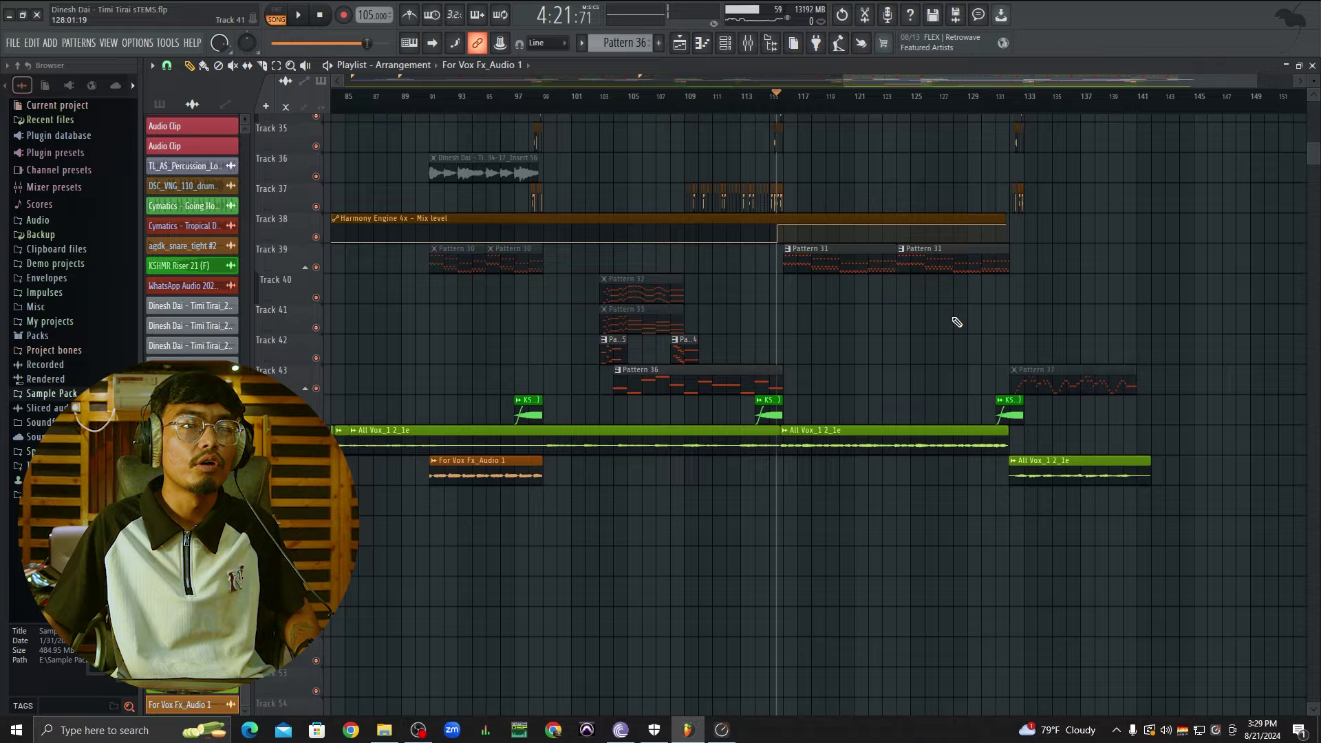
# Step: Play the outro from bar 132, where the final All Vox_1 2_1e vocal clip begins, with no clips selected
pyautogui.scroll(-3, 1169, 279)
pyautogui.scroll(4, 1164, 278)
pyautogui.scroll(-6, 1184, 303)
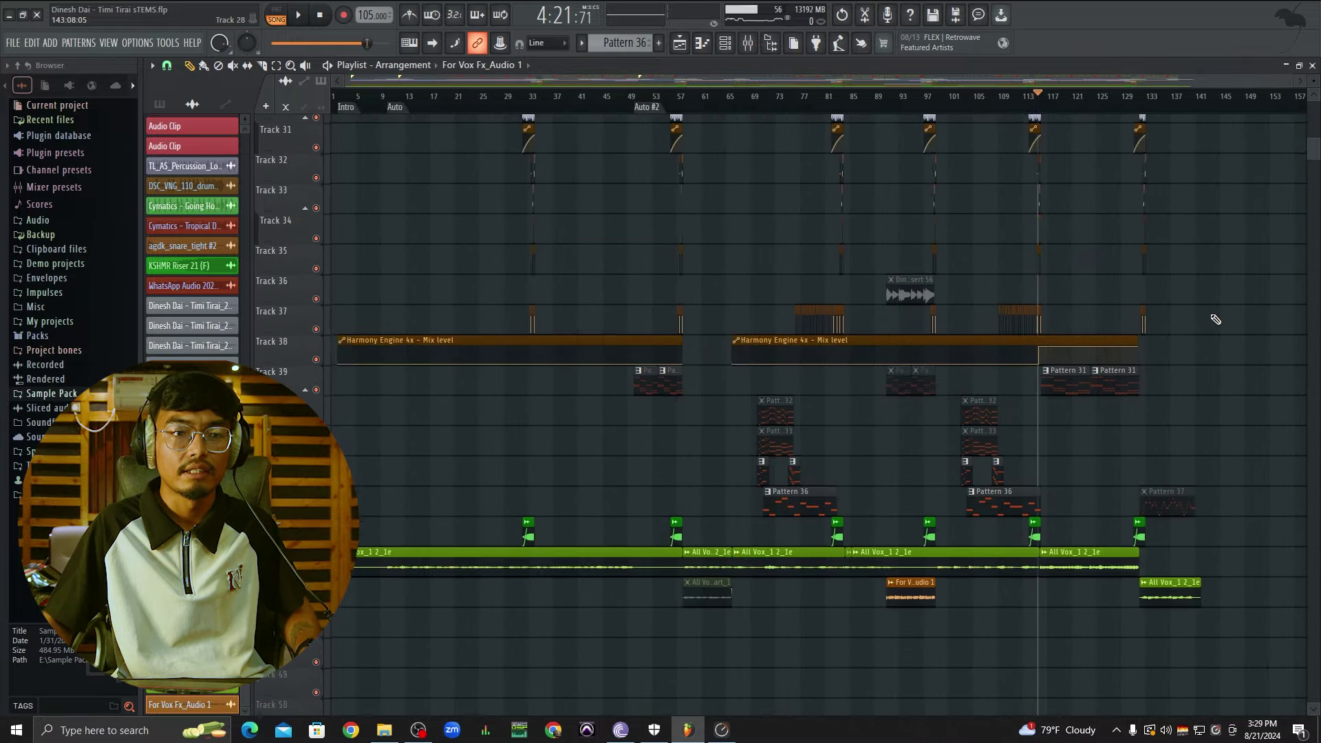
pyautogui.scroll(5, 1219, 413)
pyautogui.scroll(2, 764, 329)
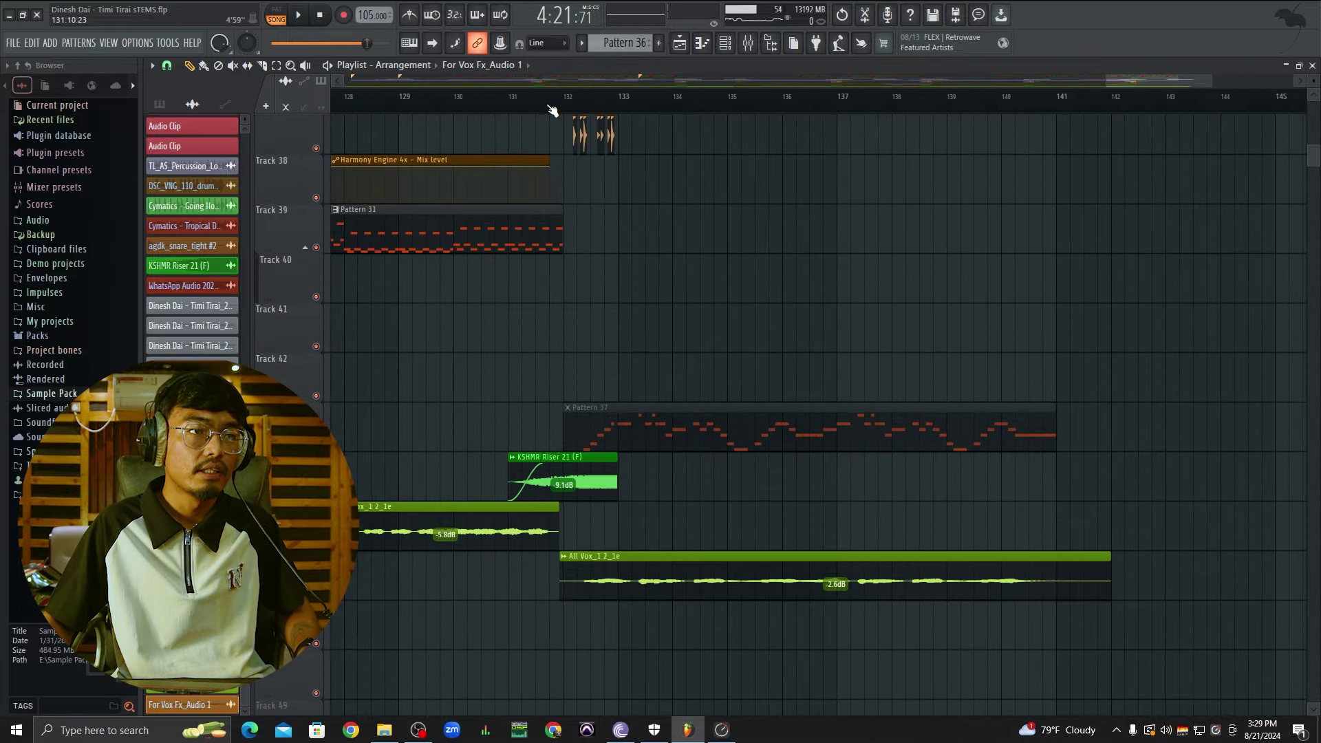
pyautogui.scroll(-2, 623, 556)
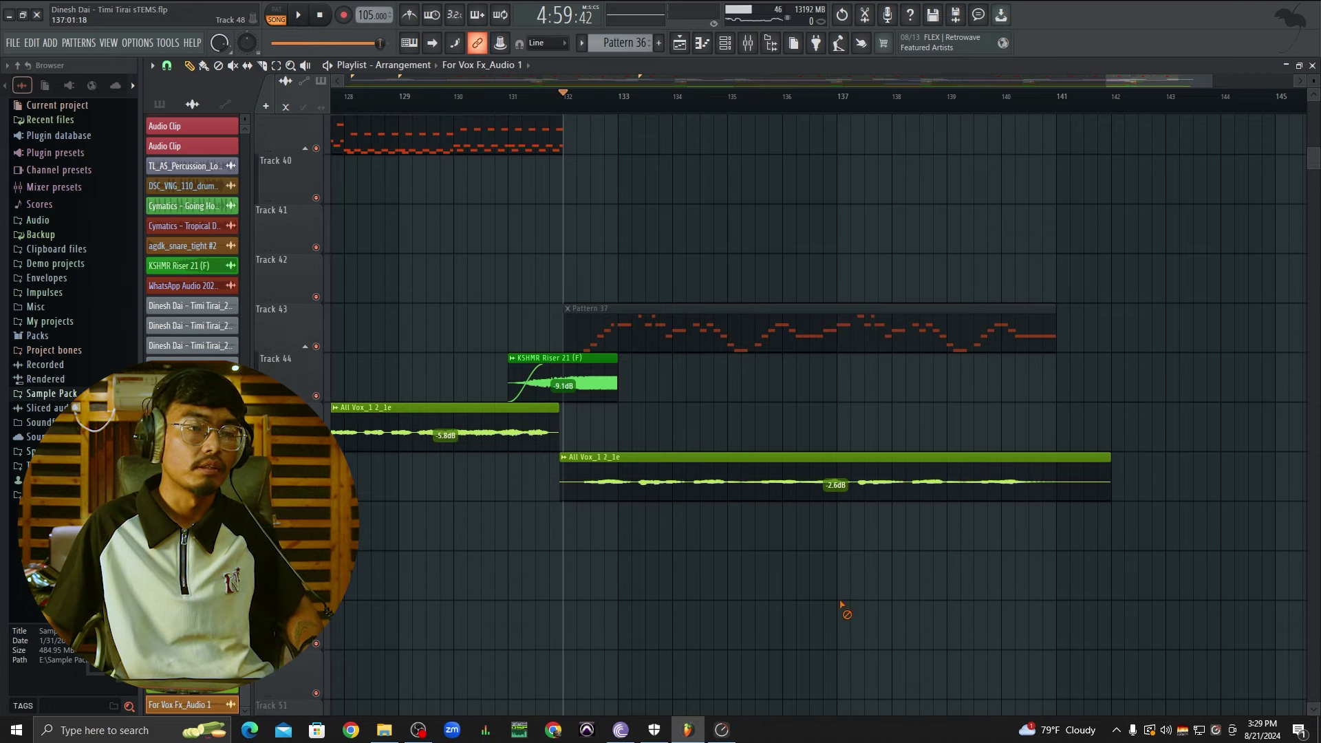
pyautogui.moveTo(961, 549); pyautogui.dragTo(966, 486)
pyautogui.keyDown('ctrl'); pyautogui.click(985, 663); pyautogui.keyUp('ctrl')
pyautogui.press('space')
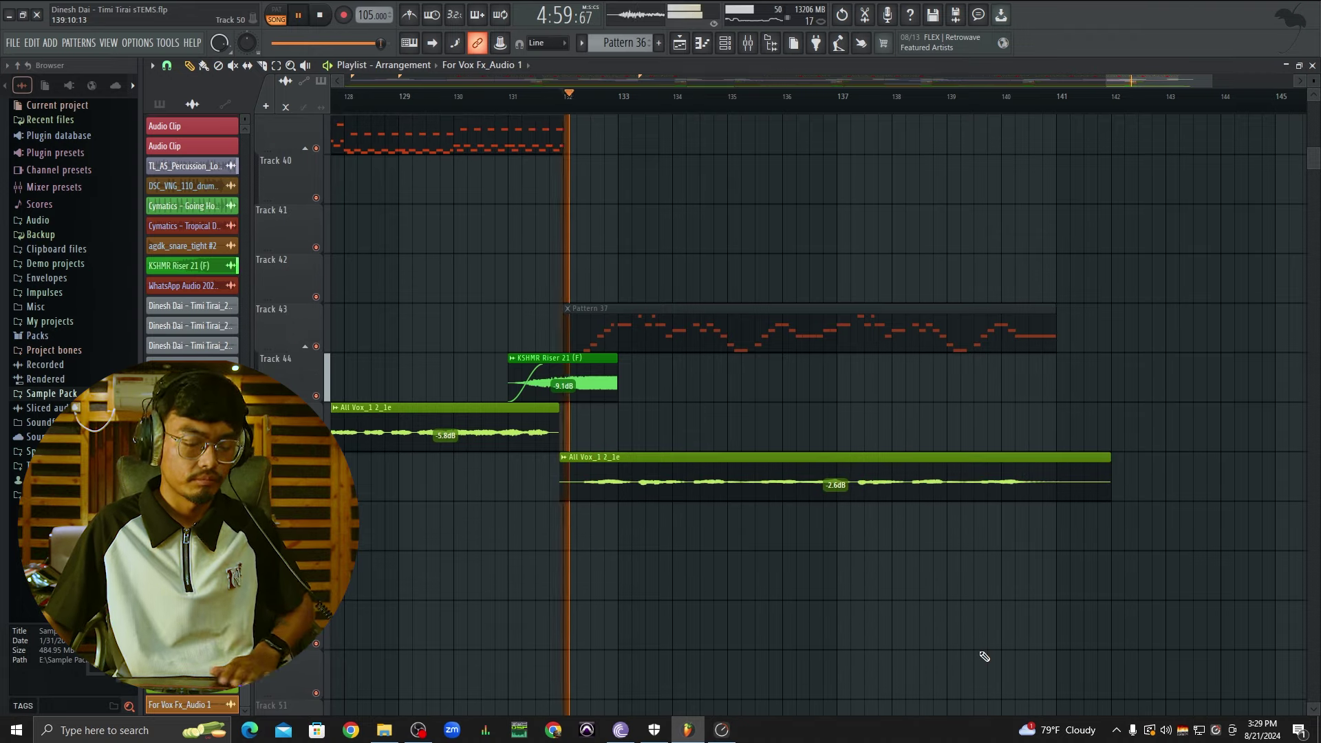
# Step: Examine the outro's vocal, riser and muted Pattern 37 clips between bars 132 and 142 during playback
pyautogui.scroll(-4, 1082, 583)
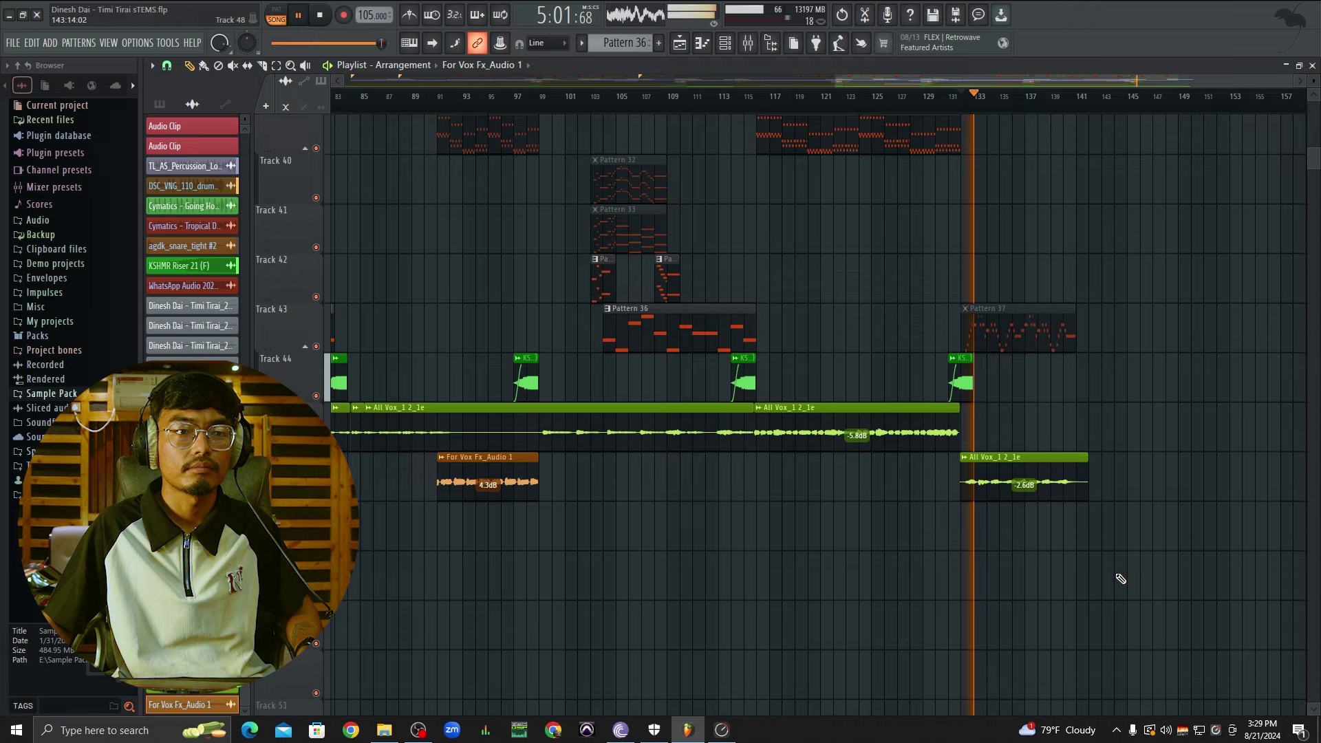
pyautogui.scroll(2, 1141, 550)
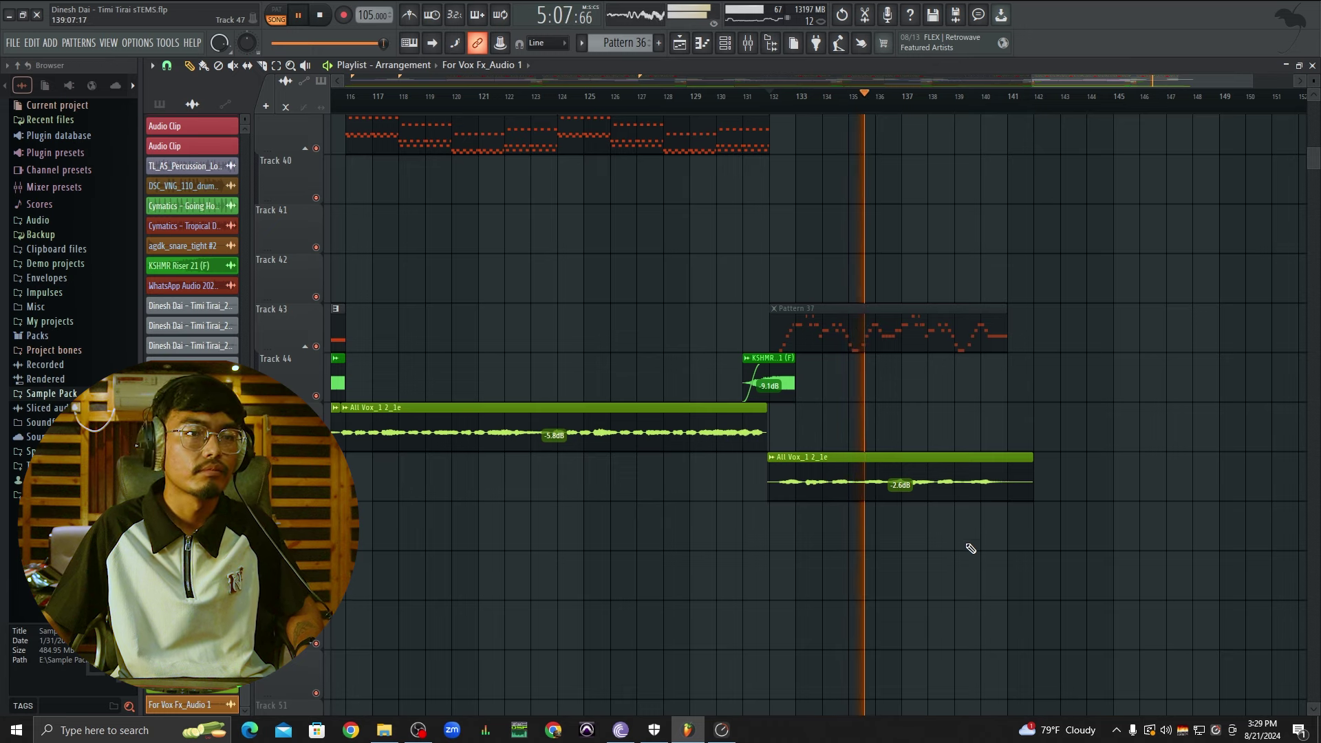
pyautogui.scroll(3, 988, 545)
pyautogui.scroll(-3, 1077, 549)
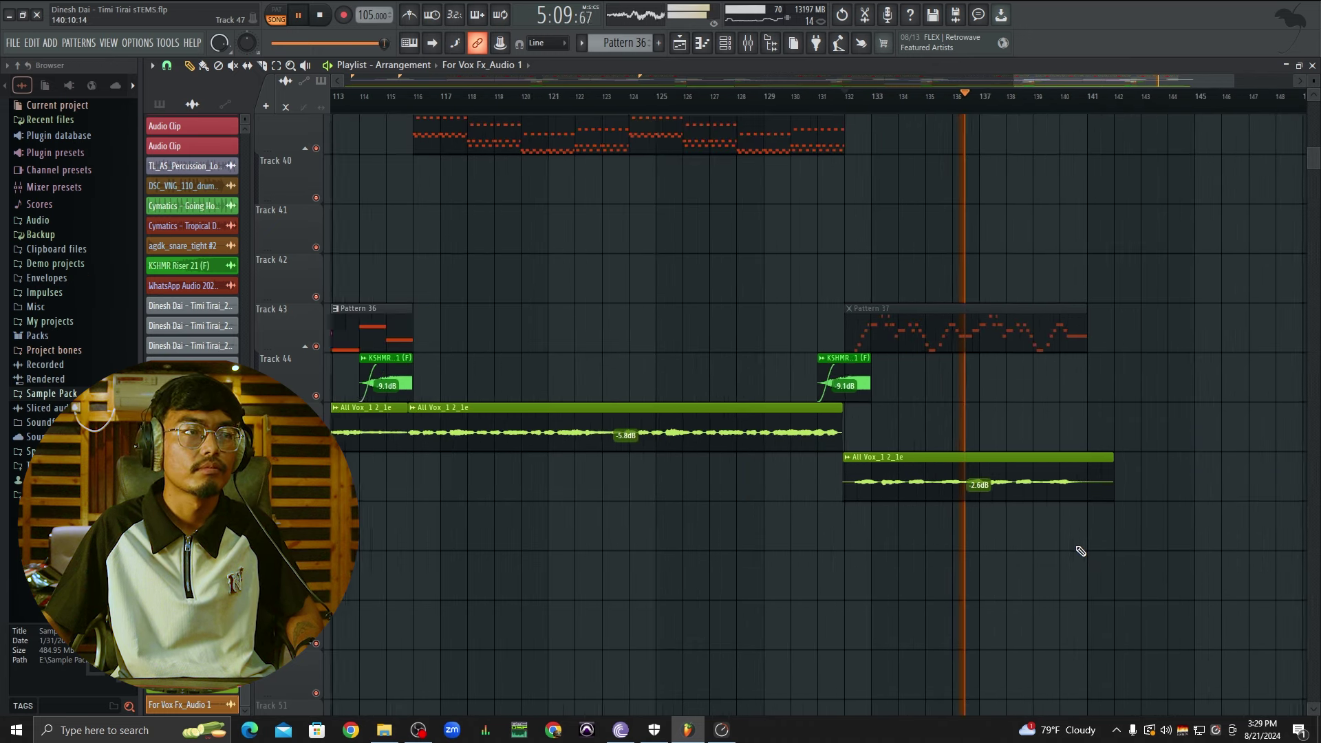
pyautogui.scroll(3, 1087, 544)
pyautogui.scroll(3, 1135, 534)
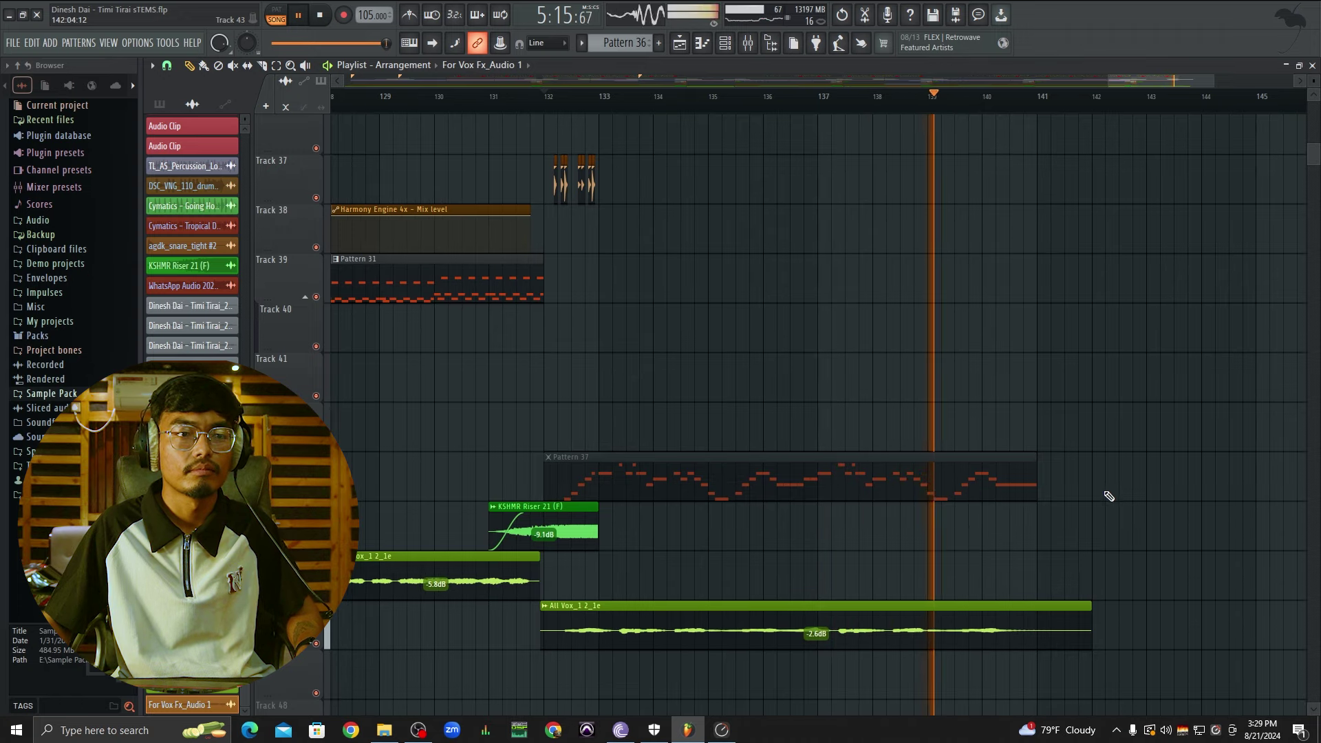
pyautogui.scroll(-2, 1109, 496)
pyautogui.scroll(2, 1136, 531)
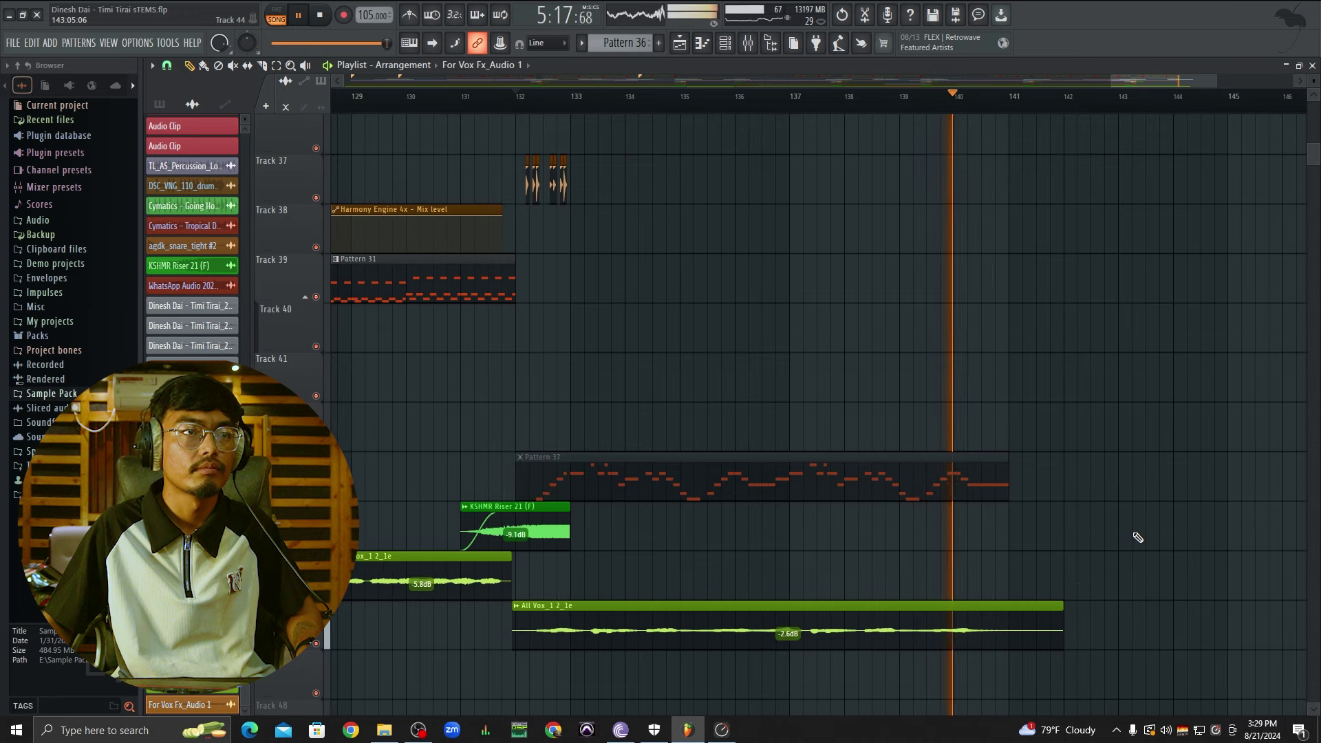